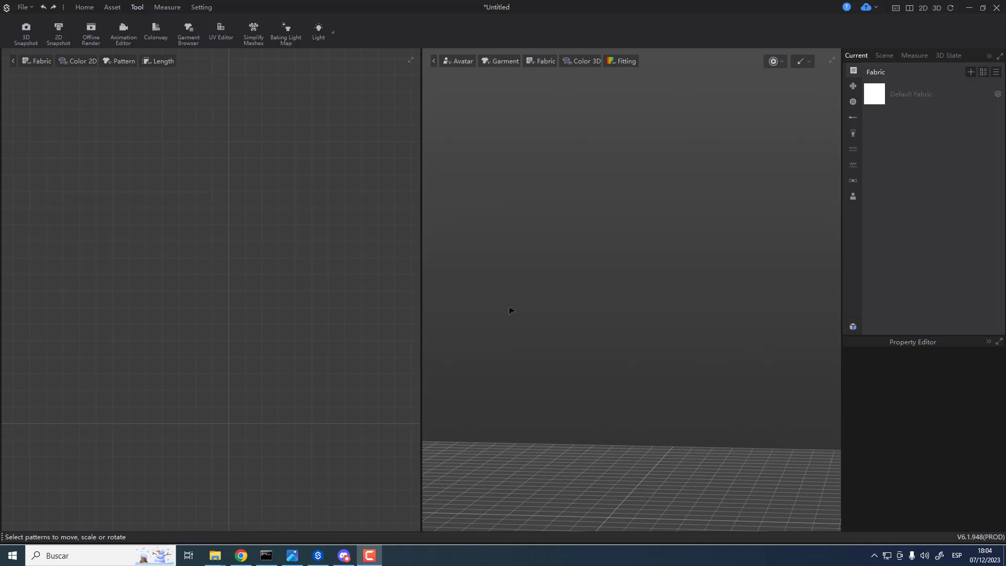
- Look over the Home and Measure tools, the 2D view's context options and the list of keyboard shortcuts
{"action": "left_click", "coordinate": [113, 10]}
{"action": "left_click", "coordinate": [91, 10]}
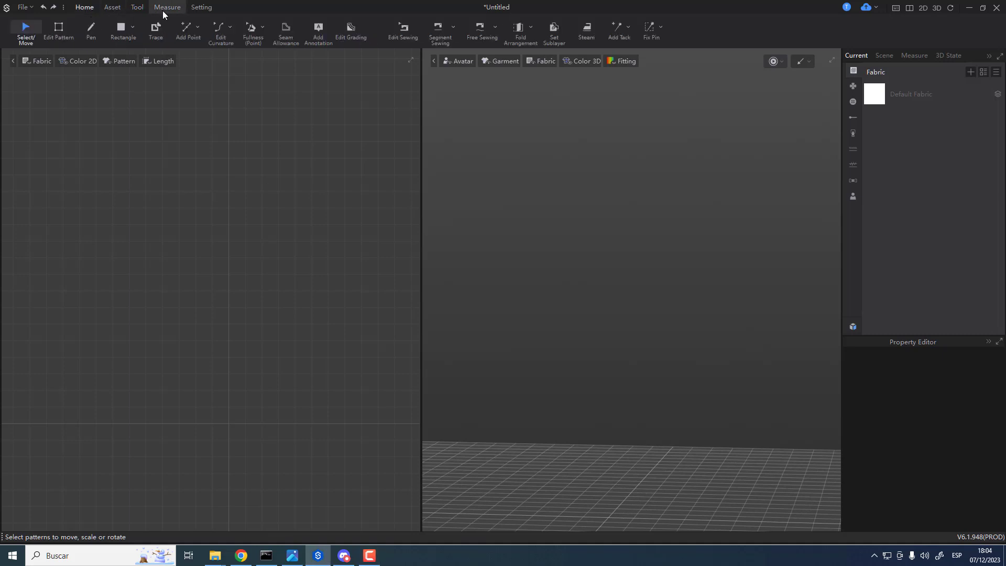
{"action": "left_click", "coordinate": [164, 12]}
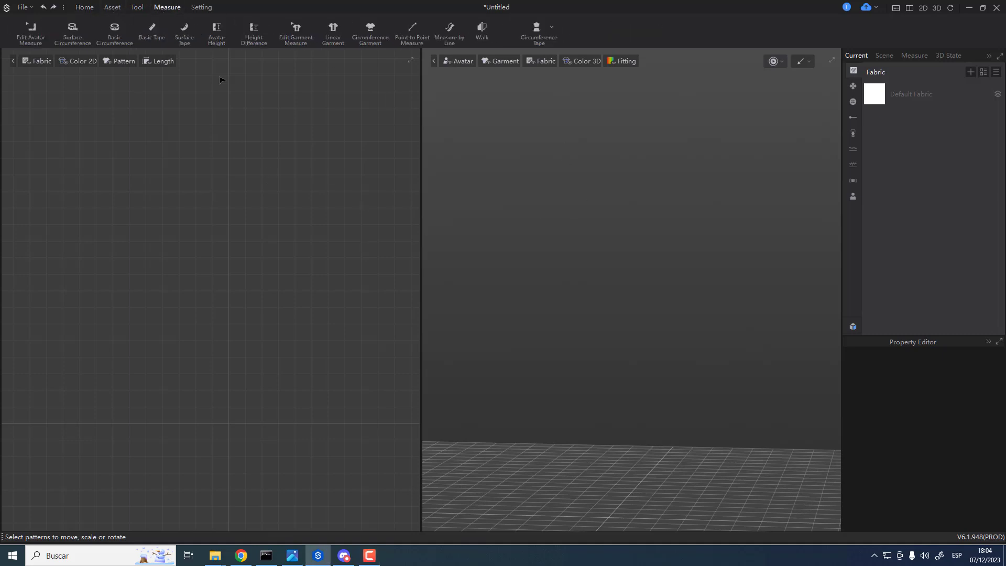
{"action": "right_click", "coordinate": [272, 258]}
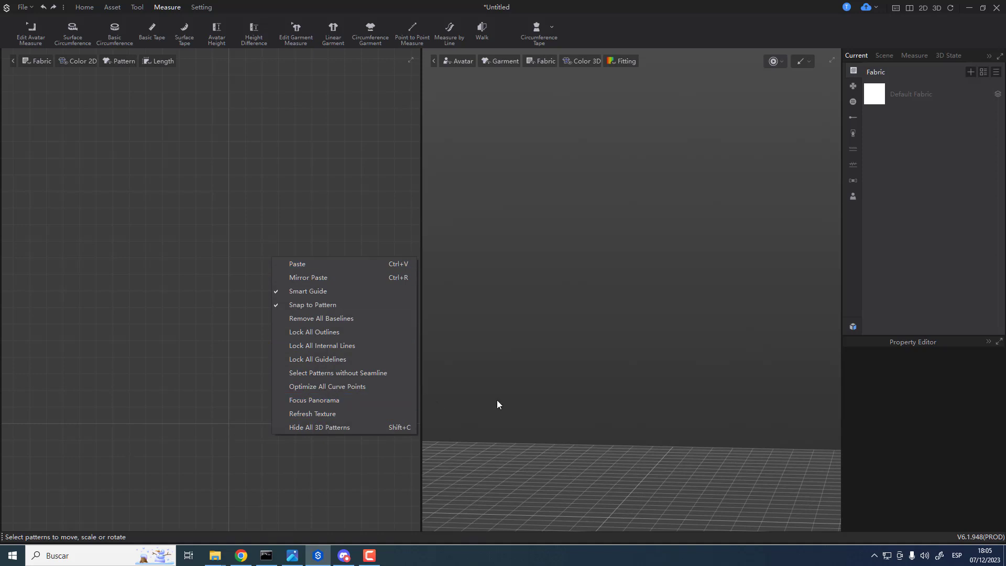
{"action": "left_click", "coordinate": [895, 11]}
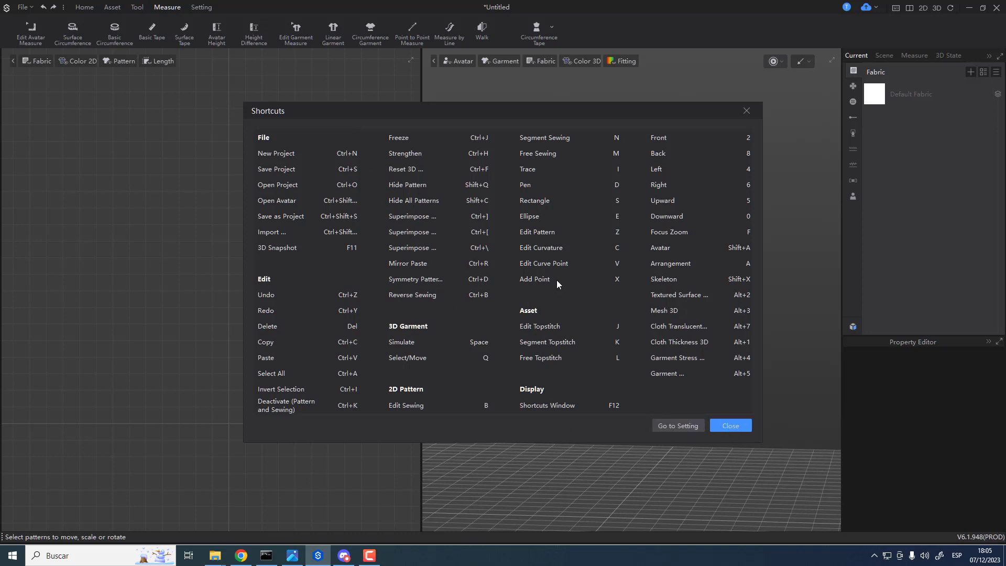
{"action": "left_click", "coordinate": [726, 427]}
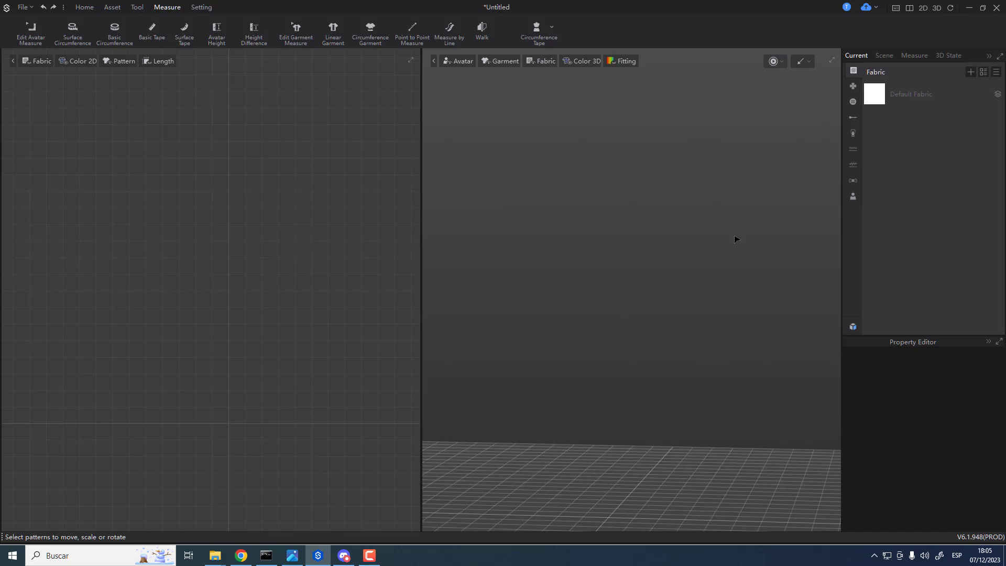
- Switch to Chrome, look through the courses and tutorial videos on the Stylist3D YouTube channel, and return to Style3D
{"action": "left_click", "coordinate": [244, 555]}
{"action": "scroll", "coordinate": [375, 299], "scroll_direction": "up", "scroll_amount": 4}
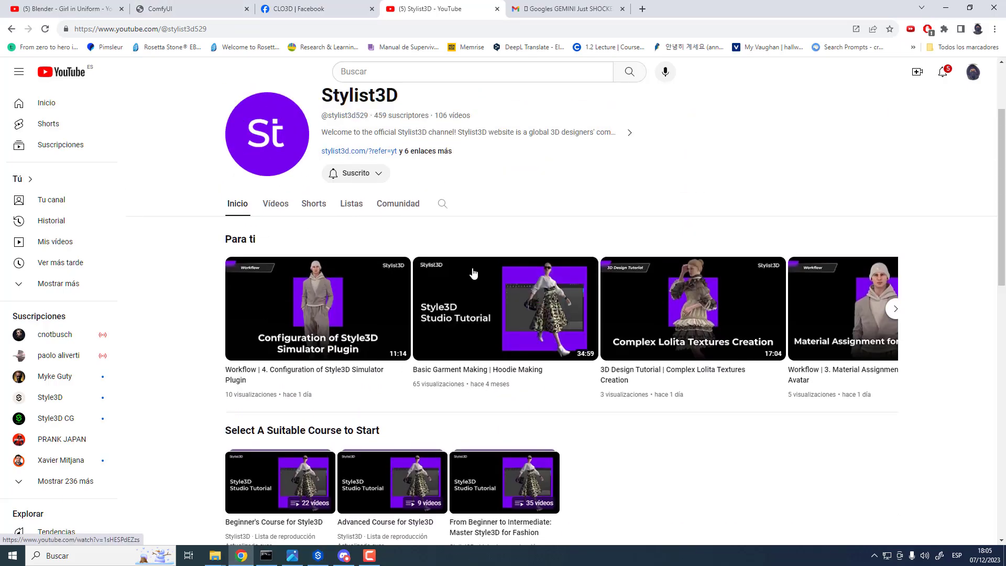
{"action": "scroll", "coordinate": [691, 340], "scroll_direction": "down", "scroll_amount": 6}
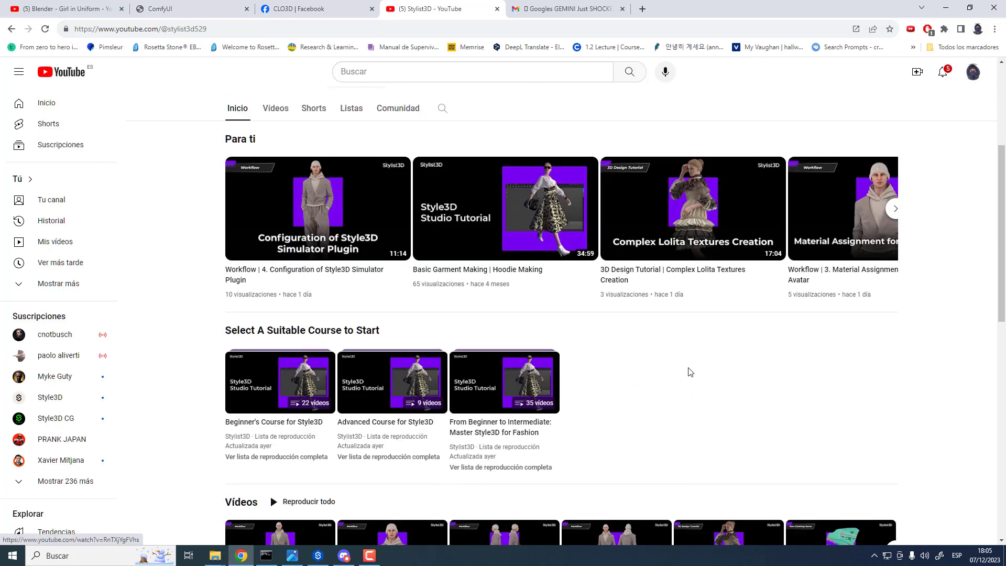
{"action": "scroll", "coordinate": [627, 391], "scroll_direction": "down", "scroll_amount": 2}
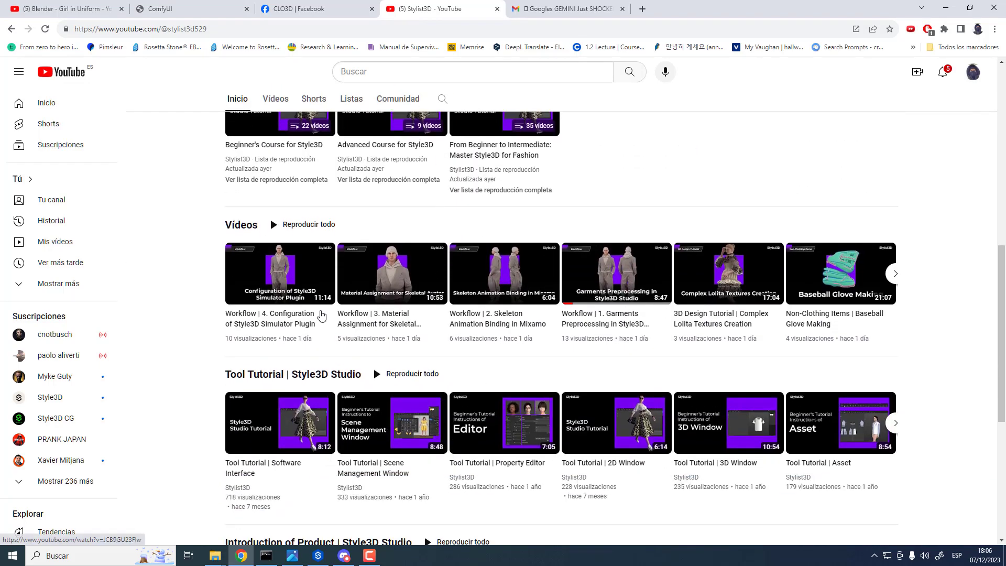
{"action": "scroll", "coordinate": [287, 381], "scroll_direction": "down", "scroll_amount": 2}
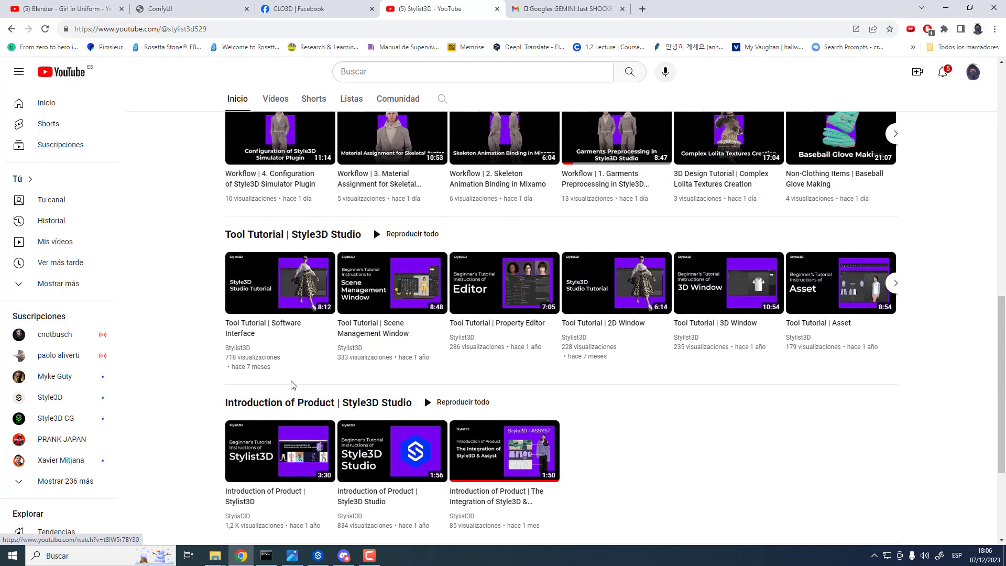
{"action": "scroll", "coordinate": [661, 409], "scroll_direction": "up", "scroll_amount": 1}
{"action": "scroll", "coordinate": [661, 409], "scroll_direction": "up", "scroll_amount": 6}
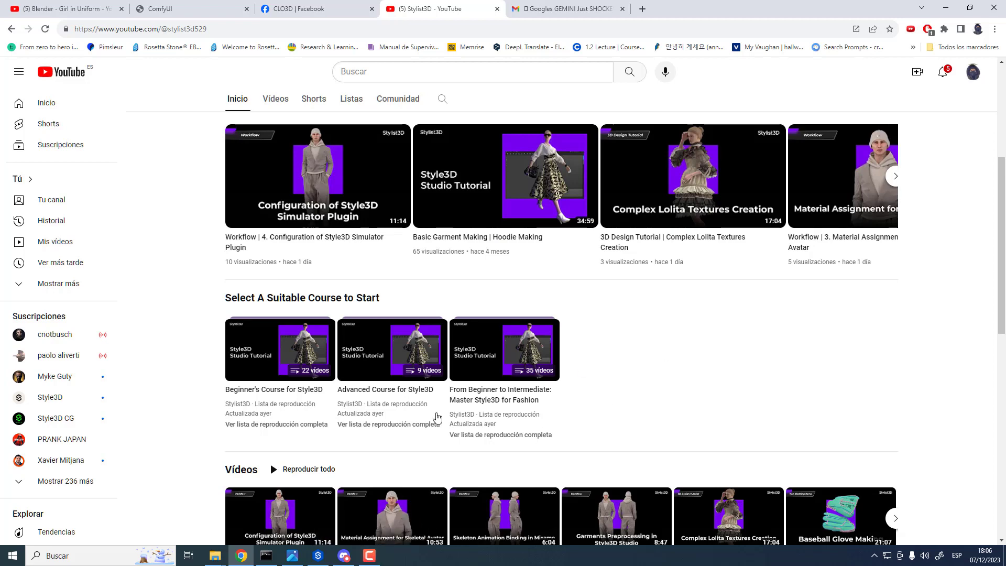
{"action": "left_click", "coordinate": [320, 557]}
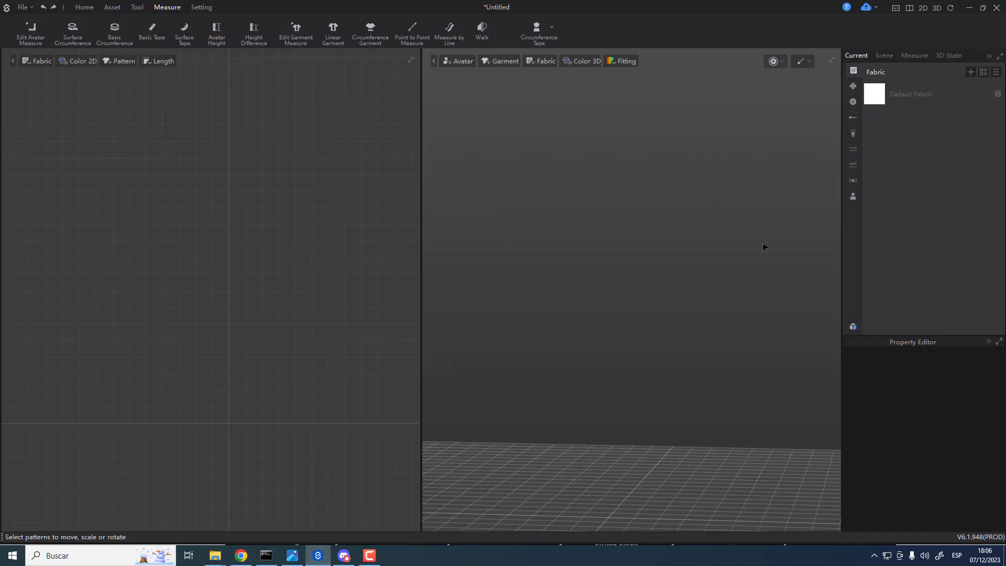
- Load the Female.savt avatar from the Resource Library with the Open load type and zero translation
{"action": "left_click", "coordinate": [853, 197]}
{"action": "left_click", "coordinate": [853, 326]}
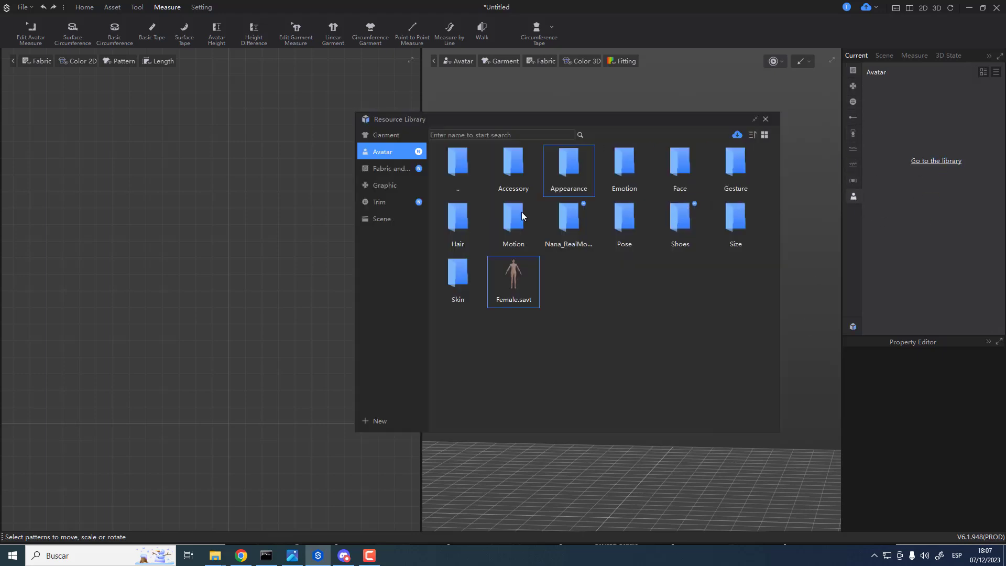
{"action": "double_click", "coordinate": [512, 281]}
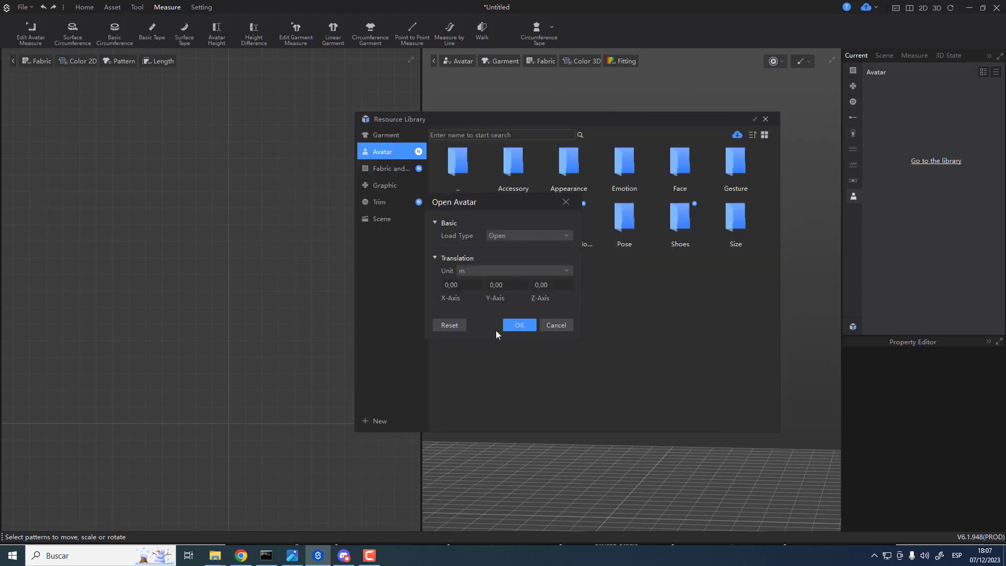
{"action": "key", "text": "Return"}
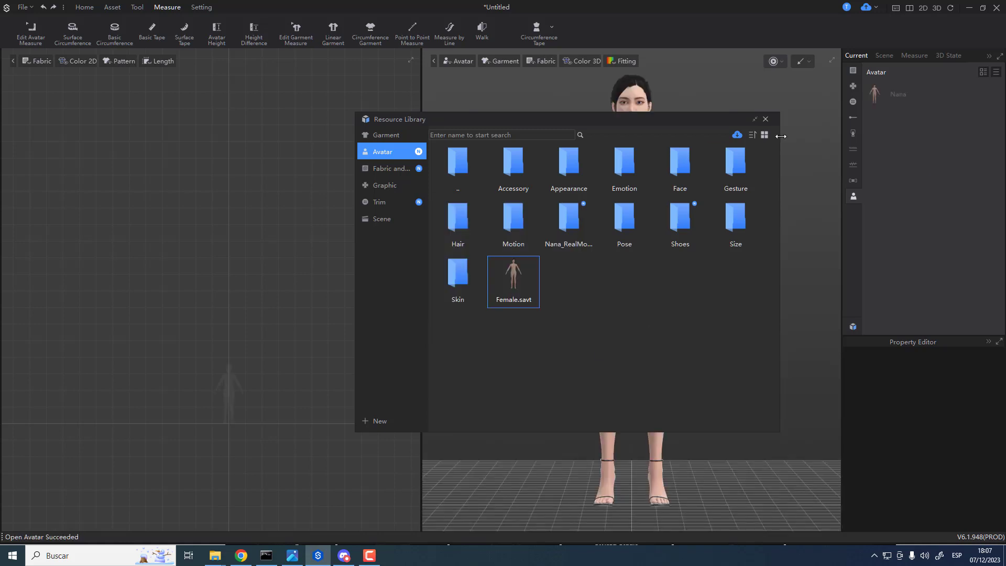
{"action": "left_click", "coordinate": [765, 120]}
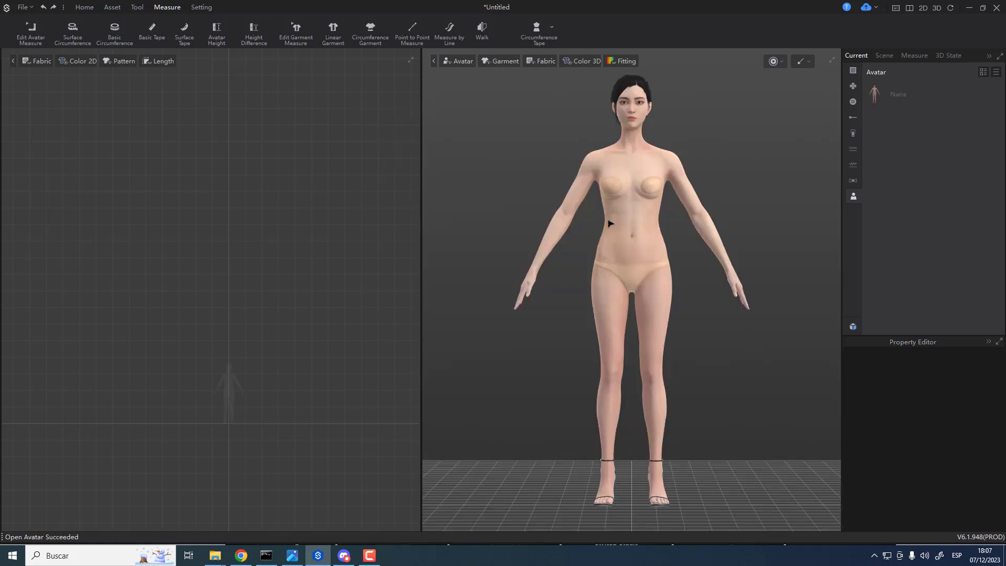
- Try the I and T poses on the female avatar and return its pose to A
{"action": "left_click", "coordinate": [651, 187]}
{"action": "left_click", "coordinate": [946, 401]}
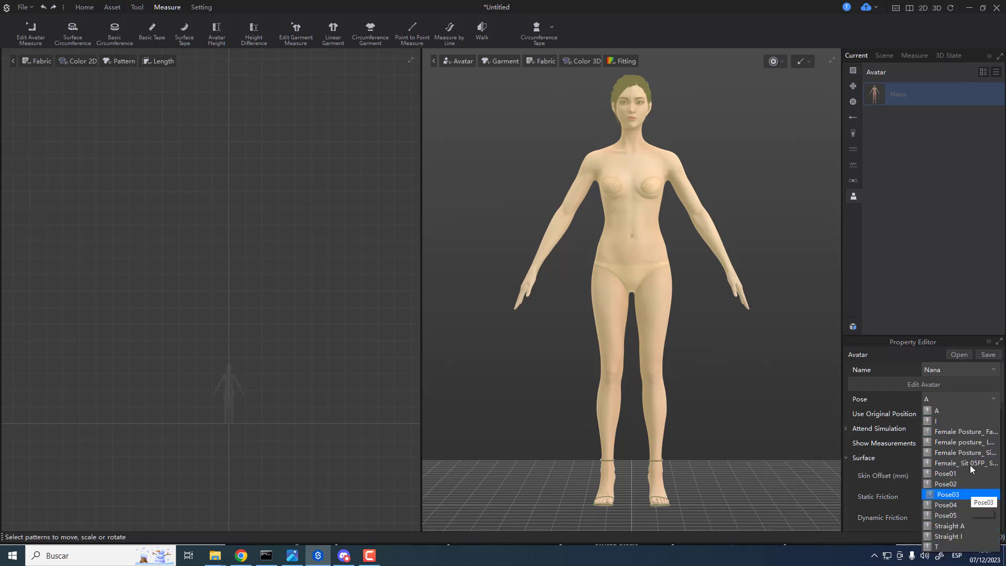
{"action": "left_click", "coordinate": [939, 422]}
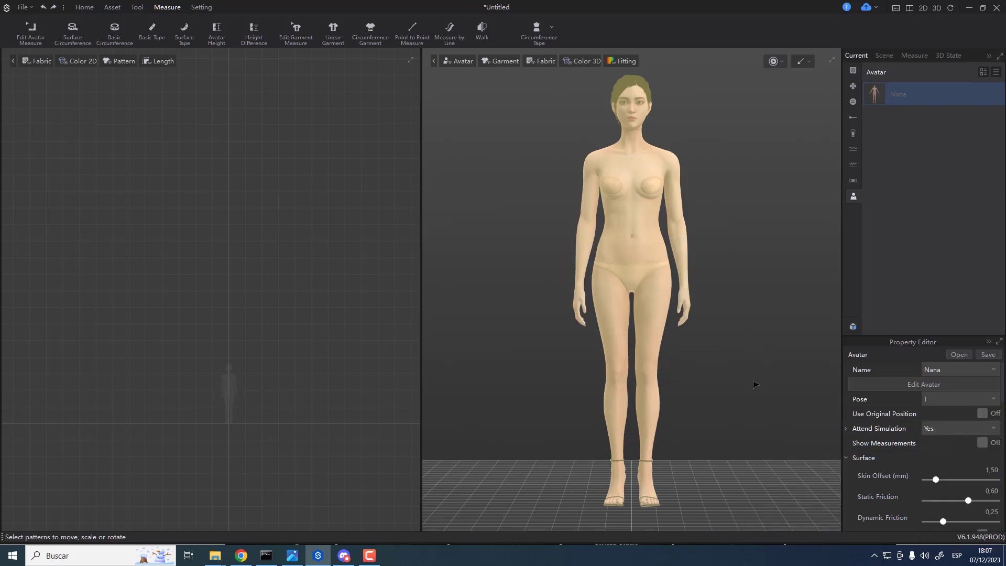
{"action": "left_click", "coordinate": [935, 403]}
{"action": "left_click", "coordinate": [938, 411]}
{"action": "left_click", "coordinate": [935, 399]}
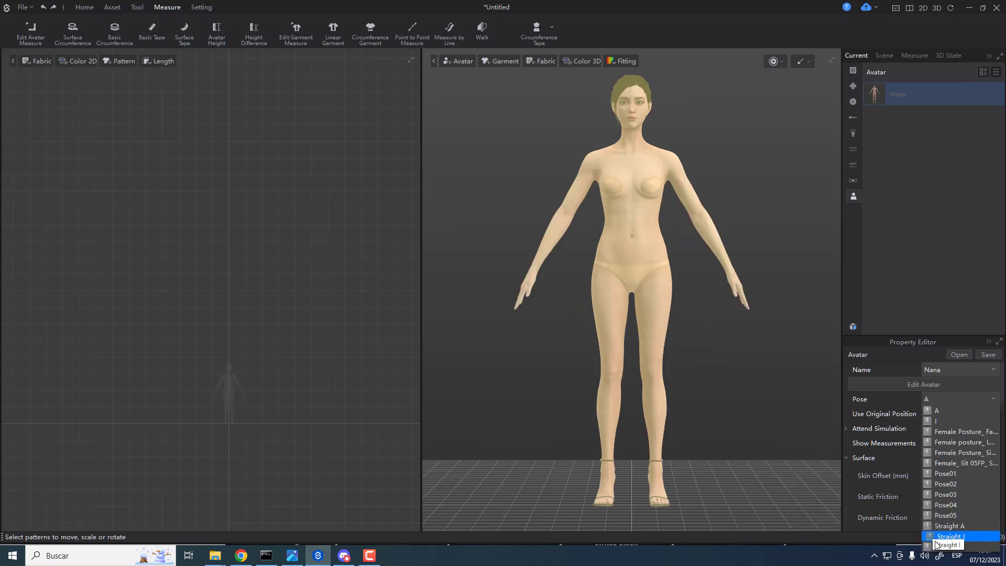
{"action": "left_click", "coordinate": [930, 545]}
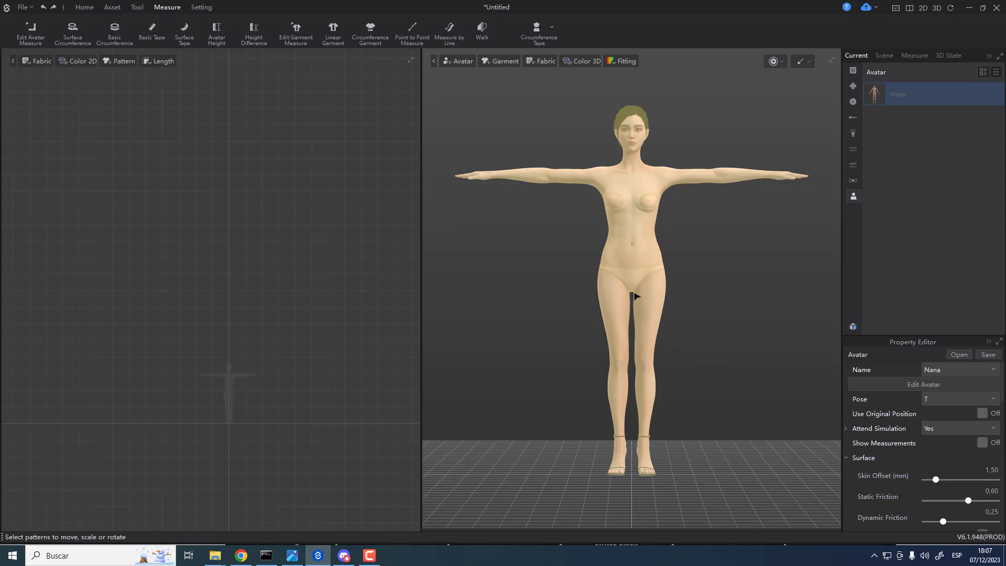
{"action": "left_click", "coordinate": [941, 398]}
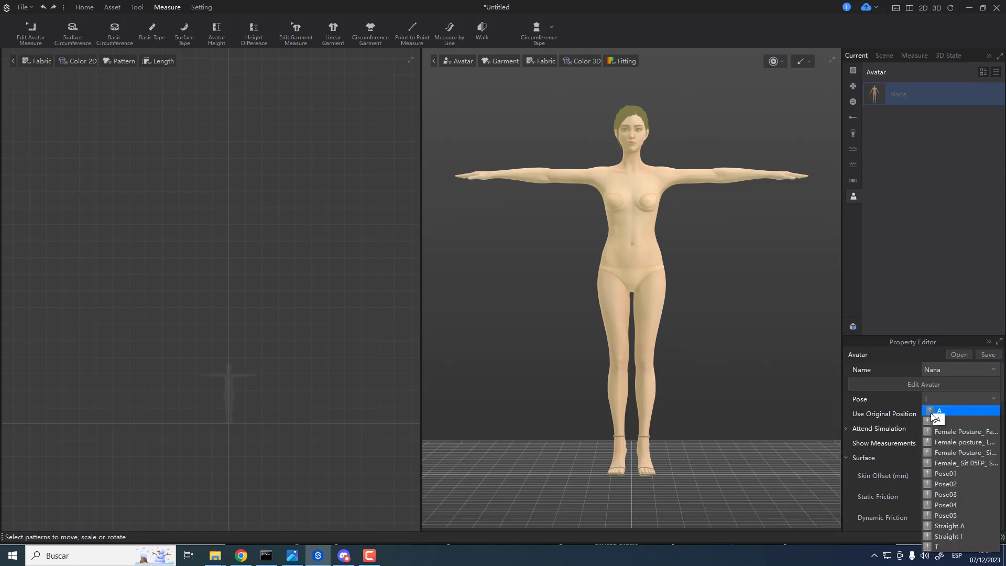
{"action": "left_click", "coordinate": [938, 414]}
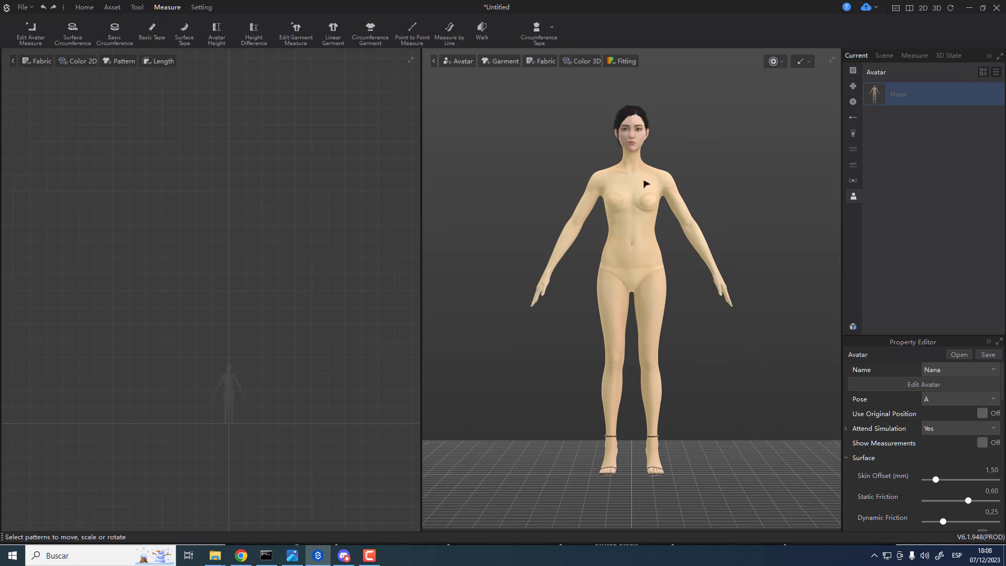
- Find Sunglasses 02 among the online avatar resources and download it to the Resource Library
{"action": "left_click", "coordinate": [853, 327]}
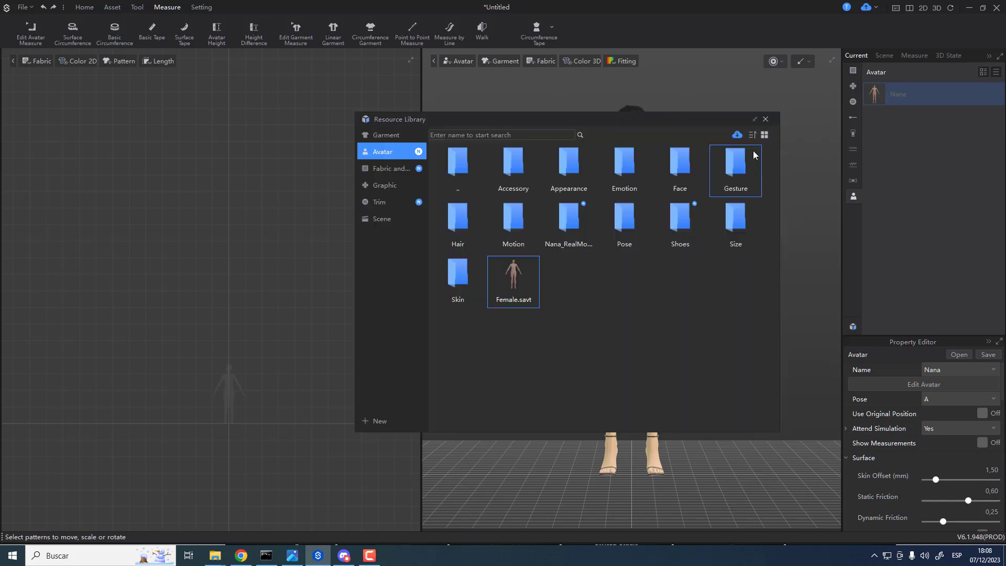
{"action": "left_click", "coordinate": [735, 138]}
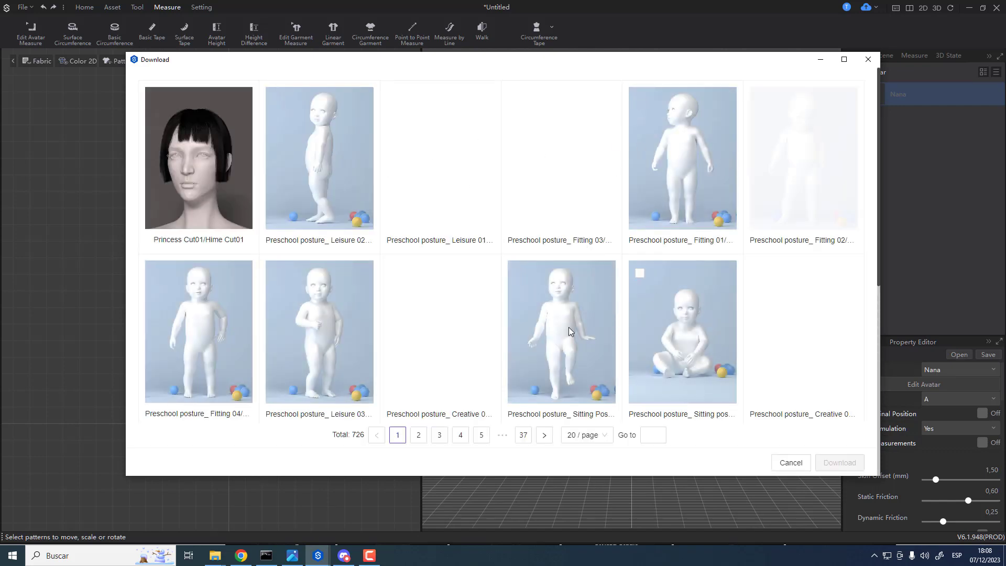
{"action": "scroll", "coordinate": [552, 333], "scroll_direction": "down", "scroll_amount": 5}
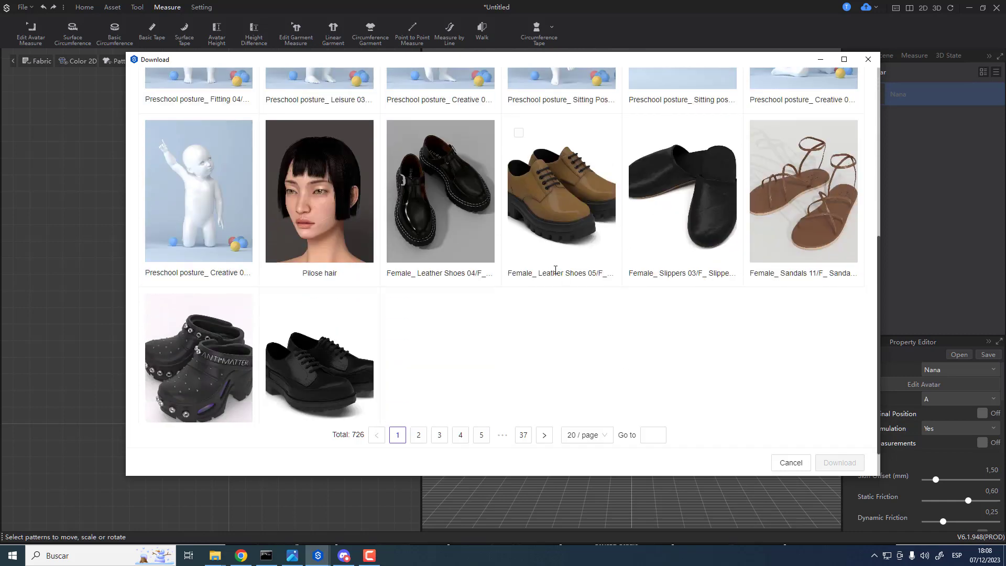
{"action": "scroll", "coordinate": [531, 285], "scroll_direction": "down", "scroll_amount": 1}
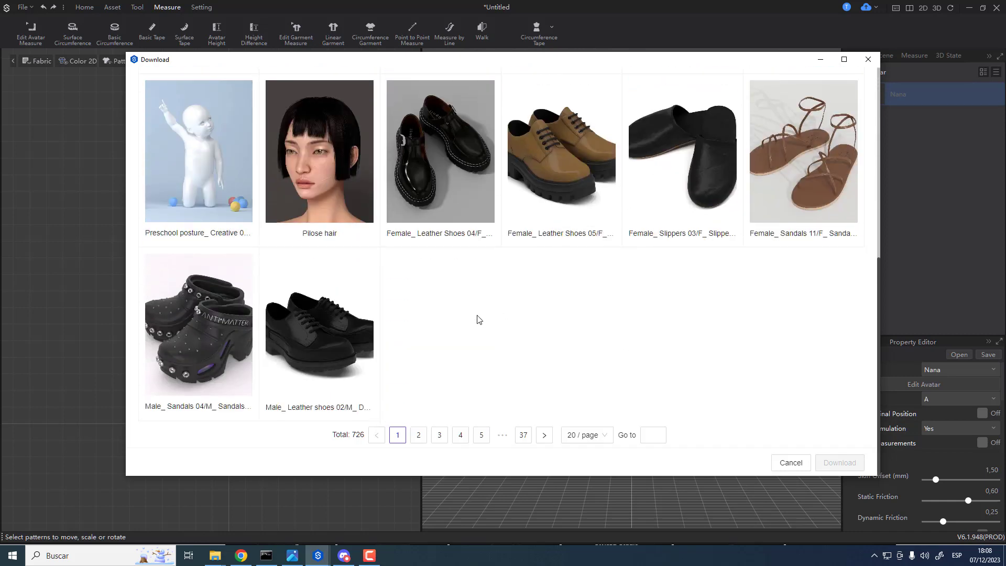
{"action": "left_click", "coordinate": [419, 435]}
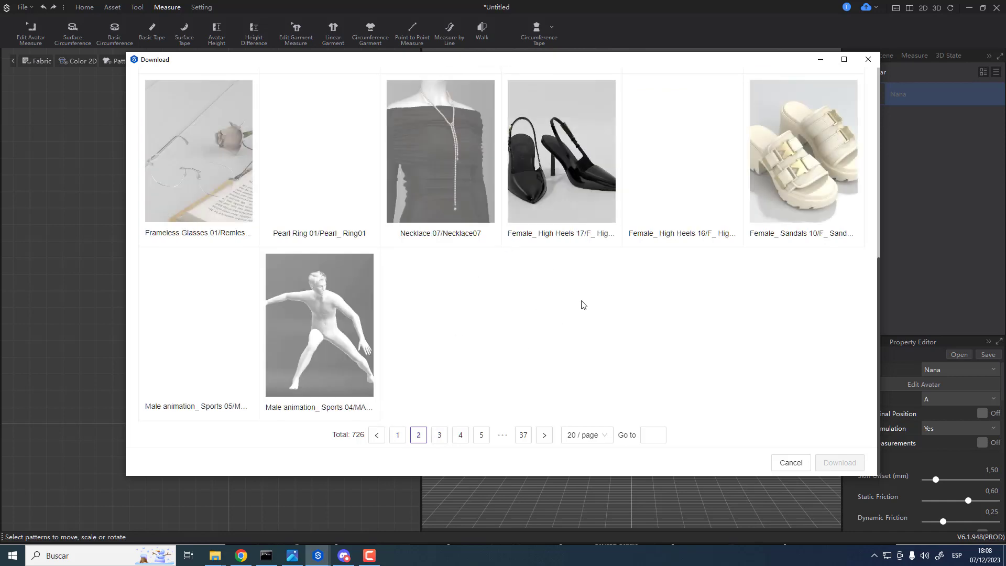
{"action": "scroll", "coordinate": [325, 230], "scroll_direction": "up", "scroll_amount": 2}
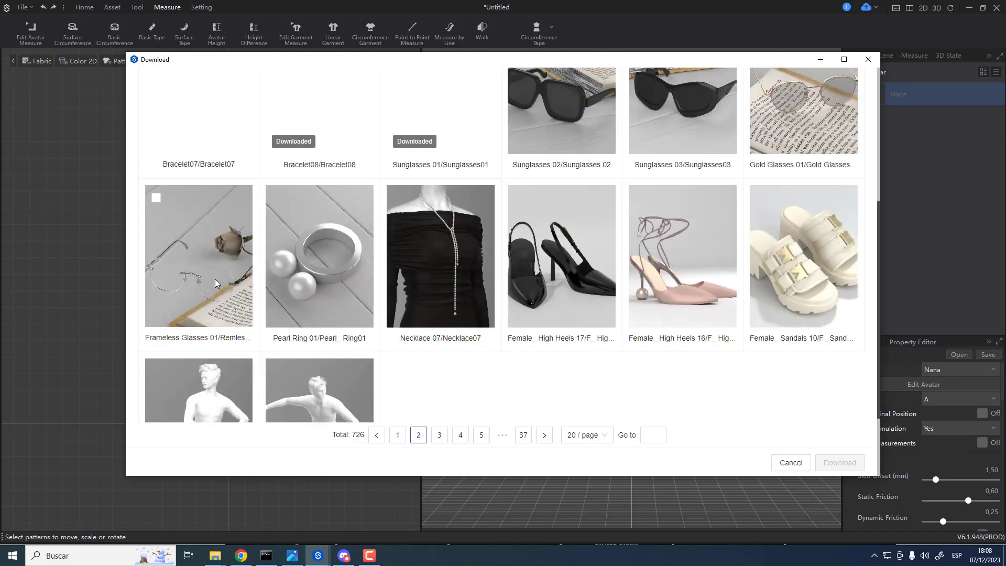
{"action": "scroll", "coordinate": [576, 220], "scroll_direction": "up", "scroll_amount": 3}
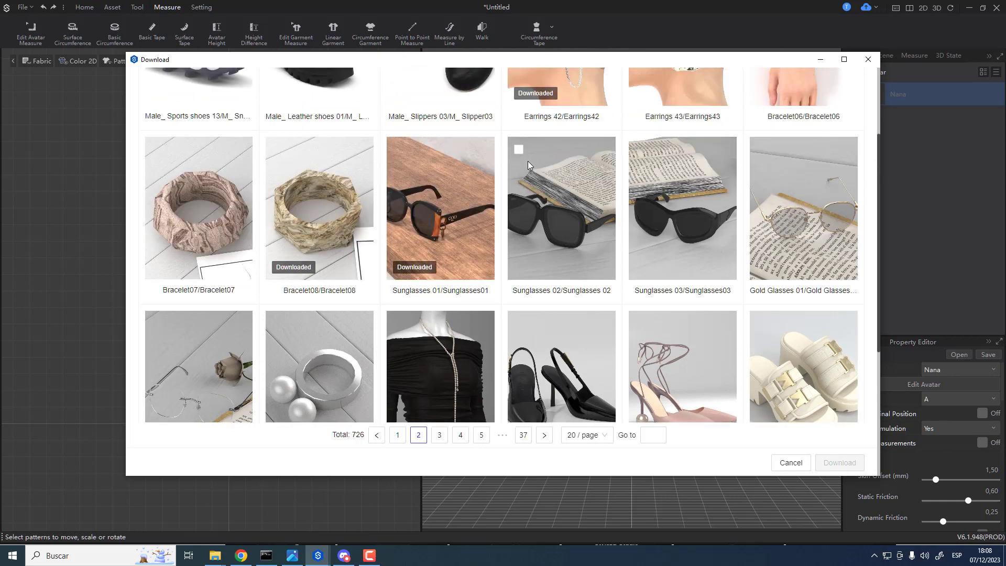
{"action": "left_click", "coordinate": [518, 149]}
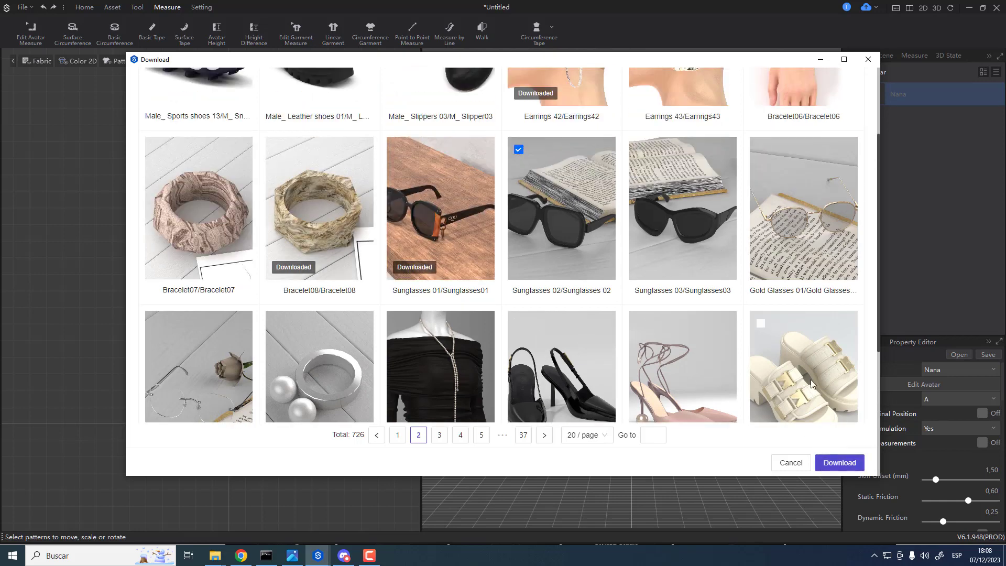
{"action": "scroll", "coordinate": [569, 279], "scroll_direction": "up", "scroll_amount": 3}
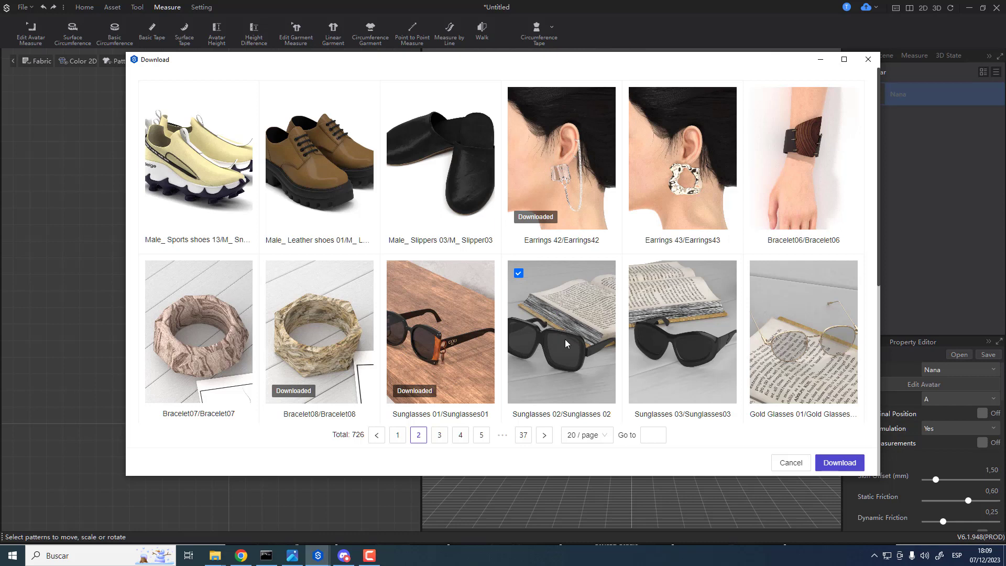
{"action": "left_click", "coordinate": [840, 464]}
{"action": "left_click", "coordinate": [868, 60]}
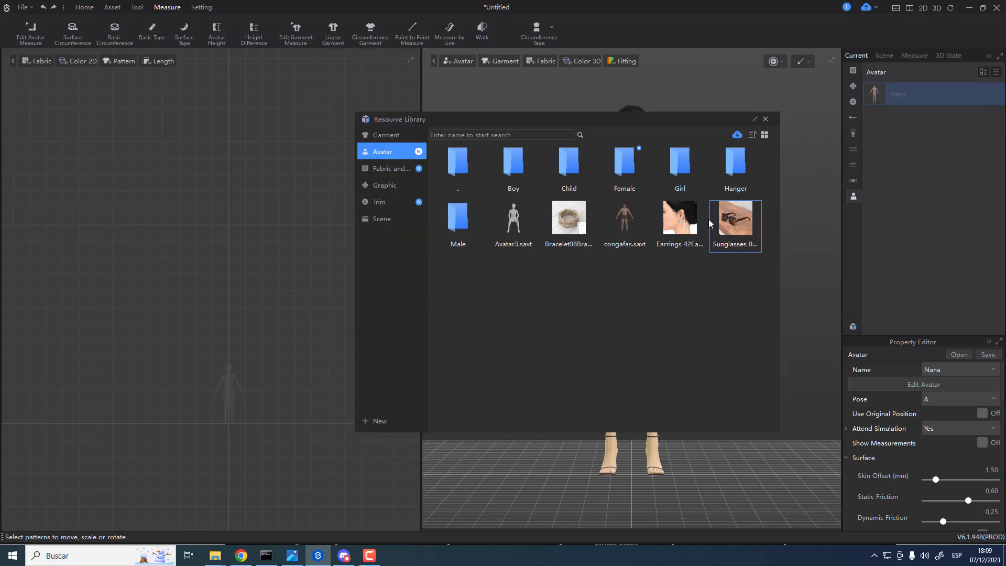
- Add the Sunglasses 01 accessory to the 3D scene from the avatar resources and close the library
{"action": "mouse_move", "coordinate": [729, 226]}
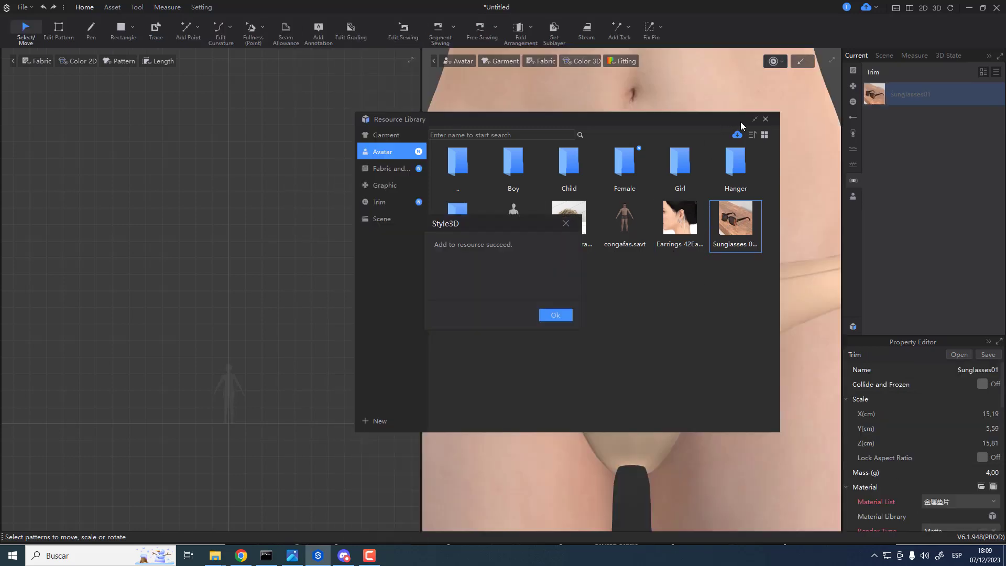
{"action": "left_click", "coordinate": [553, 315]}
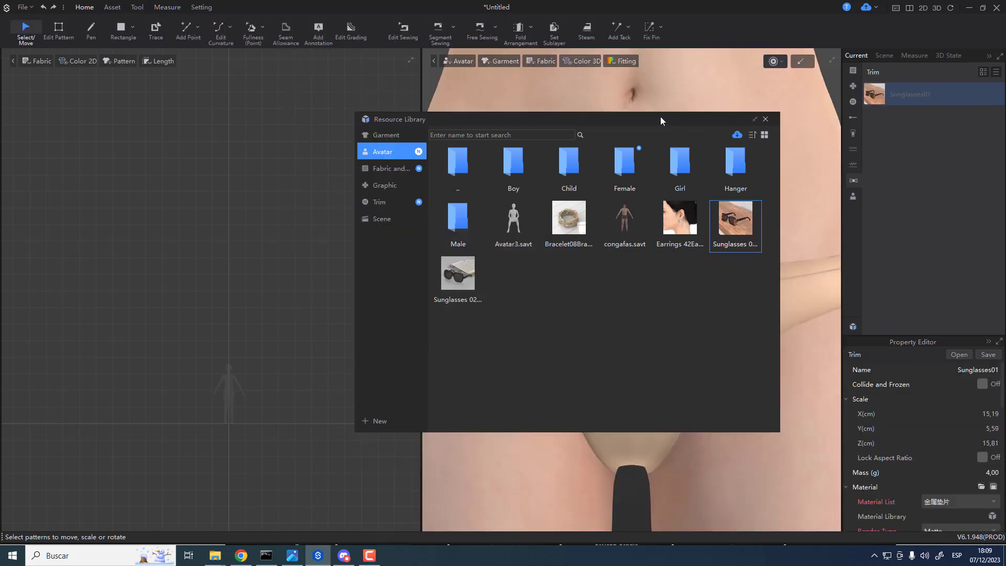
{"action": "left_click_drag", "start_coordinate": [661, 118], "coordinate": [392, 148]}
{"action": "left_click", "coordinate": [497, 149]}
- Raise the sunglasses from the hips to the avatar's eye level and bring them forward, in front of the face
{"action": "scroll", "coordinate": [637, 276], "scroll_direction": "down", "scroll_amount": 8}
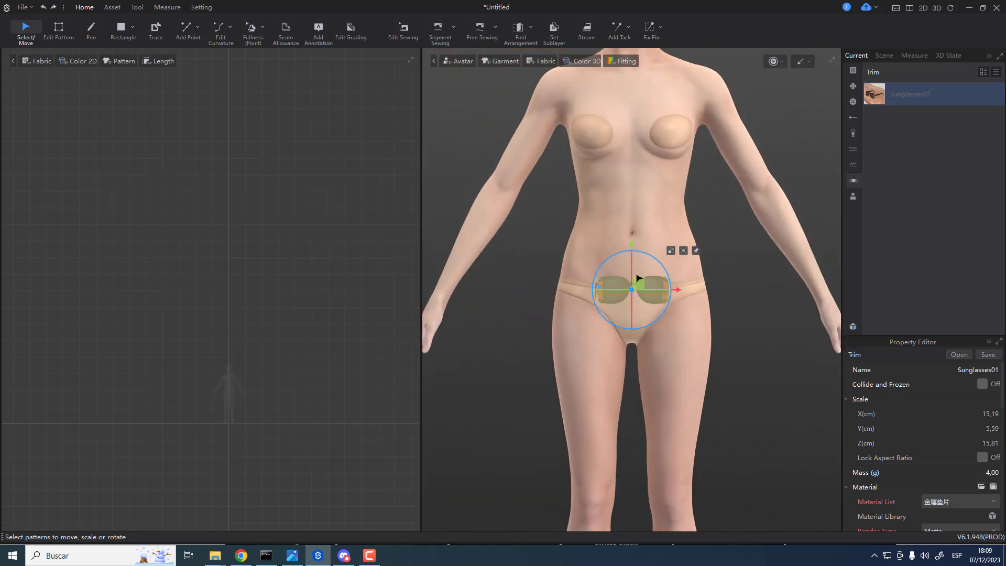
{"action": "right_click_drag", "start_coordinate": [637, 278], "coordinate": [718, 331]}
{"action": "left_click_drag", "start_coordinate": [631, 243], "coordinate": [642, 77]}
{"action": "scroll", "coordinate": [642, 77], "scroll_direction": "down", "scroll_amount": 1}
{"action": "left_click", "coordinate": [665, 173]}
{"action": "middle_click_drag", "start_coordinate": [665, 173], "coordinate": [678, 306]}
{"action": "left_click", "coordinate": [650, 282]}
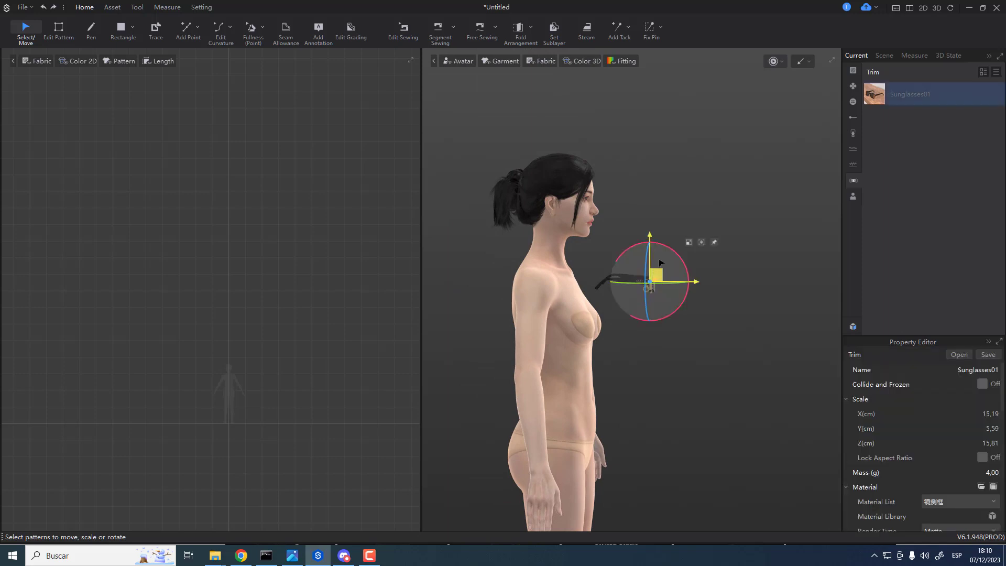
{"action": "left_click_drag", "start_coordinate": [660, 262], "coordinate": [659, 165]}
- Centre the sunglasses sideways over the avatar's eyes and check their fit from several angles
{"action": "right_click_drag", "start_coordinate": [692, 281], "coordinate": [598, 279]}
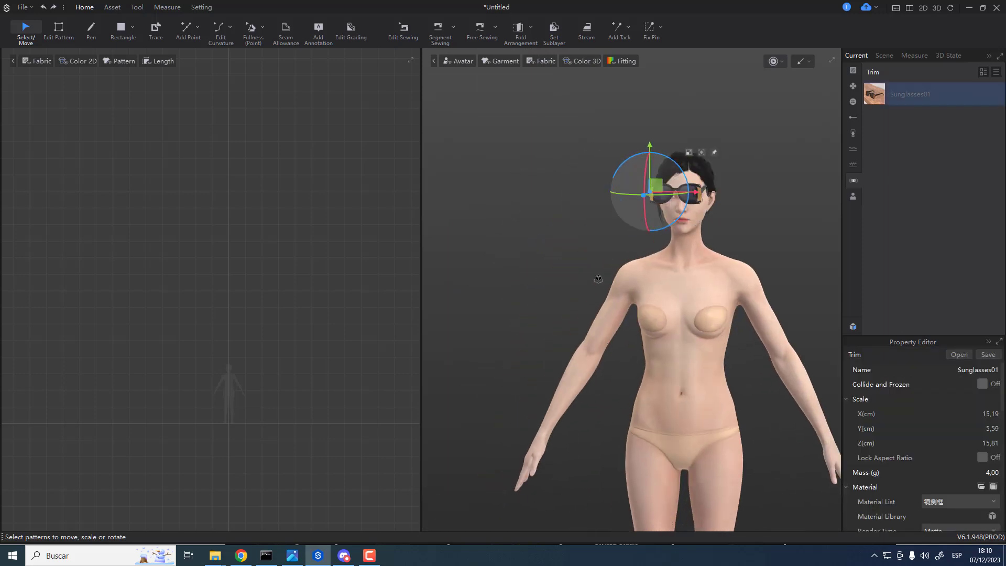
{"action": "key", "text": "6"}
{"action": "left_click_drag", "start_coordinate": [602, 192], "coordinate": [670, 203]}
{"action": "right_click_drag", "start_coordinate": [689, 228], "coordinate": [749, 254]}
{"action": "middle_click_drag", "start_coordinate": [749, 254], "coordinate": [622, 301]}
{"action": "scroll", "coordinate": [622, 301], "scroll_direction": "up", "scroll_amount": 3}
{"action": "right_click_drag", "start_coordinate": [675, 294], "coordinate": [715, 265]}
{"action": "double_click", "coordinate": [635, 235]}
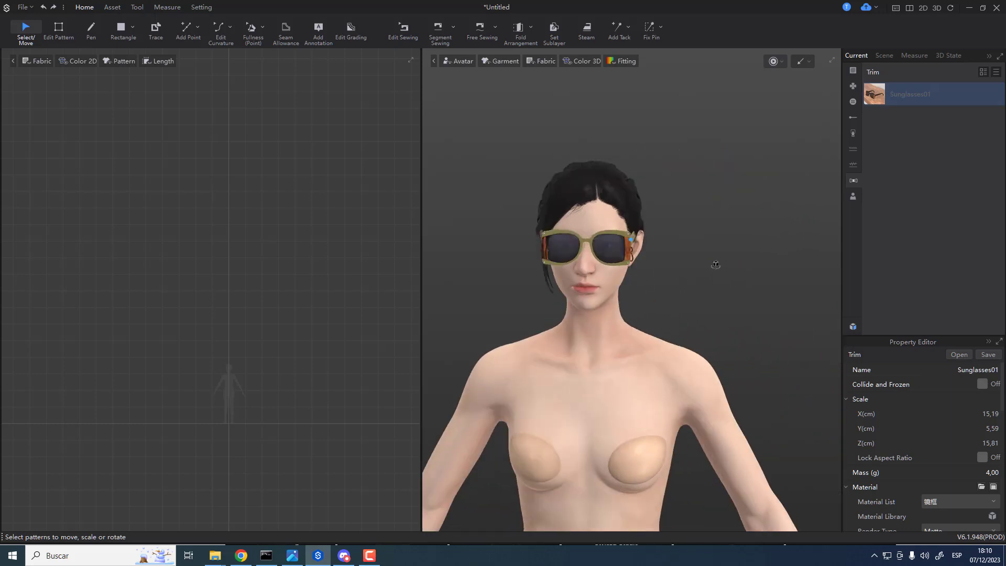
{"action": "scroll", "coordinate": [601, 254], "scroll_direction": "up", "scroll_amount": 5}
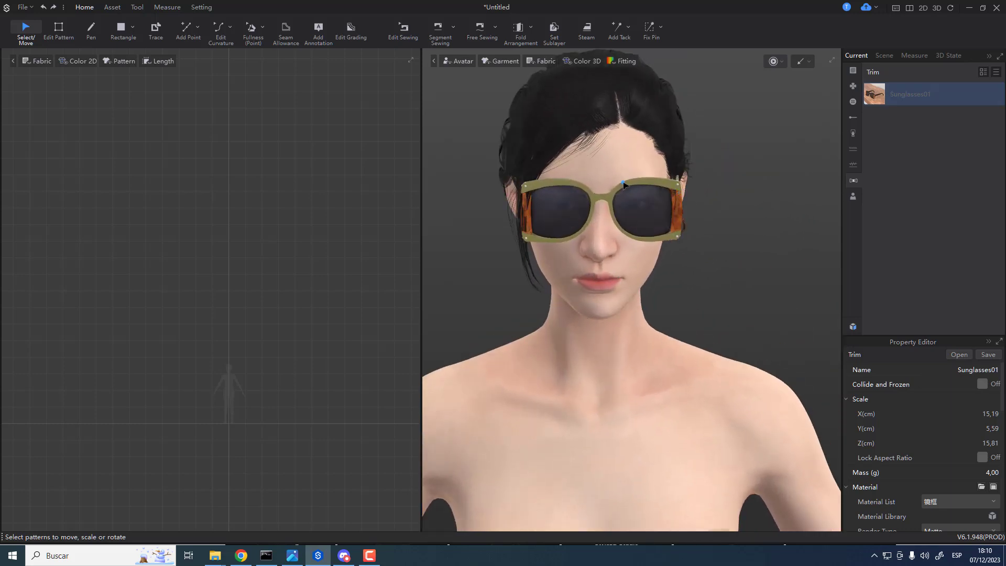
{"action": "right_click_drag", "start_coordinate": [620, 174], "coordinate": [608, 205]}
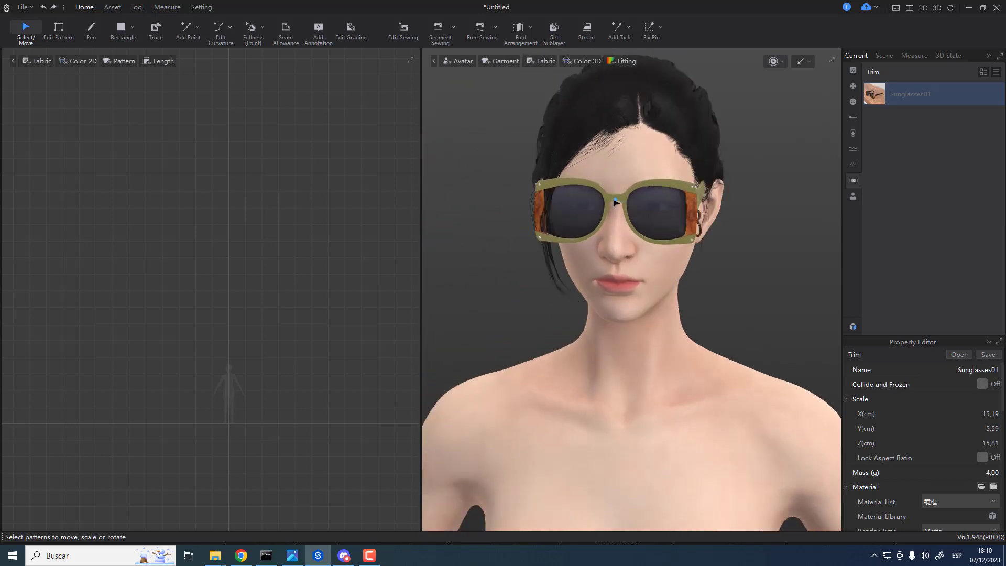
- Convert the sunglasses to an avatar accessory of type Other accessory, using the Rigid Body binding method
{"action": "left_click", "coordinate": [631, 200]}
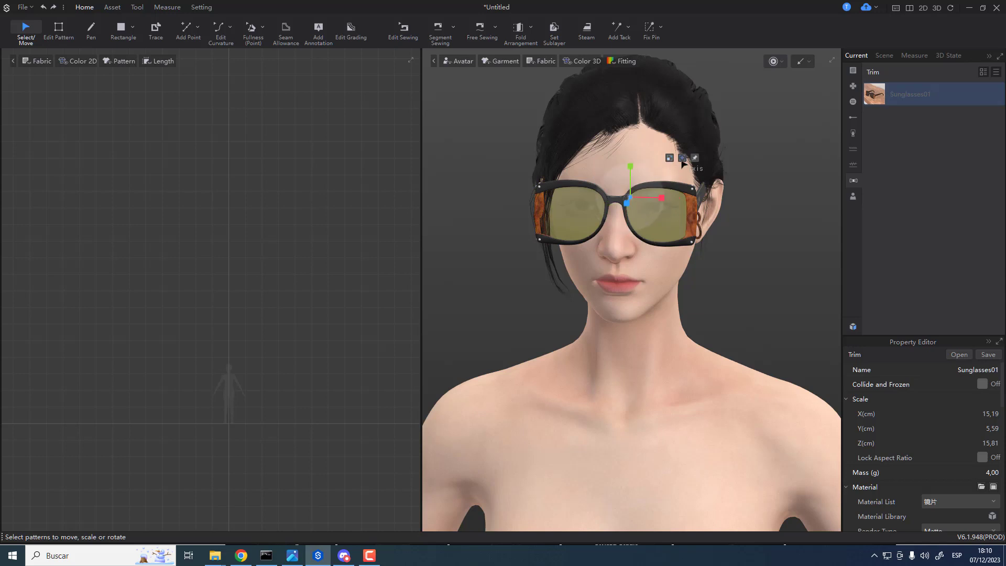
{"action": "right_click_drag", "start_coordinate": [683, 165], "coordinate": [674, 213]}
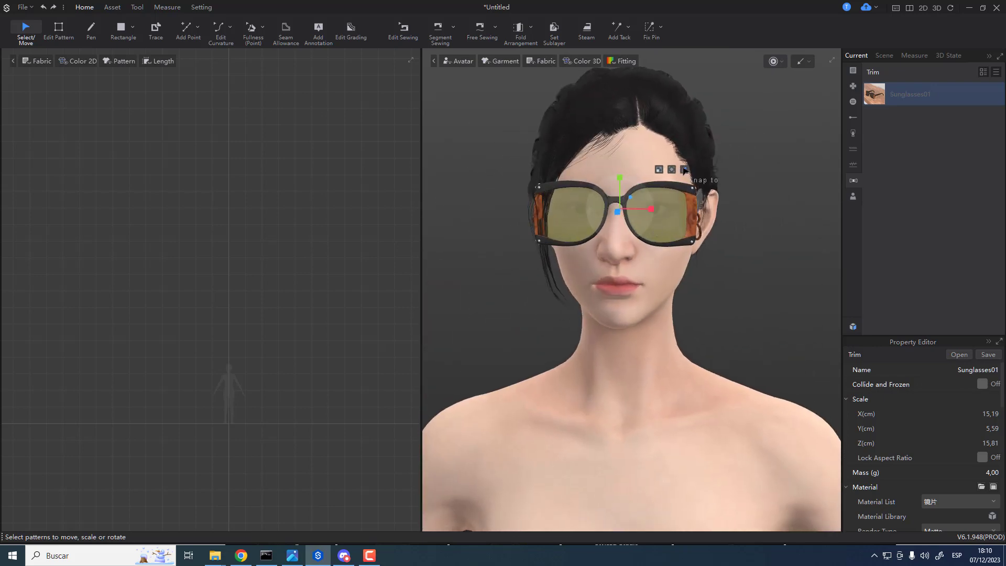
{"action": "right_click_drag", "start_coordinate": [619, 141], "coordinate": [660, 188]}
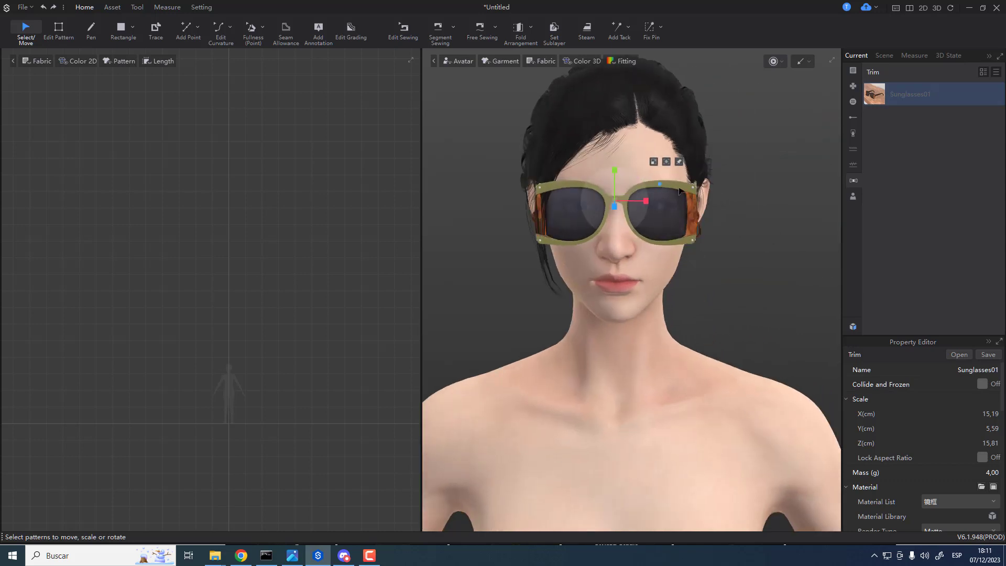
{"action": "right_click", "coordinate": [677, 187]}
{"action": "mouse_move", "coordinate": [716, 251]}
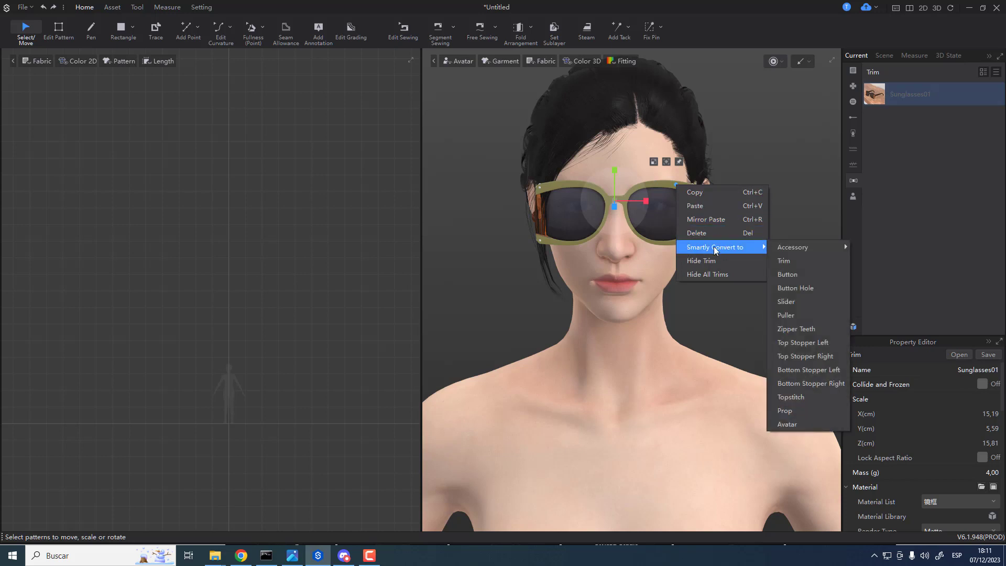
{"action": "mouse_move", "coordinate": [792, 247]}
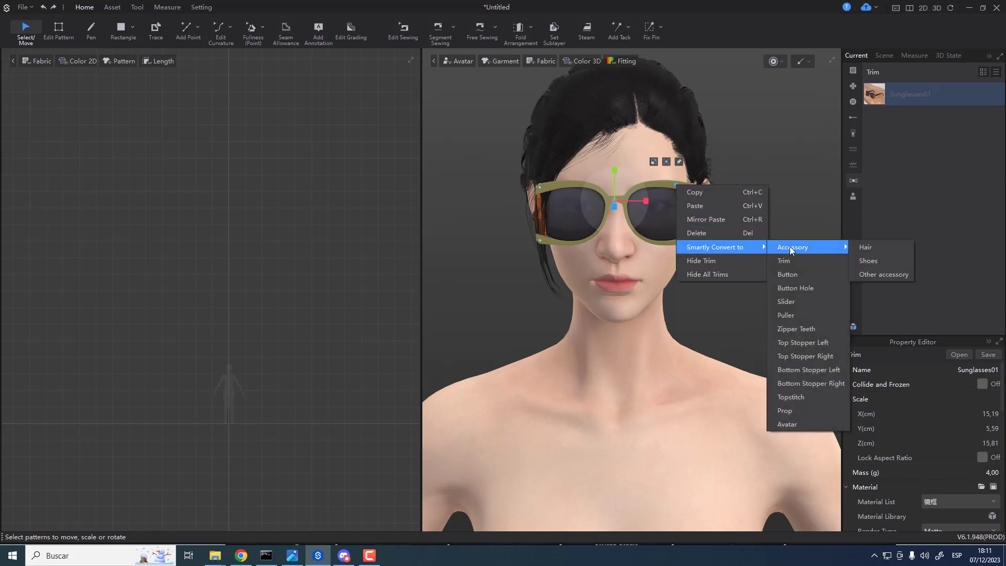
{"action": "left_click", "coordinate": [879, 276]}
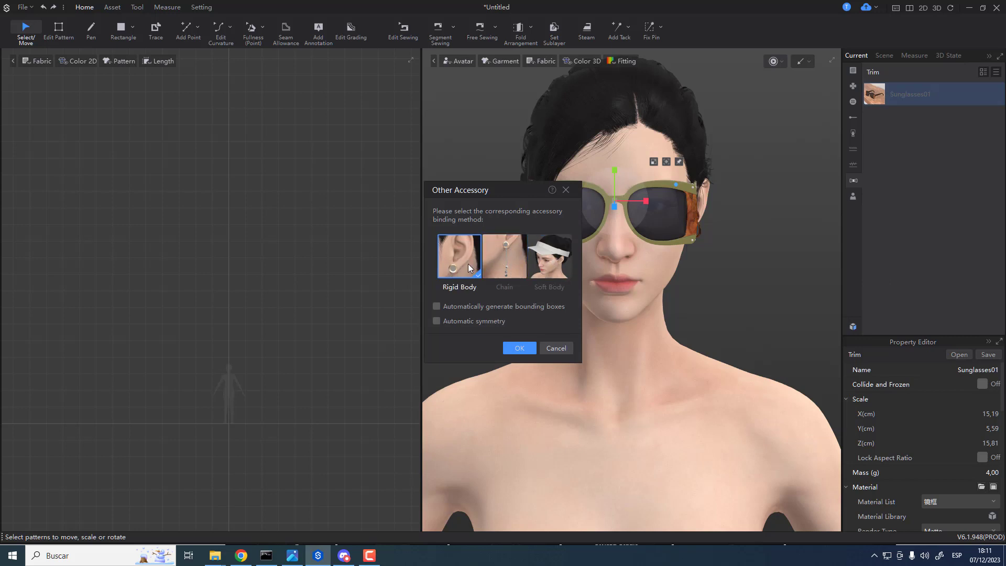
{"action": "left_click", "coordinate": [519, 347]}
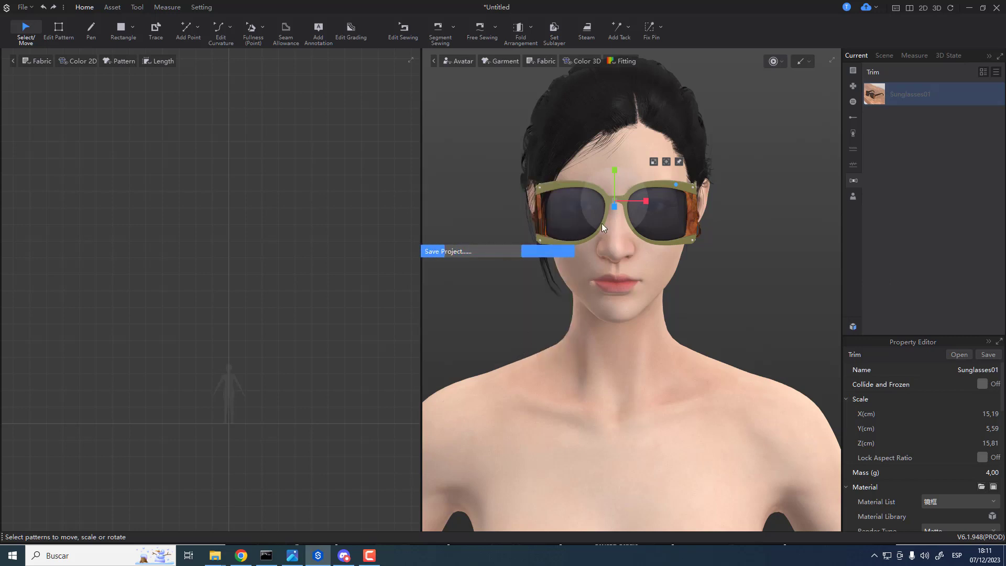
- Try Pose05 on the avatar to check whether the sunglasses follow the head
{"action": "left_click", "coordinate": [559, 315]}
{"action": "right_click_drag", "start_coordinate": [617, 277], "coordinate": [508, 289]}
{"action": "scroll", "coordinate": [602, 280], "scroll_direction": "down", "scroll_amount": 5}
{"action": "scroll", "coordinate": [604, 282], "scroll_direction": "down", "scroll_amount": 3}
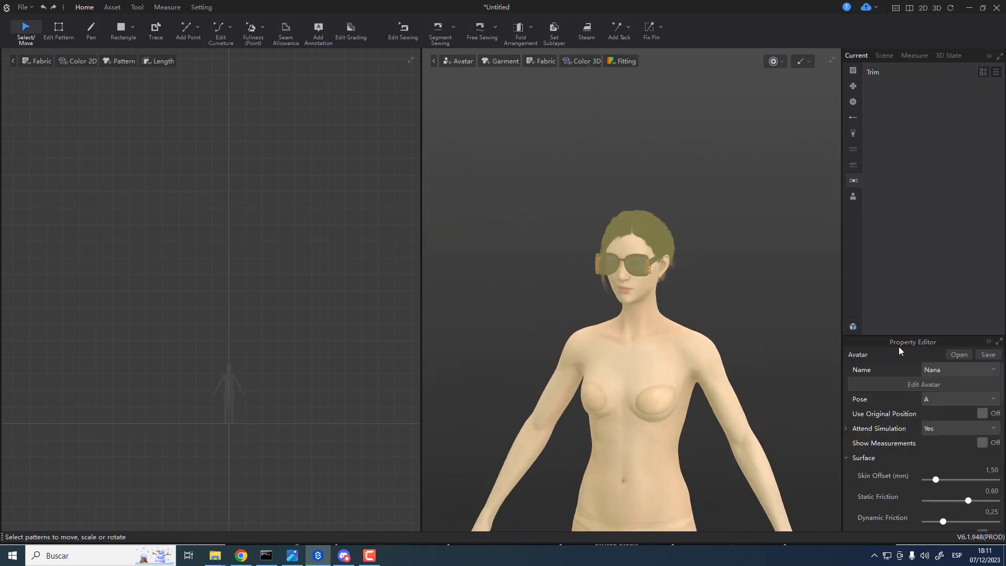
{"action": "left_click", "coordinate": [929, 399]}
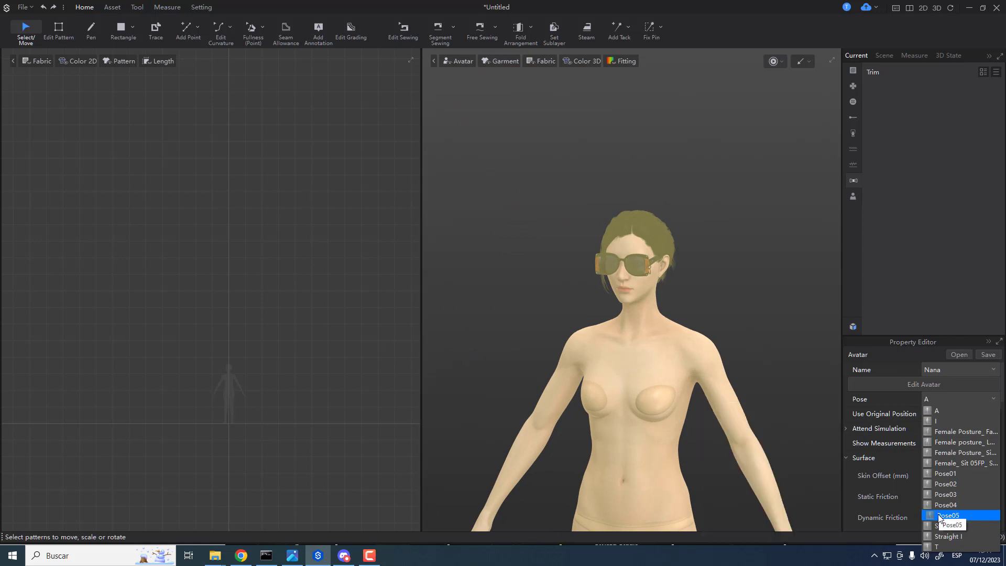
{"action": "left_click", "coordinate": [947, 515]}
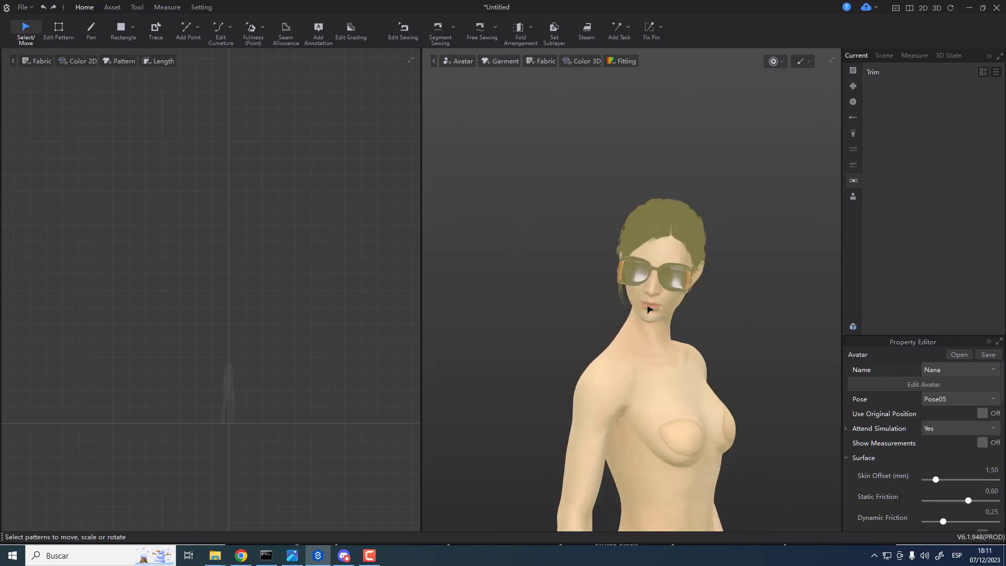
{"action": "scroll", "coordinate": [654, 341], "scroll_direction": "up", "scroll_amount": 5}
{"action": "right_click_drag", "start_coordinate": [654, 341], "coordinate": [702, 331]}
{"action": "scroll", "coordinate": [602, 352], "scroll_direction": "down", "scroll_amount": 5}
{"action": "left_click", "coordinate": [747, 328]}
{"action": "left_click", "coordinate": [669, 341]}
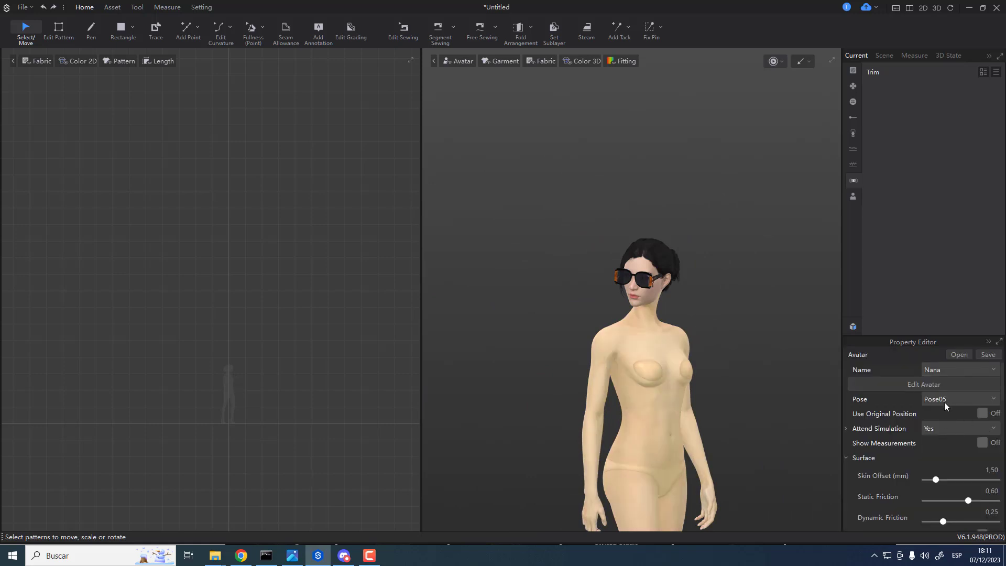
- Return the avatar's pose to A and inspect the sunglasses from the front and side
{"action": "scroll", "coordinate": [931, 455], "scroll_direction": "down", "scroll_amount": 4}
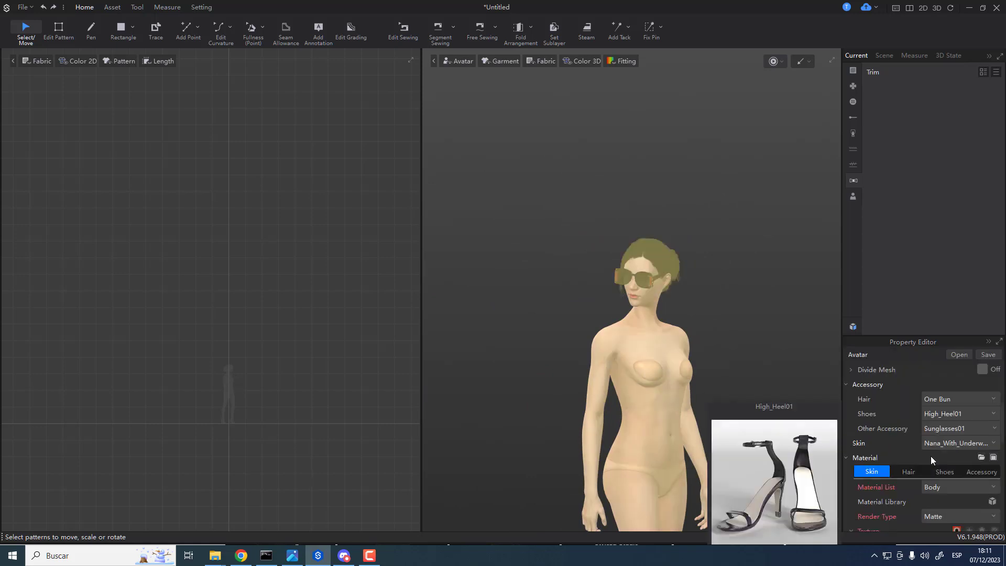
{"action": "scroll", "coordinate": [935, 445], "scroll_direction": "up", "scroll_amount": 4}
{"action": "left_click", "coordinate": [945, 399]}
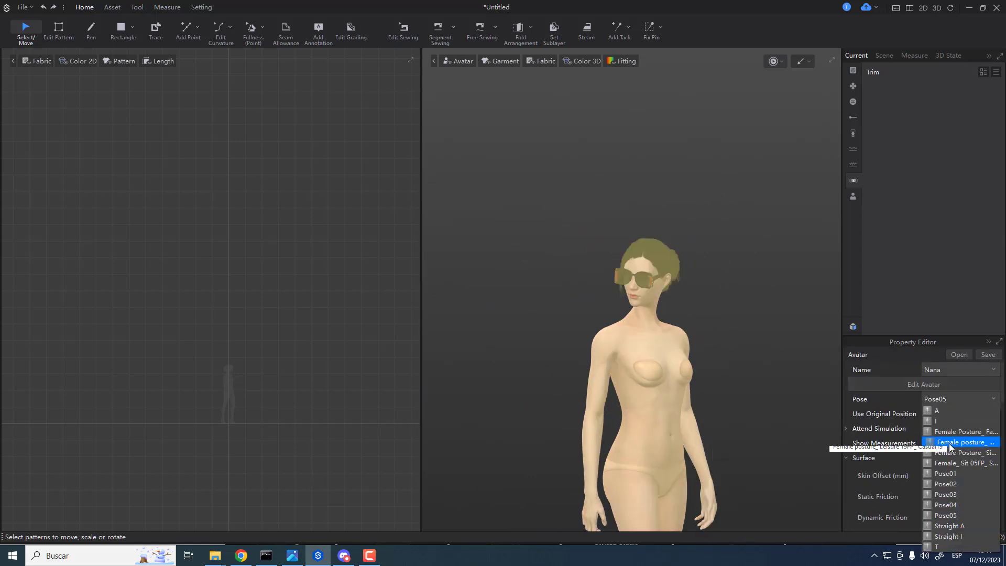
{"action": "left_click", "coordinate": [947, 413]}
{"action": "right_click_drag", "start_coordinate": [626, 330], "coordinate": [833, 340]}
{"action": "scroll", "coordinate": [663, 315], "scroll_direction": "up", "scroll_amount": 3}
{"action": "right_click_drag", "start_coordinate": [663, 315], "coordinate": [568, 308]}
{"action": "scroll", "coordinate": [572, 312], "scroll_direction": "up", "scroll_amount": 2}
{"action": "middle_click_drag", "start_coordinate": [568, 308], "coordinate": [599, 321]}
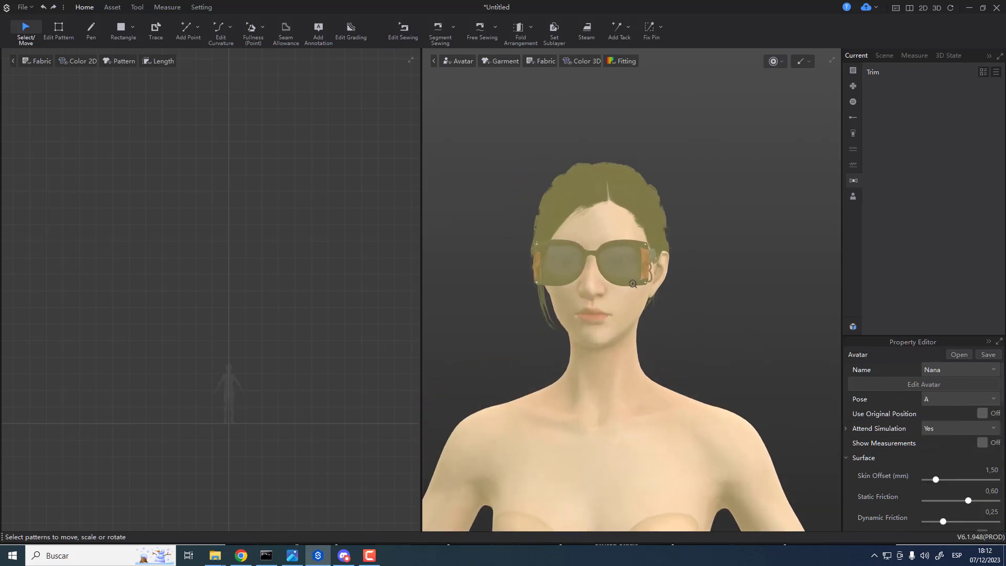
{"action": "scroll", "coordinate": [628, 309], "scroll_direction": "up", "scroll_amount": 1}
{"action": "right_click_drag", "start_coordinate": [655, 306], "coordinate": [575, 301]}
- Open the Animation Editor and insert a camera key frame at 0 seconds
{"action": "left_click", "coordinate": [137, 7]}
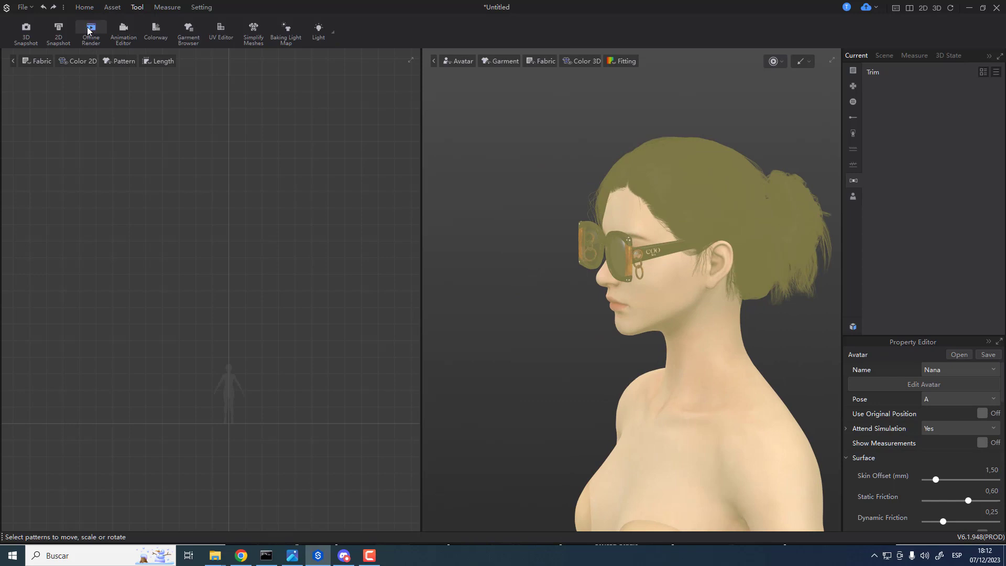
{"action": "left_click", "coordinate": [123, 32]}
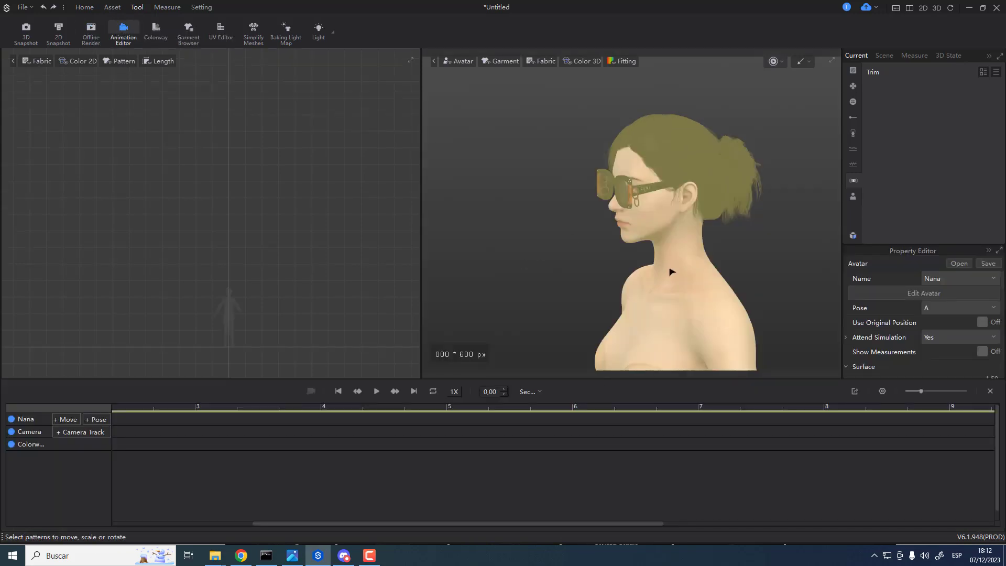
{"action": "scroll", "coordinate": [634, 258], "scroll_direction": "down", "scroll_amount": 5}
{"action": "right_click_drag", "start_coordinate": [632, 259], "coordinate": [630, 316]}
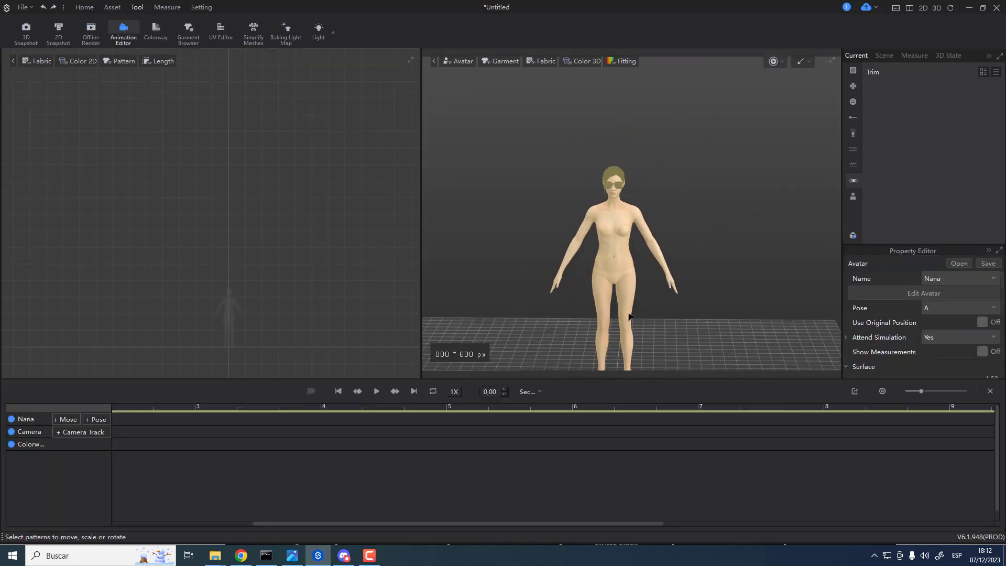
{"action": "left_click", "coordinate": [116, 431]}
{"action": "scroll", "coordinate": [173, 427], "scroll_direction": "down", "scroll_amount": 5}
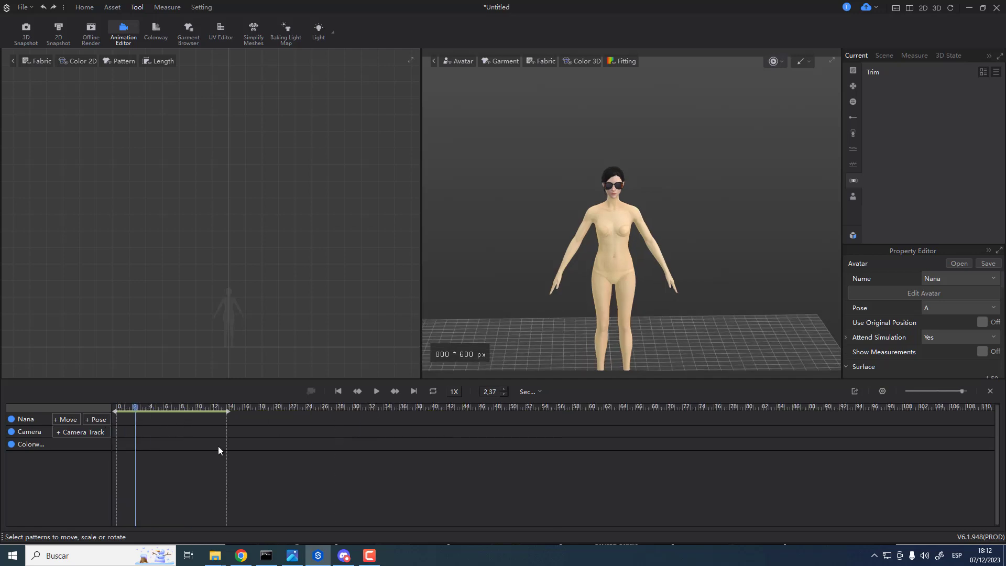
{"action": "left_click", "coordinate": [114, 429]}
{"action": "right_click", "coordinate": [115, 430]}
{"action": "left_click", "coordinate": [118, 442]}
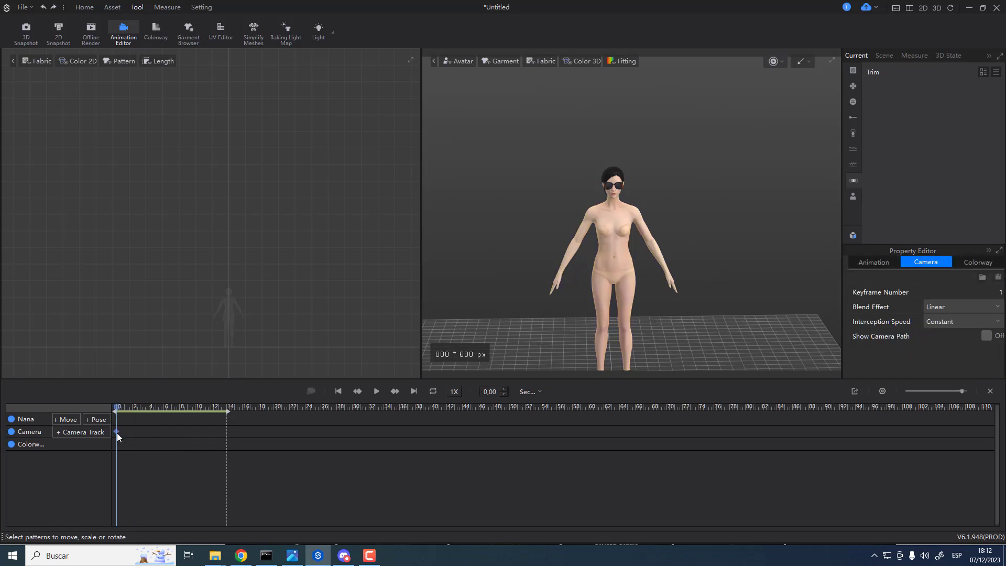
- Set the first camera key frame's blend effect to Revolve Around Avatar in A Circle
{"action": "right_click", "coordinate": [115, 432]}
{"action": "mouse_move", "coordinate": [183, 481]}
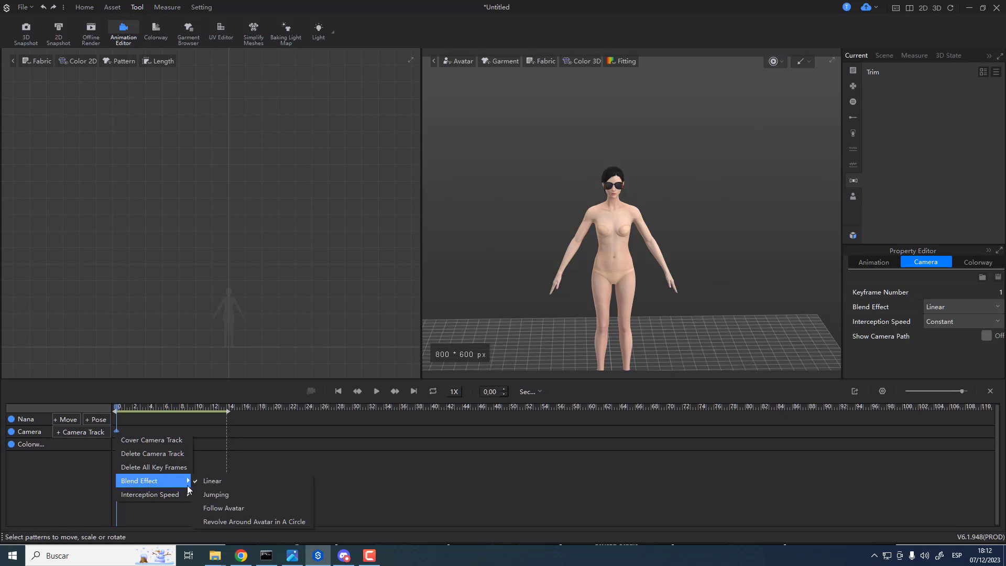
{"action": "left_click", "coordinate": [228, 520]}
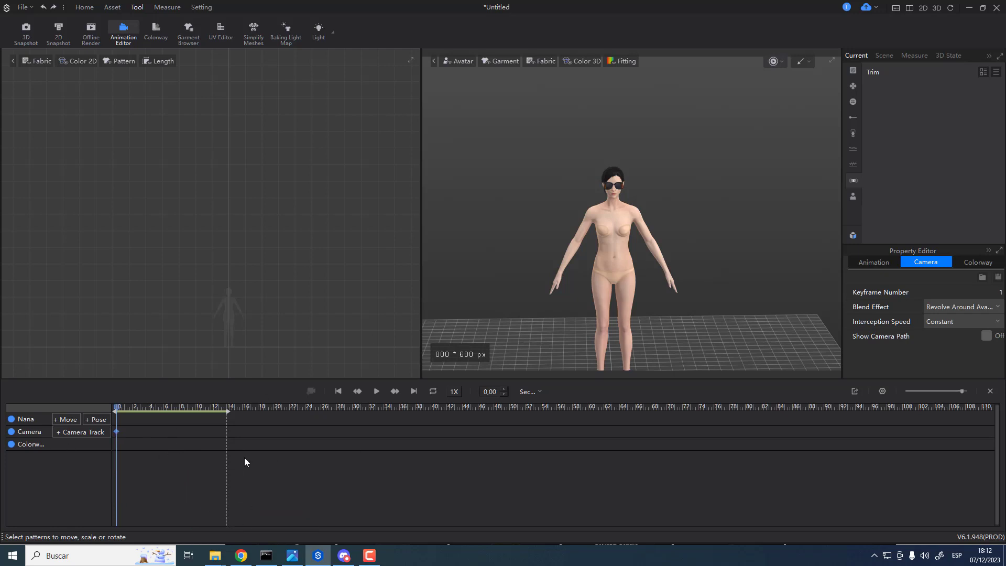
- Insert a second camera key frame at 13.80 seconds, near the end of the animation range
{"action": "left_click", "coordinate": [225, 432]}
{"action": "right_click", "coordinate": [225, 433]}
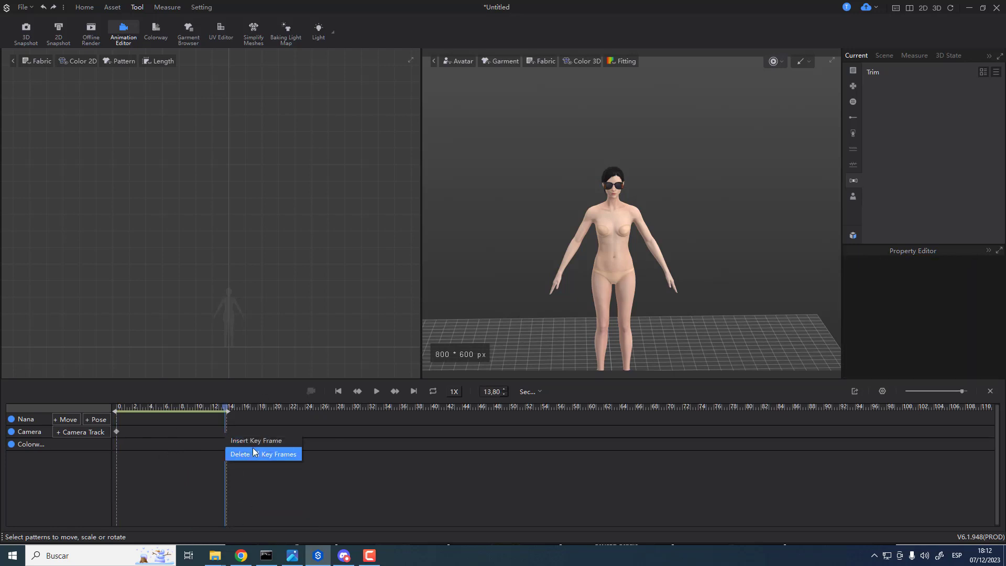
{"action": "left_click", "coordinate": [254, 440]}
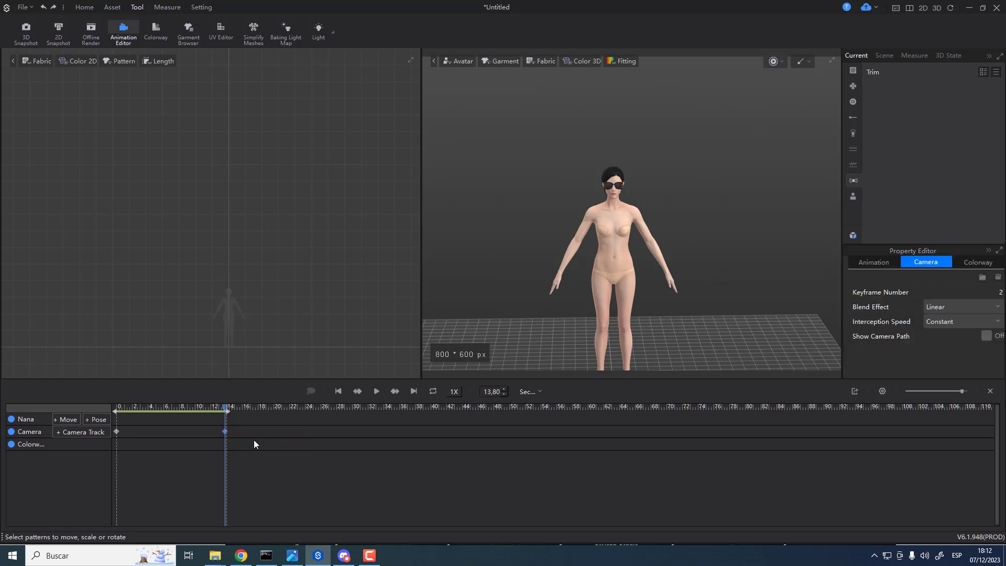
- Play the camera animation from the start frame to review the revolve around the avatar
{"action": "left_click", "coordinate": [360, 392]}
{"action": "left_click", "coordinate": [378, 393]}
{"action": "left_click", "coordinate": [339, 392]}
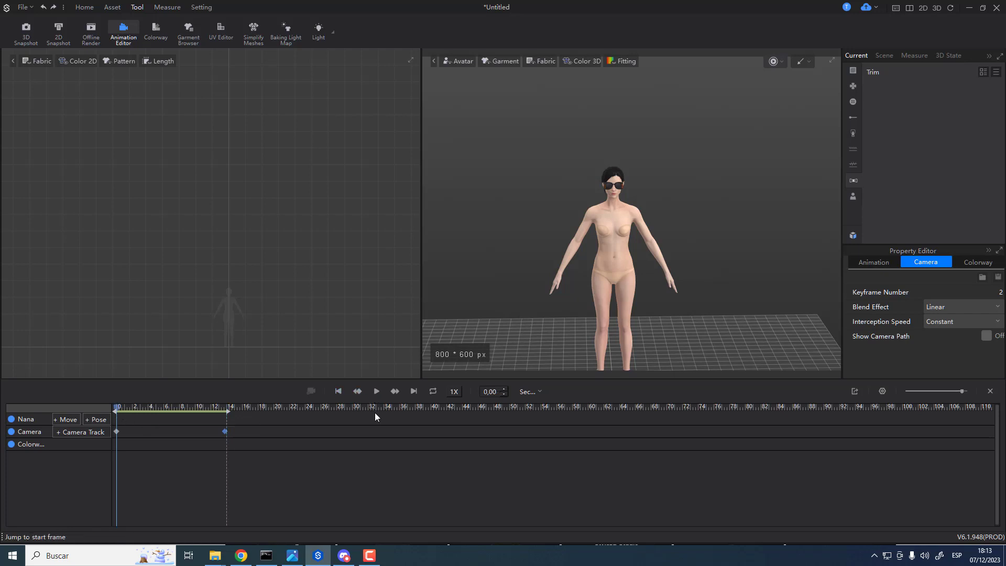
{"action": "left_click", "coordinate": [374, 392]}
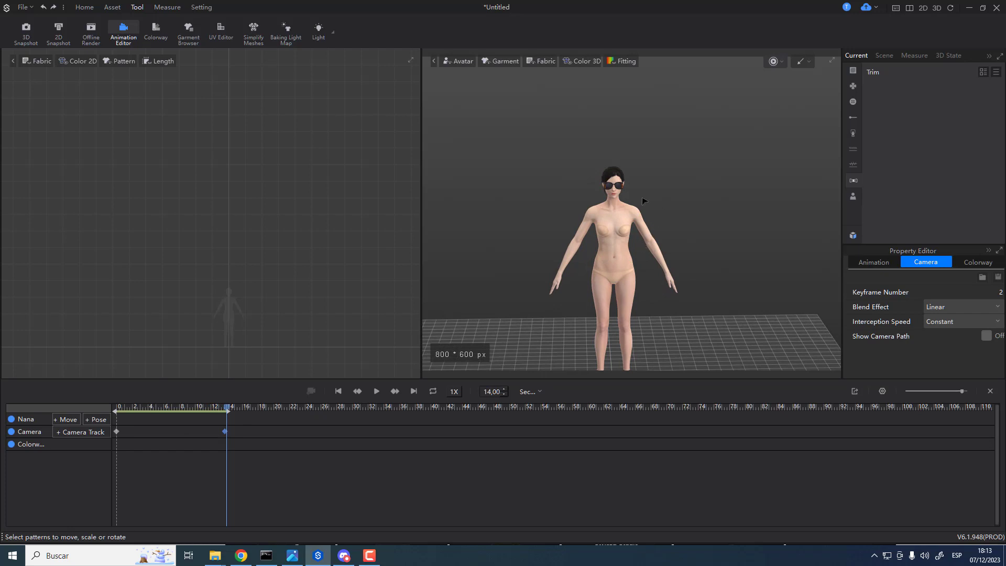
- Delete the sunglasses accessory from the avatar and close the Animation Editor
{"action": "right_click_drag", "start_coordinate": [576, 220], "coordinate": [629, 229]}
{"action": "scroll", "coordinate": [635, 245], "scroll_direction": "up", "scroll_amount": 4}
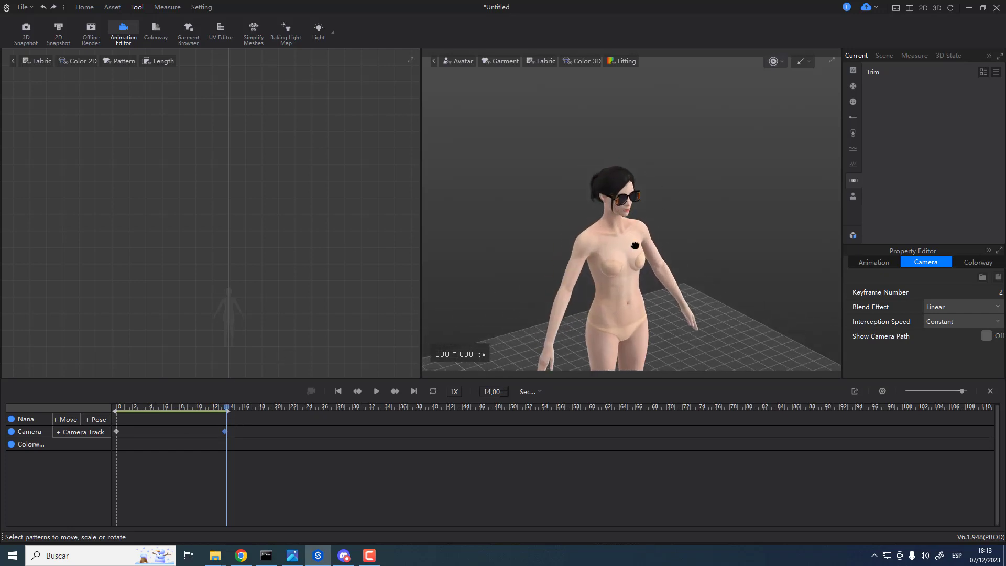
{"action": "middle_click_drag", "start_coordinate": [635, 245], "coordinate": [642, 204]}
{"action": "right_click_drag", "start_coordinate": [641, 204], "coordinate": [615, 179]}
{"action": "left_click", "coordinate": [603, 176]}
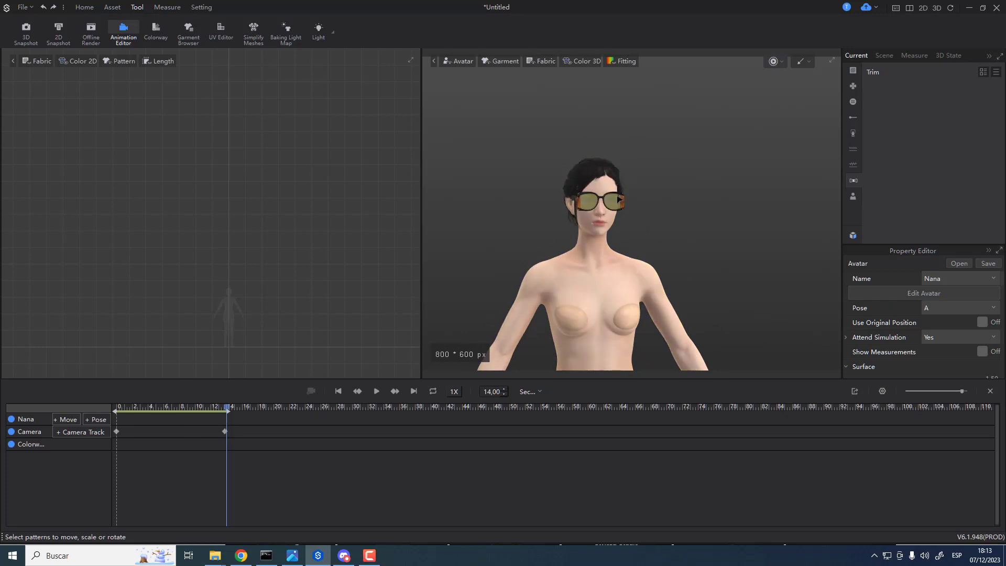
{"action": "key", "text": "Delete"}
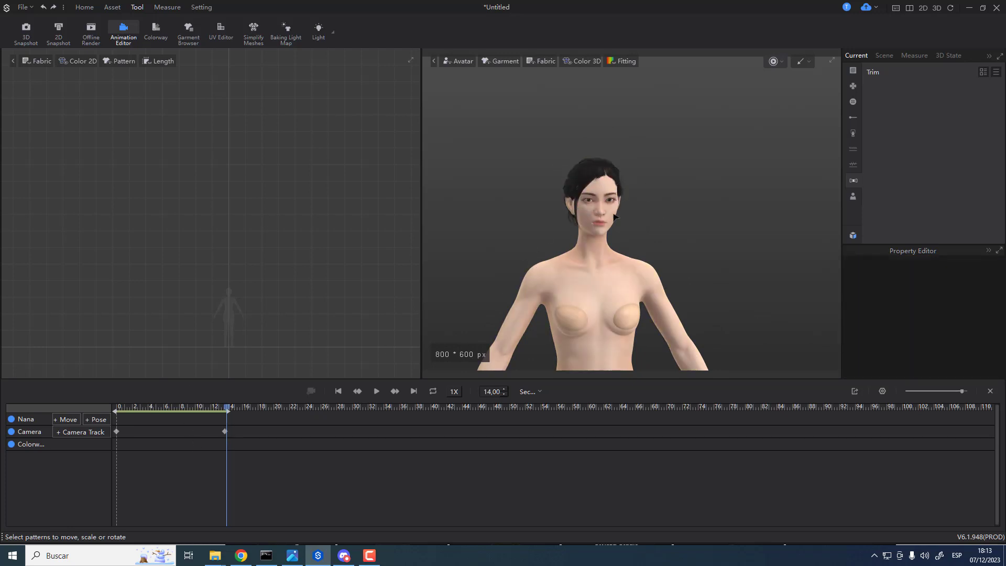
{"action": "left_click", "coordinate": [989, 391]}
{"action": "scroll", "coordinate": [601, 253], "scroll_direction": "down", "scroll_amount": 5}
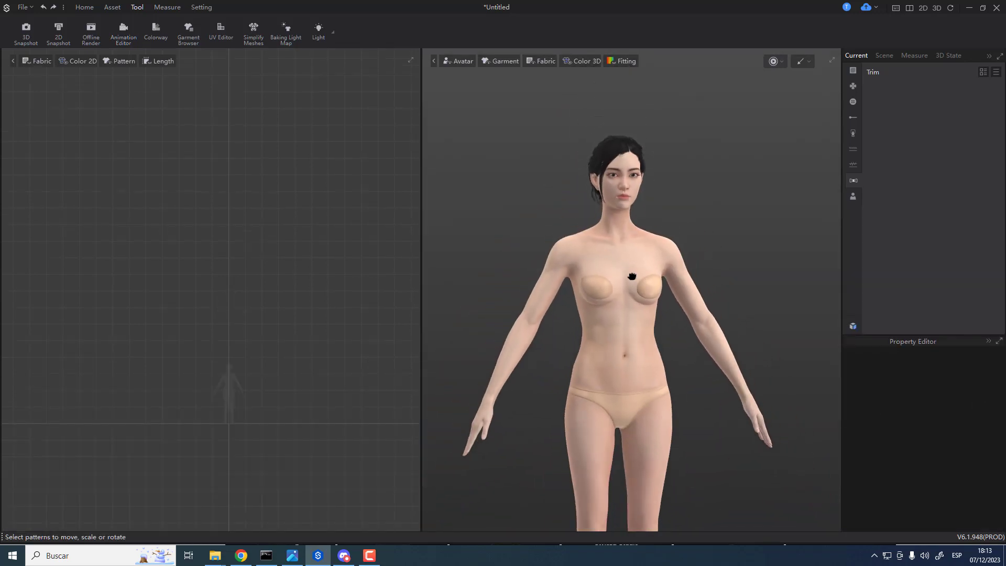
- Frame the avatar at full length, open the 3D Snapshot window for viewing, and close it
{"action": "scroll", "coordinate": [631, 274], "scroll_direction": "up", "scroll_amount": 2}
{"action": "scroll", "coordinate": [595, 295], "scroll_direction": "down", "scroll_amount": 5}
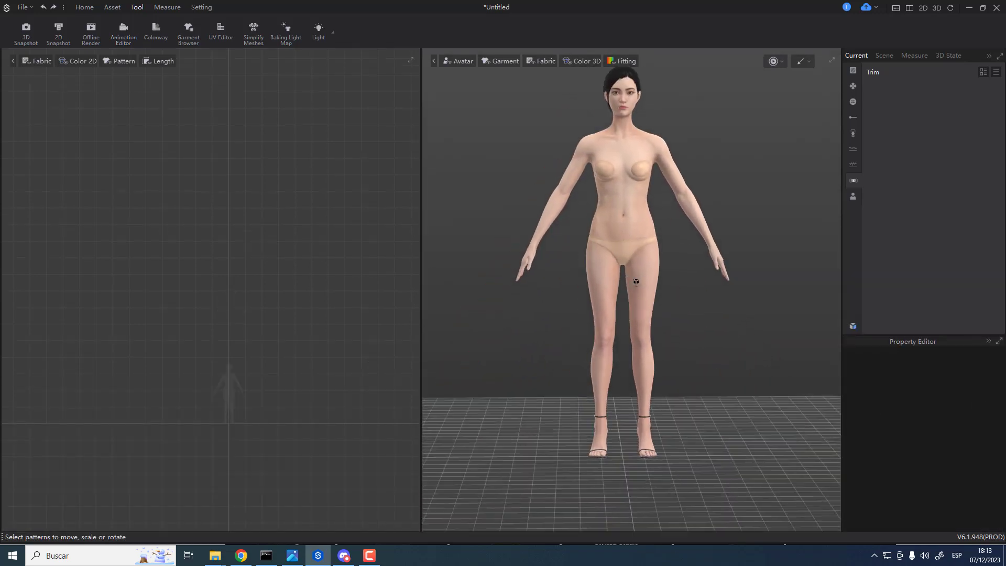
{"action": "right_click_drag", "start_coordinate": [629, 323], "coordinate": [626, 321]}
{"action": "middle_click_drag", "start_coordinate": [625, 321], "coordinate": [617, 303]}
{"action": "right_click_drag", "start_coordinate": [618, 303], "coordinate": [637, 304]}
{"action": "right_click_drag", "start_coordinate": [665, 350], "coordinate": [662, 347]}
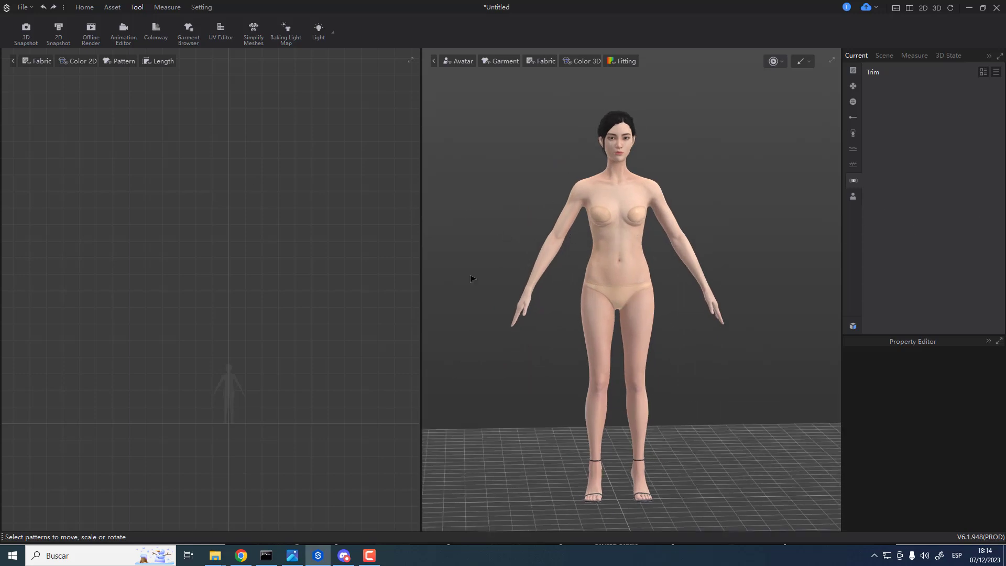
{"action": "left_click", "coordinate": [26, 31]}
{"action": "left_click", "coordinate": [681, 77]}
- Open the garment file legins.sgar on the avatar, using the load type Open and zero translation
{"action": "left_click", "coordinate": [22, 7]}
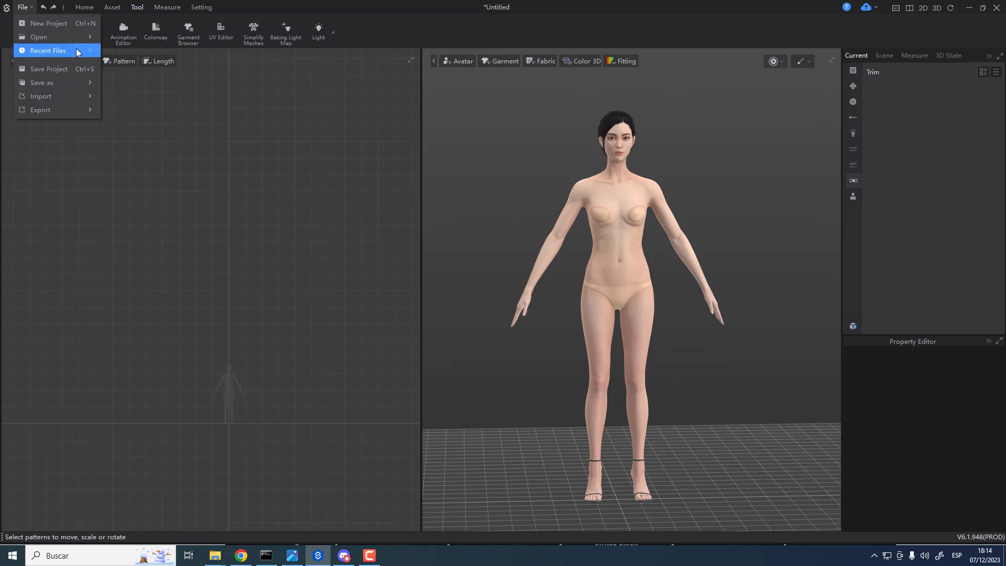
{"action": "mouse_move", "coordinate": [74, 32]}
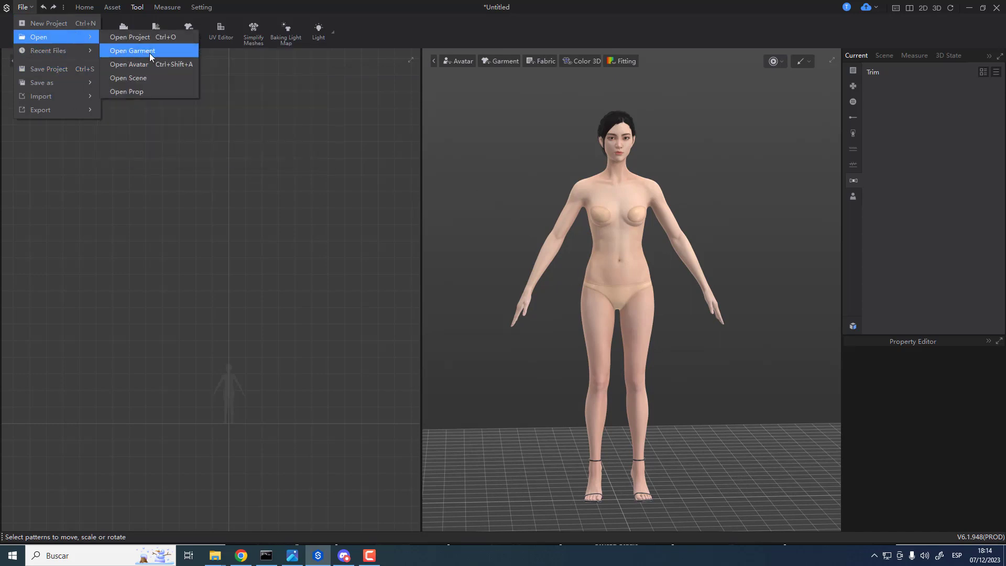
{"action": "left_click", "coordinate": [130, 51]}
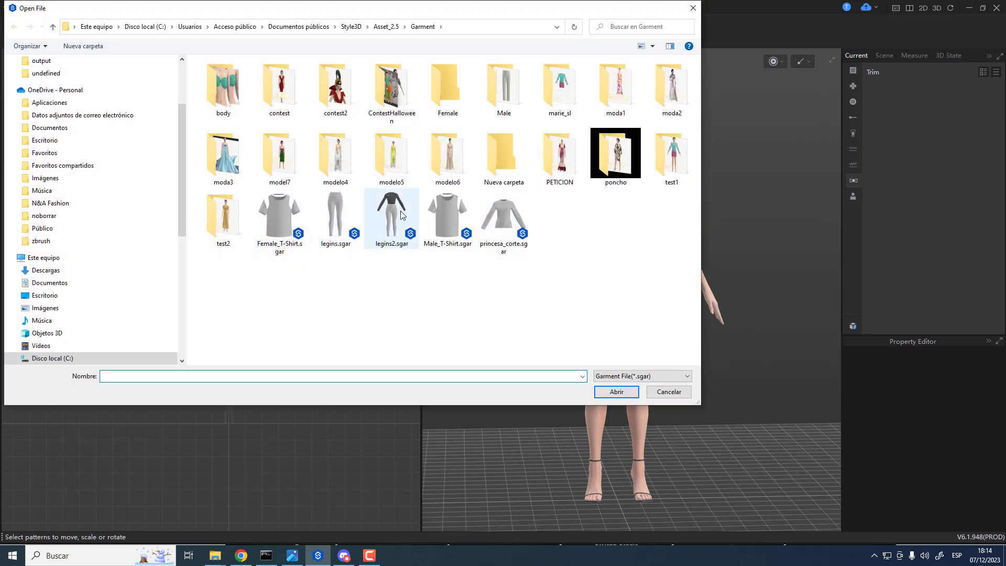
{"action": "left_click", "coordinate": [393, 207]}
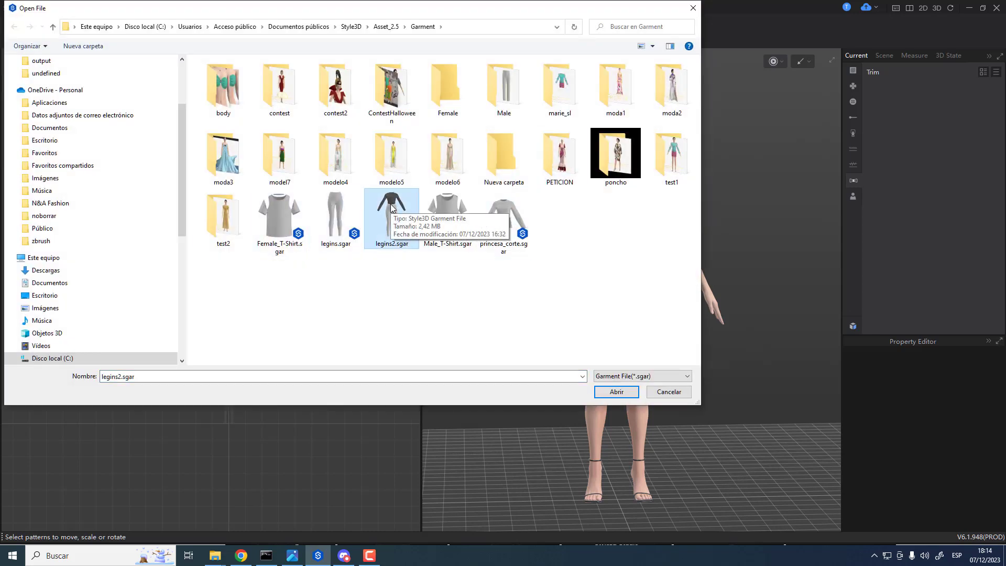
{"action": "left_click", "coordinate": [355, 219]}
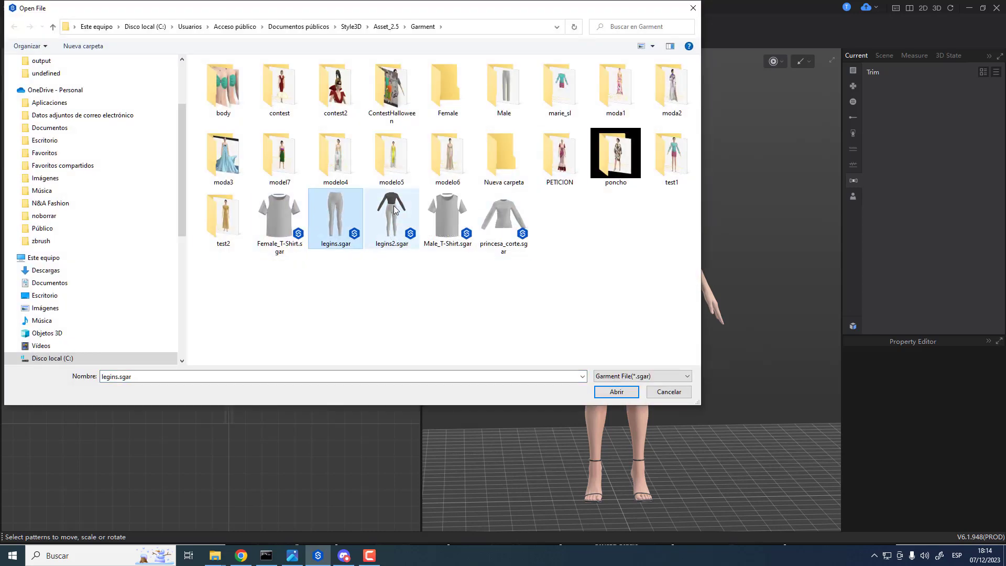
{"action": "left_click", "coordinate": [396, 208]}
{"action": "left_click", "coordinate": [343, 214]}
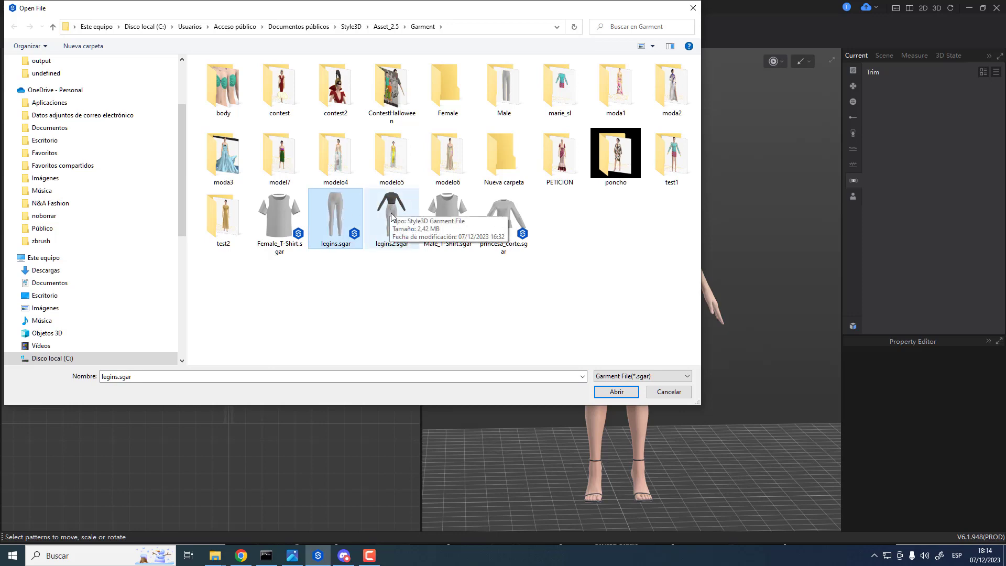
{"action": "left_click", "coordinate": [612, 391]}
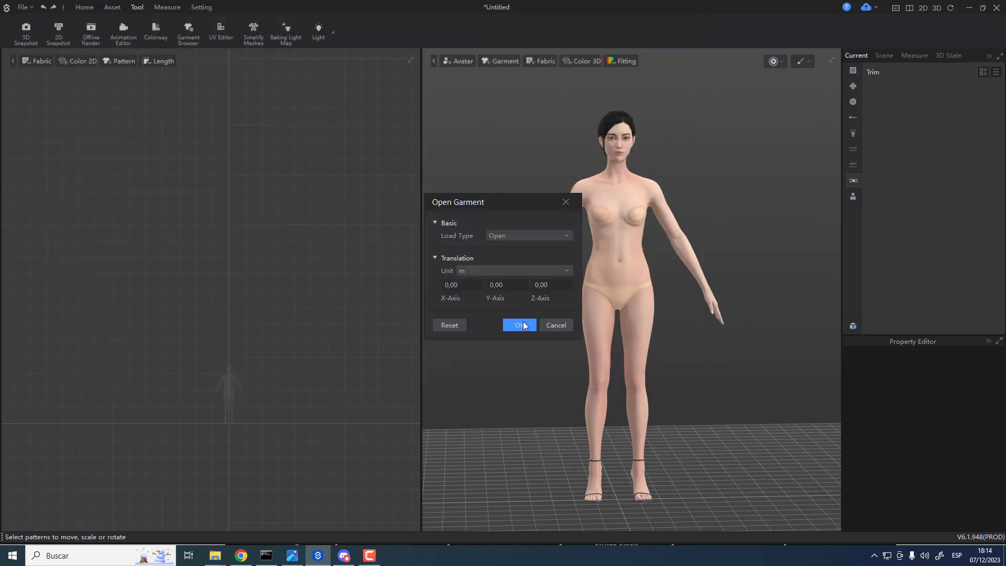
- Simulate the leggings on the avatar and pull the waistband and upper leg fabric up at the front and side
{"action": "right_click_drag", "start_coordinate": [646, 342], "coordinate": [651, 319]}
{"action": "scroll", "coordinate": [238, 360], "scroll_direction": "down", "scroll_amount": 4}
{"action": "scroll", "coordinate": [622, 315], "scroll_direction": "up", "scroll_amount": 3}
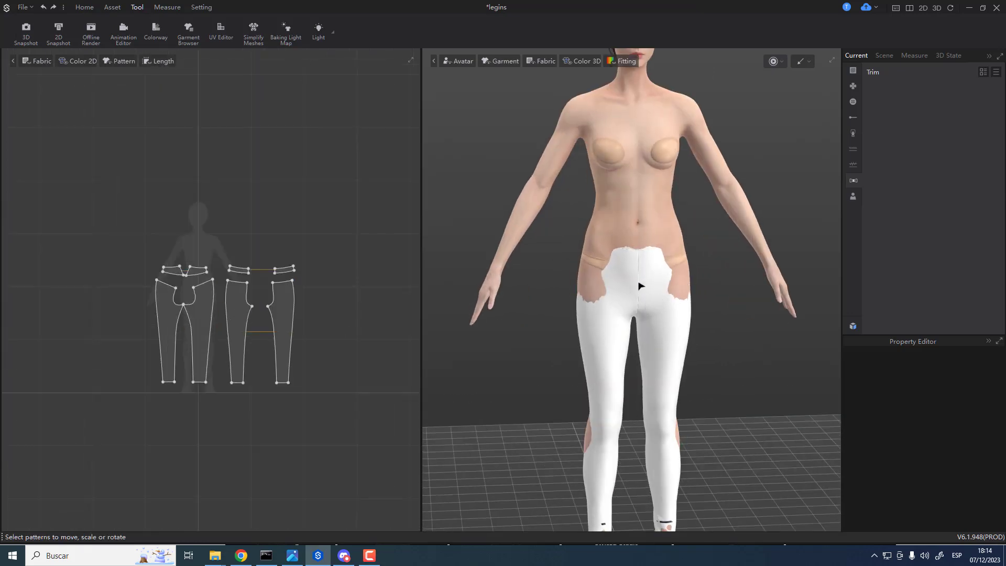
{"action": "key", "text": "space"}
{"action": "right_click_drag", "start_coordinate": [602, 268], "coordinate": [631, 260]}
{"action": "left_click_drag", "start_coordinate": [618, 240], "coordinate": [627, 276]}
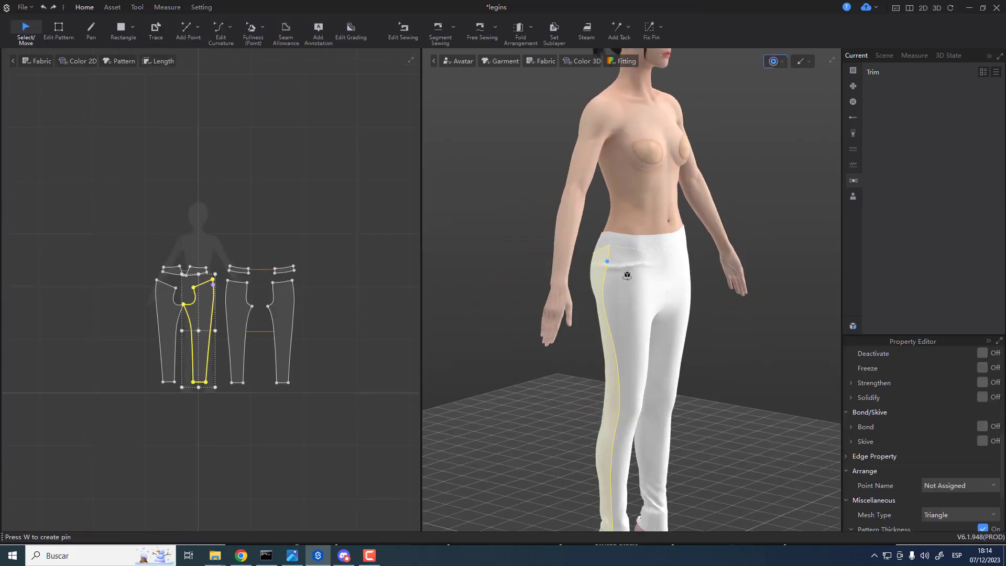
{"action": "right_click_drag", "start_coordinate": [627, 276], "coordinate": [640, 275]}
{"action": "left_click_drag", "start_coordinate": [602, 230], "coordinate": [597, 198]}
{"action": "left_click_drag", "start_coordinate": [619, 239], "coordinate": [623, 226]}
{"action": "right_click_drag", "start_coordinate": [636, 241], "coordinate": [599, 249]}
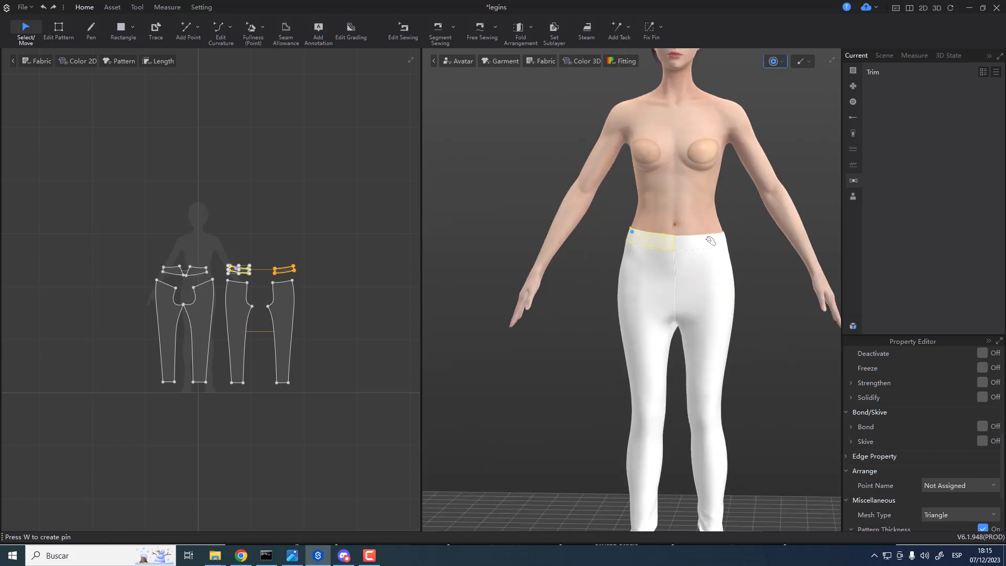
{"action": "left_click_drag", "start_coordinate": [710, 240], "coordinate": [707, 225]}
{"action": "left_click_drag", "start_coordinate": [680, 269], "coordinate": [684, 241]}
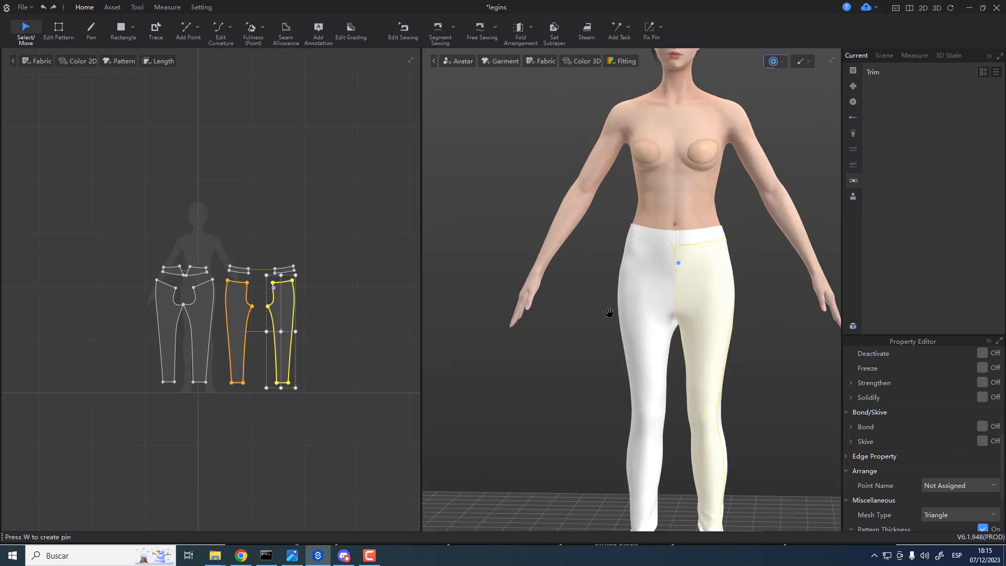
- Select all the leggings patterns, raise the whole garment slightly on the avatar, and run the simulation again
{"action": "mouse_move", "coordinate": [609, 313]}
{"action": "right_mouse_down"}
{"action": "mouse_move", "coordinate": [620, 278]}
{"action": "mouse_move", "coordinate": [636, 332]}
{"action": "mouse_move", "coordinate": [653, 291]}
{"action": "mouse_move", "coordinate": [620, 146]}
{"action": "right_mouse_up"}
{"action": "left_click_drag", "start_coordinate": [120, 242], "coordinate": [377, 414]}
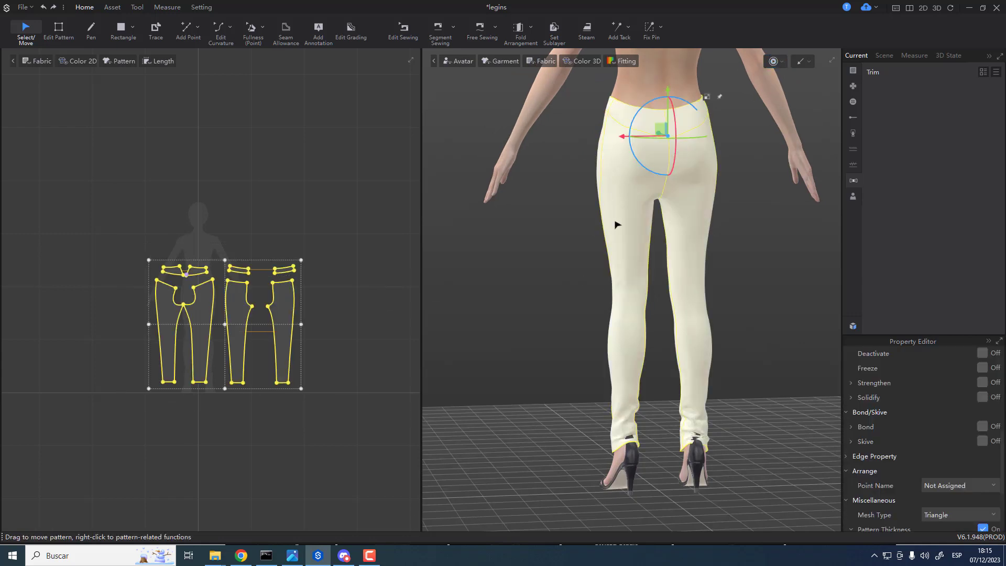
{"action": "left_click_drag", "start_coordinate": [661, 128], "coordinate": [665, 118]}
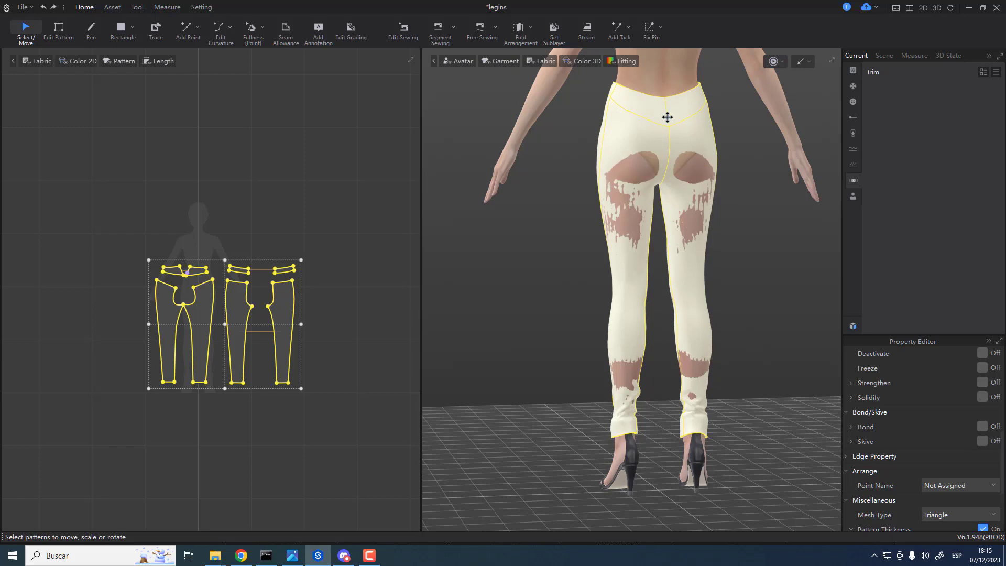
{"action": "key", "text": "space"}
{"action": "right_click_drag", "start_coordinate": [694, 137], "coordinate": [697, 212]}
{"action": "middle_click_drag", "start_coordinate": [697, 213], "coordinate": [693, 206]}
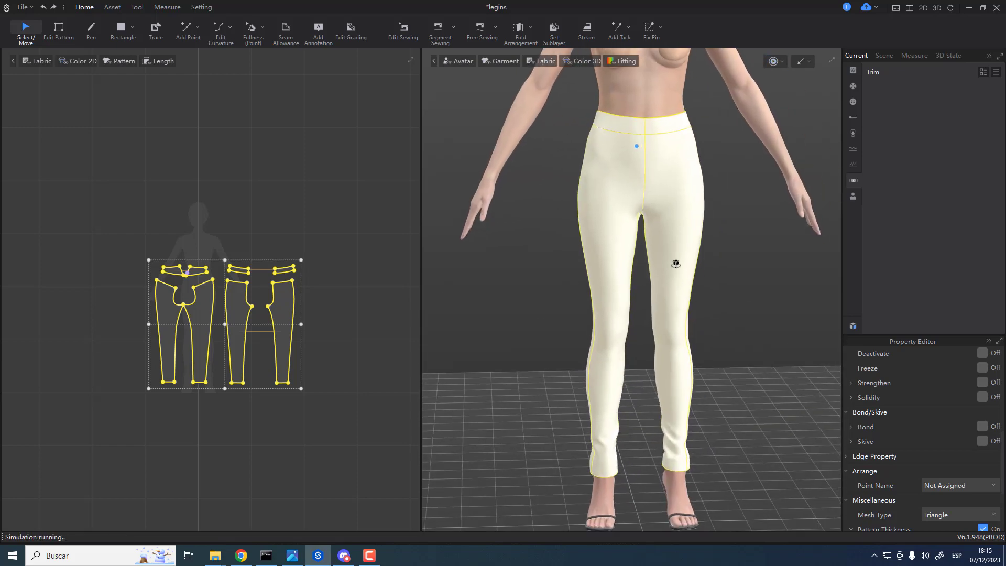
- Turn on the Cloth Translucent 3D display for the leggings fabric
{"action": "right_click", "coordinate": [670, 257]}
{"action": "left_click", "coordinate": [516, 56]}
{"action": "left_click", "coordinate": [506, 60]}
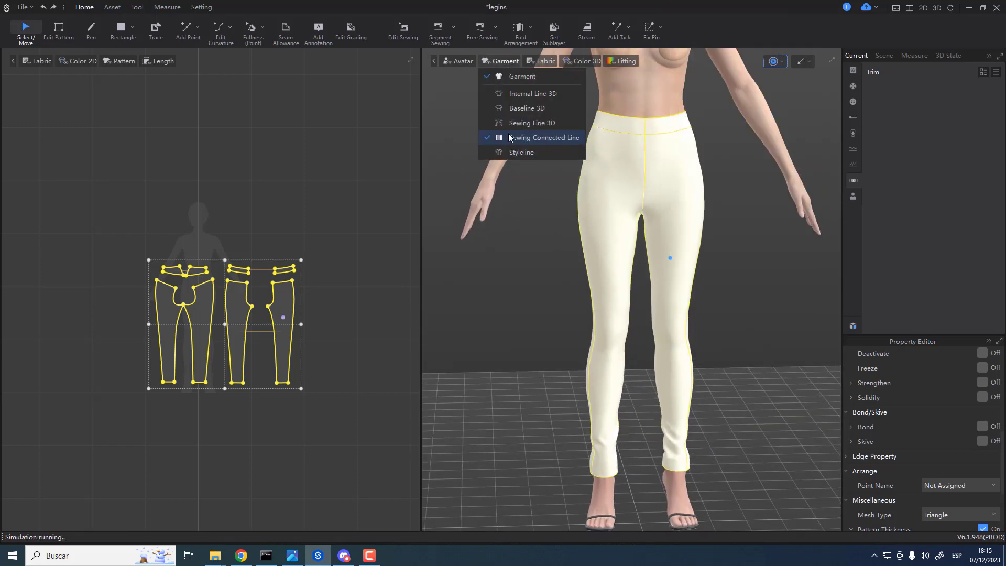
{"action": "left_click", "coordinate": [536, 65]}
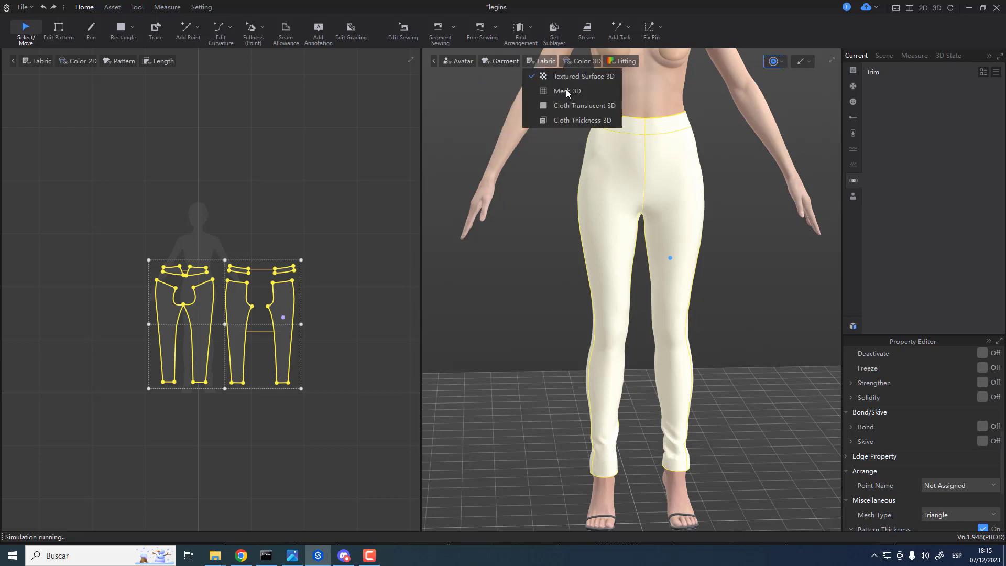
{"action": "left_click", "coordinate": [570, 105]}
- Examine how the translucent leggings fit around the waist, crotch and legs, and compare them with the flat 2D patterns
{"action": "mouse_move", "coordinate": [610, 160]}
{"action": "right_mouse_down"}
{"action": "mouse_move", "coordinate": [684, 220]}
{"action": "mouse_move", "coordinate": [590, 182]}
{"action": "mouse_move", "coordinate": [598, 152]}
{"action": "right_mouse_up"}
{"action": "scroll", "coordinate": [653, 215], "scroll_direction": "up", "scroll_amount": 5}
{"action": "middle_click_drag", "start_coordinate": [653, 215], "coordinate": [625, 261]}
{"action": "scroll", "coordinate": [624, 261], "scroll_direction": "up", "scroll_amount": 3}
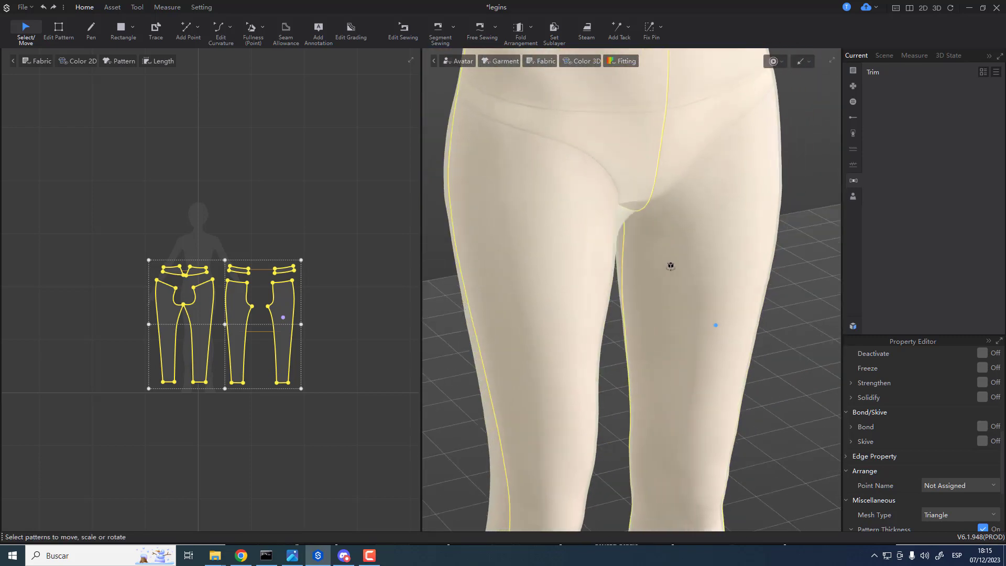
{"action": "right_click_drag", "start_coordinate": [669, 265], "coordinate": [661, 171]}
{"action": "scroll", "coordinate": [661, 170], "scroll_direction": "down", "scroll_amount": 2}
{"action": "middle_click_drag", "start_coordinate": [661, 171], "coordinate": [669, 213]}
{"action": "scroll", "coordinate": [668, 213], "scroll_direction": "down", "scroll_amount": 3}
{"action": "mouse_move", "coordinate": [669, 213]}
{"action": "right_mouse_down"}
{"action": "mouse_move", "coordinate": [685, 218]}
{"action": "mouse_move", "coordinate": [675, 222]}
{"action": "right_mouse_up"}
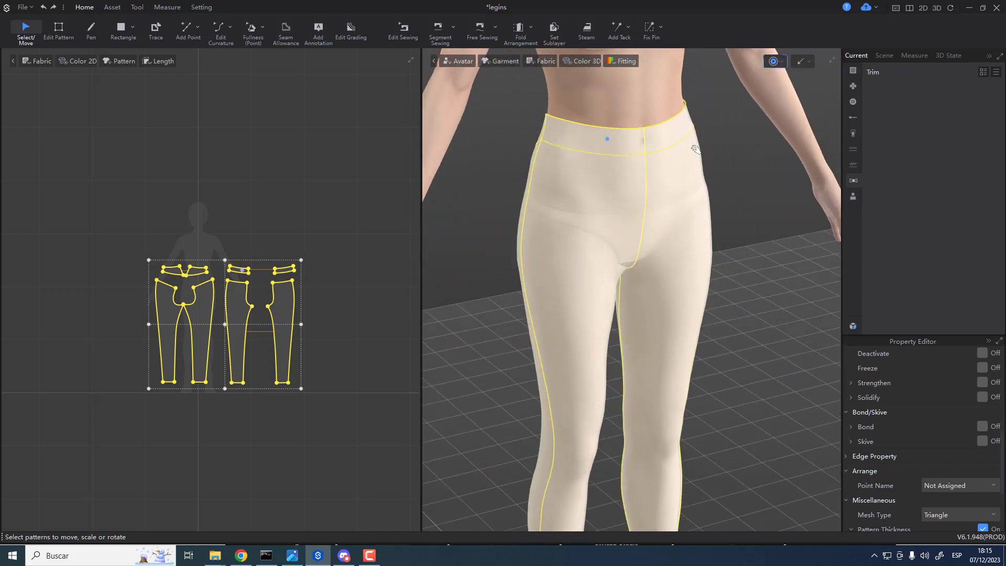
{"action": "right_click_drag", "start_coordinate": [644, 293], "coordinate": [628, 284]}
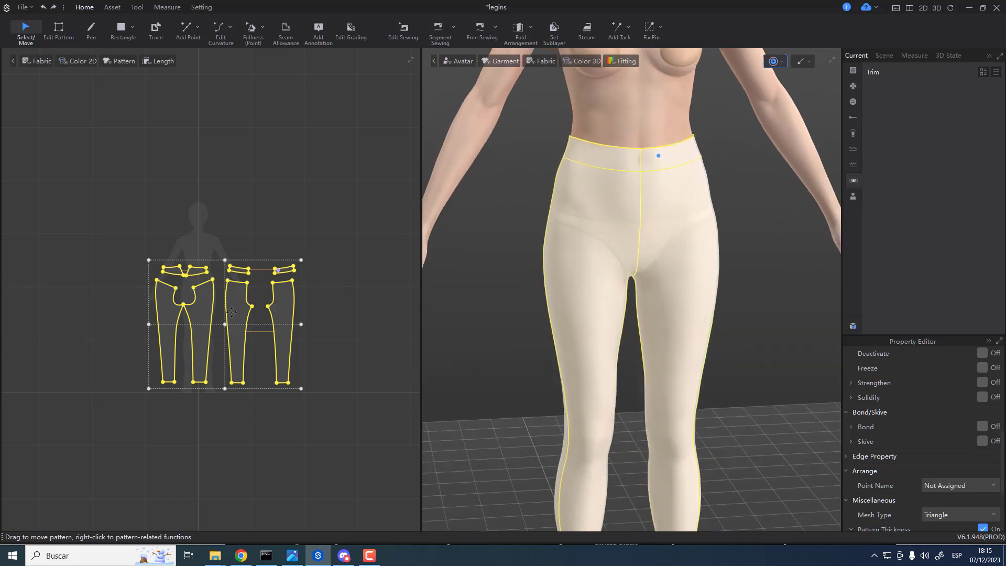
{"action": "scroll", "coordinate": [231, 312], "scroll_direction": "up", "scroll_amount": 1}
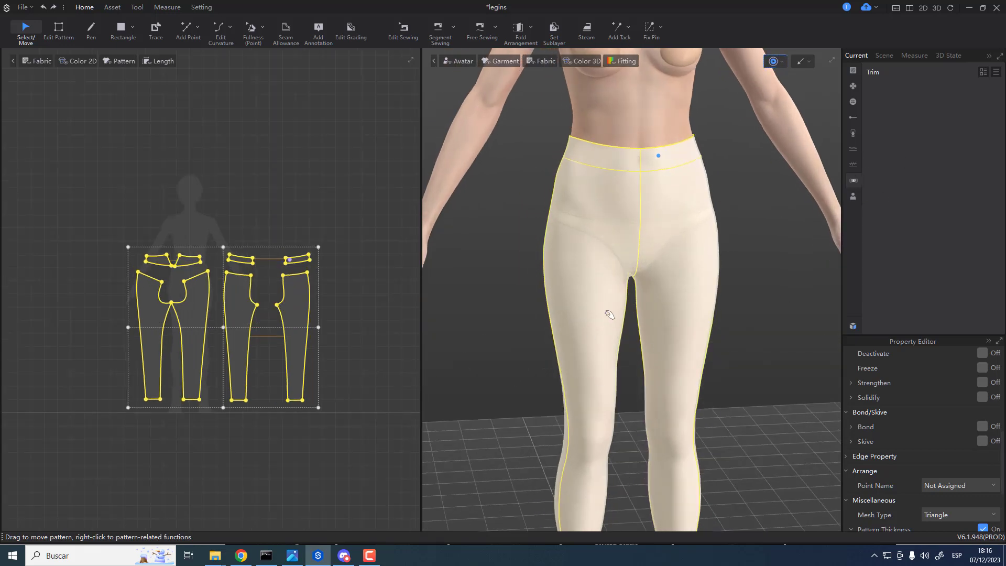
{"action": "scroll", "coordinate": [609, 314], "scroll_direction": "down", "scroll_amount": 1}
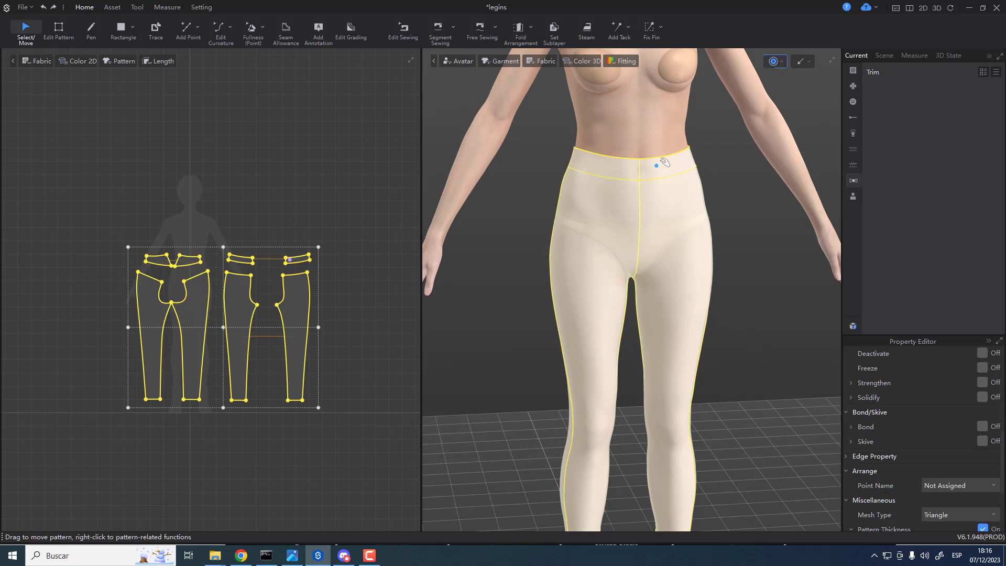
- Deselect the patterns, tug the simulated leggings into place around the hips, and bring the whole avatar into view
{"action": "left_click", "coordinate": [731, 203]}
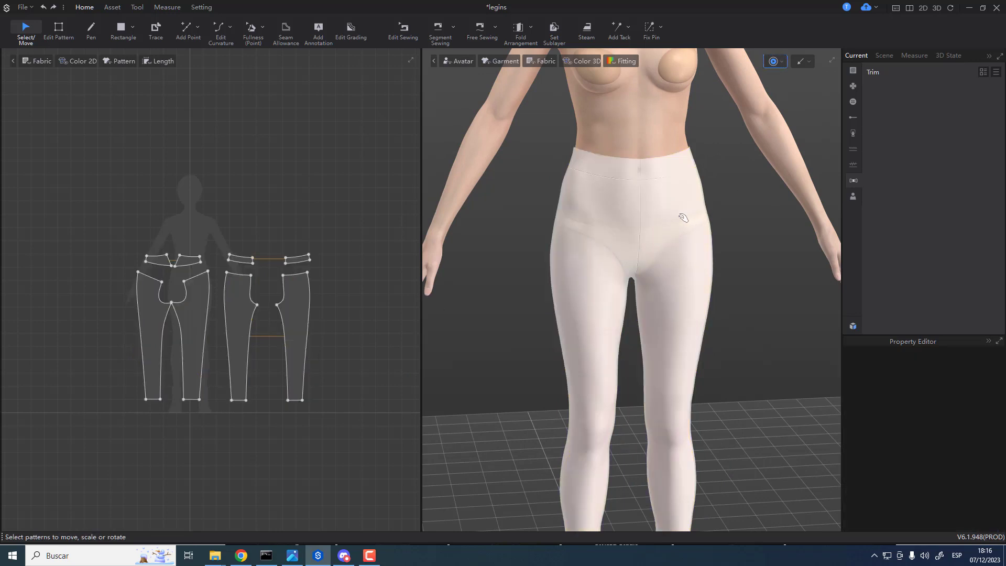
{"action": "left_click", "coordinate": [678, 216]}
{"action": "left_click", "coordinate": [626, 226]}
{"action": "left_click", "coordinate": [664, 202]}
{"action": "left_click", "coordinate": [755, 244]}
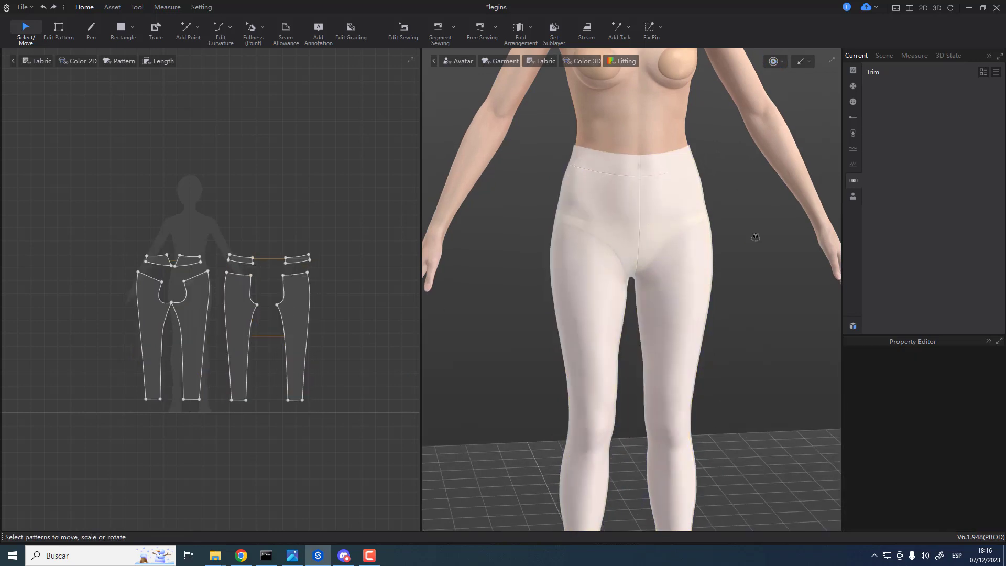
{"action": "scroll", "coordinate": [722, 257], "scroll_direction": "down", "scroll_amount": 3}
{"action": "scroll", "coordinate": [705, 249], "scroll_direction": "down", "scroll_amount": 3}
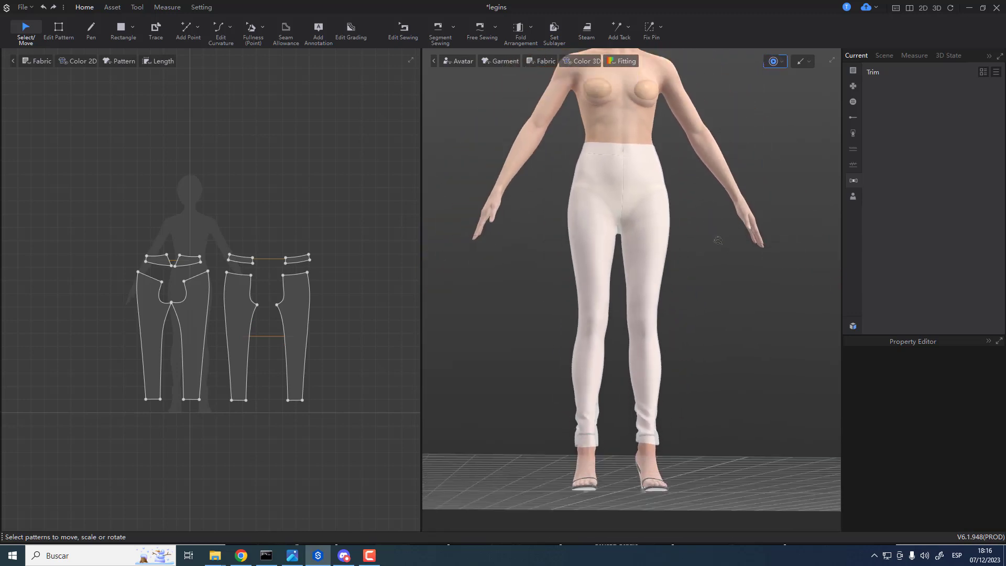
{"action": "middle_click_drag", "start_coordinate": [713, 273], "coordinate": [708, 338]}
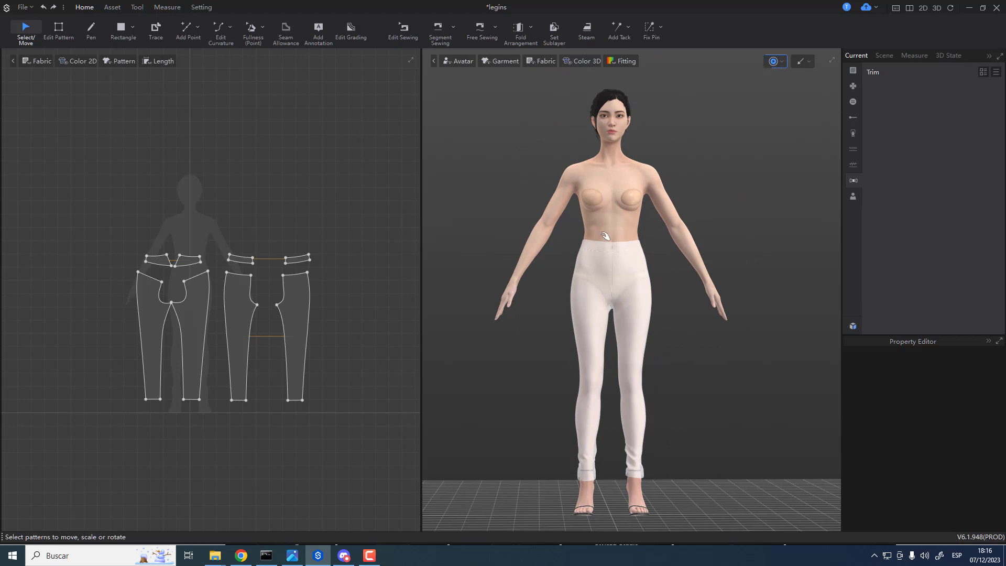
- Open the Offline Render window and look over the rendered image of the avatar
{"action": "left_click", "coordinate": [138, 7]}
{"action": "left_click", "coordinate": [93, 38]}
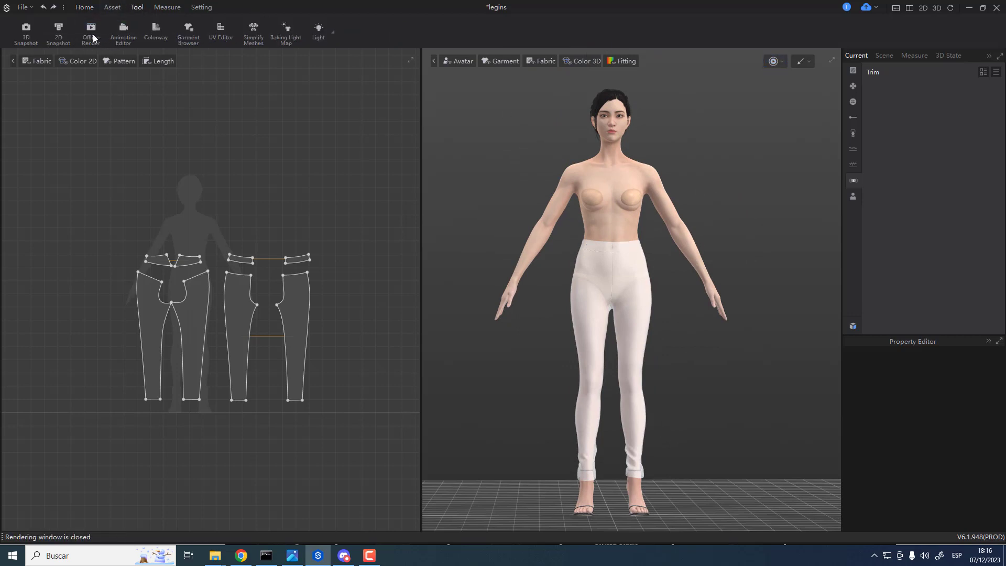
{"action": "left_click", "coordinate": [94, 37]}
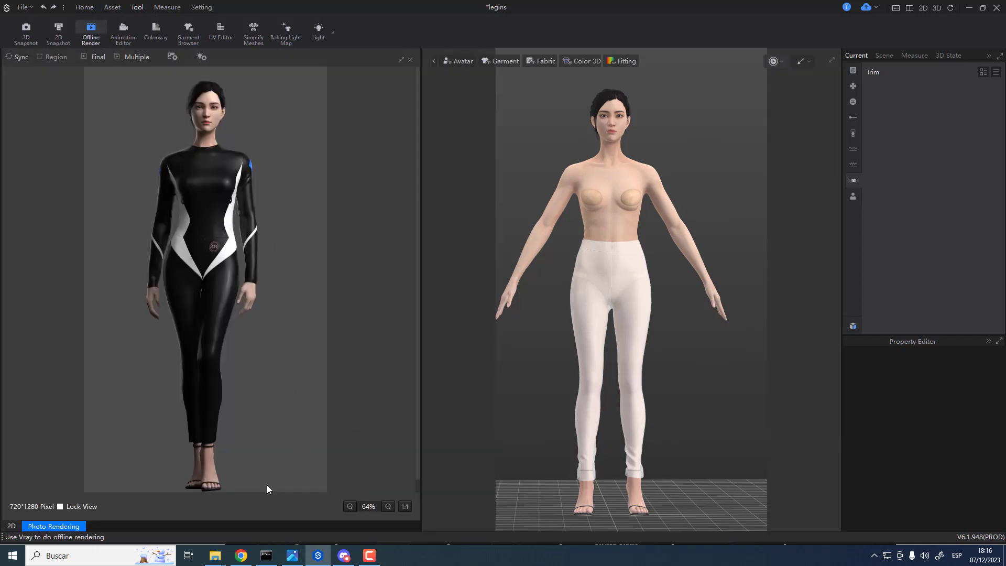
{"action": "scroll", "coordinate": [271, 419], "scroll_direction": "up", "scroll_amount": 1}
{"action": "scroll", "coordinate": [274, 336], "scroll_direction": "down", "scroll_amount": 1}
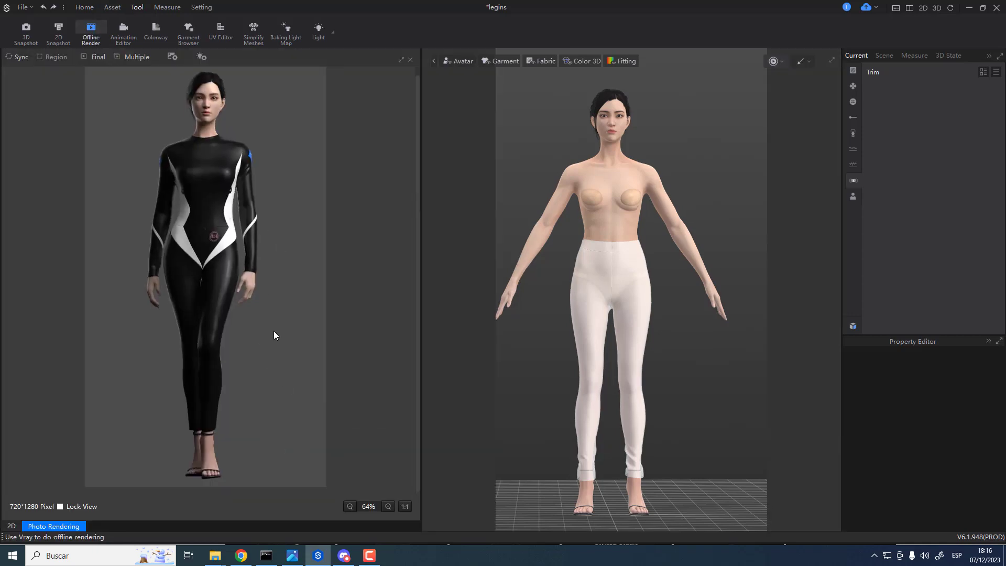
- Open the multiple-image render settings in the 3D Snapshot window for review, and close both the render view and that window
{"action": "left_click", "coordinate": [131, 57]}
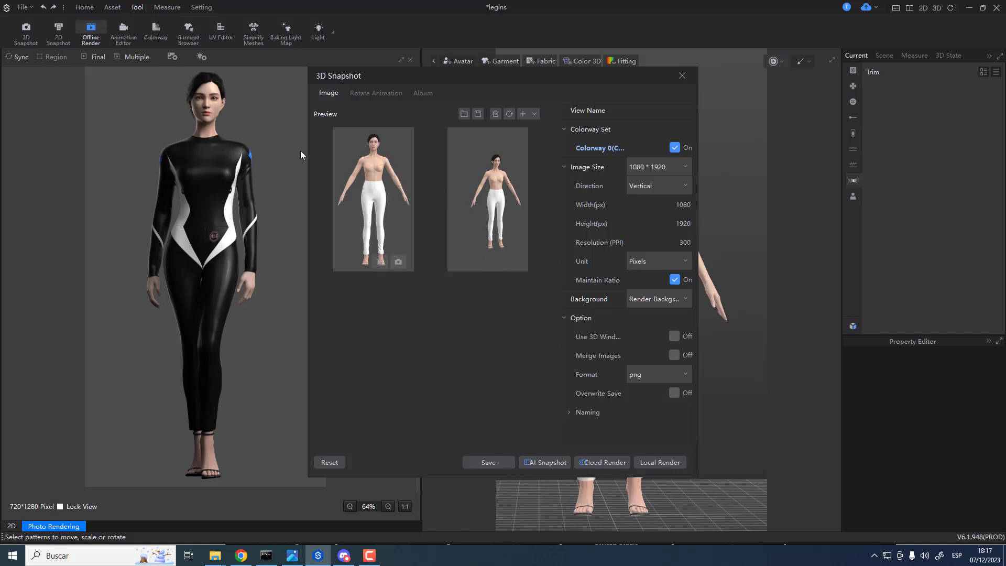
{"action": "left_click_drag", "start_coordinate": [605, 79], "coordinate": [750, 125]}
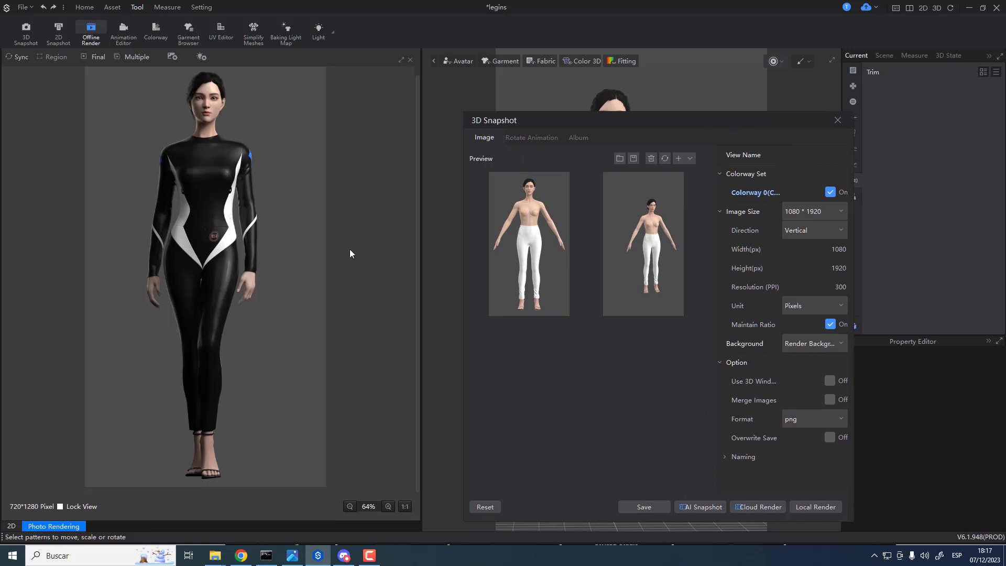
{"action": "left_click", "coordinate": [411, 60]}
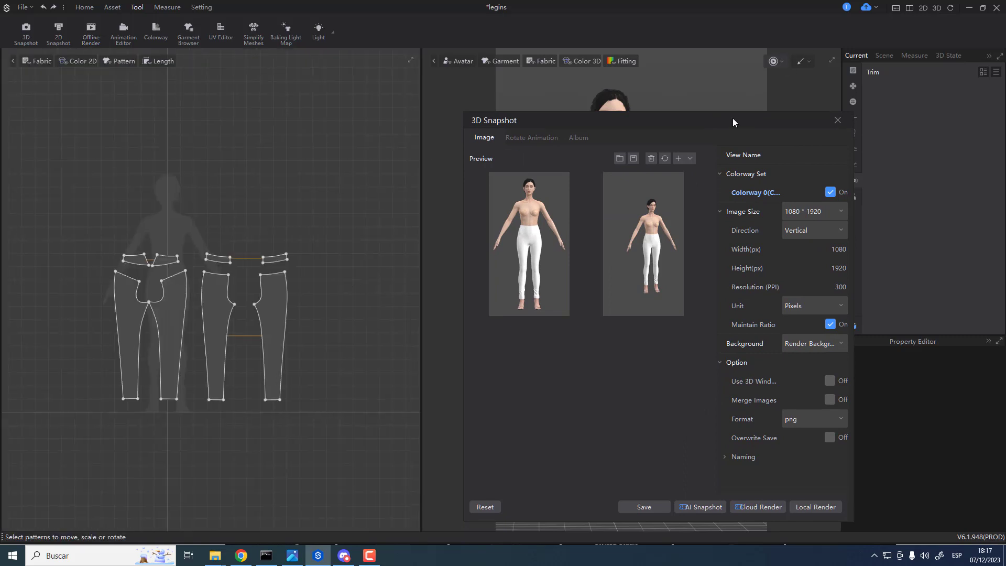
{"action": "left_click_drag", "start_coordinate": [732, 132], "coordinate": [565, 113]}
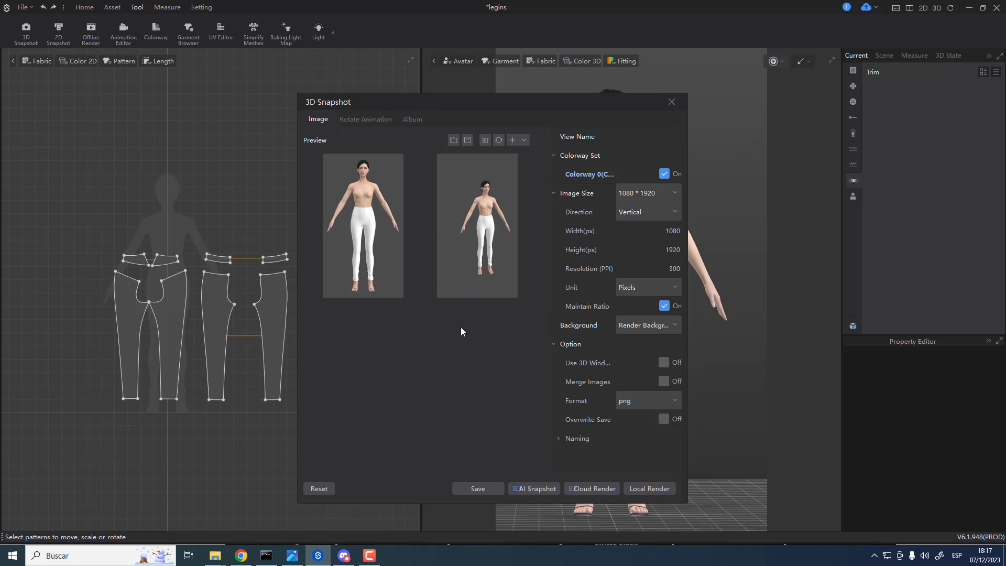
{"action": "left_click", "coordinate": [672, 103]}
- Show the available simulation modes and rendering modes for the 3D view, and close both lists without choosing another option
{"action": "left_click", "coordinate": [780, 64]}
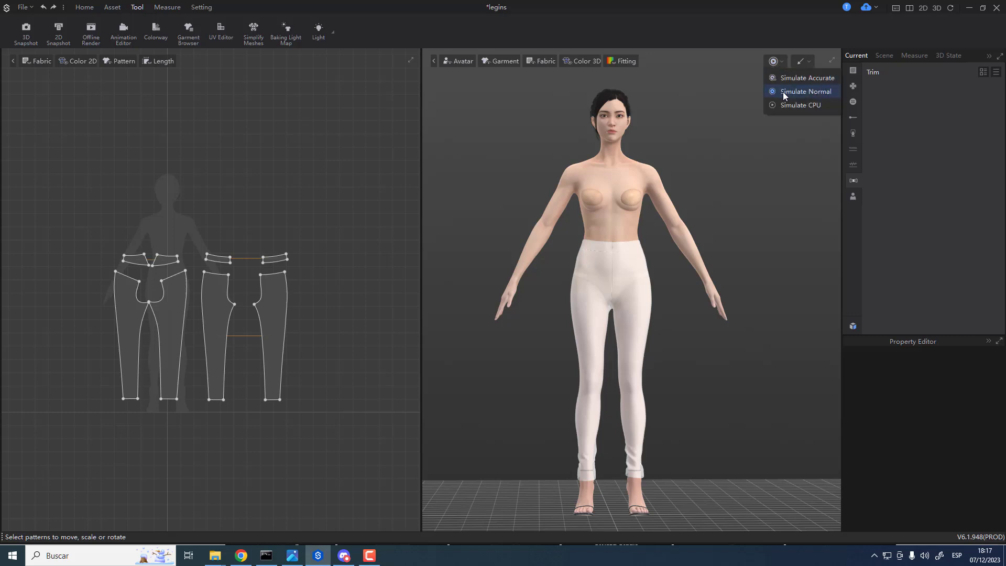
{"action": "left_click", "coordinate": [802, 61]}
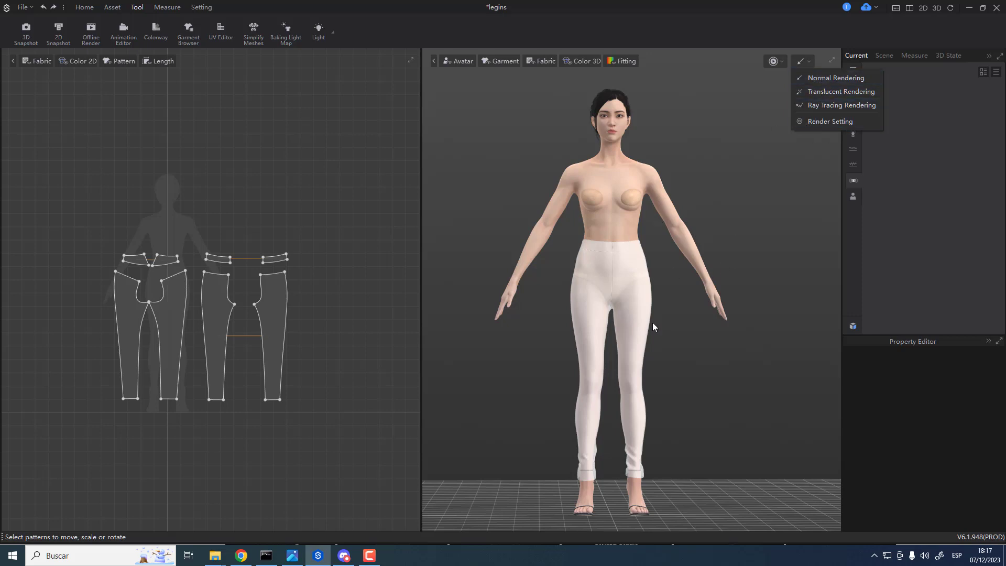
{"action": "left_click", "coordinate": [627, 233]}
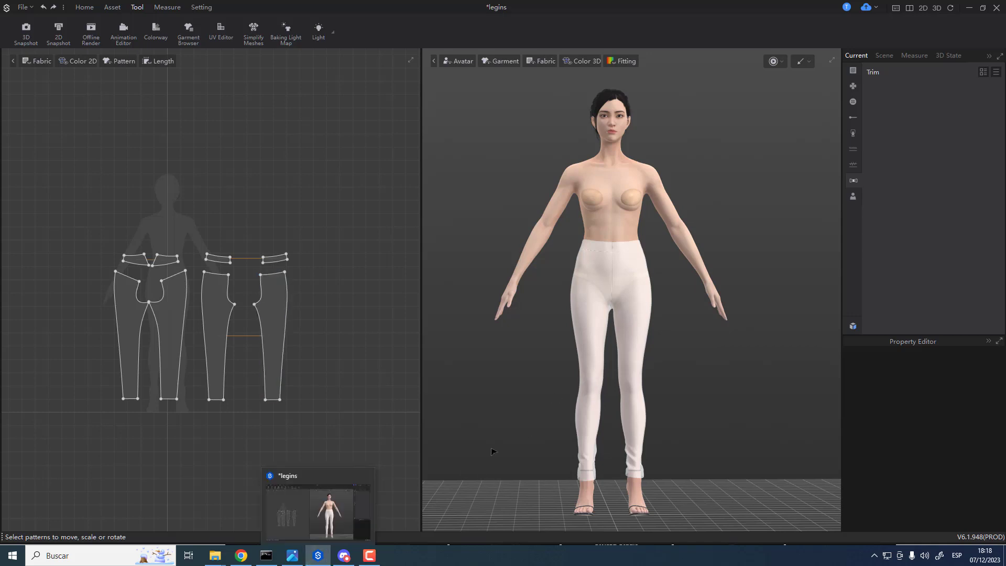
{"action": "scroll", "coordinate": [628, 334], "scroll_direction": "down", "scroll_amount": 1}
{"action": "scroll", "coordinate": [626, 334], "scroll_direction": "up", "scroll_amount": 2}
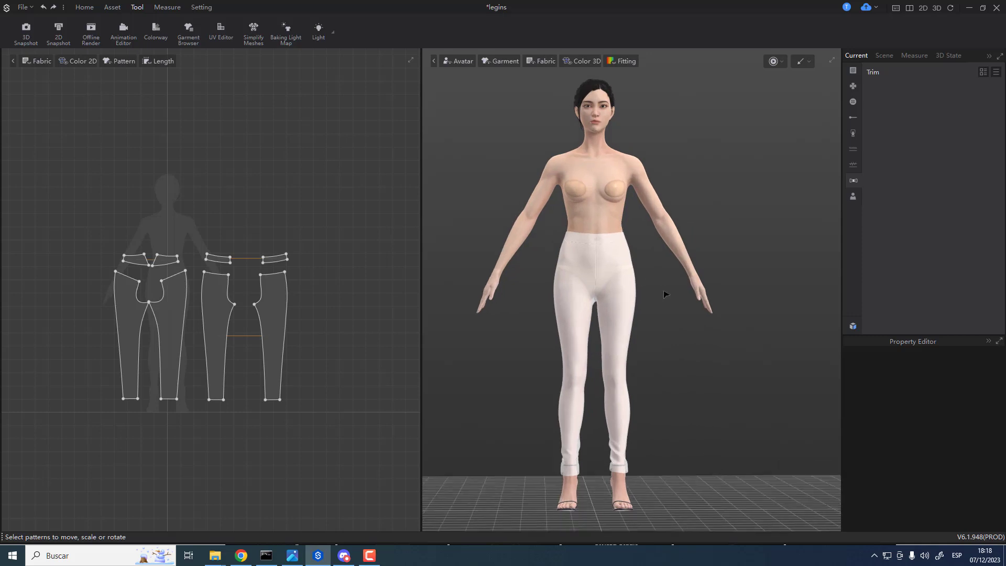
- Switch to ComfyUI in Chrome and look over the image generation workflow, from the prompts and sampler to the saved images
{"action": "left_click", "coordinate": [241, 555]}
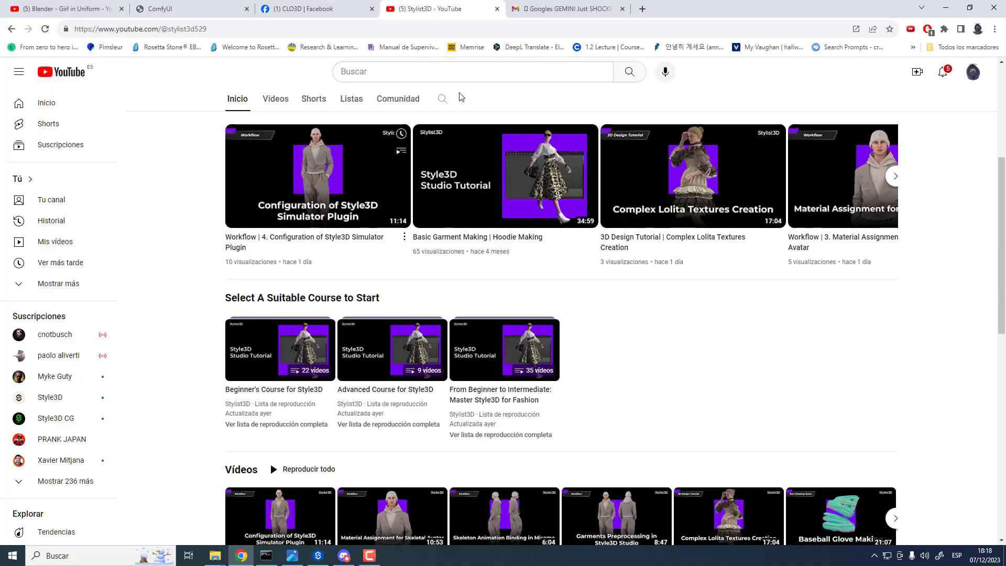
{"action": "left_click", "coordinate": [173, 8]}
{"action": "left_click_drag", "start_coordinate": [288, 257], "coordinate": [580, 326]}
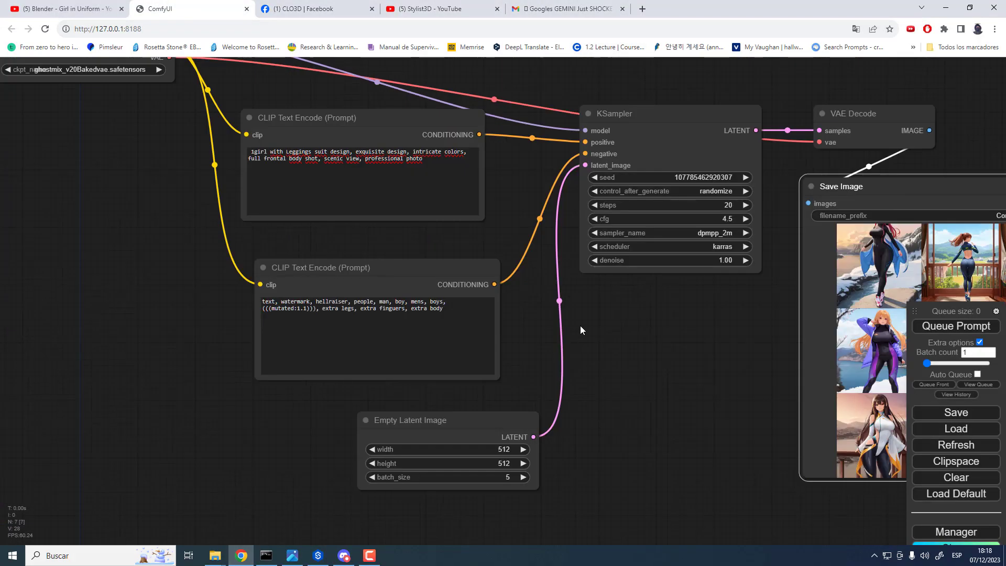
{"action": "scroll", "coordinate": [628, 314], "scroll_direction": "up", "scroll_amount": 2}
{"action": "scroll", "coordinate": [642, 310], "scroll_direction": "down", "scroll_amount": 6}
{"action": "scroll", "coordinate": [604, 344], "scroll_direction": "up", "scroll_amount": 4}
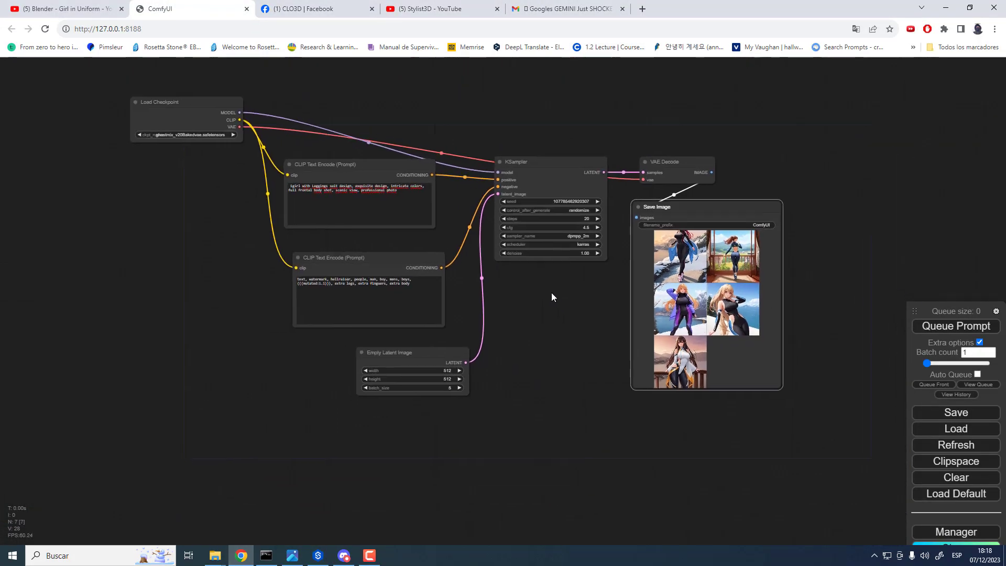
{"action": "scroll", "coordinate": [555, 344], "scroll_direction": "down", "scroll_amount": 2}
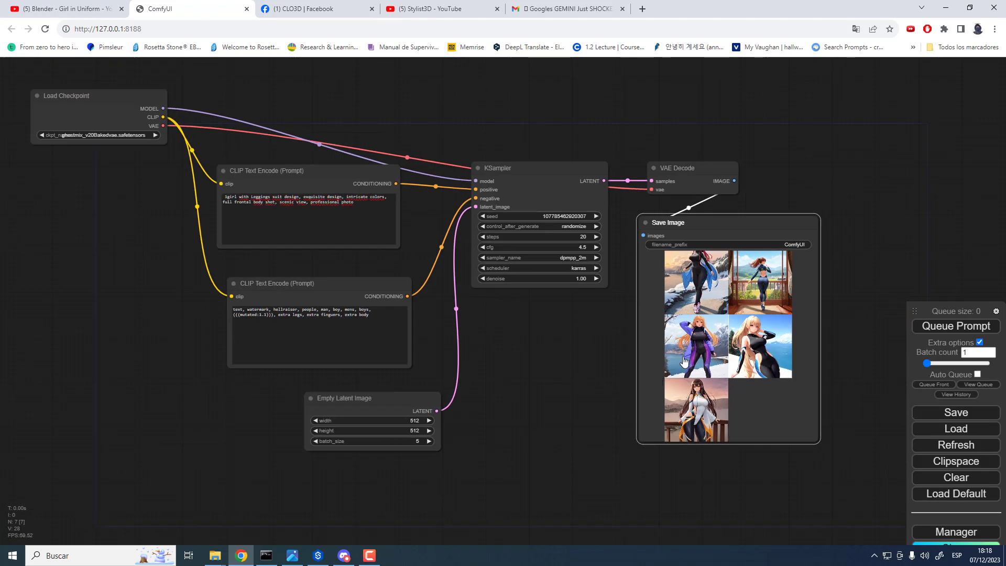
{"action": "scroll", "coordinate": [545, 400], "scroll_direction": "up", "scroll_amount": 1}
{"action": "left_click_drag", "start_coordinate": [546, 399], "coordinate": [490, 396]}
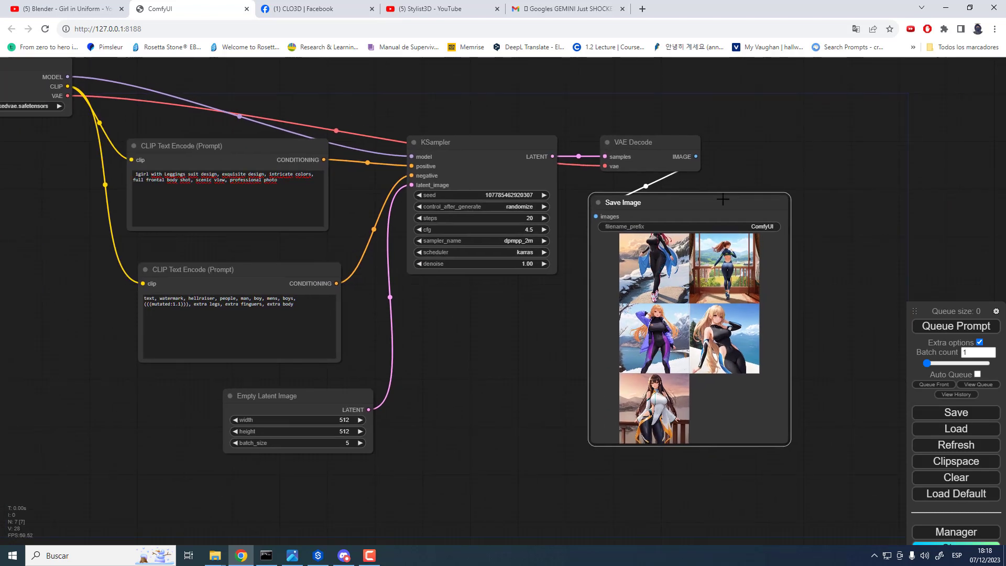
- Highlight the positive prompt describing the leggings suit design to read it, and clear the text selection
{"action": "double_click", "coordinate": [130, 179]}
{"action": "left_click_drag", "start_coordinate": [128, 179], "coordinate": [302, 183]}
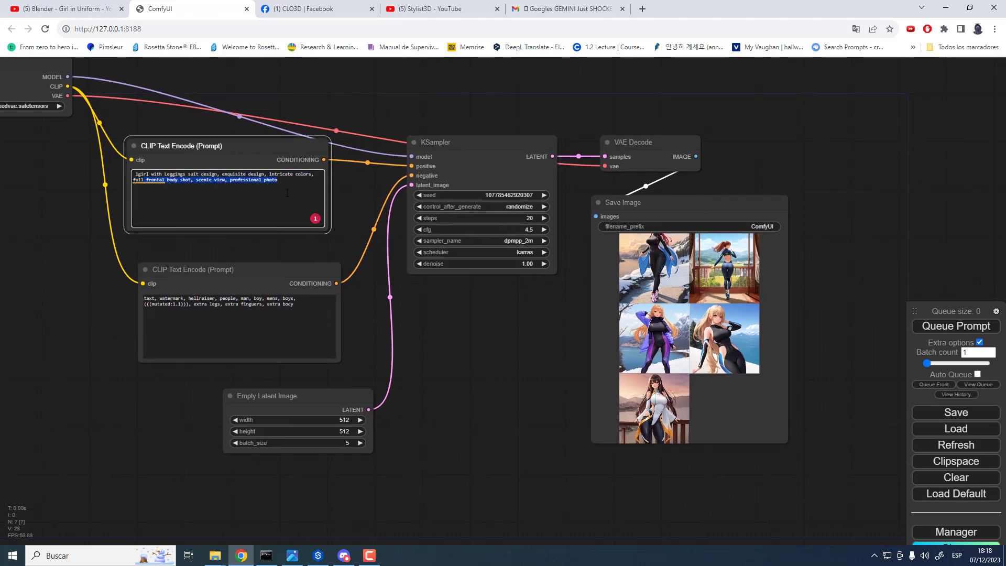
{"action": "left_click", "coordinate": [265, 198]}
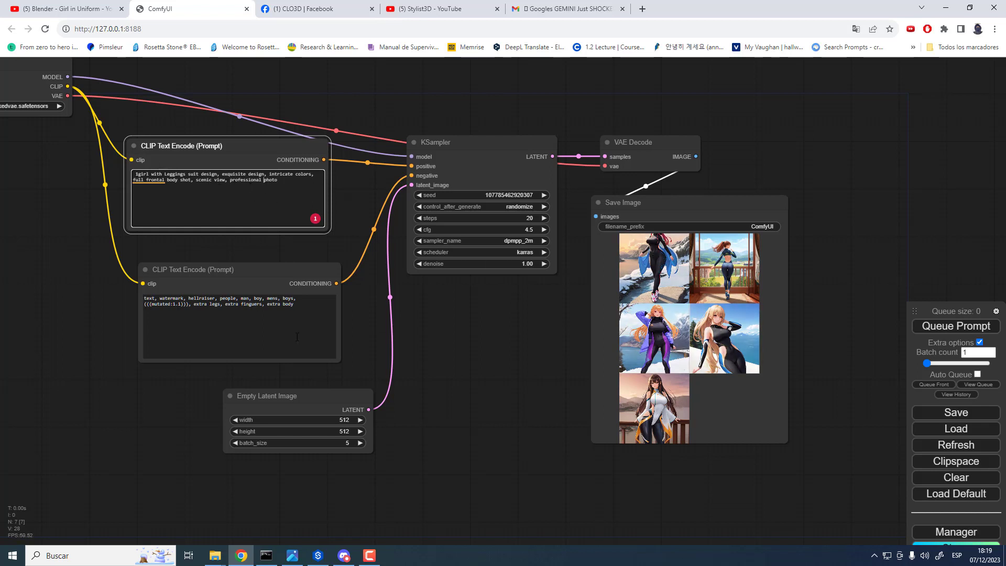
- Try raising the Empty Latent Image node's batch size to 16, and set it back to 5
{"action": "left_click_drag", "start_coordinate": [339, 446], "coordinate": [348, 445]}
{"action": "left_click", "coordinate": [359, 444]}
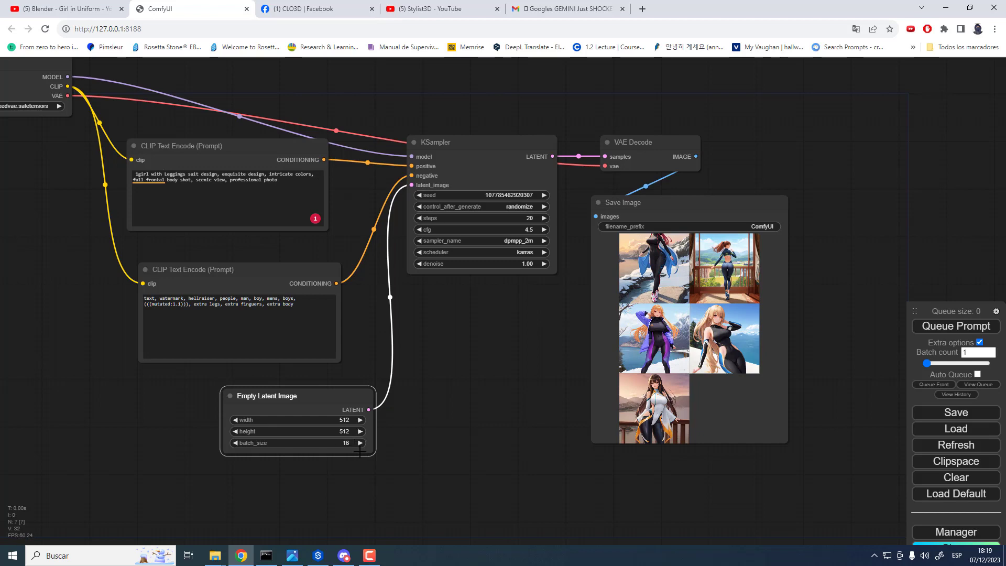
{"action": "left_click", "coordinate": [345, 444]}
{"action": "key", "text": "BackSpace"}
{"action": "type", "text": "5"}
{"action": "key", "text": "Return"}
- Enter 1 as the new batch size for the Empty Latent Image node, leaving the value box open
{"action": "left_click_drag", "start_coordinate": [81, 283], "coordinate": [262, 364]}
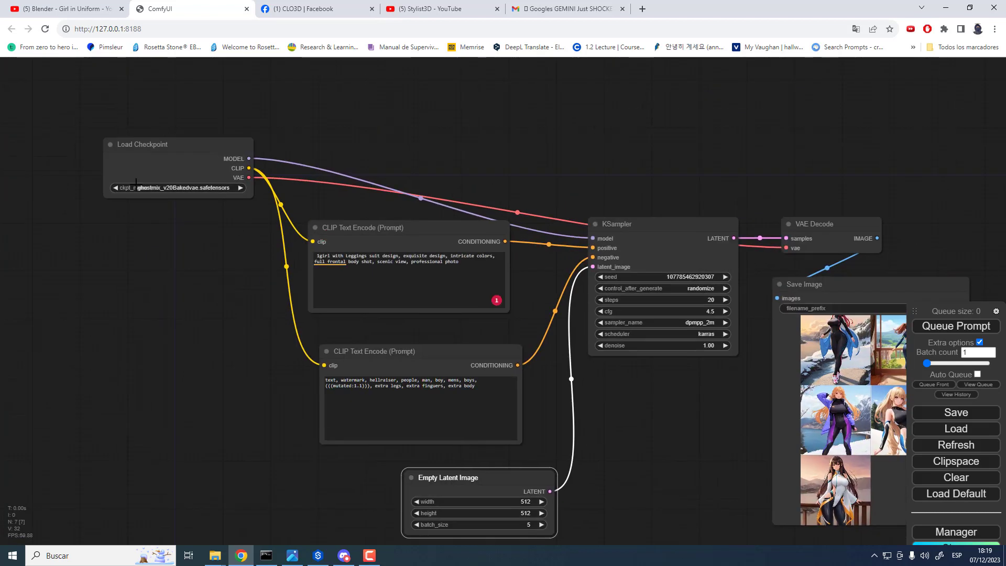
{"action": "left_click_drag", "start_coordinate": [699, 434], "coordinate": [601, 379]}
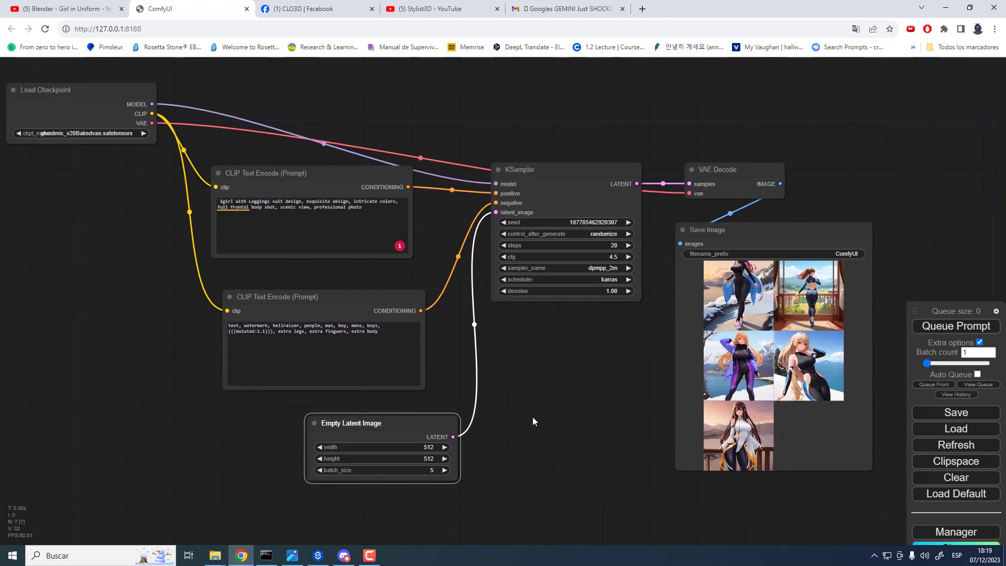
{"action": "scroll", "coordinate": [580, 444], "scroll_direction": "up", "scroll_amount": 2}
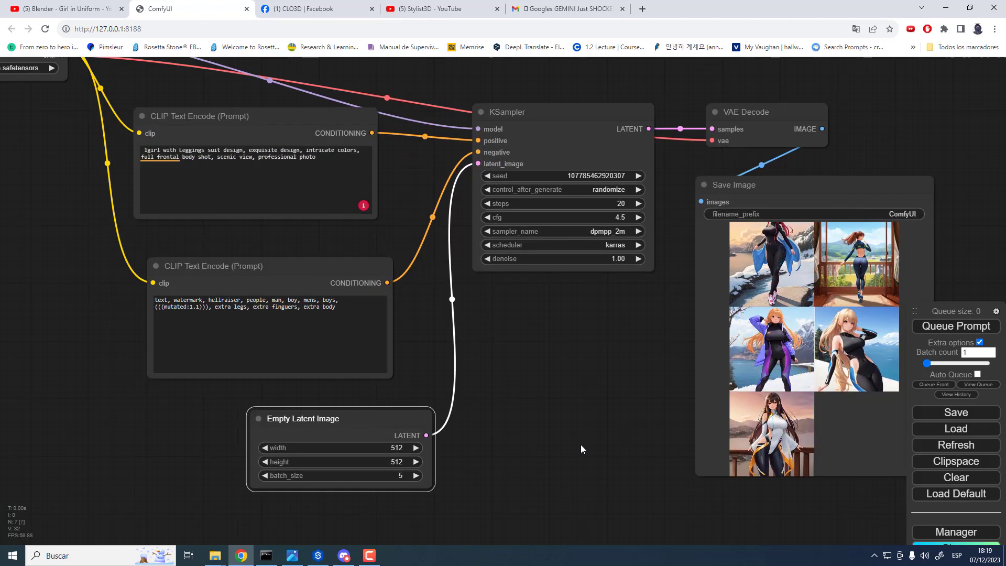
{"action": "scroll", "coordinate": [581, 408], "scroll_direction": "down", "scroll_amount": 3}
{"action": "scroll", "coordinate": [580, 413], "scroll_direction": "up", "scroll_amount": 1}
{"action": "scroll", "coordinate": [579, 420], "scroll_direction": "up", "scroll_amount": 1}
{"action": "left_click_drag", "start_coordinate": [580, 413], "coordinate": [438, 398]}
{"action": "scroll", "coordinate": [506, 405], "scroll_direction": "up", "scroll_amount": 1}
{"action": "left_click", "coordinate": [294, 453]}
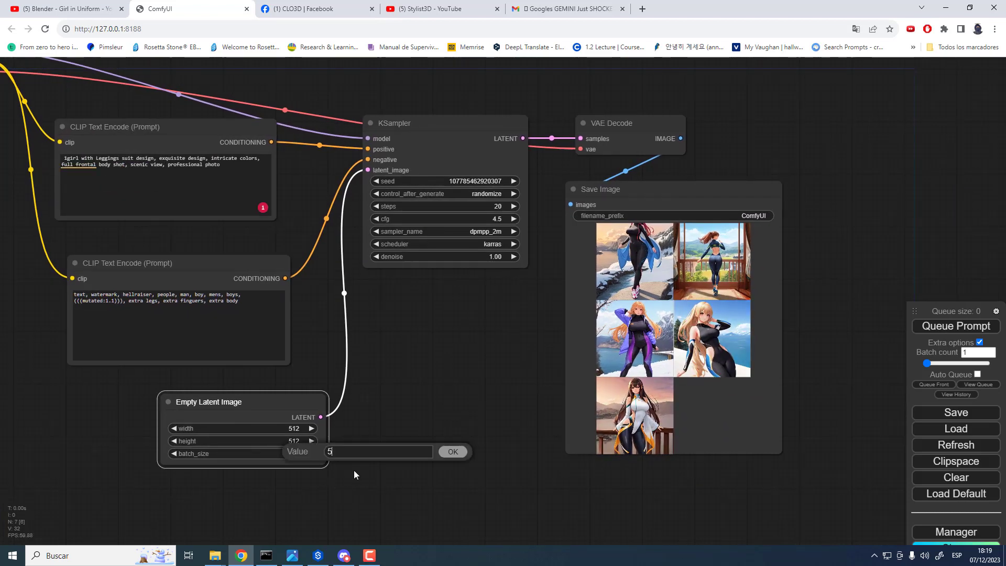
{"action": "left_click", "coordinate": [345, 438]}
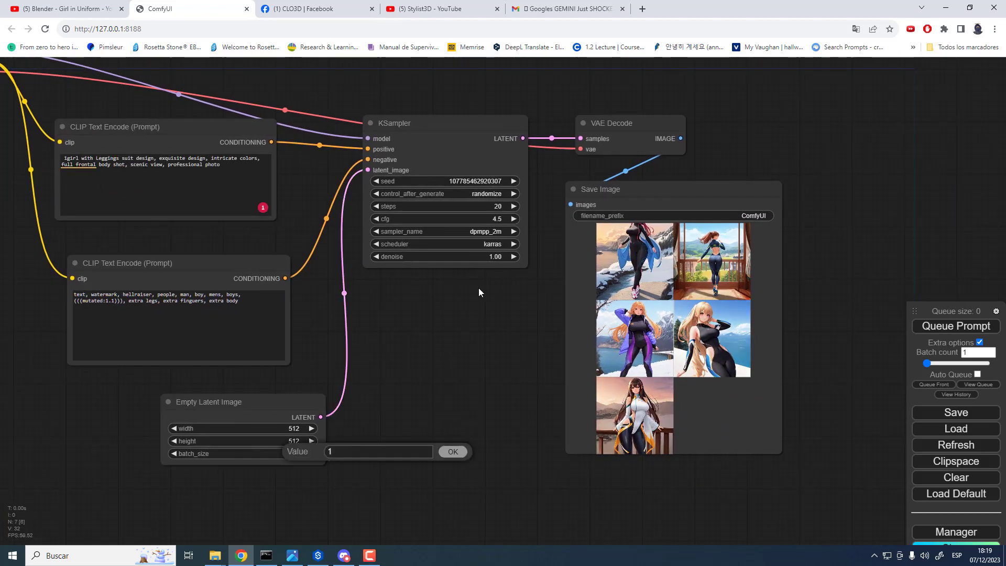
- Enlarge the first generated image in the Save Image node and page through the designs up to the fifth one
{"action": "left_click", "coordinate": [655, 277]}
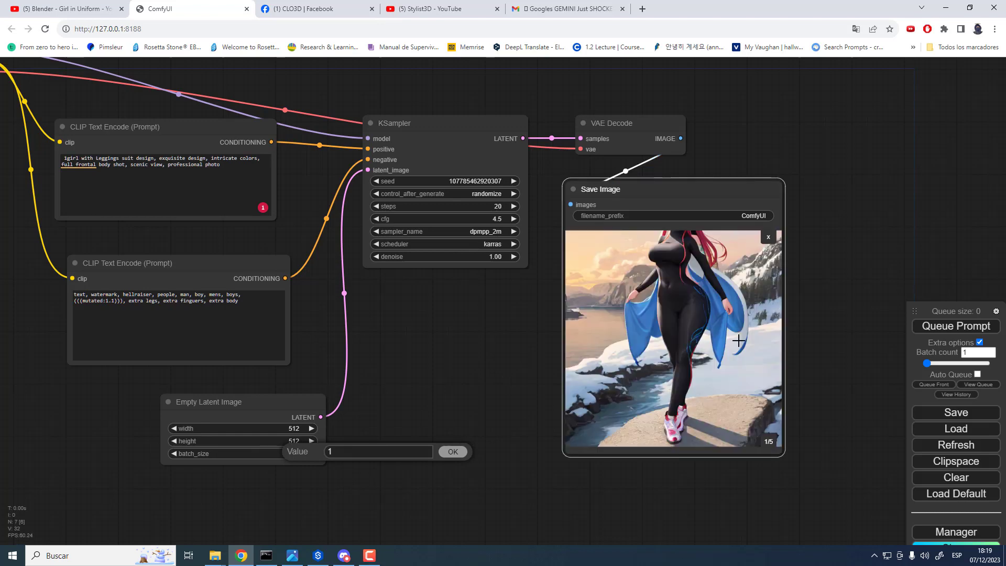
{"action": "left_click", "coordinate": [773, 444]}
{"action": "left_click", "coordinate": [773, 445]}
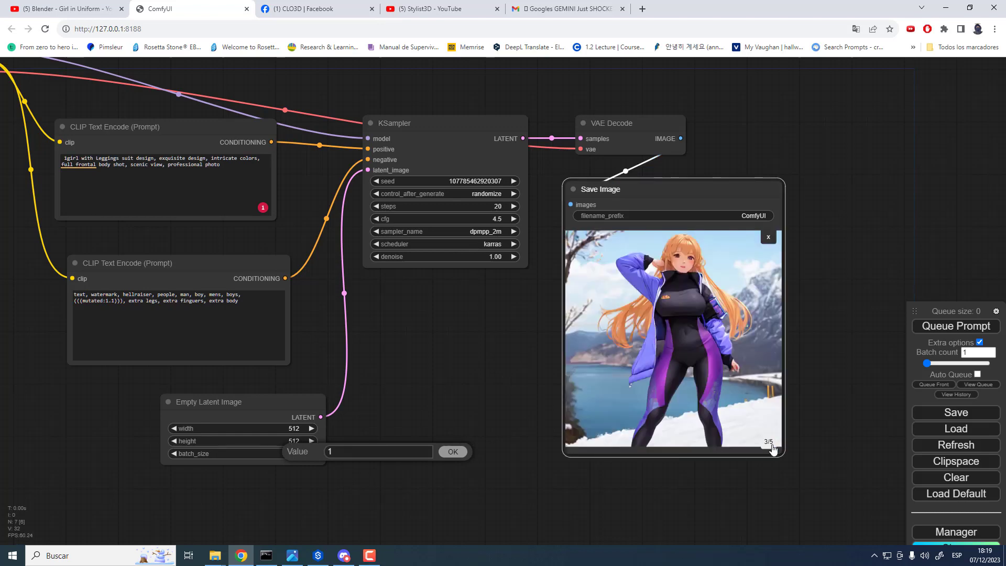
{"action": "left_click", "coordinate": [772, 449]}
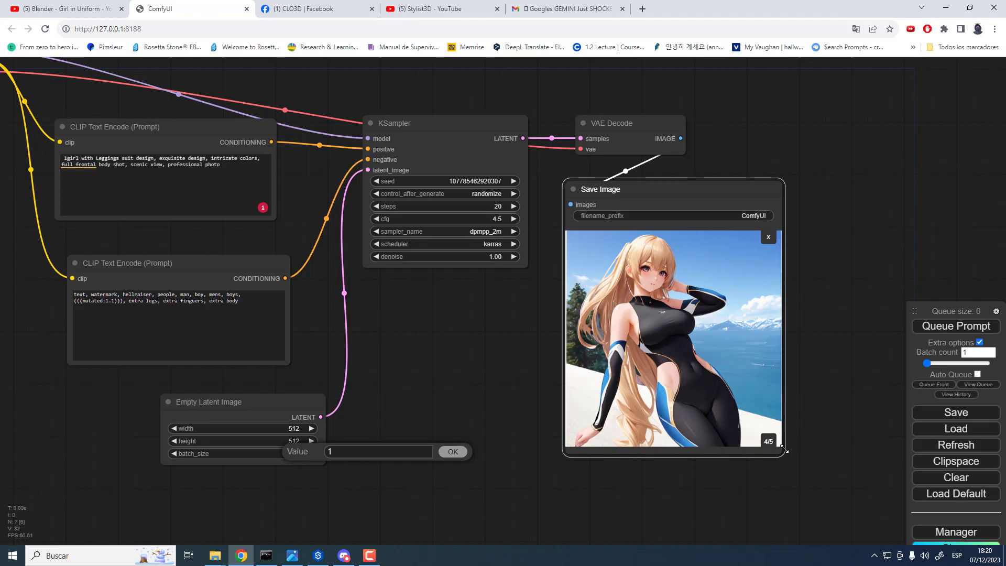
{"action": "left_click", "coordinate": [768, 441]}
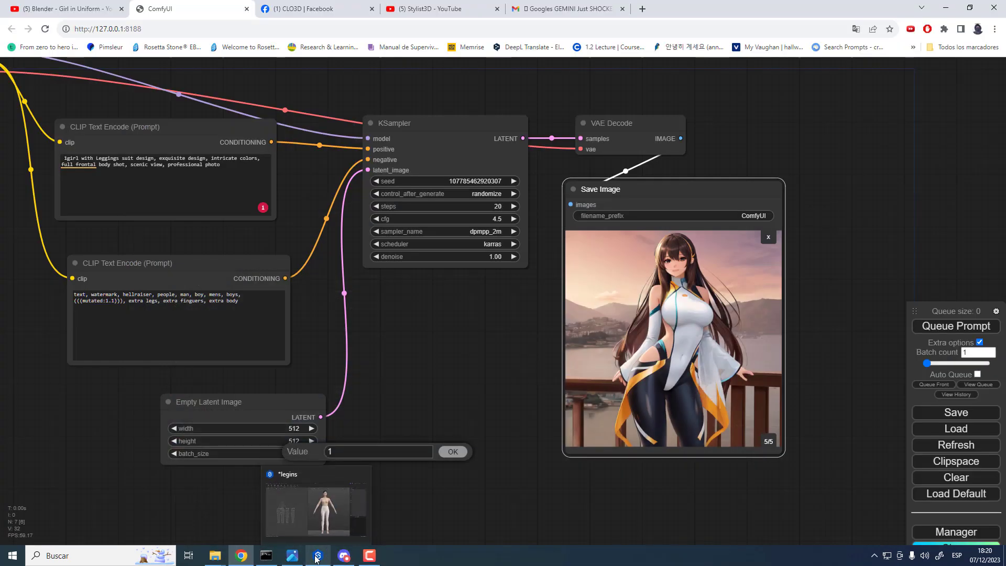
- Switch to Style3D Studio to look at the leggings project, and return to the fifth generated design in ComfyUI
{"action": "left_click", "coordinate": [316, 557]}
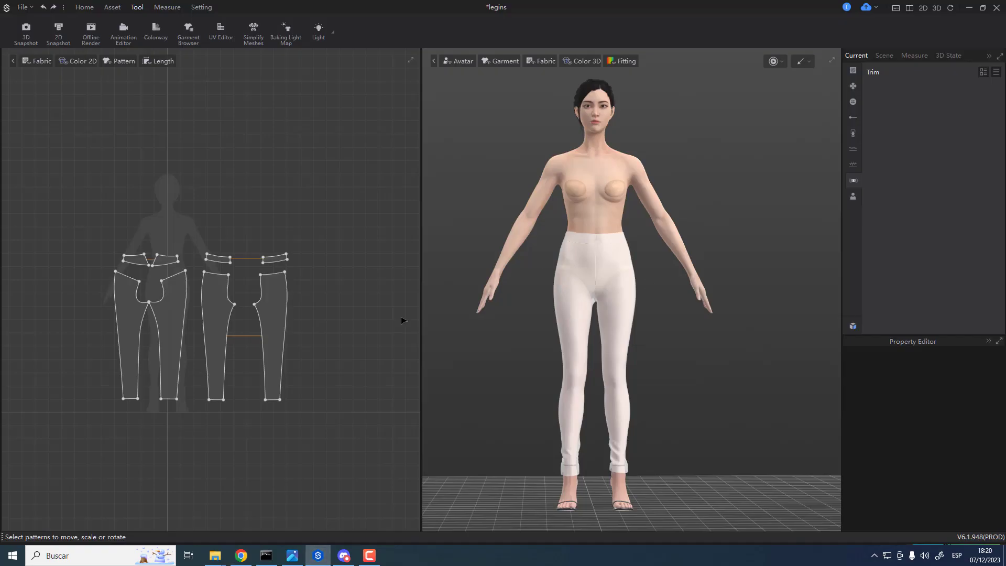
{"action": "left_click", "coordinate": [968, 7]}
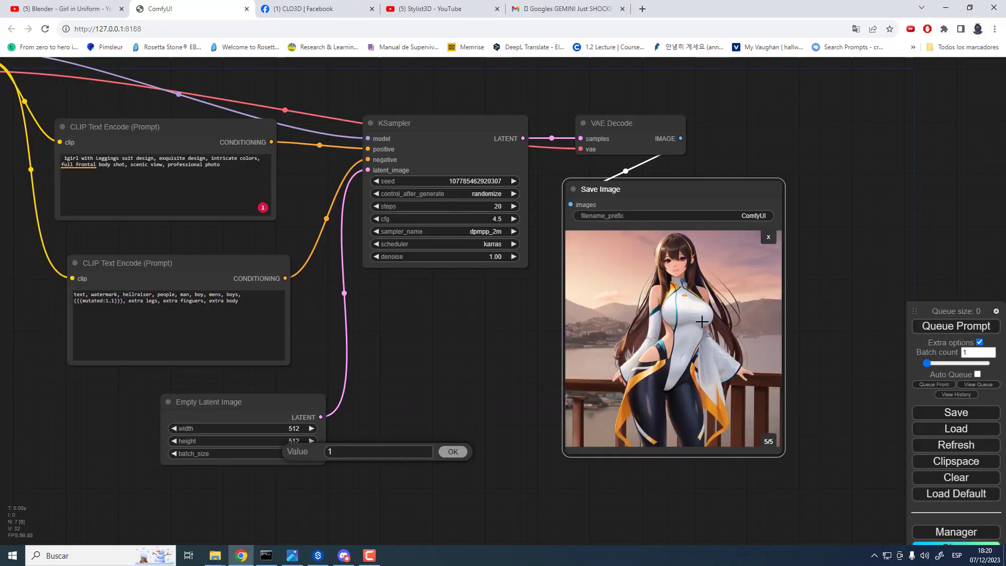
{"action": "scroll", "coordinate": [675, 317], "scroll_direction": "down", "scroll_amount": 1}
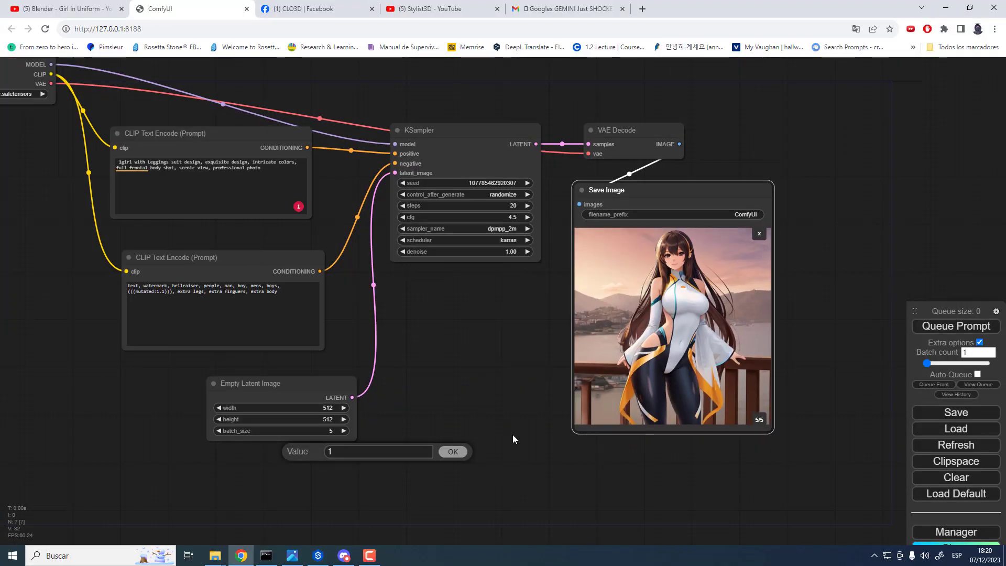
{"action": "mouse_move", "coordinate": [375, 560]}
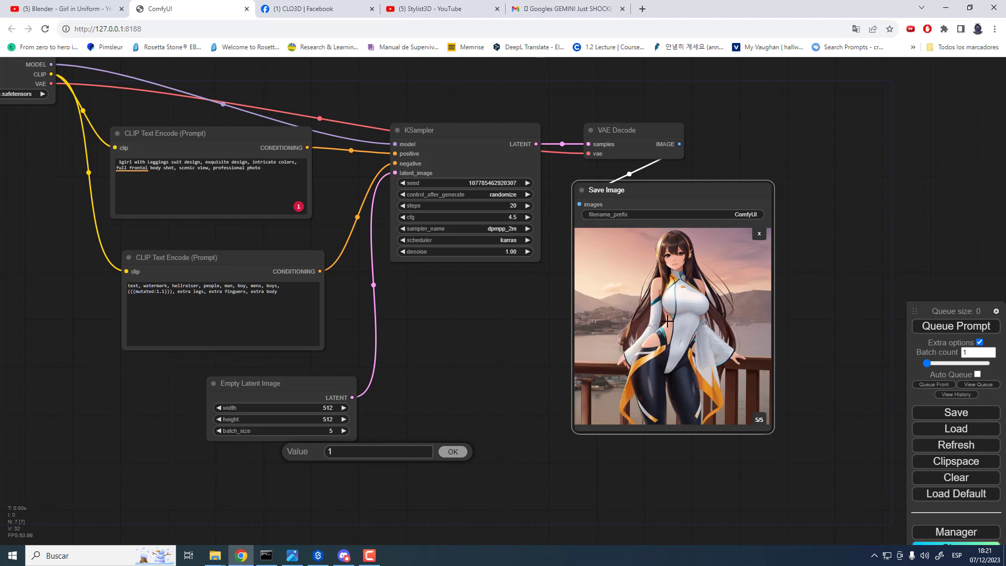
- Queue the prompt to generate new images, check the progress in the command window, and minimize that window
{"action": "left_click_drag", "start_coordinate": [331, 227], "coordinate": [409, 272]}
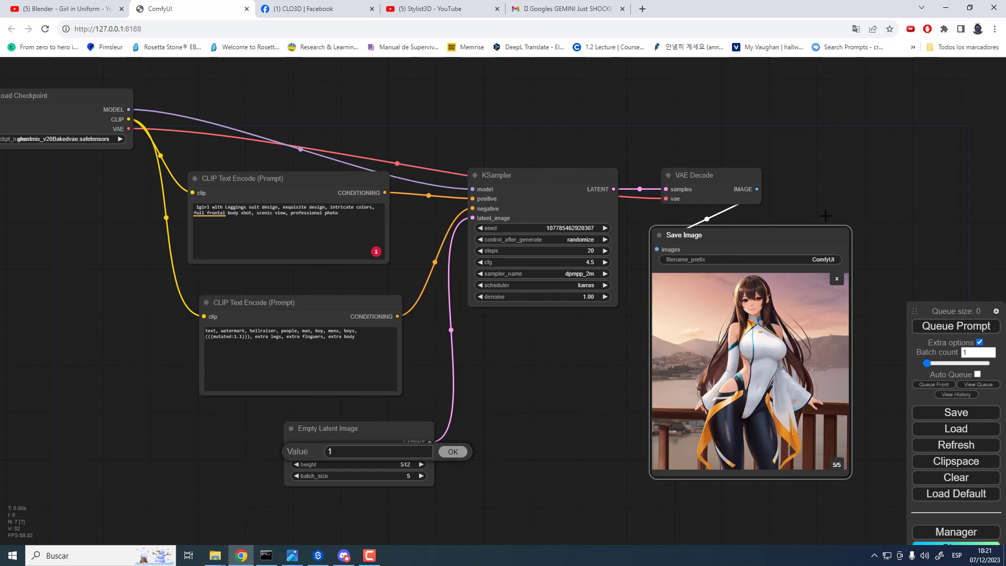
{"action": "left_click", "coordinate": [958, 326]}
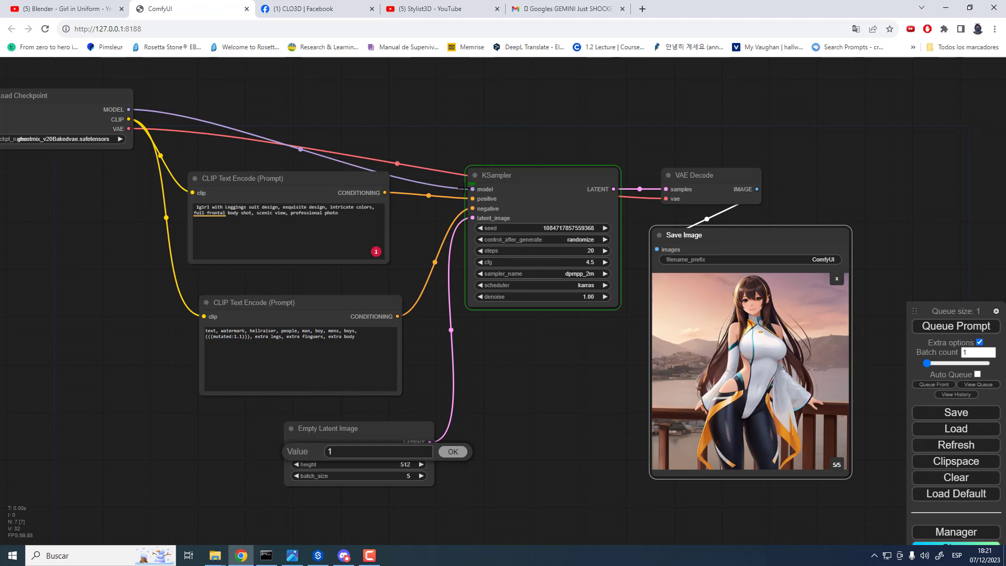
{"action": "left_click", "coordinate": [266, 555]}
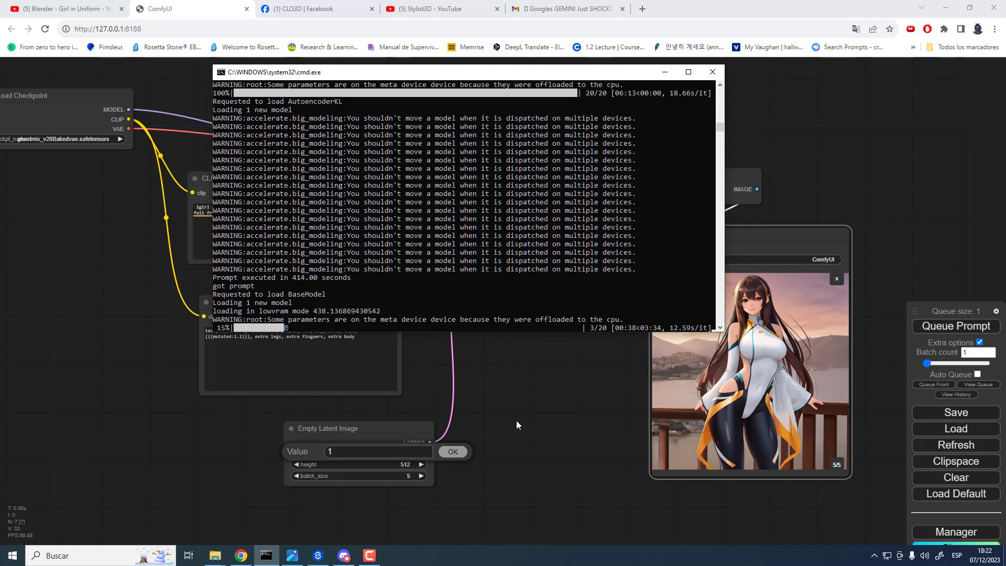
{"action": "left_click", "coordinate": [664, 72]}
- Confirm the pending batch size of 1 in the Empty Latent Image node
{"action": "scroll", "coordinate": [542, 363], "scroll_direction": "up", "scroll_amount": 2}
{"action": "scroll", "coordinate": [542, 367], "scroll_direction": "down", "scroll_amount": 6}
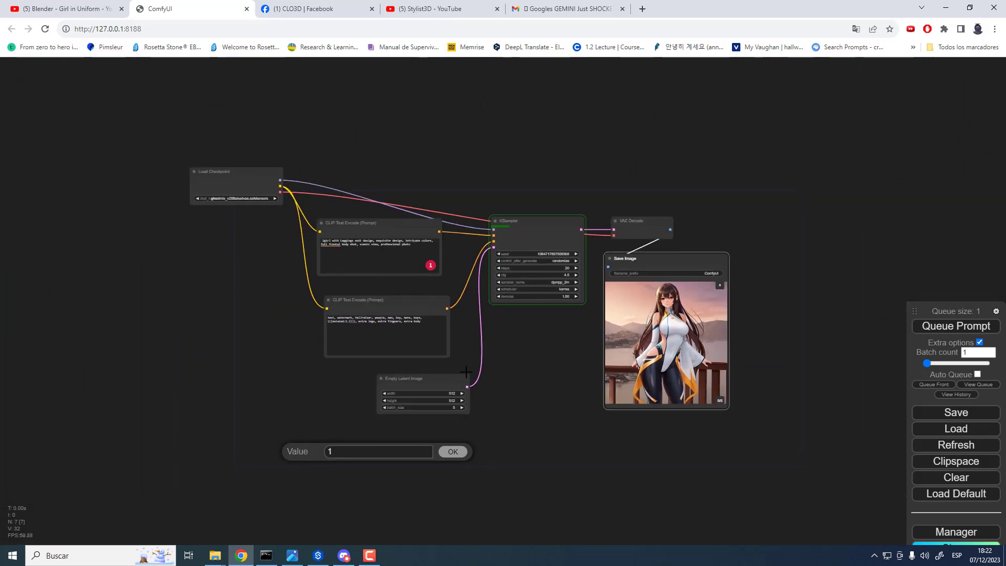
{"action": "scroll", "coordinate": [414, 402], "scroll_direction": "up", "scroll_amount": 5}
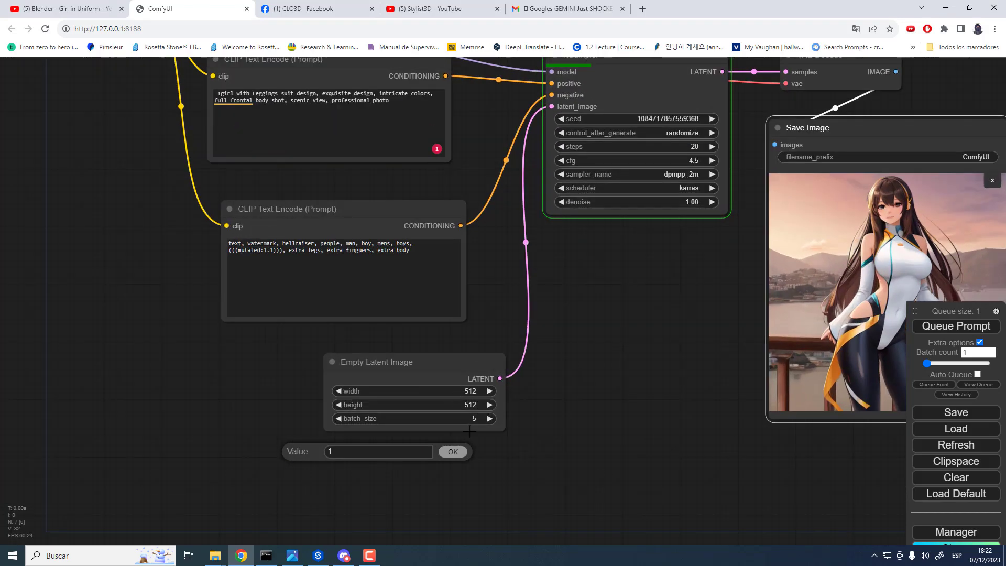
{"action": "left_click", "coordinate": [457, 453]}
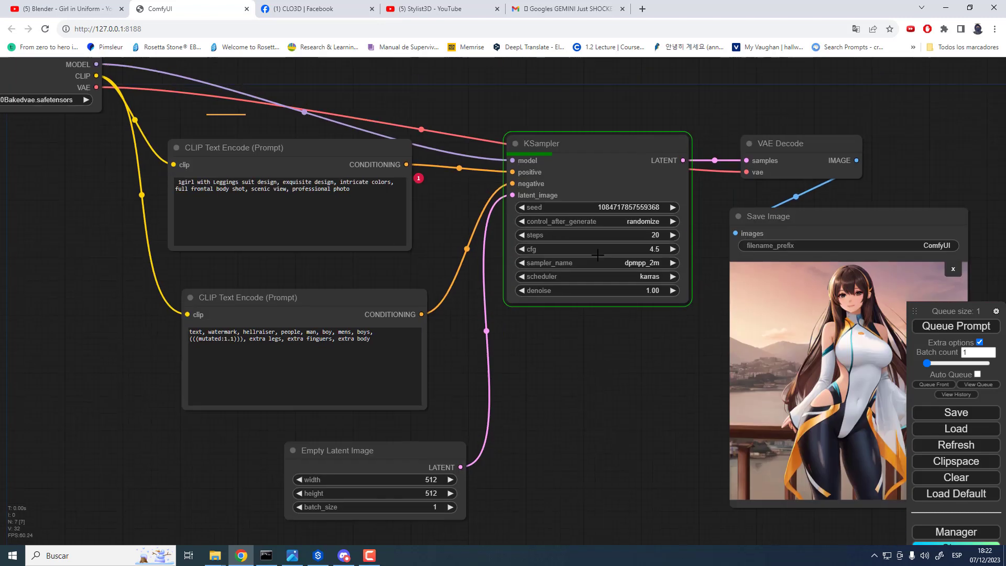
- Review the sampler names offered by the KSampler node and close the list, keeping dpmpp_2m
{"action": "left_click_drag", "start_coordinate": [637, 167], "coordinate": [597, 255]}
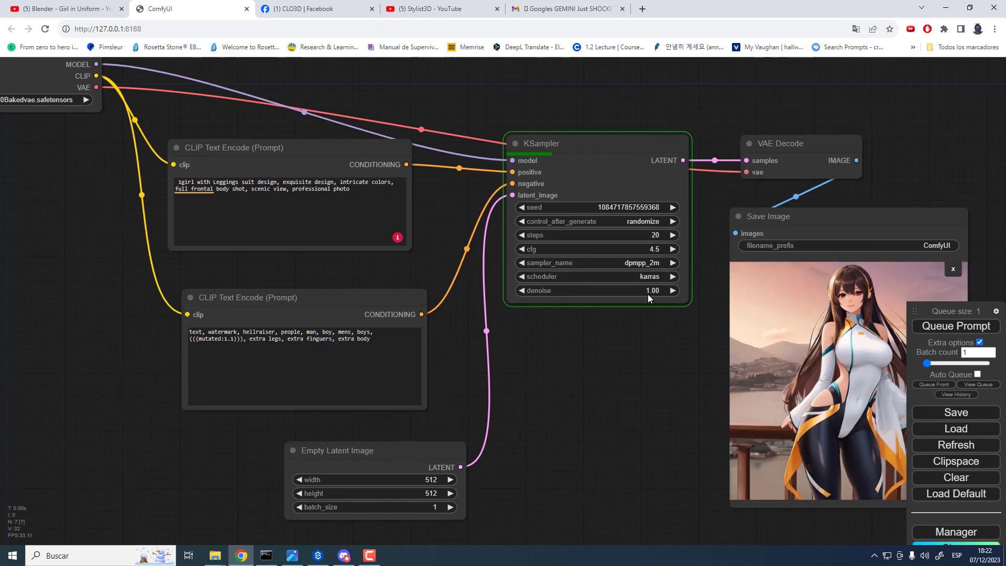
{"action": "left_click", "coordinate": [640, 264]}
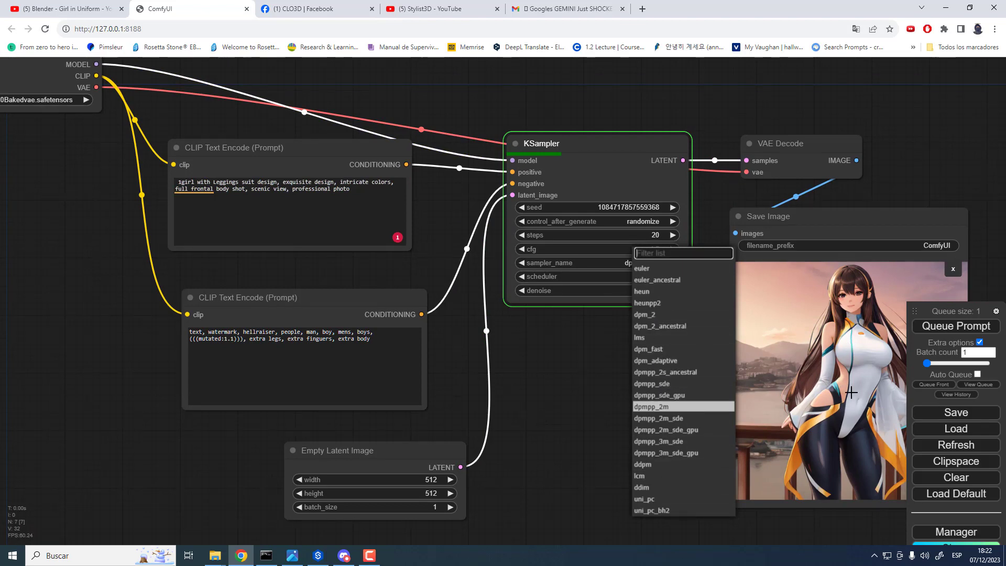
{"action": "left_click", "coordinate": [548, 404]}
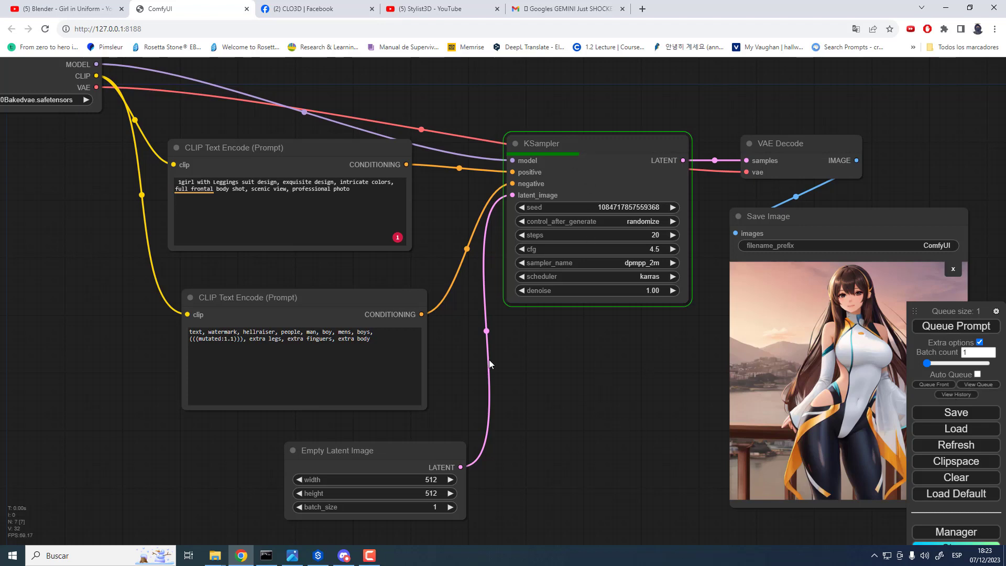
{"action": "scroll", "coordinate": [580, 399], "scroll_direction": "up", "scroll_amount": 2}
{"action": "scroll", "coordinate": [589, 400], "scroll_direction": "down", "scroll_amount": 3}
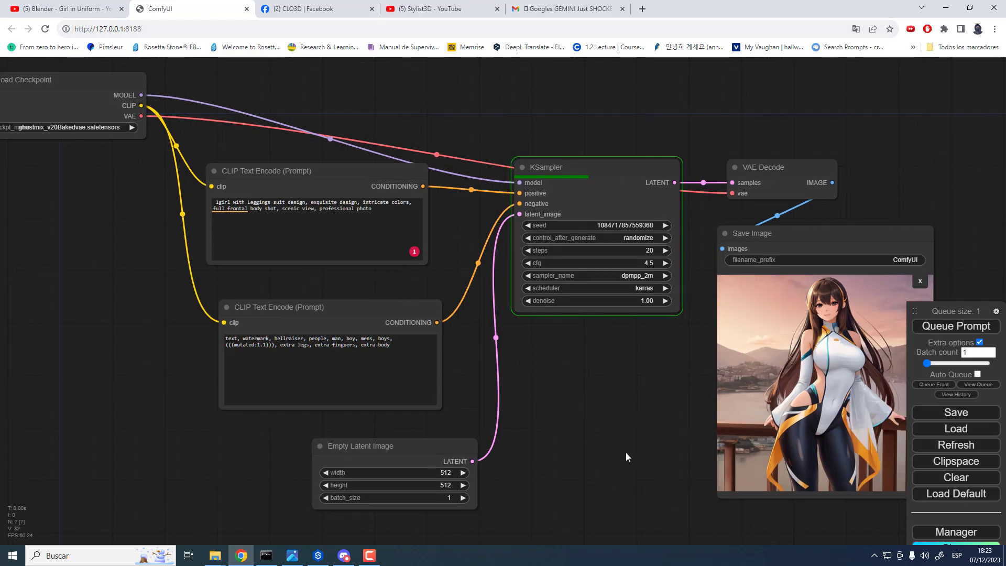
- Open the ComfyUI output folder and preview the generated images ComfyUI_00434, 00423, 00424 and 00425
{"action": "mouse_move", "coordinate": [215, 555]}
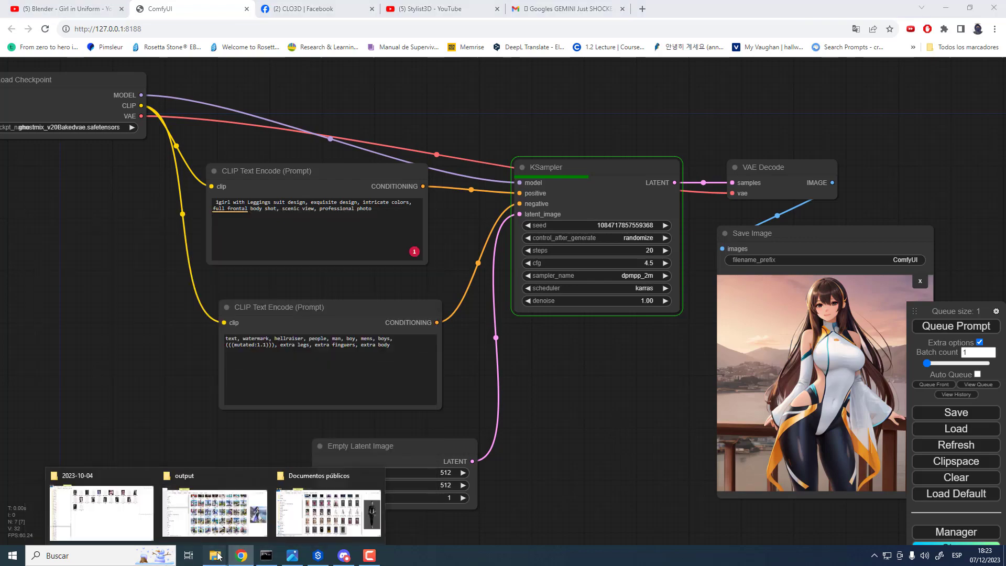
{"action": "left_click", "coordinate": [214, 503]}
{"action": "left_click", "coordinate": [746, 115]}
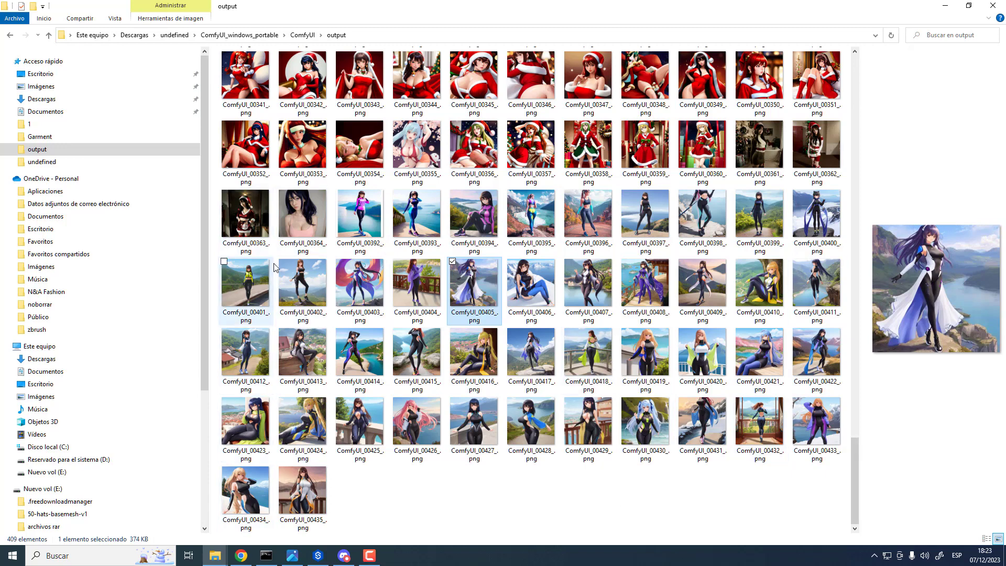
{"action": "left_click", "coordinate": [233, 492]}
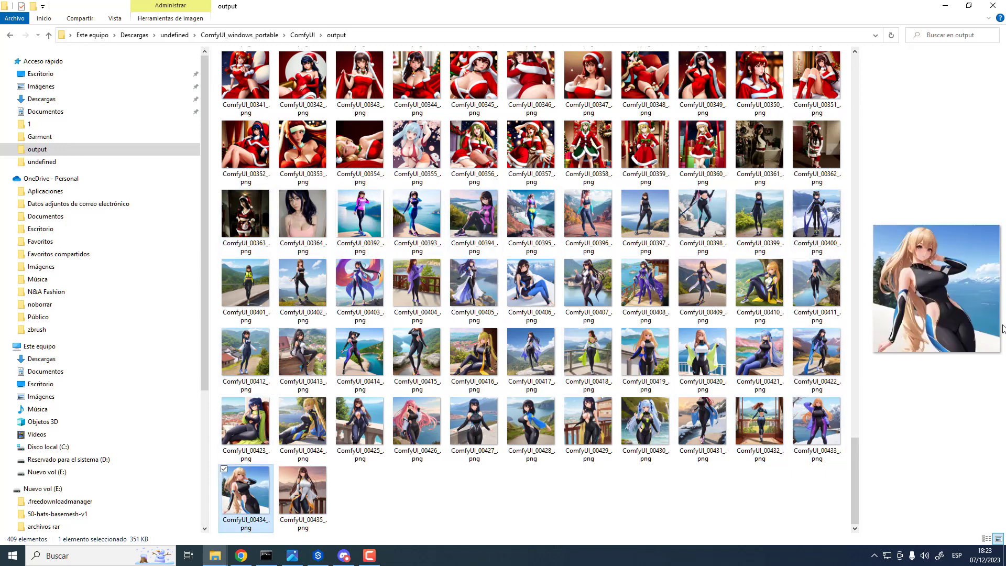
{"action": "left_click", "coordinate": [230, 424]}
{"action": "left_click", "coordinate": [318, 427]}
{"action": "left_click", "coordinate": [373, 424]}
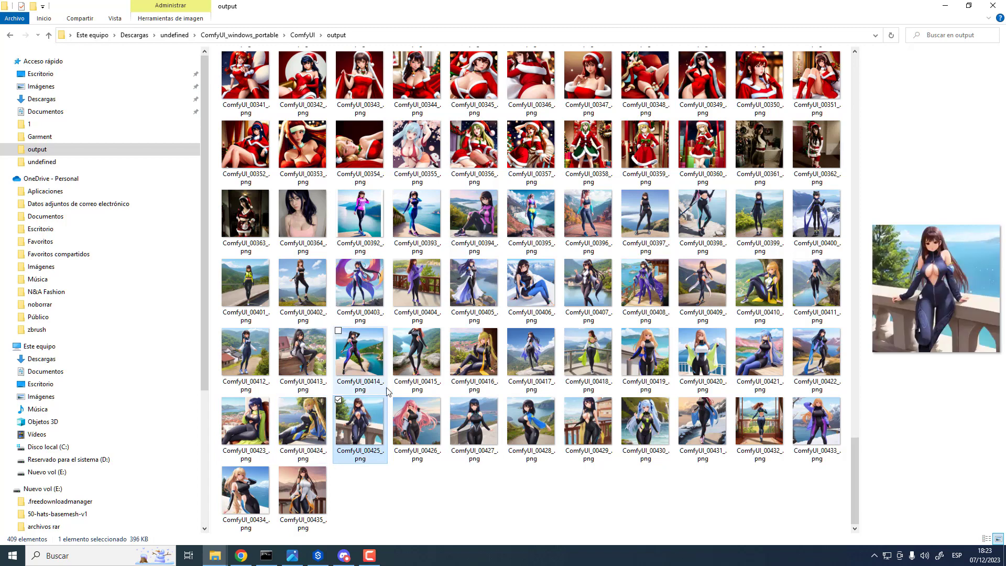
- Preview the leggings suit designs ComfyUI_00403 and ComfyUI_00405 through 00411
{"action": "left_click", "coordinate": [361, 285]}
{"action": "left_click", "coordinate": [465, 293]}
{"action": "left_click", "coordinate": [529, 289]}
{"action": "left_click", "coordinate": [586, 289]}
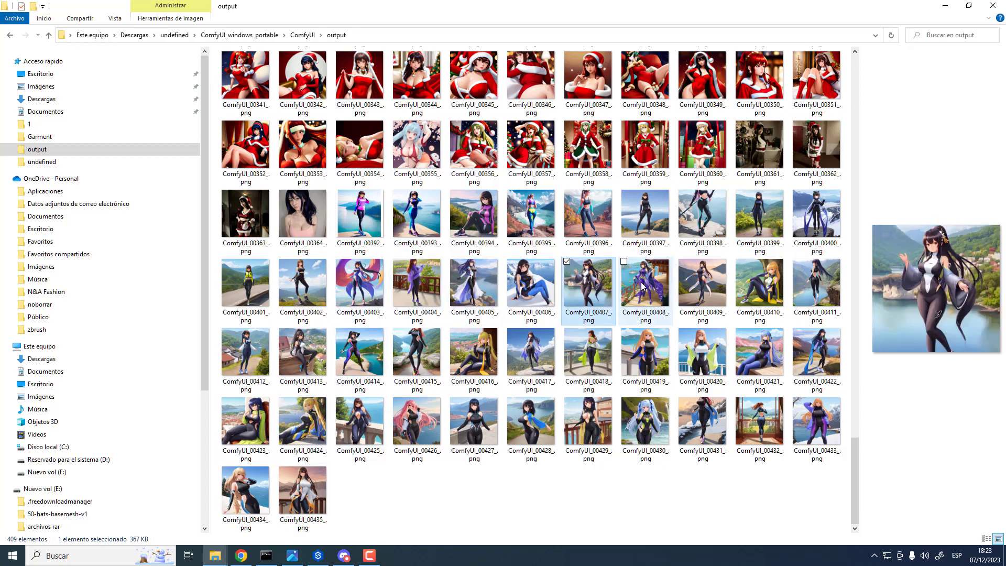
{"action": "left_click", "coordinate": [643, 290]}
{"action": "left_click", "coordinate": [708, 287]}
{"action": "left_click", "coordinate": [755, 288]}
{"action": "left_click", "coordinate": [811, 287]}
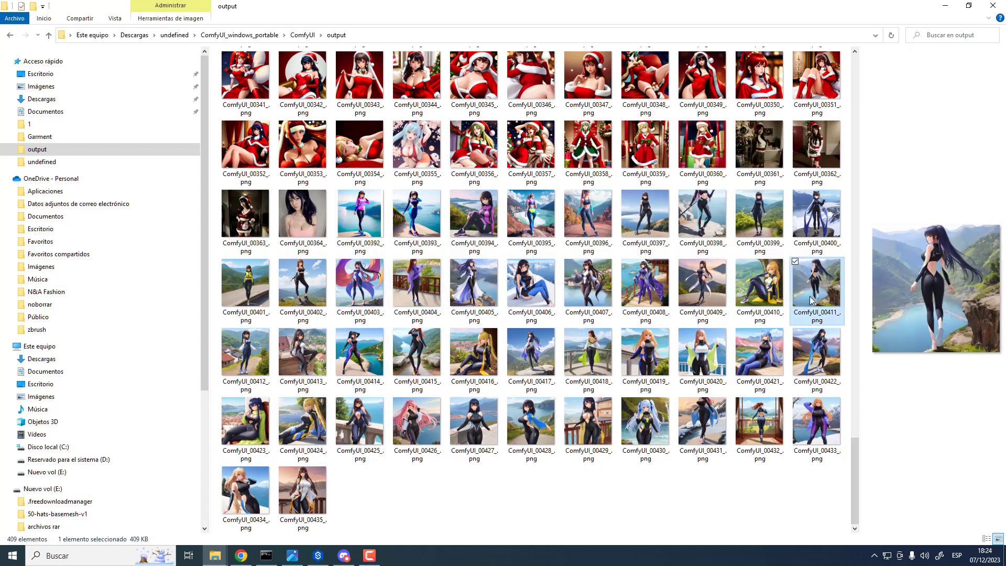
- Preview the designs ComfyUI_00422, 00421, 00420 and 00418, and minimize the output folder window
{"action": "left_click", "coordinate": [815, 350]}
{"action": "left_click", "coordinate": [765, 357]}
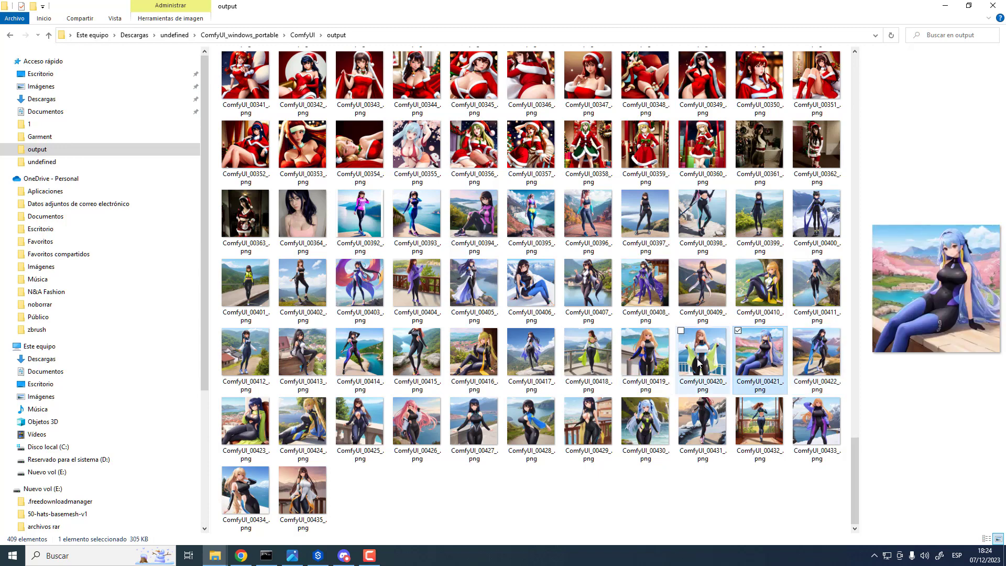
{"action": "left_click", "coordinate": [702, 354]}
{"action": "left_click", "coordinate": [570, 351]}
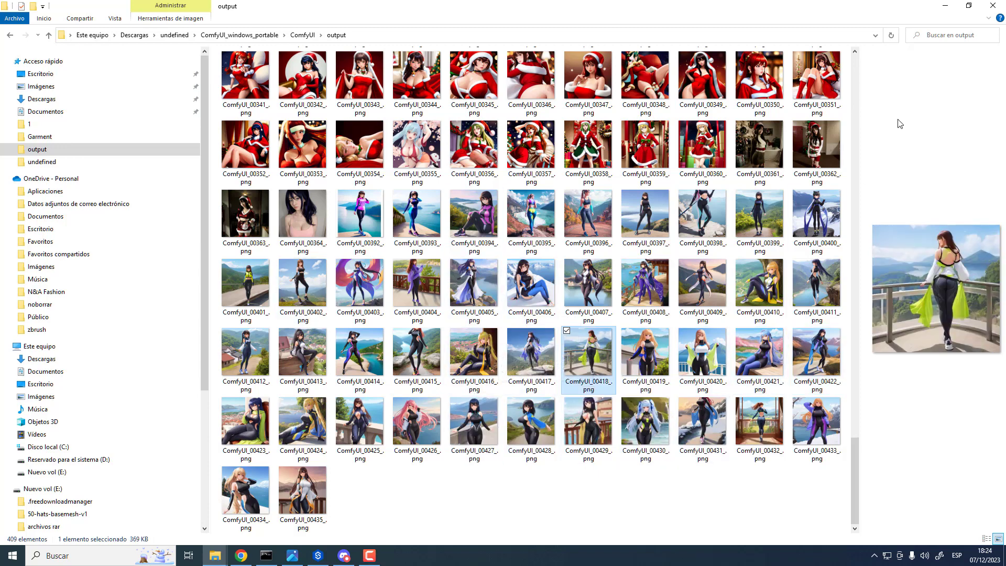
{"action": "left_click", "coordinate": [945, 6]}
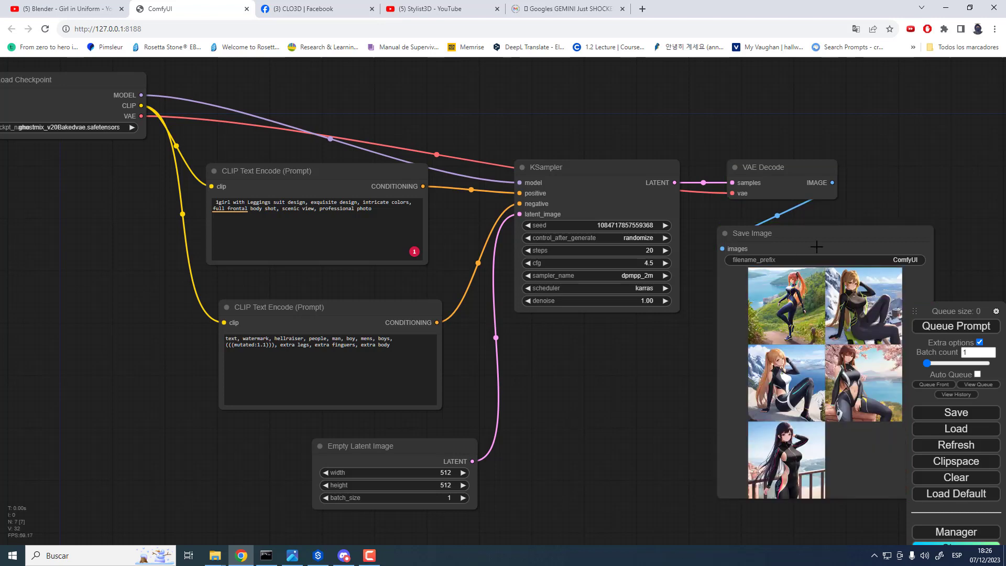
- Reposition the Save Image node below the VAE Decode node
{"action": "left_click_drag", "start_coordinate": [734, 233], "coordinate": [668, 219]}
{"action": "left_click_drag", "start_coordinate": [577, 157], "coordinate": [480, 136]}
{"action": "scroll", "coordinate": [480, 138], "scroll_direction": "down", "scroll_amount": 2}
{"action": "scroll", "coordinate": [665, 191], "scroll_direction": "up", "scroll_amount": 5}
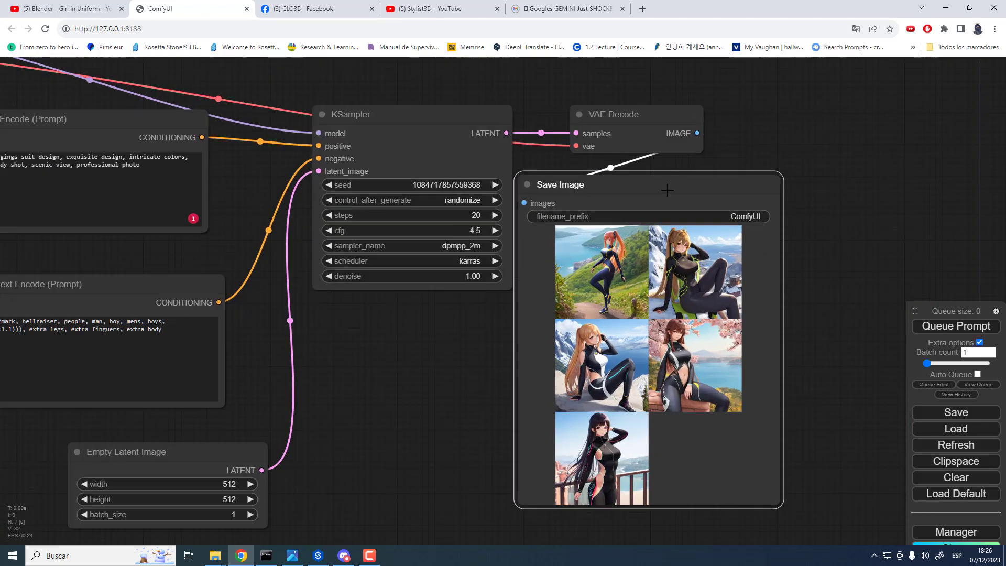
{"action": "left_click_drag", "start_coordinate": [666, 202], "coordinate": [730, 221]}
{"action": "middle_click_drag", "start_coordinate": [729, 309], "coordinate": [667, 193]}
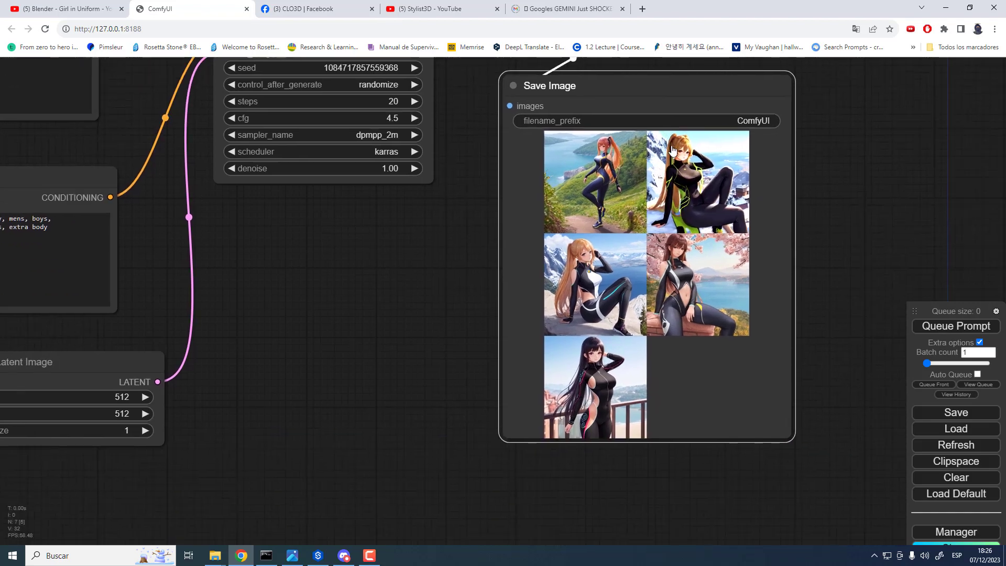
- Enlarge the first of the five generated images in the Save Image node and examine its suit design
{"action": "left_click", "coordinate": [611, 181]}
{"action": "scroll", "coordinate": [669, 311], "scroll_direction": "up", "scroll_amount": 5}
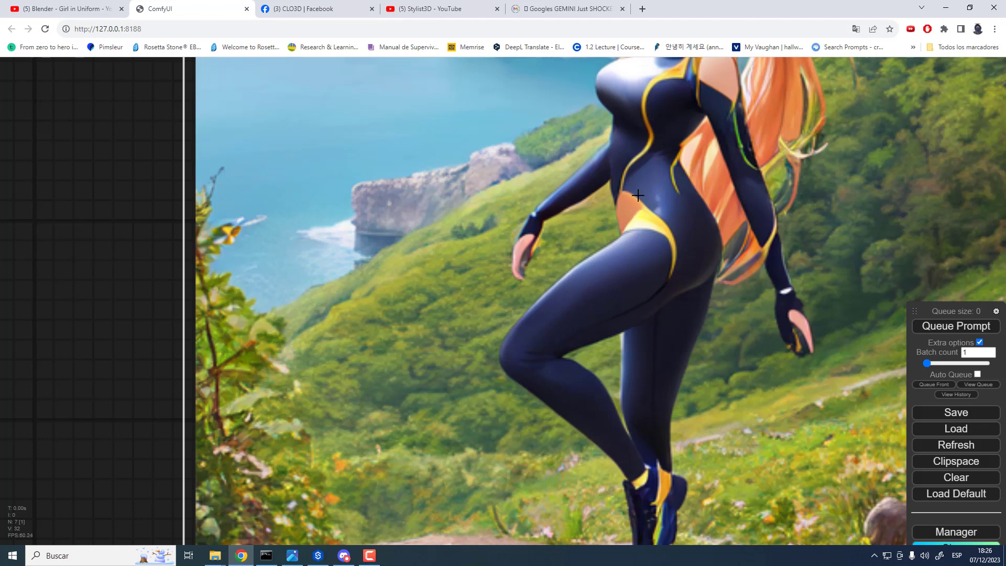
{"action": "left_click_drag", "start_coordinate": [630, 212], "coordinate": [647, 294]}
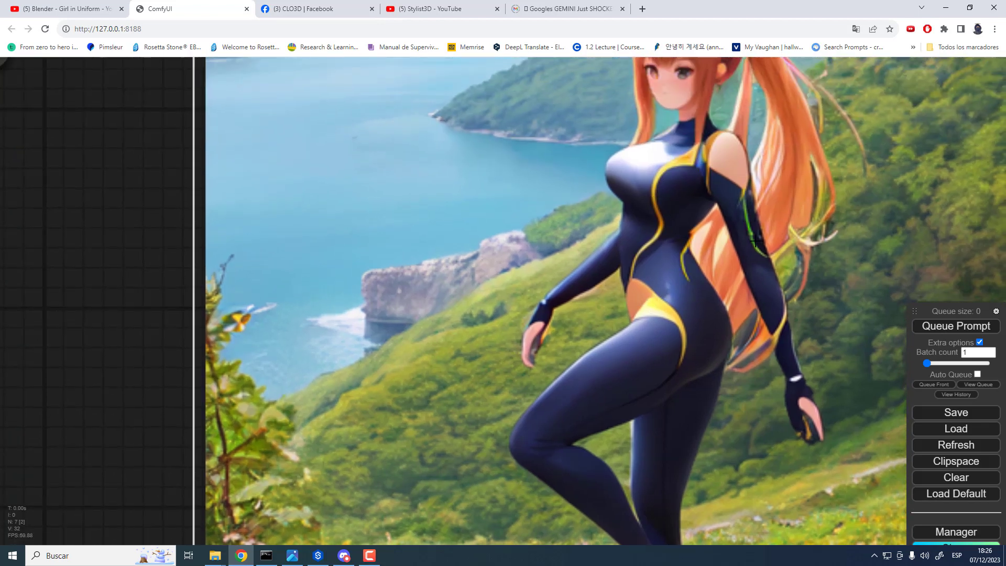
{"action": "right_click", "coordinate": [753, 317]}
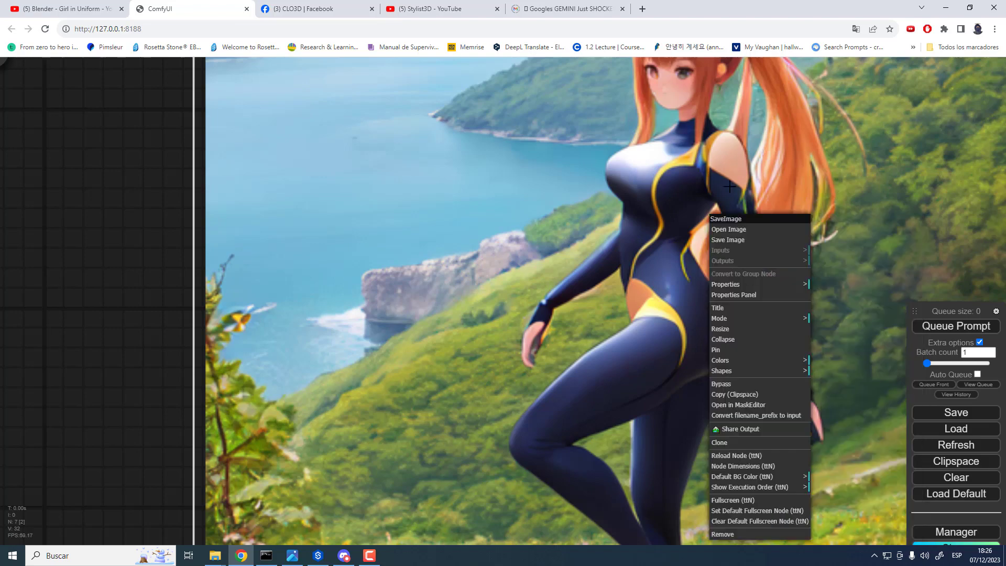
{"action": "scroll", "coordinate": [625, 372], "scroll_direction": "down", "scroll_amount": 8}
{"action": "middle_click_drag", "start_coordinate": [625, 372], "coordinate": [556, 246]}
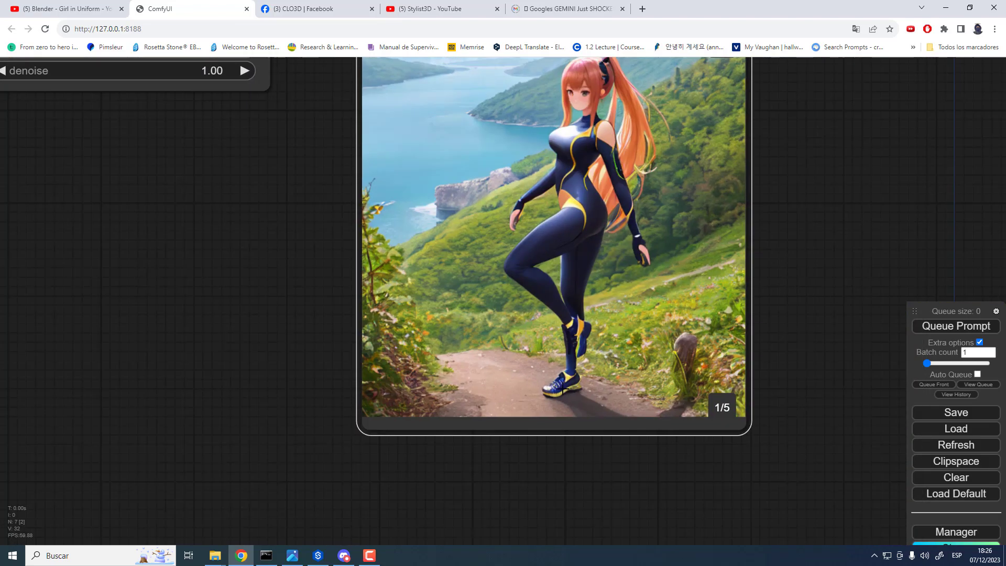
- Page through the second to fifth generated images in the Save Image node and examine each suit design
{"action": "left_click", "coordinate": [725, 408]}
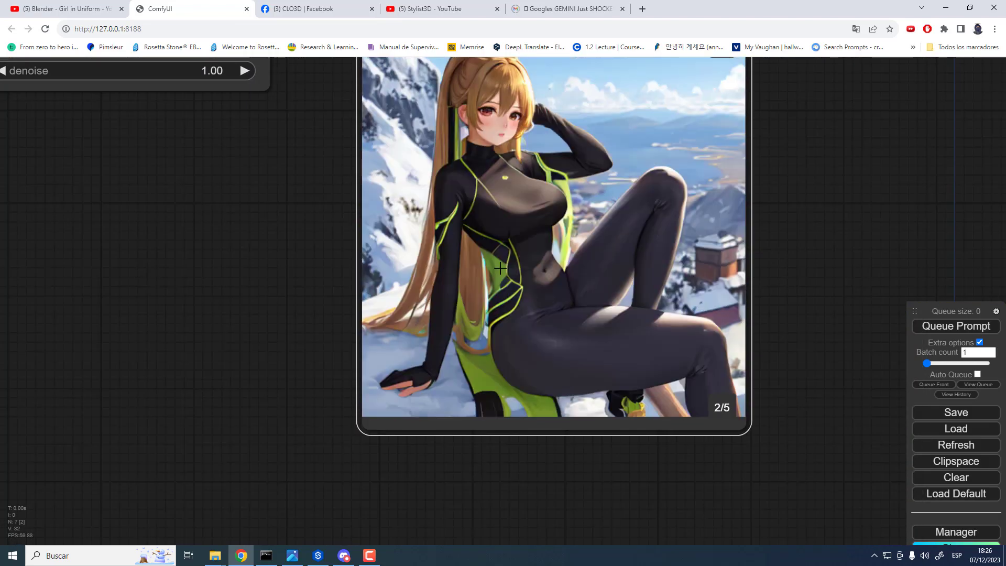
{"action": "left_click", "coordinate": [731, 413]}
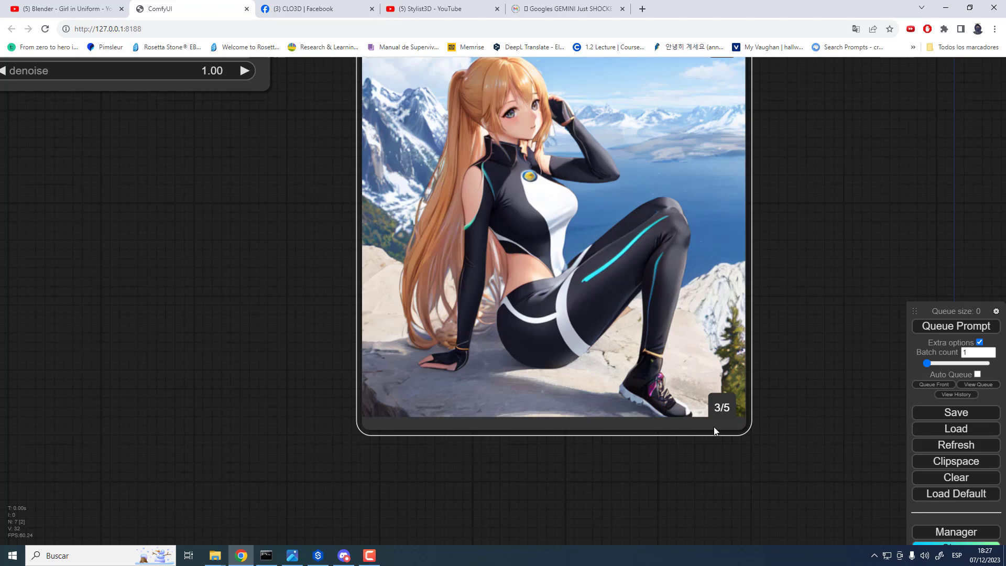
{"action": "left_click", "coordinate": [719, 407]}
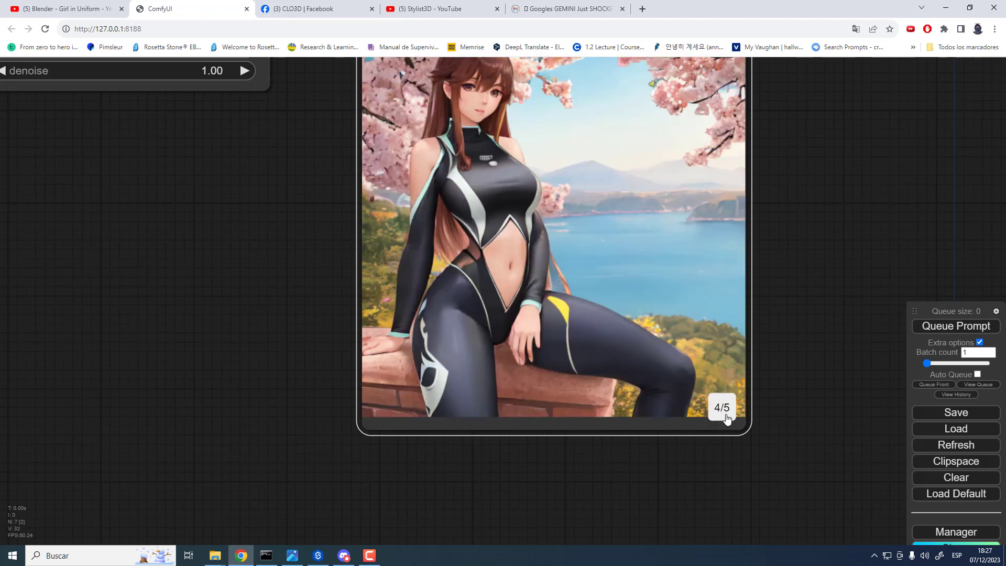
{"action": "left_click", "coordinate": [726, 416]}
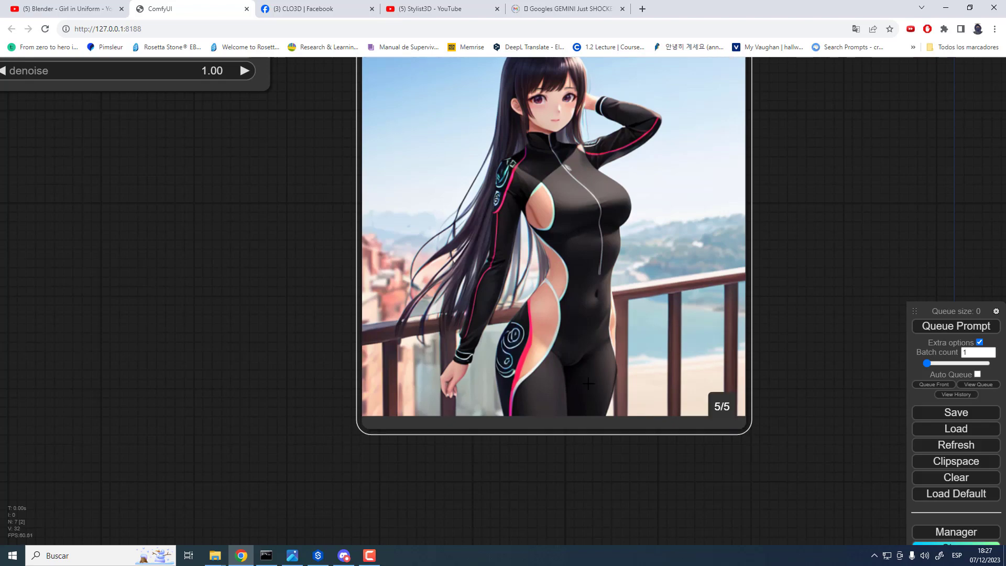
{"action": "scroll", "coordinate": [637, 309], "scroll_direction": "down", "scroll_amount": 7}
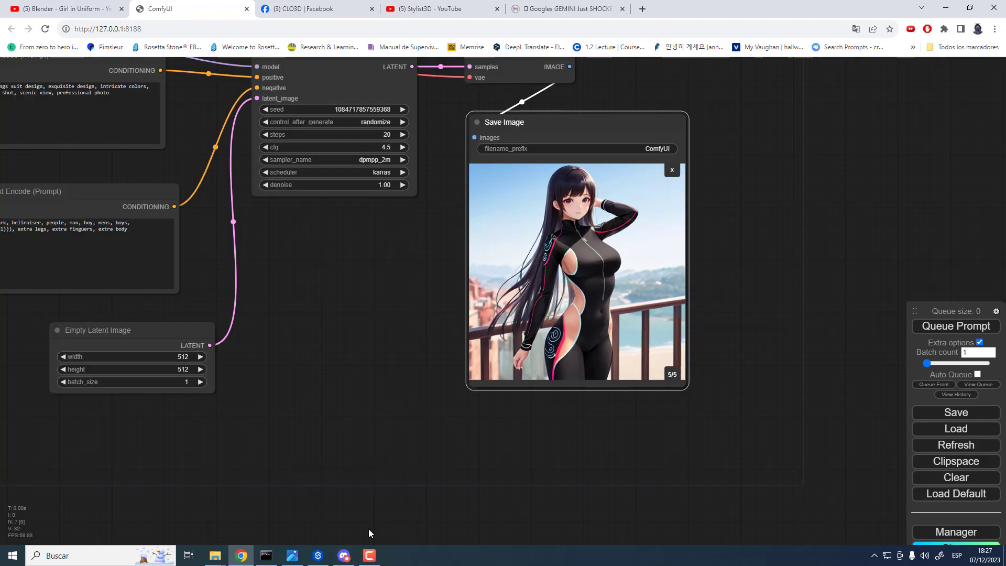
{"action": "scroll", "coordinate": [587, 331], "scroll_direction": "down", "scroll_amount": 2}
{"action": "scroll", "coordinate": [589, 335], "scroll_direction": "up", "scroll_amount": 4}
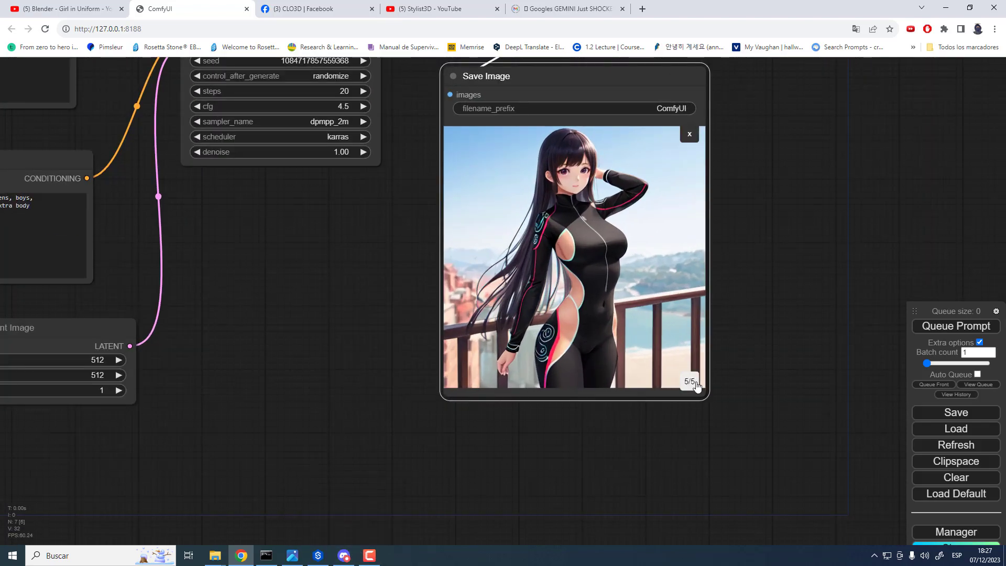
- Look at the renders in the Documentos públicos folder, switch to the output folder, and preview ComfyUI_00406 and 00404
{"action": "mouse_move", "coordinate": [340, 560]}
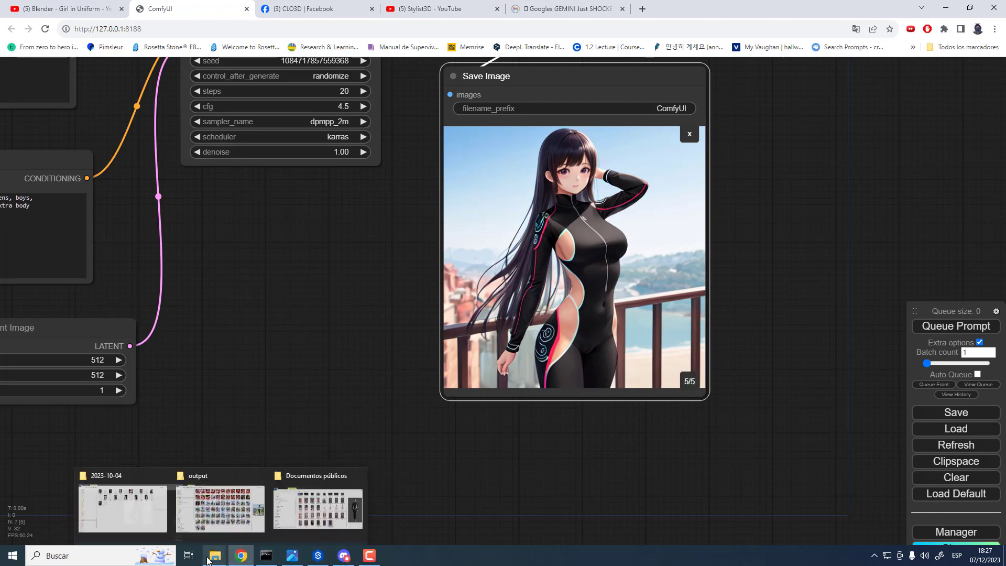
{"action": "left_click", "coordinate": [328, 504]}
{"action": "mouse_move", "coordinate": [216, 556]}
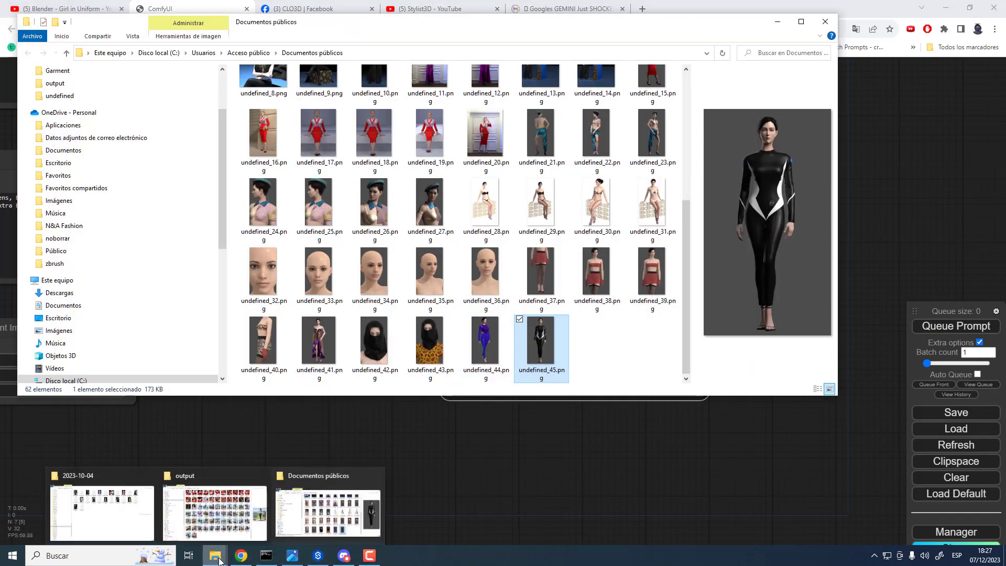
{"action": "left_click", "coordinate": [215, 508]}
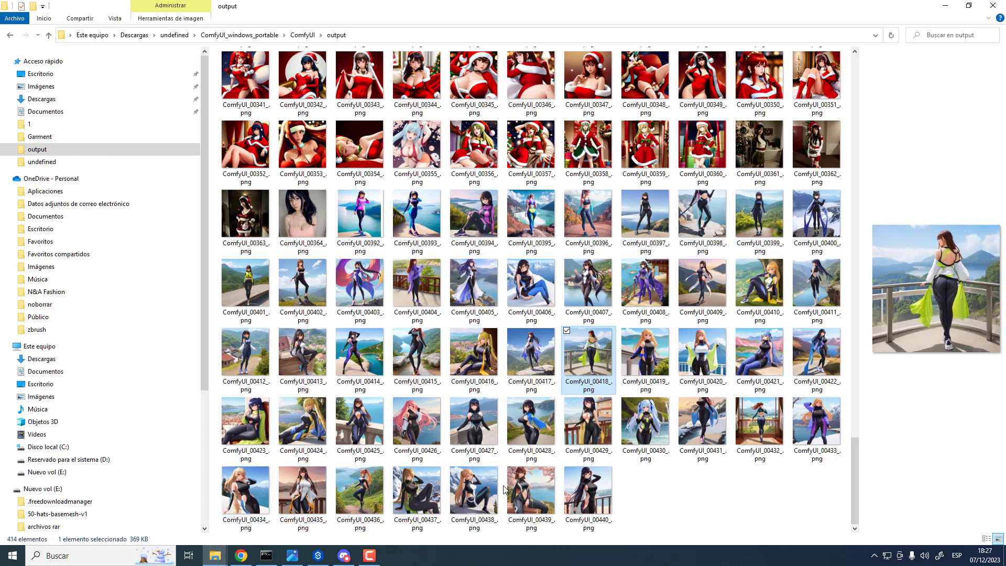
{"action": "left_click", "coordinate": [531, 288]}
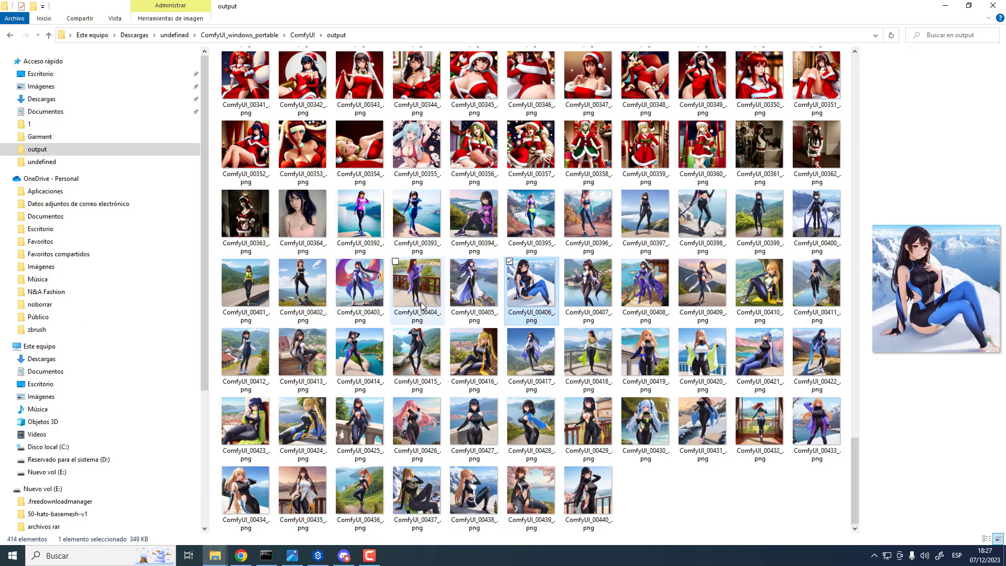
{"action": "left_click", "coordinate": [413, 294]}
- Open ComfyUI_00402 in the image viewer, examine the leggings' side pattern up close, and advance to ComfyUI_00403
{"action": "double_click", "coordinate": [309, 290]}
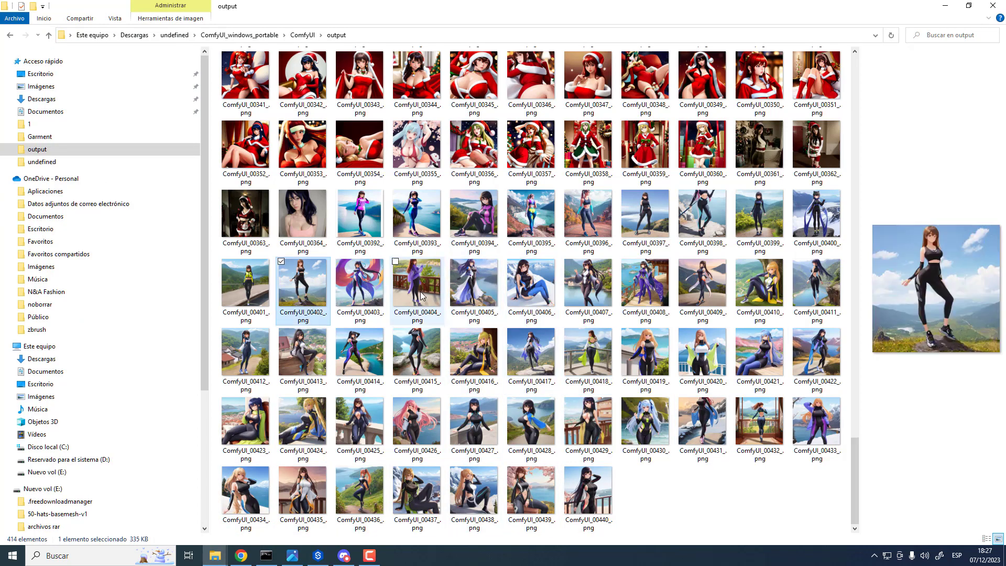
{"action": "scroll", "coordinate": [413, 334], "scroll_direction": "up", "scroll_amount": 4, "text": "ctrl"}
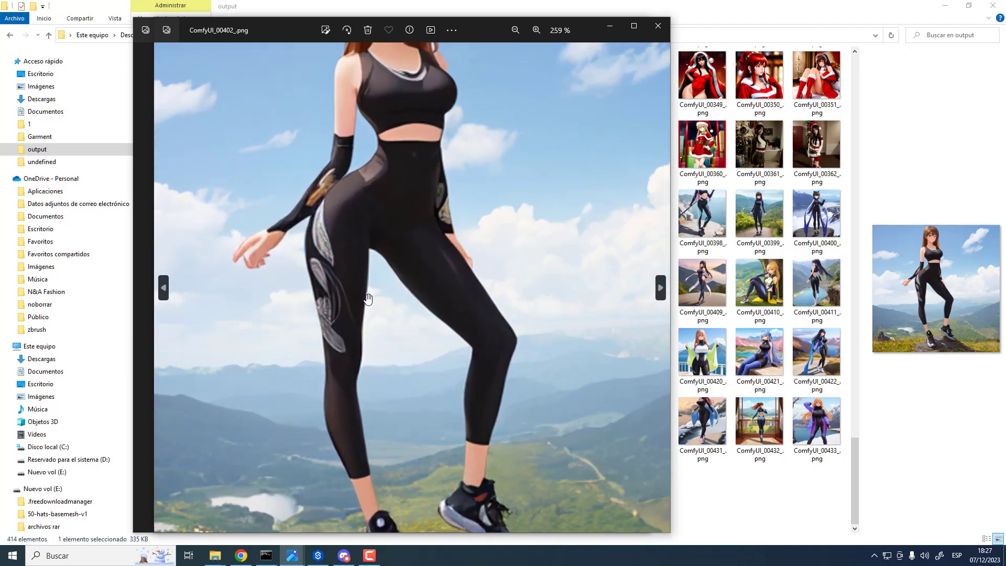
{"action": "scroll", "coordinate": [410, 326], "scroll_direction": "down", "scroll_amount": 4, "text": "ctrl"}
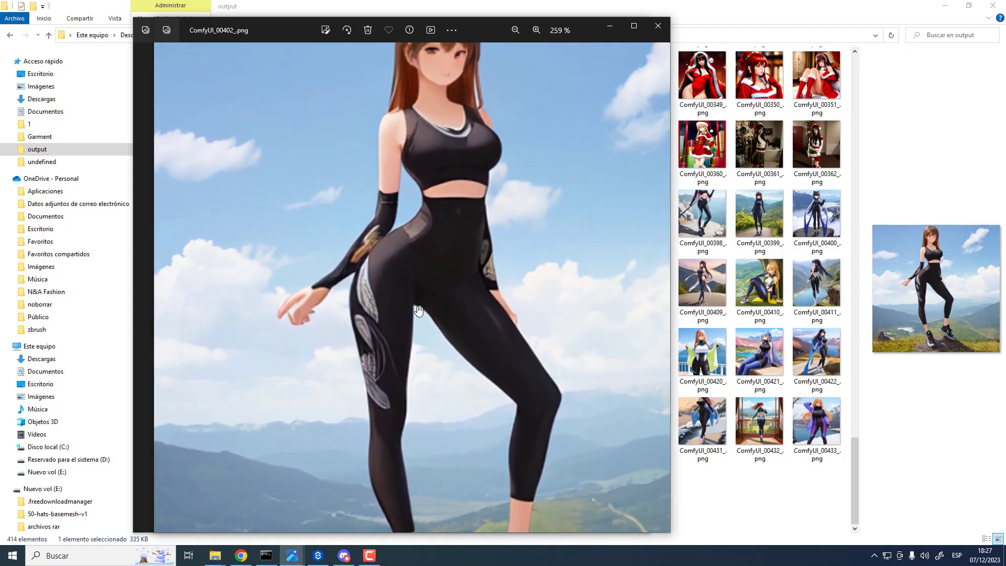
{"action": "left_click", "coordinate": [660, 288]}
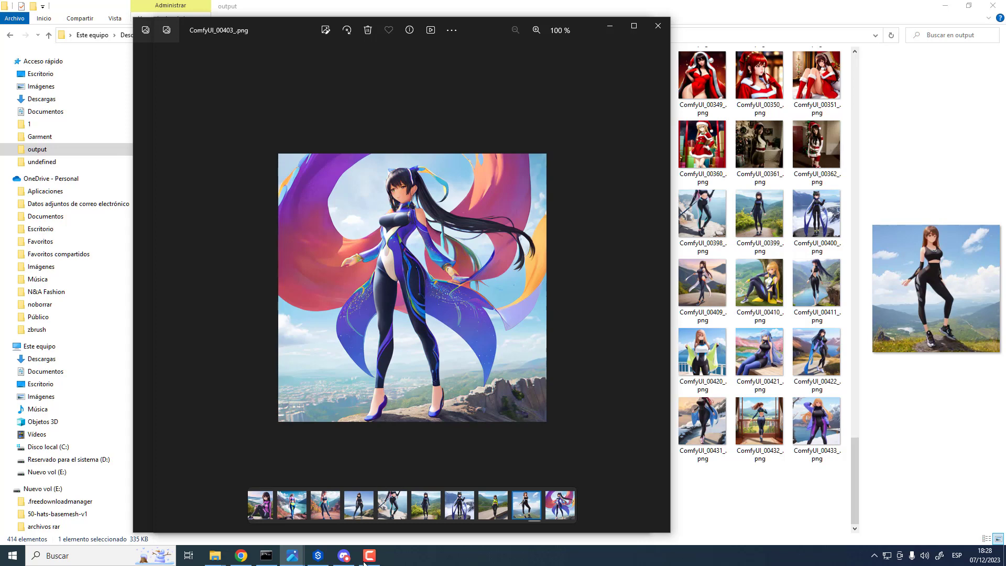
- Switch to the leggings project in Style3D Studio and widen the 2D pattern window
{"action": "mouse_move", "coordinate": [341, 559]}
{"action": "left_click", "coordinate": [320, 557]}
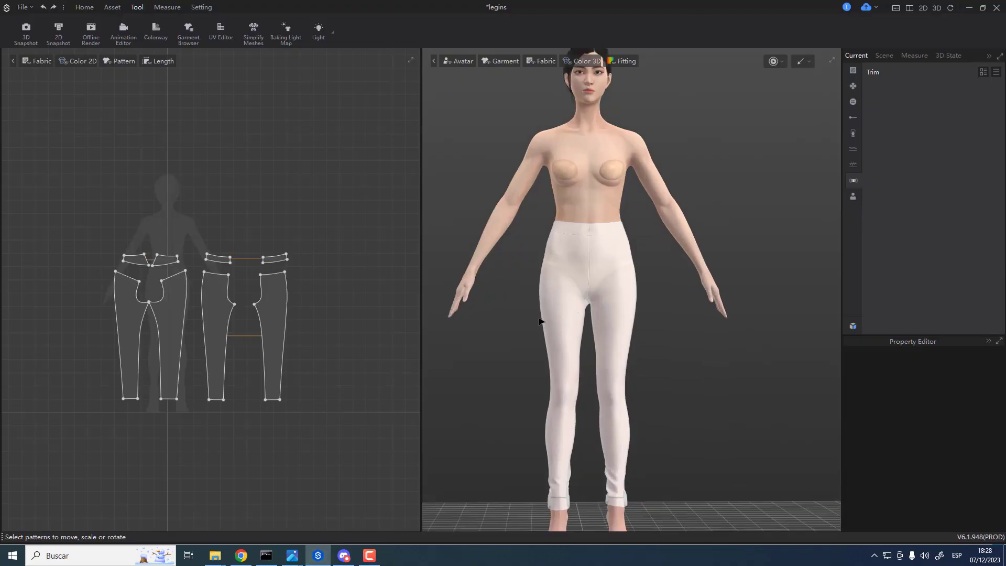
{"action": "scroll", "coordinate": [225, 321], "scroll_direction": "up", "scroll_amount": 3}
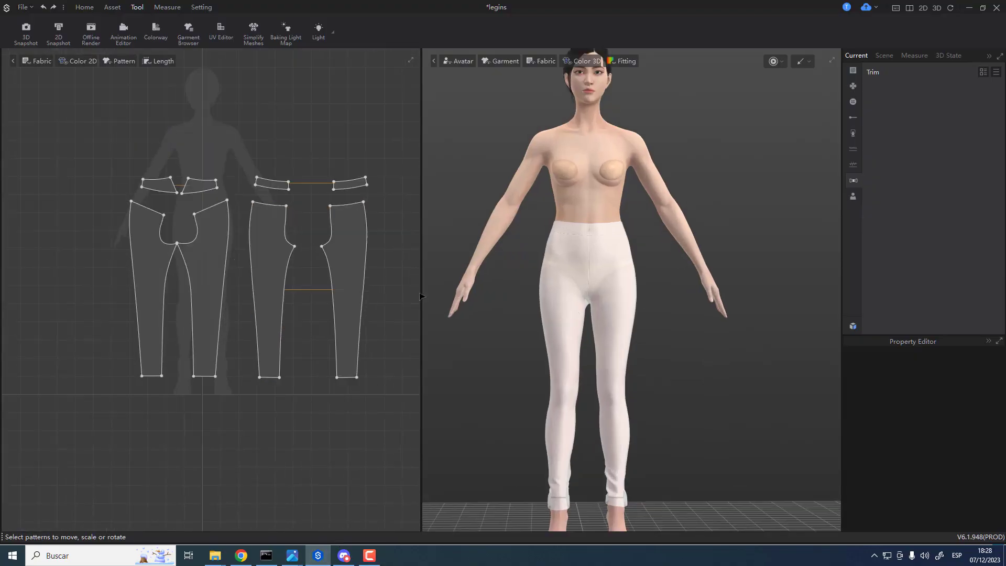
{"action": "left_click_drag", "start_coordinate": [420, 297], "coordinate": [530, 297]}
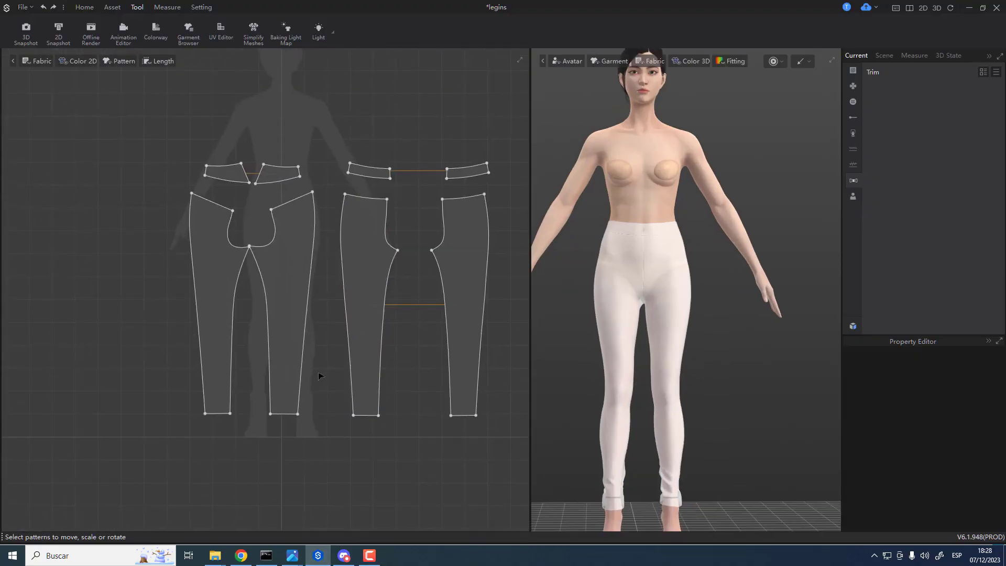
- Draw a diagonal internal line about 74.6 cm long across the right back leg pattern, from its upper side seam to the lower inseam
{"action": "key", "text": "h"}
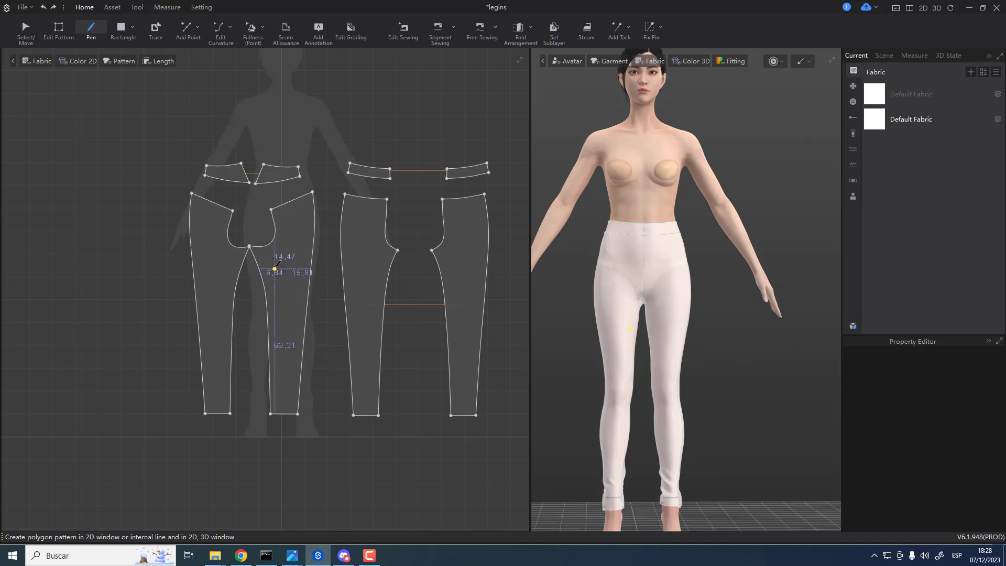
{"action": "scroll", "coordinate": [314, 268], "scroll_direction": "up", "scroll_amount": 2}
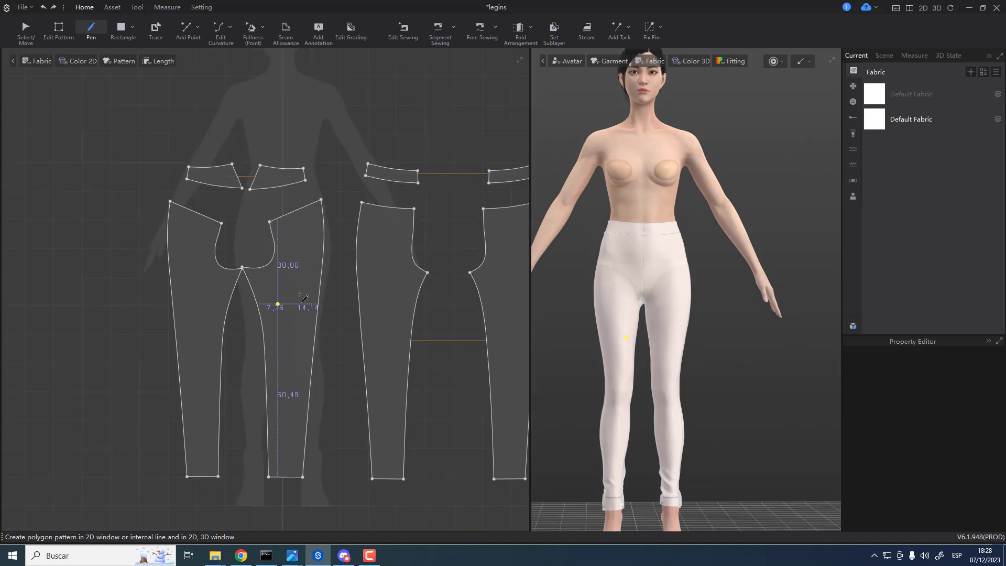
{"action": "left_click", "coordinate": [323, 246]}
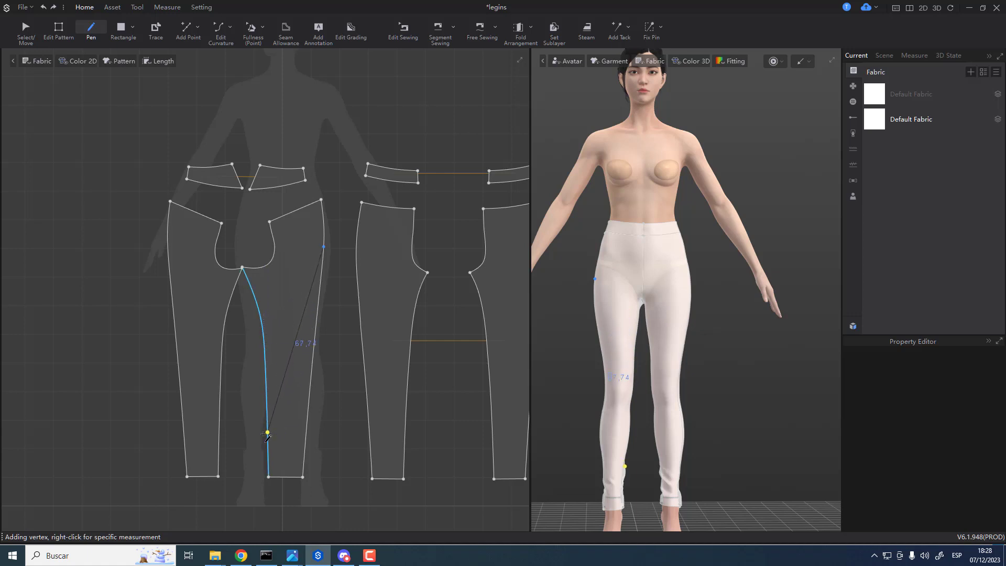
{"action": "left_click", "coordinate": [335, 437]}
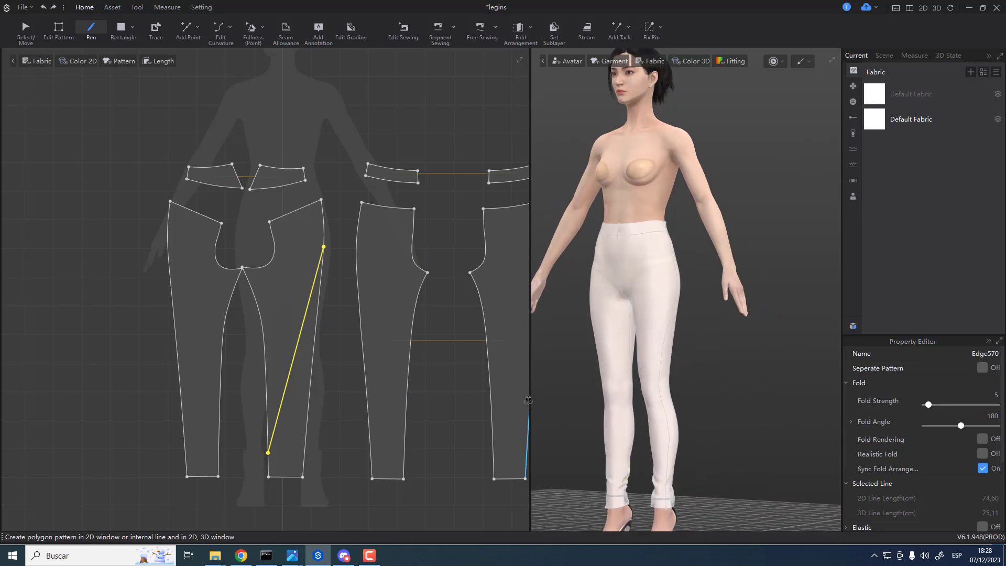
- Examine how the diagonal line runs around the right leg on the avatar and where it meets the pattern edges
{"action": "right_click_drag", "start_coordinate": [528, 399], "coordinate": [772, 402]}
{"action": "right_click_drag", "start_coordinate": [664, 440], "coordinate": [623, 358]}
{"action": "middle_click_drag", "start_coordinate": [332, 327], "coordinate": [315, 325]}
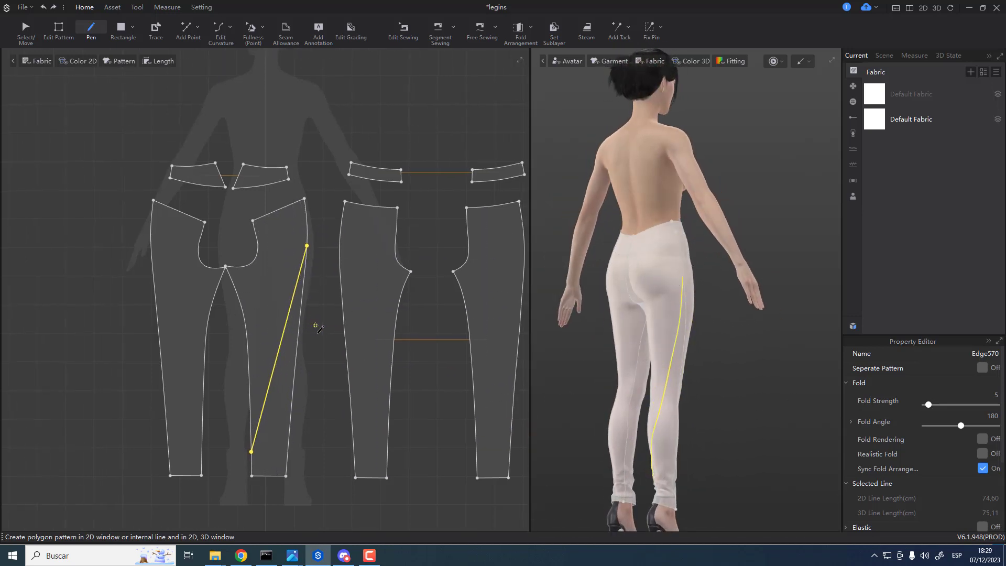
{"action": "right_click_drag", "start_coordinate": [316, 325], "coordinate": [294, 324]}
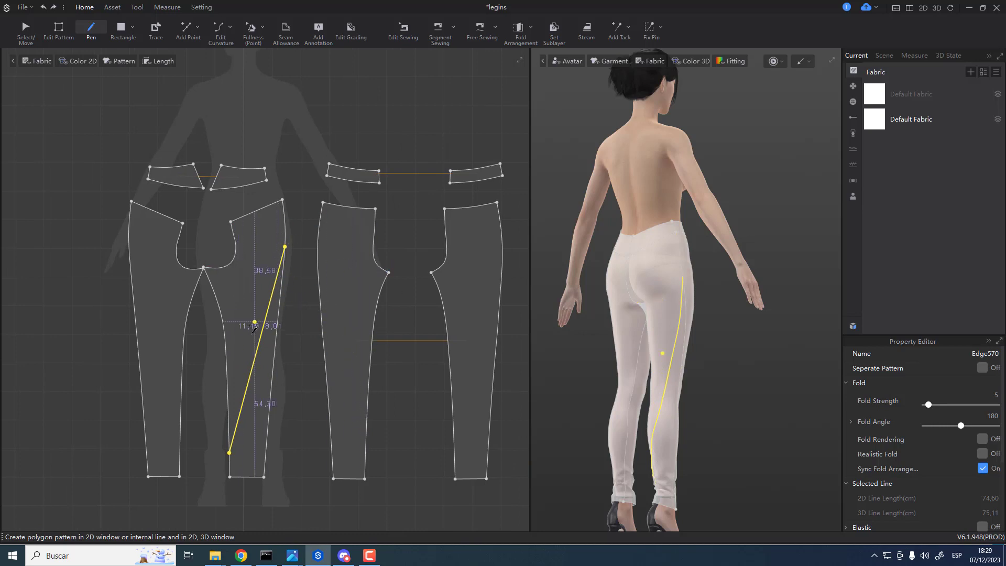
{"action": "right_click_drag", "start_coordinate": [648, 370], "coordinate": [674, 375]}
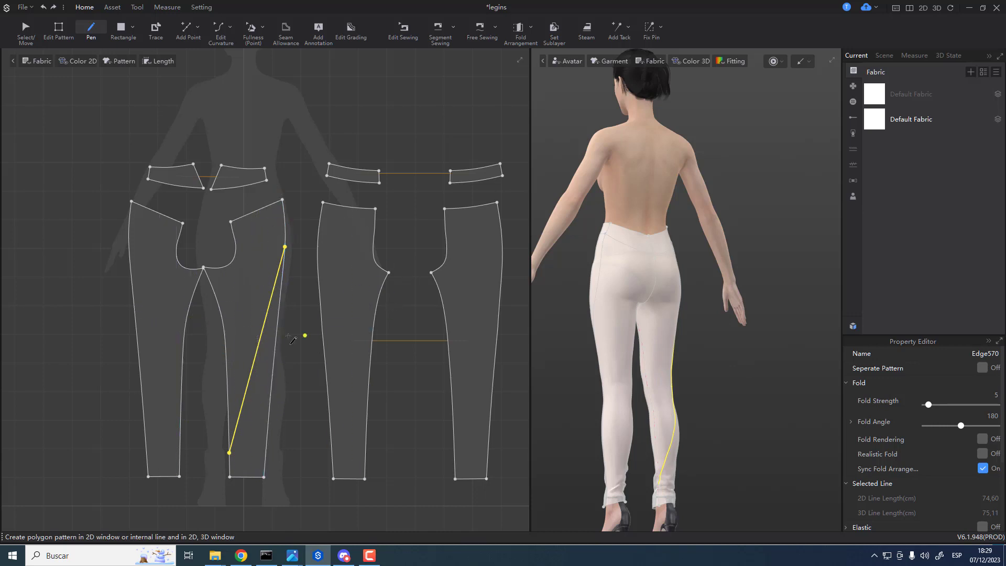
{"action": "middle_click_drag", "start_coordinate": [286, 232], "coordinate": [316, 269]}
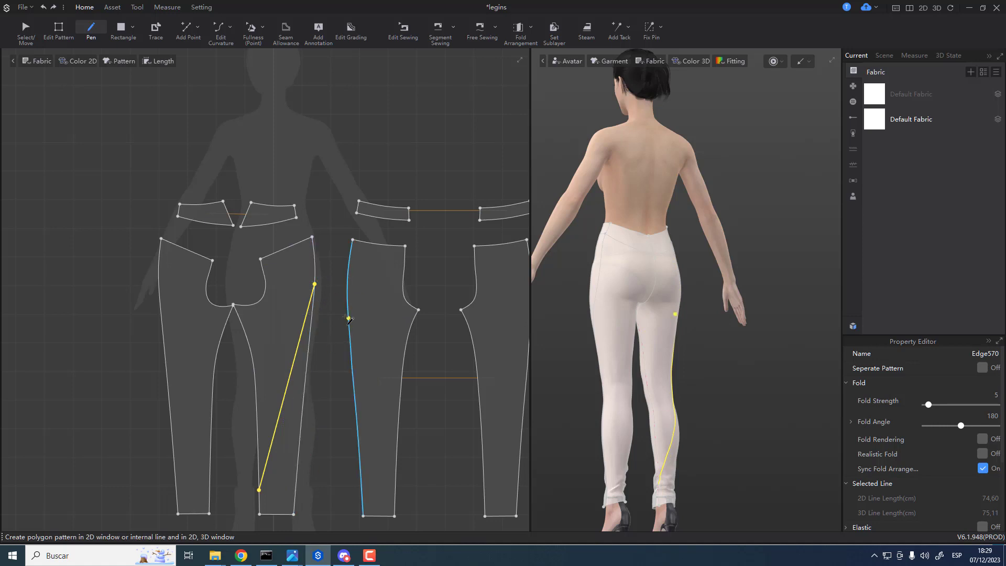
{"action": "scroll", "coordinate": [335, 341], "scroll_direction": "up", "scroll_amount": 2}
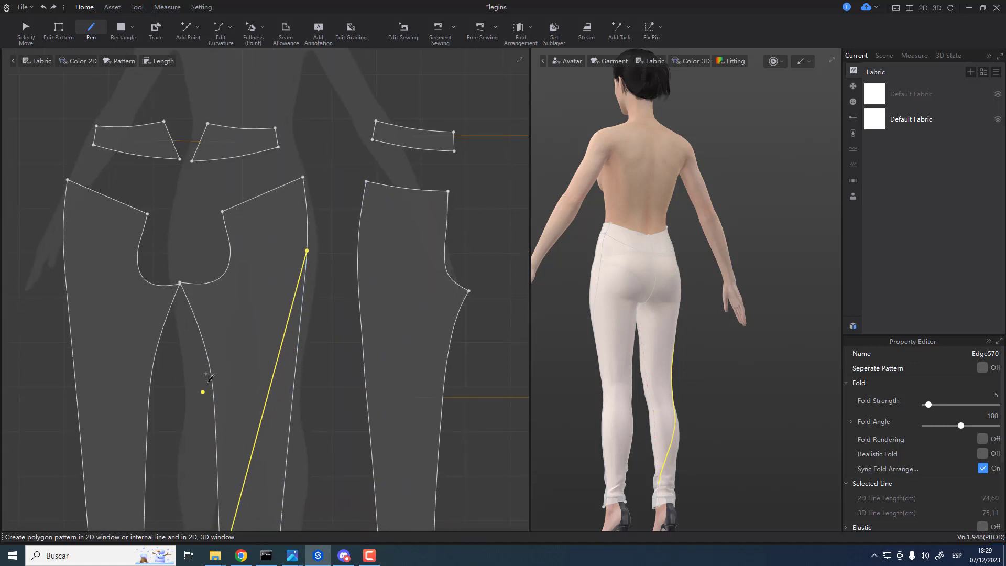
{"action": "scroll", "coordinate": [313, 266], "scroll_direction": "down", "scroll_amount": 2}
{"action": "scroll", "coordinate": [313, 266], "scroll_direction": "down", "scroll_amount": 1}
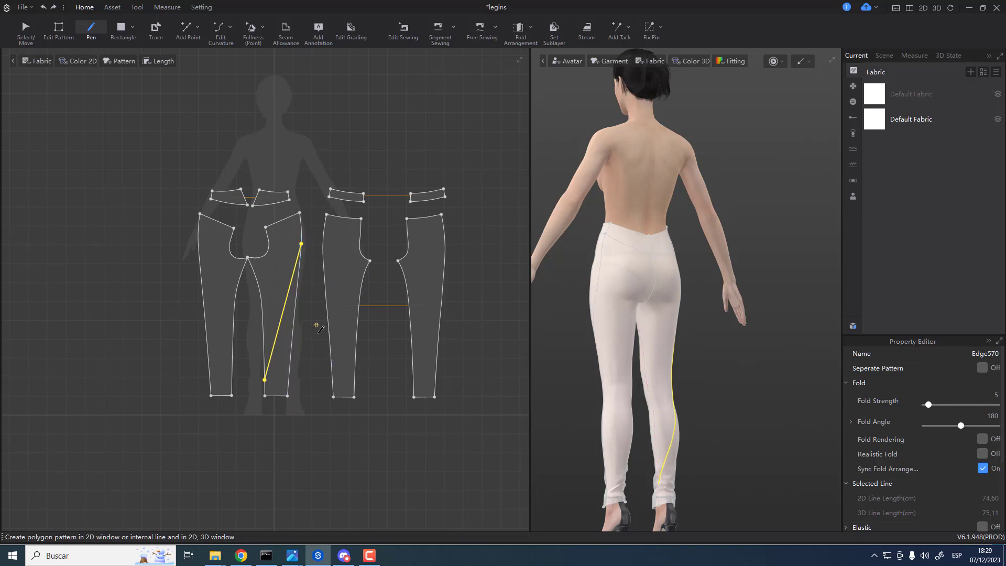
{"action": "middle_click_drag", "start_coordinate": [317, 325], "coordinate": [319, 356]}
{"action": "right_click_drag", "start_coordinate": [621, 334], "coordinate": [668, 330]}
- Move the left back leg pattern beside the left front leg pattern so their side seams face each other
{"action": "key", "text": "q"}
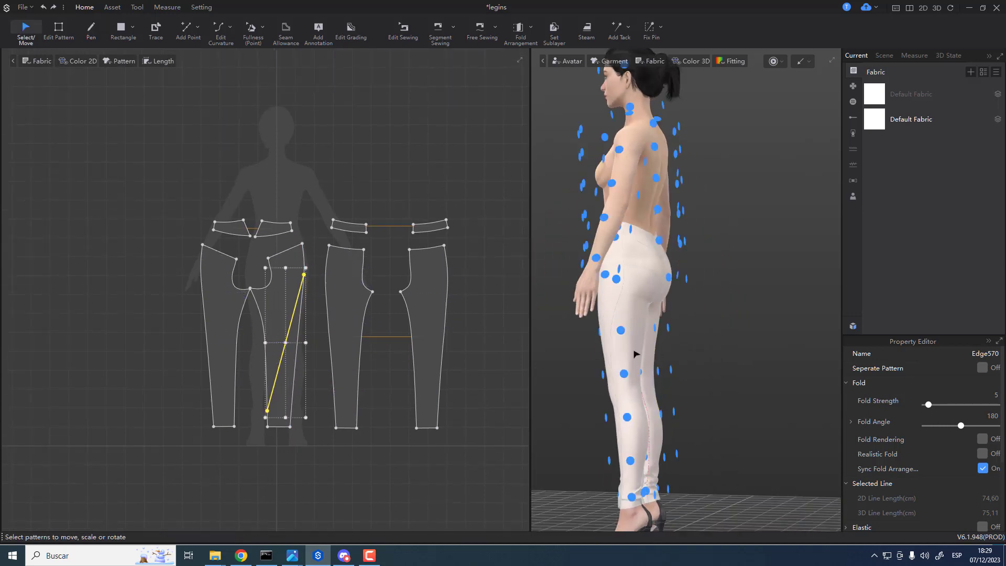
{"action": "key", "text": "q"}
{"action": "left_click", "coordinate": [604, 317]}
{"action": "left_click", "coordinate": [624, 331]}
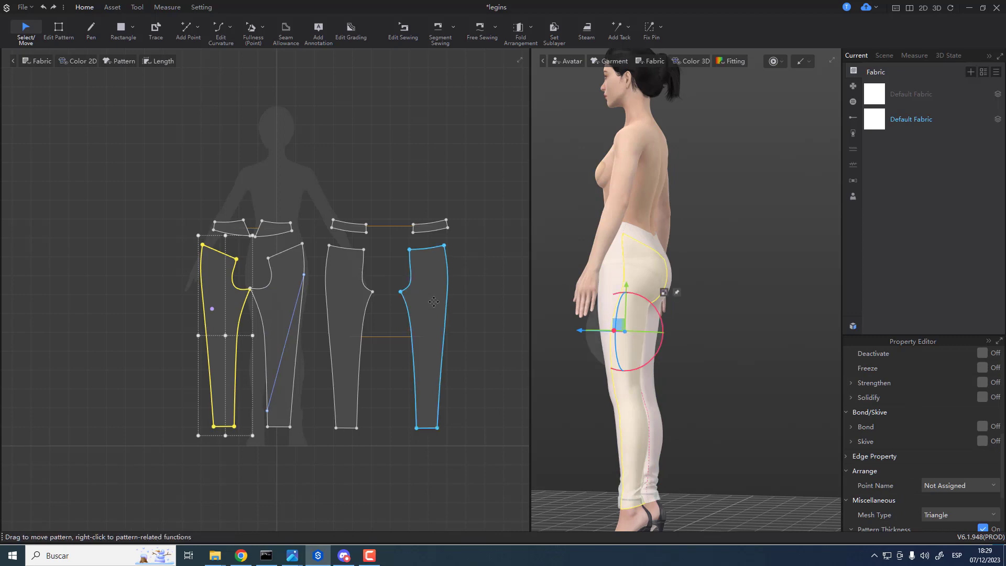
{"action": "left_click_drag", "start_coordinate": [434, 302], "coordinate": [471, 301]}
{"action": "middle_click_drag", "start_coordinate": [469, 313], "coordinate": [440, 342]}
{"action": "right_click_drag", "start_coordinate": [702, 331], "coordinate": [621, 285]}
{"action": "left_click", "coordinate": [620, 286]}
{"action": "scroll", "coordinate": [390, 277], "scroll_direction": "up", "scroll_amount": 5}
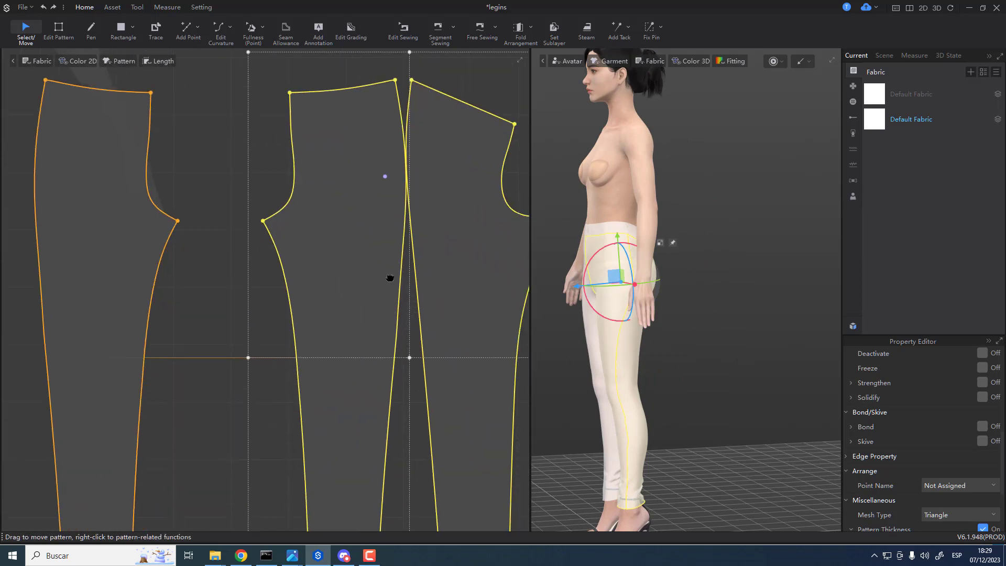
{"action": "scroll", "coordinate": [390, 277], "scroll_direction": "down", "scroll_amount": 5}
{"action": "key", "text": "Escape"}
{"action": "middle_click_drag", "start_coordinate": [388, 370], "coordinate": [404, 269]}
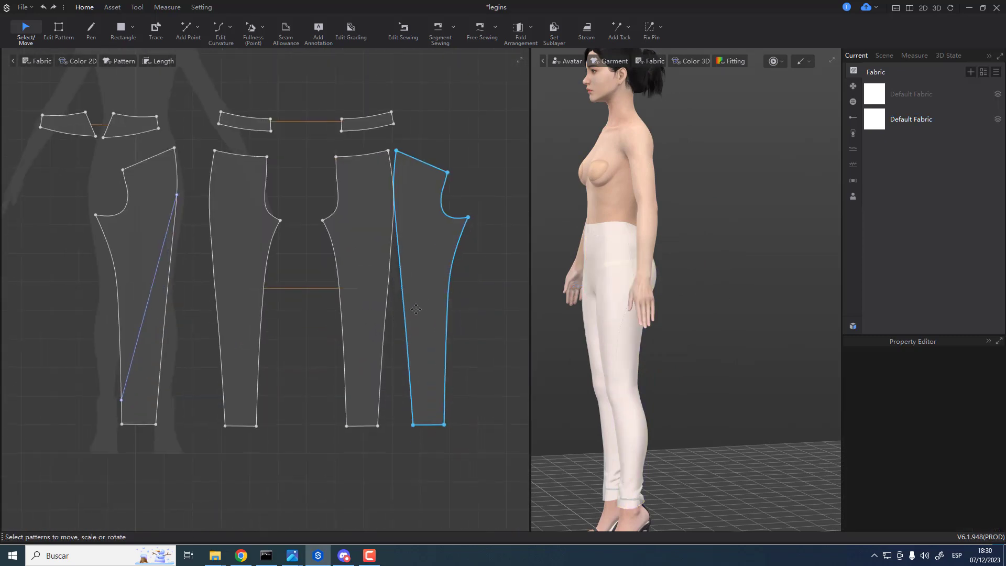
- Rotate the left back and left front leg patterns slightly so their side seams run nearly parallel
{"action": "left_click", "coordinate": [416, 306]}
{"action": "left_click_drag", "start_coordinate": [476, 133], "coordinate": [492, 139]}
{"action": "left_click", "coordinate": [362, 299]}
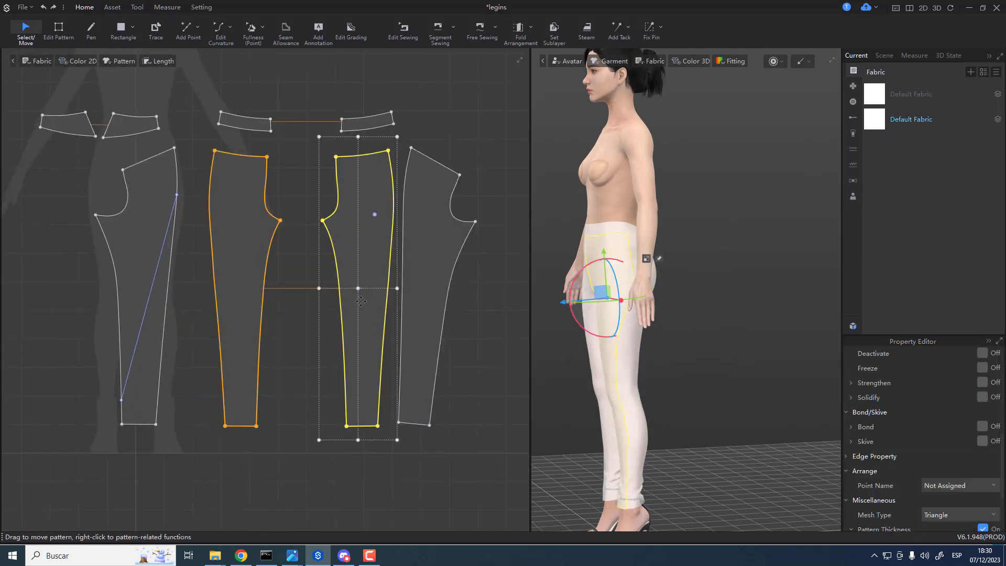
{"action": "left_click_drag", "start_coordinate": [401, 129], "coordinate": [390, 125]}
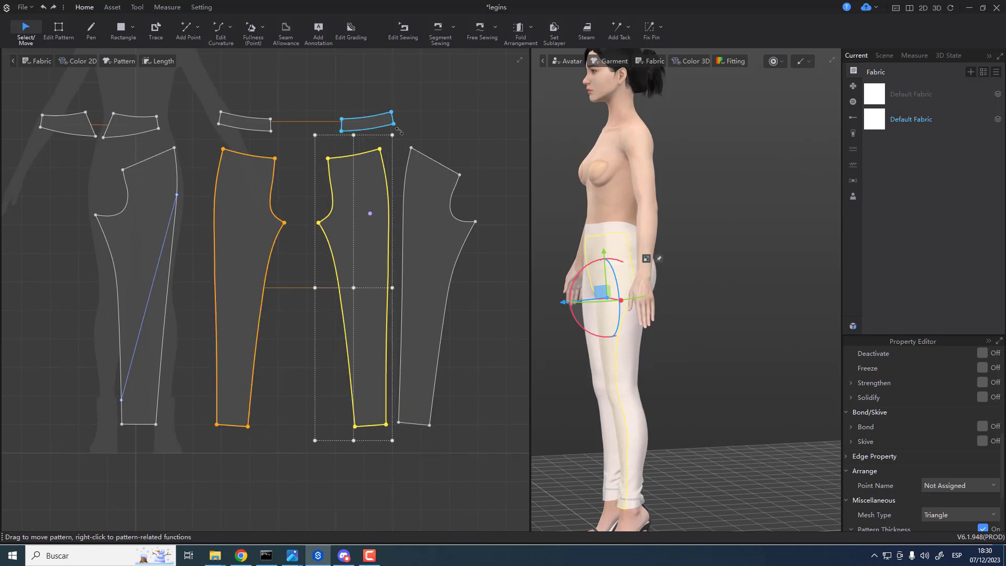
{"action": "left_click", "coordinate": [422, 288]}
{"action": "scroll", "coordinate": [421, 289], "scroll_direction": "up", "scroll_amount": 3}
{"action": "middle_click_drag", "start_coordinate": [420, 289], "coordinate": [427, 300]}
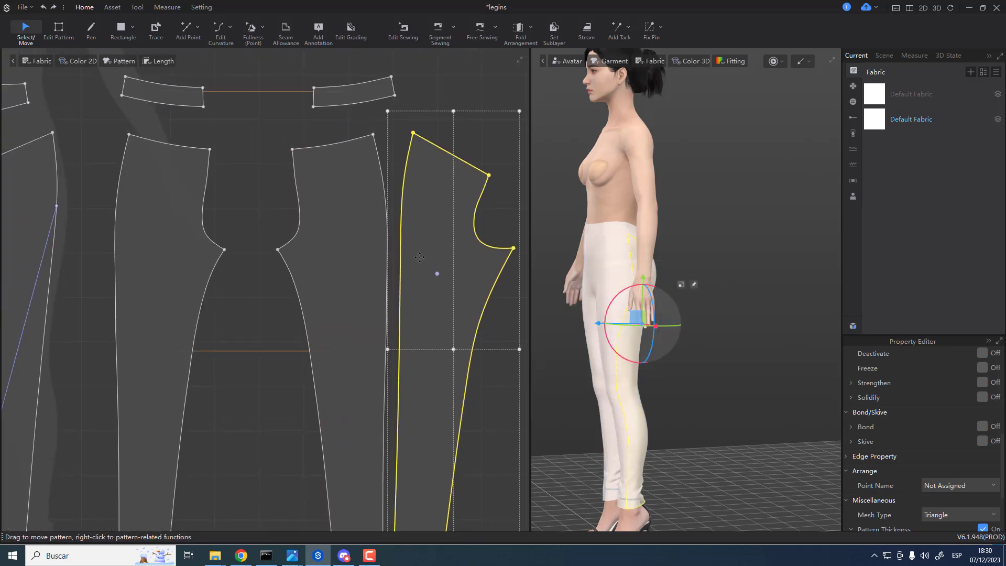
{"action": "scroll", "coordinate": [423, 313], "scroll_direction": "down", "scroll_amount": 3}
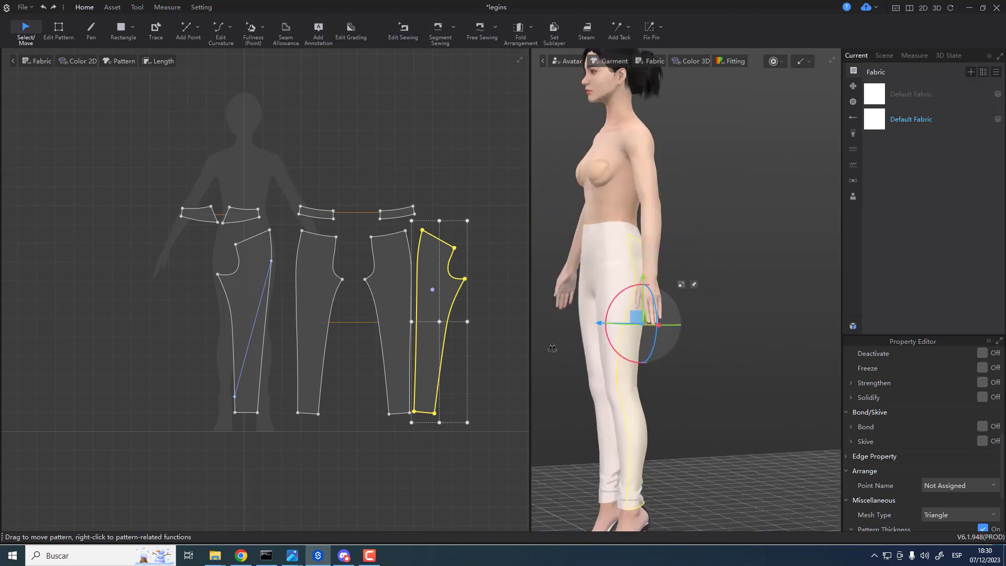
- Merge the left back and front leg patterns along their side seams, then simulate the leggings
{"action": "key", "text": "z"}
{"action": "scroll", "coordinate": [411, 292], "scroll_direction": "up", "scroll_amount": 3}
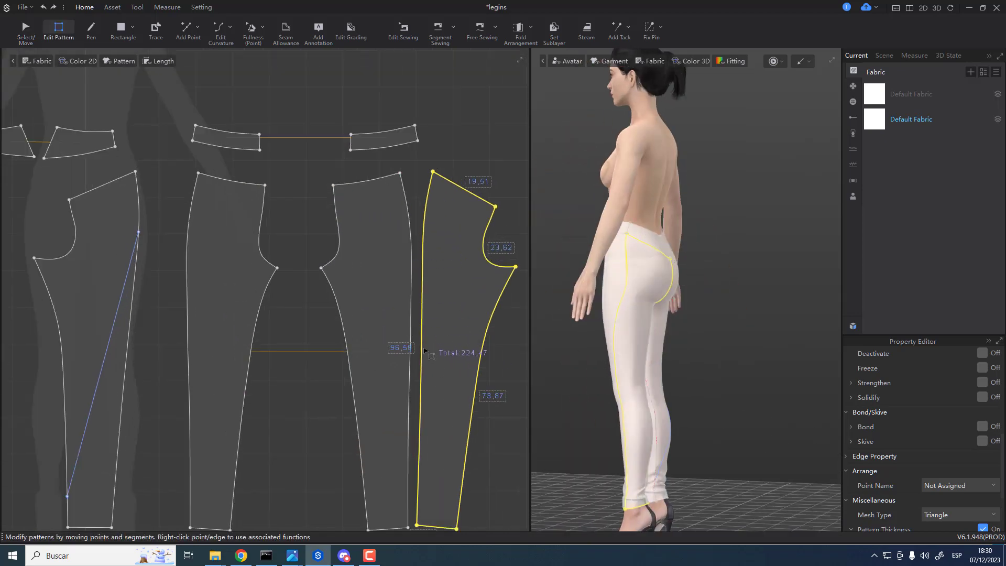
{"action": "left_click", "coordinate": [504, 205]}
{"action": "left_click", "coordinate": [418, 365]}
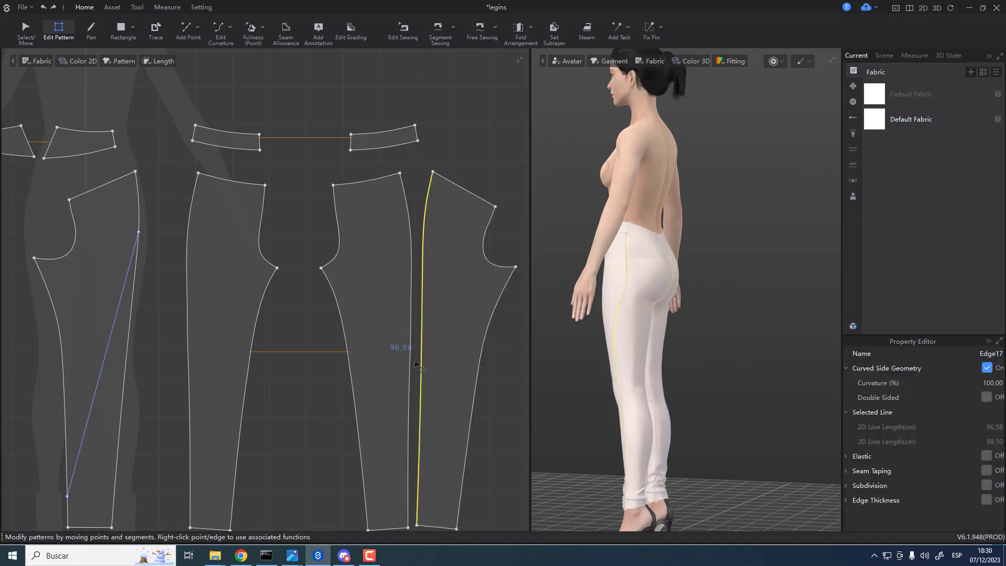
{"action": "right_click", "coordinate": [417, 365]}
{"action": "left_click", "coordinate": [457, 374]}
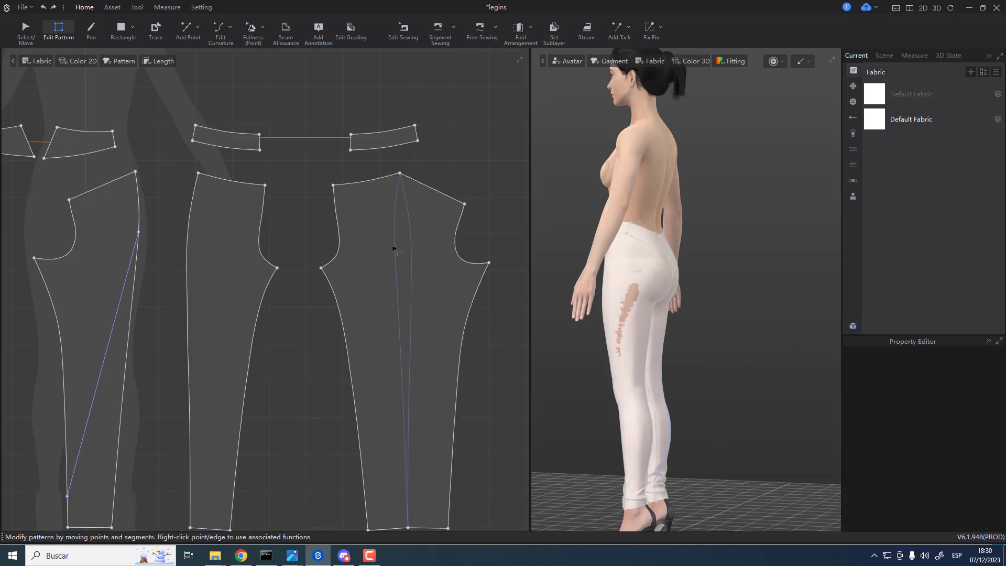
{"action": "key", "text": "space"}
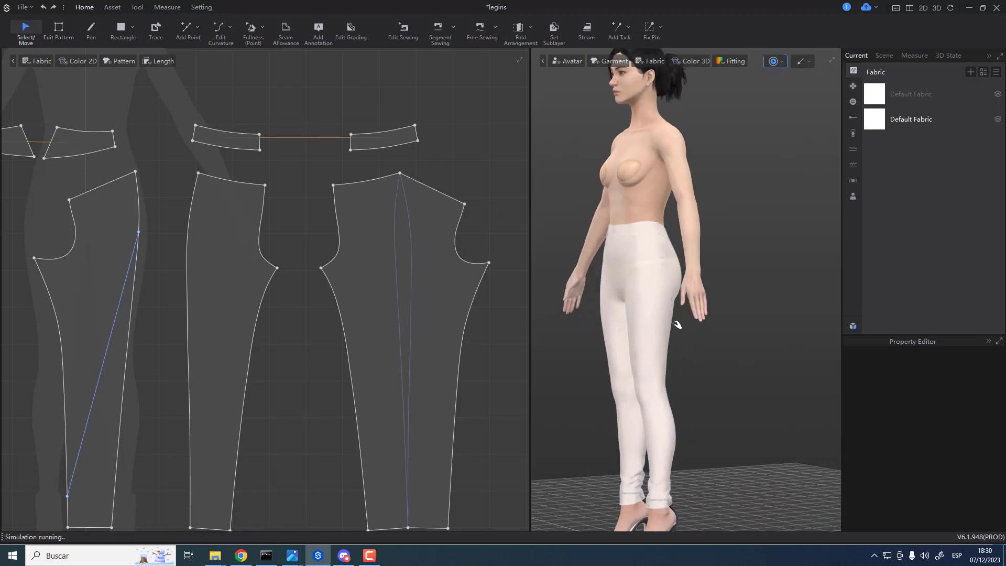
{"action": "right_click_drag", "start_coordinate": [636, 332], "coordinate": [552, 330]}
{"action": "left_click", "coordinate": [416, 251]}
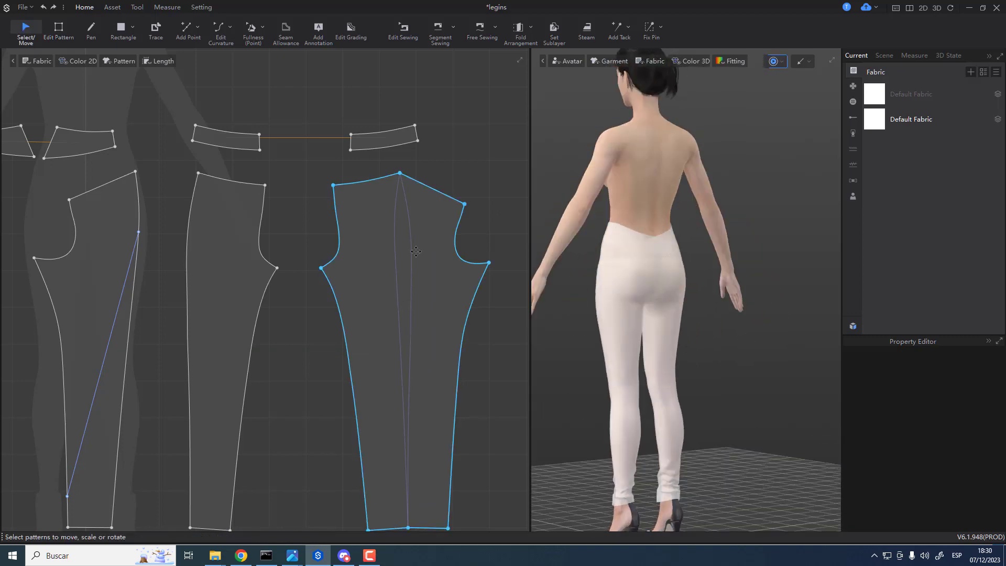
- Move the right front leg pattern close against the side seam of the right back leg pattern
{"action": "scroll", "coordinate": [595, 326], "scroll_direction": "down", "scroll_amount": 2}
{"action": "middle_click_drag", "start_coordinate": [596, 327], "coordinate": [612, 316]}
{"action": "middle_click_drag", "start_coordinate": [203, 300], "coordinate": [364, 282]}
{"action": "left_click_drag", "start_coordinate": [361, 268], "coordinate": [317, 269]}
- Delete the diagonal internal line from the right back leg pattern and stop the simulation
{"action": "left_click", "coordinate": [276, 299]}
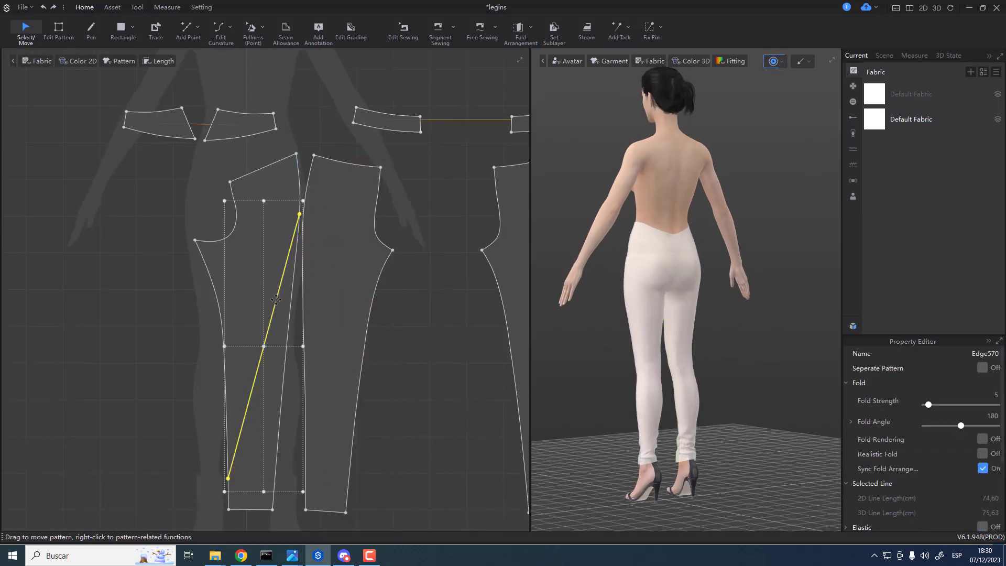
{"action": "key", "text": "Delete"}
{"action": "right_click_drag", "start_coordinate": [147, 359], "coordinate": [159, 367]}
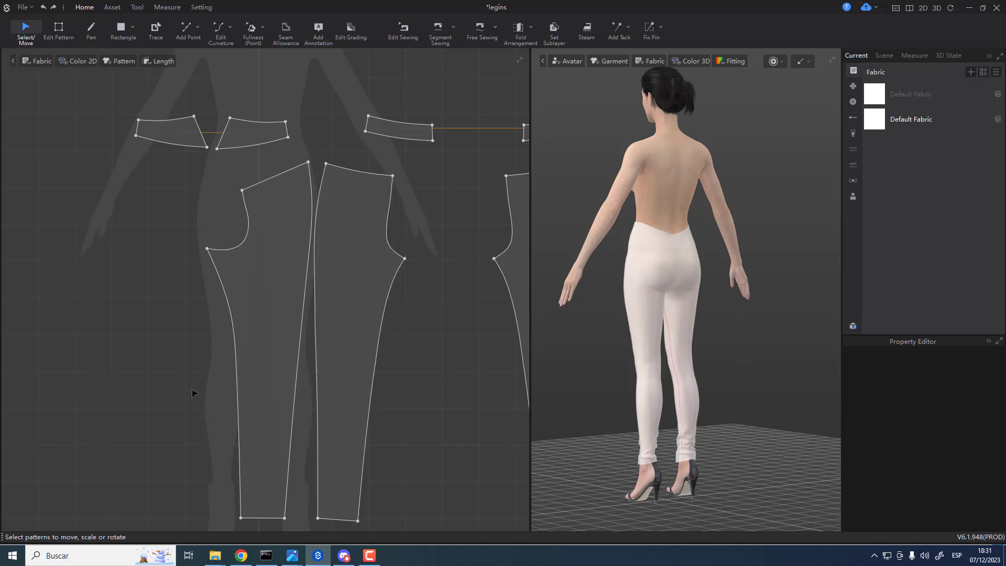
- Merge the right back and front leg patterns along their side seams
{"action": "key", "text": "z"}
{"action": "left_click", "coordinate": [294, 357]}
{"action": "left_click", "coordinate": [319, 359], "text": "shift"}
{"action": "right_click", "coordinate": [318, 360]}
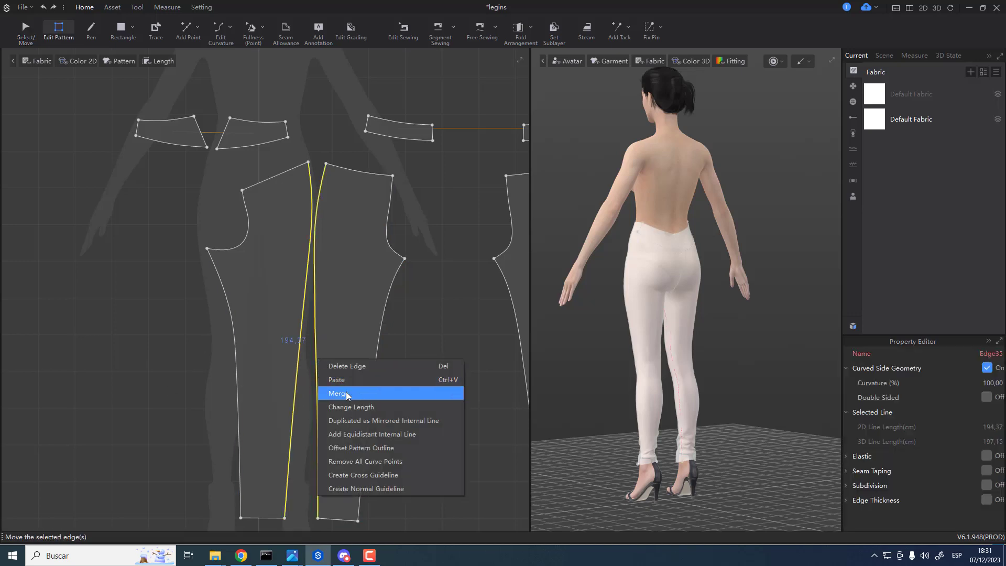
{"action": "left_click", "coordinate": [346, 394]}
- Simulate the leggings and check both merged leg patterns from the front of the avatar
{"action": "scroll", "coordinate": [358, 351], "scroll_direction": "down", "scroll_amount": 2}
{"action": "right_click_drag", "start_coordinate": [602, 339], "coordinate": [551, 360]}
{"action": "key", "text": "space"}
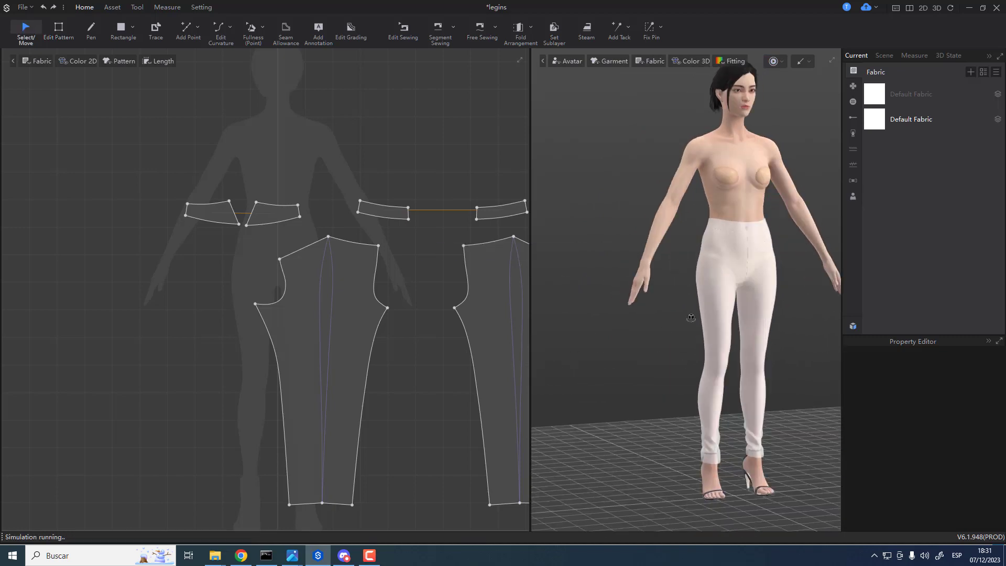
{"action": "scroll", "coordinate": [646, 293], "scroll_direction": "up", "scroll_amount": 5}
{"action": "left_click", "coordinate": [656, 287]}
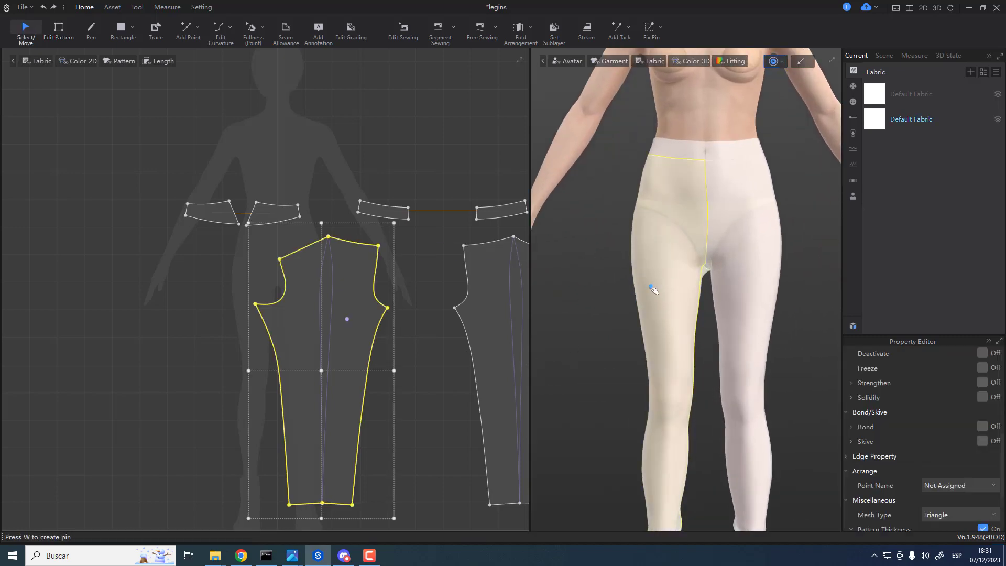
{"action": "left_click", "coordinate": [721, 291]}
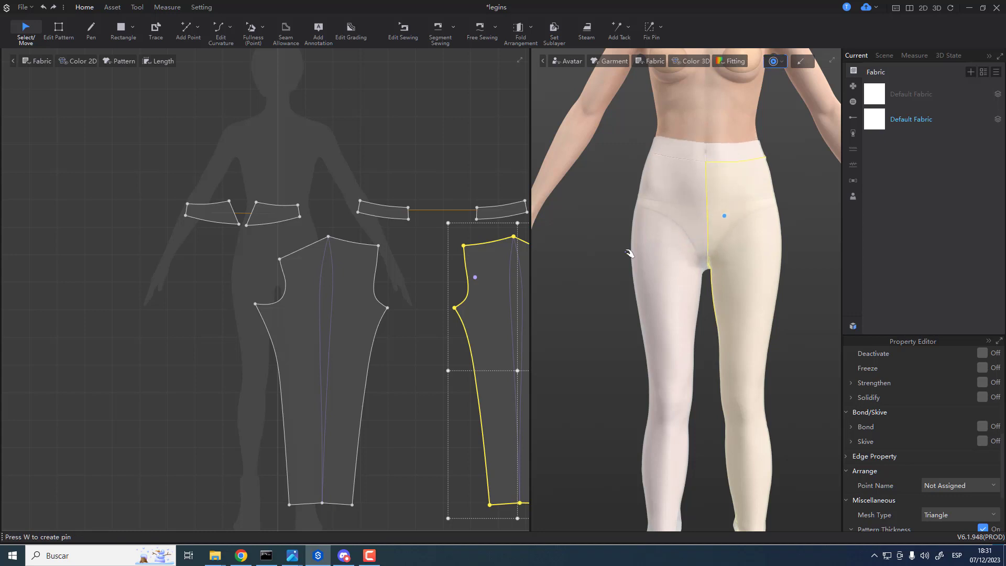
- Delete the leftover side seam internal lines from both merged leg patterns
{"action": "scroll", "coordinate": [264, 336], "scroll_direction": "up", "scroll_amount": 3}
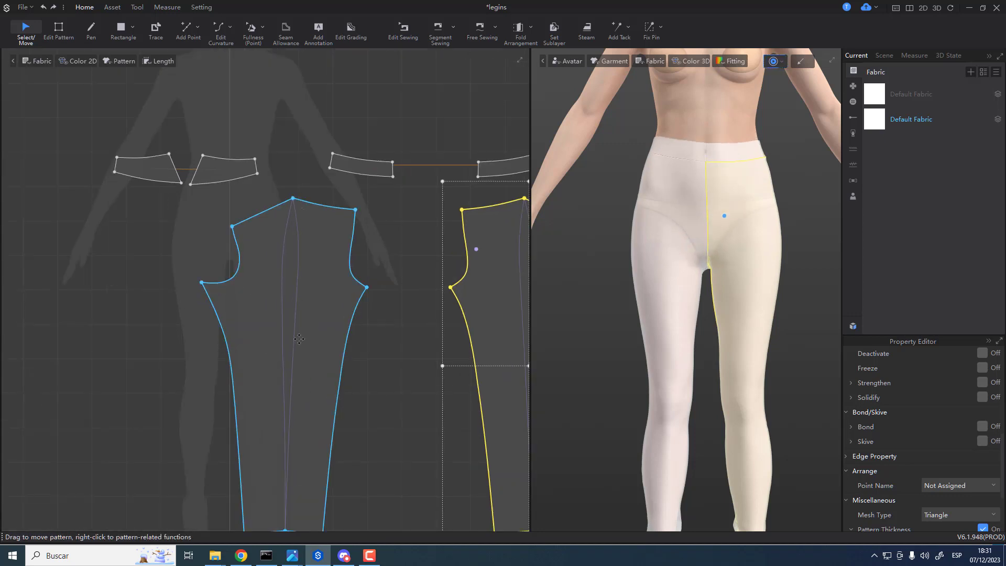
{"action": "key", "text": "i"}
{"action": "left_click", "coordinate": [284, 348]}
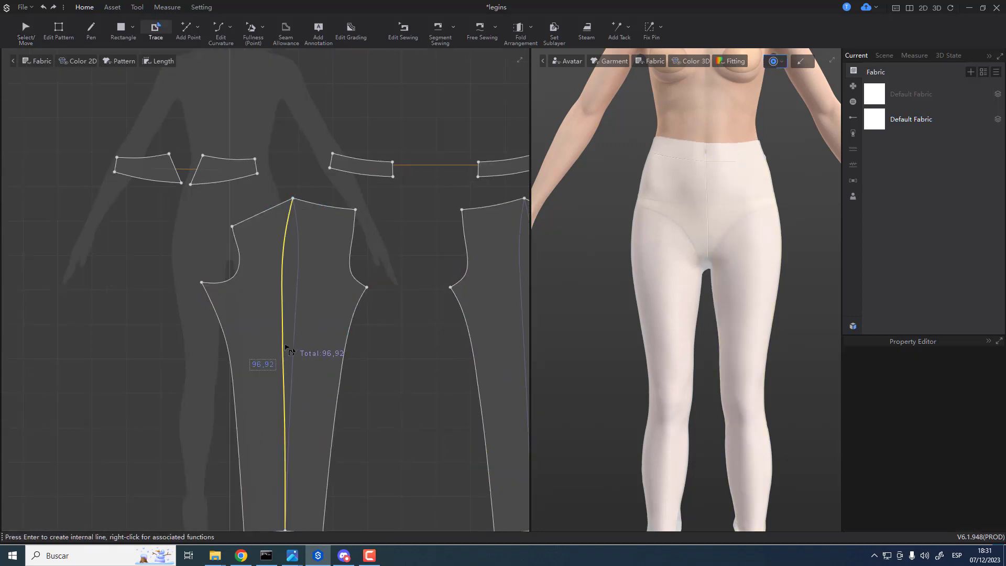
{"action": "key", "text": "Delete"}
{"action": "left_click", "coordinate": [294, 350]}
{"action": "key", "text": "Delete"}
{"action": "middle_click_drag", "start_coordinate": [392, 379], "coordinate": [286, 386]}
{"action": "left_click", "coordinate": [430, 273]}
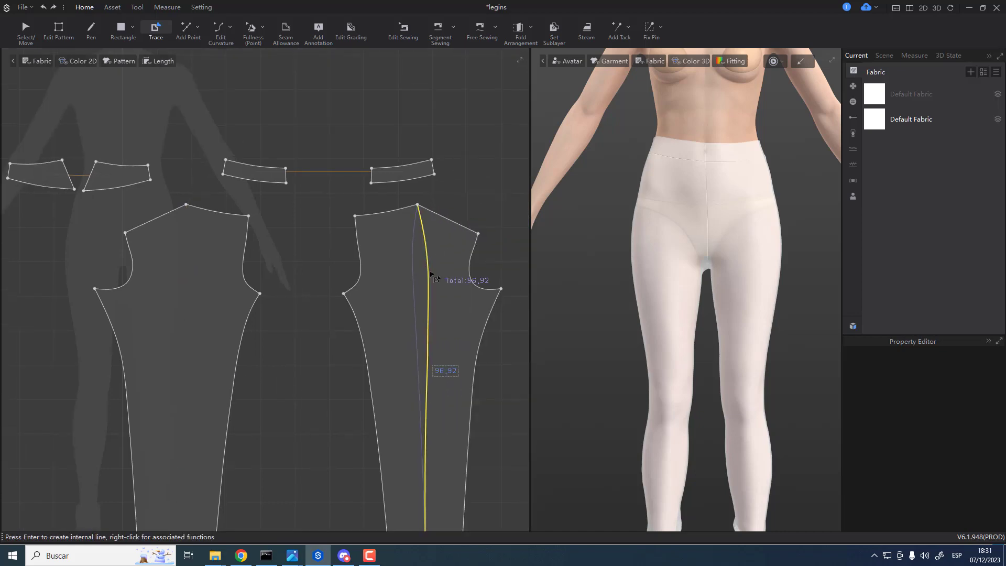
{"action": "key", "text": "Return"}
- Examine the waistband, the upper edge of the left leg pattern and their seam around the avatar's waist
{"action": "scroll", "coordinate": [432, 292], "scroll_direction": "down", "scroll_amount": 3}
{"action": "right_click_drag", "start_coordinate": [594, 295], "coordinate": [736, 151]}
{"action": "left_click", "coordinate": [735, 151]}
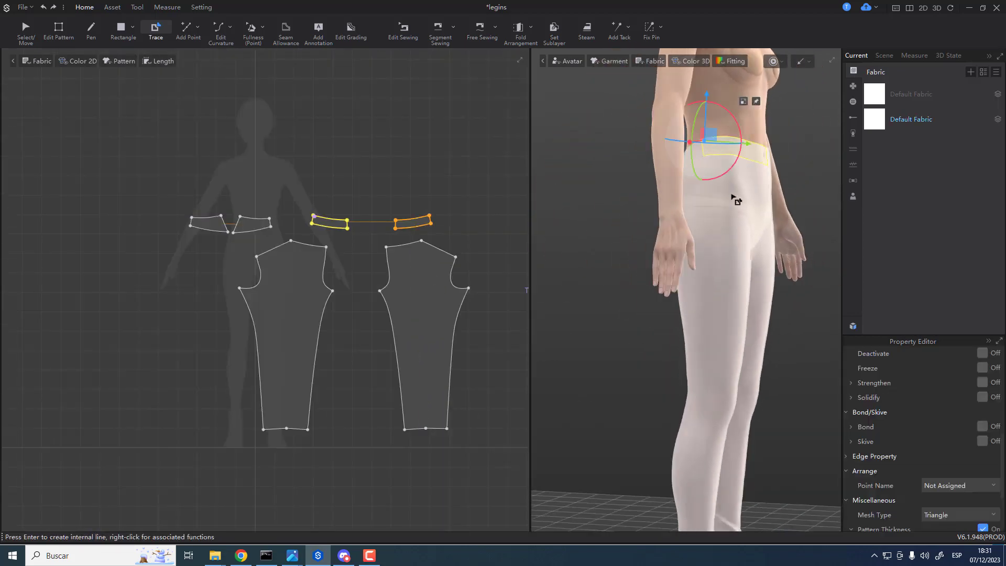
{"action": "left_click", "coordinate": [426, 245]}
{"action": "right_click_drag", "start_coordinate": [702, 282], "coordinate": [644, 300]}
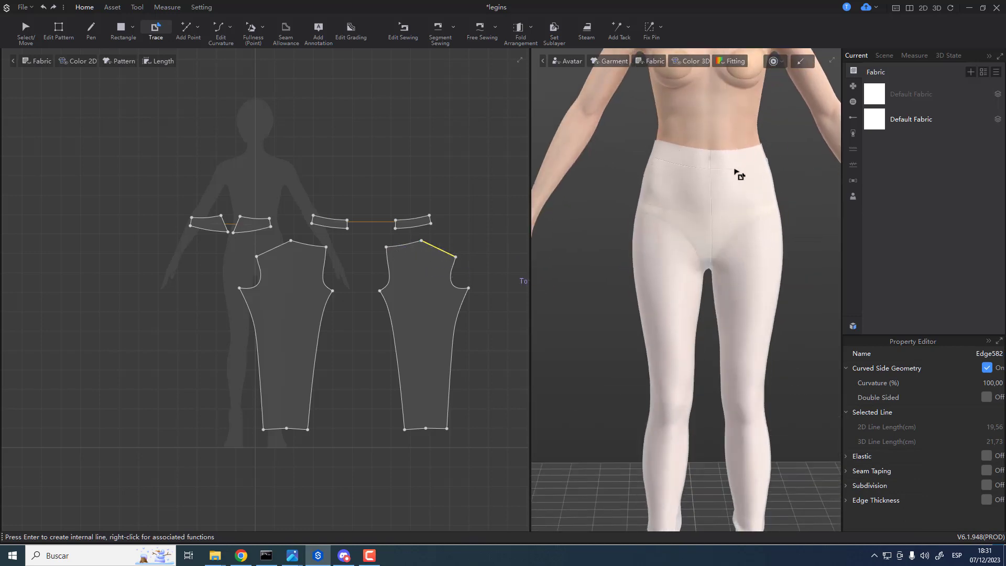
{"action": "right_click_drag", "start_coordinate": [734, 169], "coordinate": [689, 165]}
{"action": "left_click", "coordinate": [712, 148]}
{"action": "left_click", "coordinate": [705, 173]}
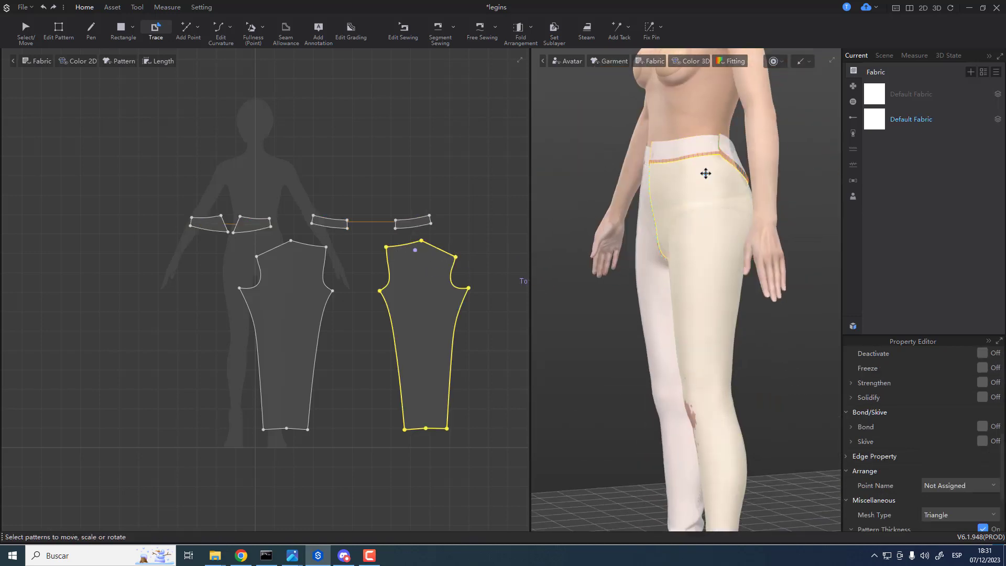
- Draw a zigzag internal line about 143.3 cm long across the avatar's right leg pattern, from its front crotch point to the hem corner
{"action": "key", "text": "space"}
{"action": "right_click_drag", "start_coordinate": [689, 283], "coordinate": [739, 283]}
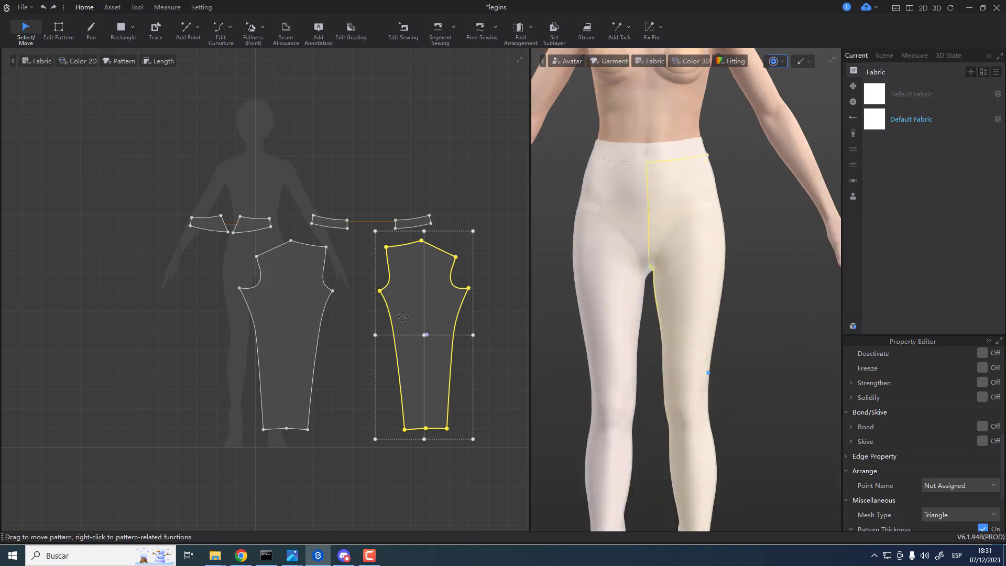
{"action": "middle_click_drag", "start_coordinate": [291, 313], "coordinate": [299, 302]}
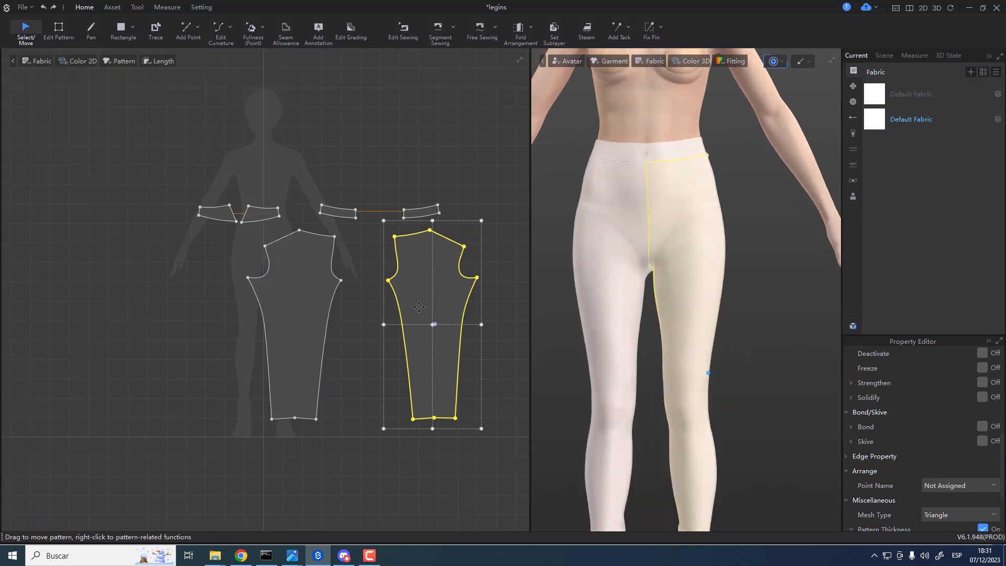
{"action": "key", "text": "h"}
{"action": "left_click", "coordinate": [341, 282]}
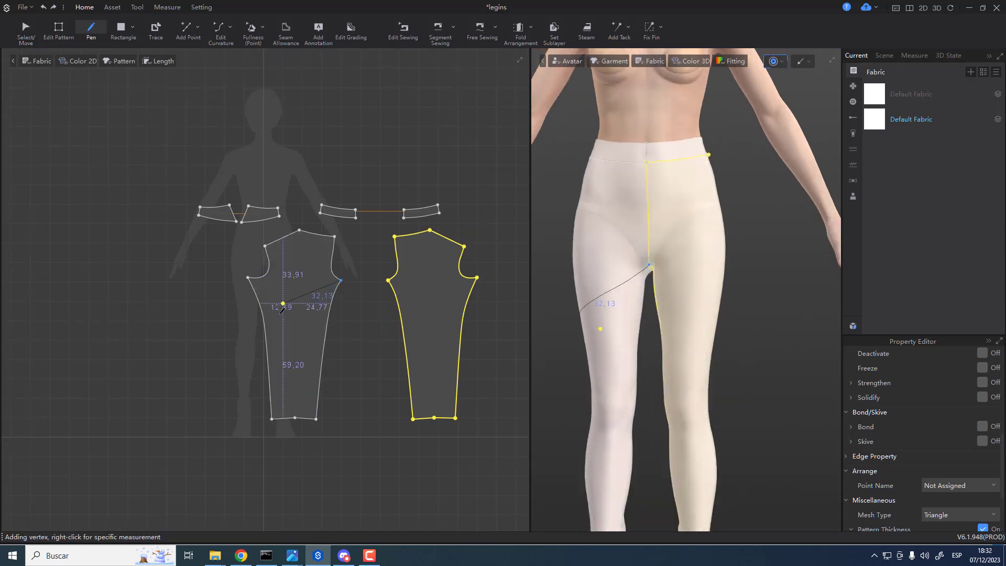
{"action": "left_click", "coordinate": [262, 314]}
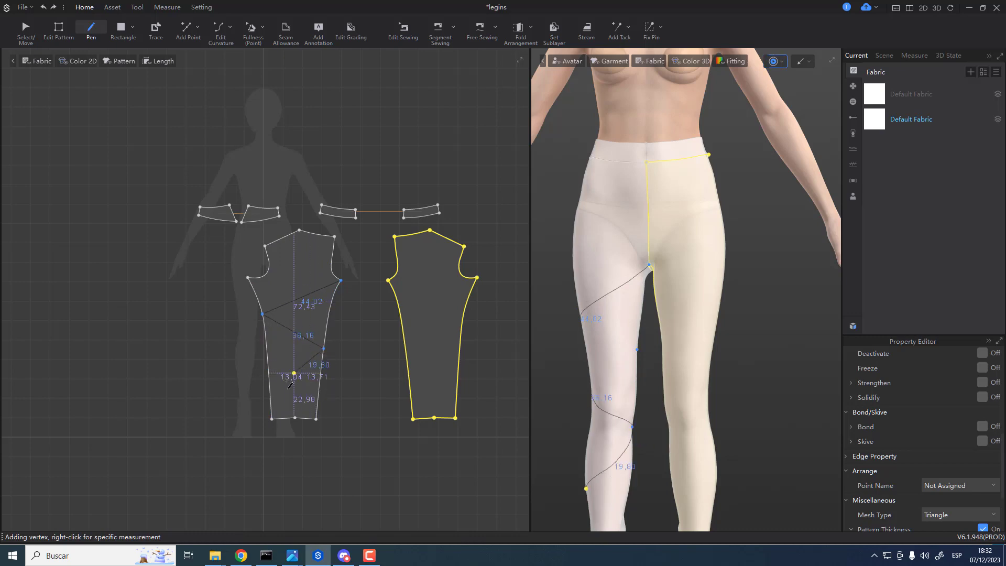
{"action": "left_click", "coordinate": [270, 388]}
{"action": "double_click", "coordinate": [316, 419]}
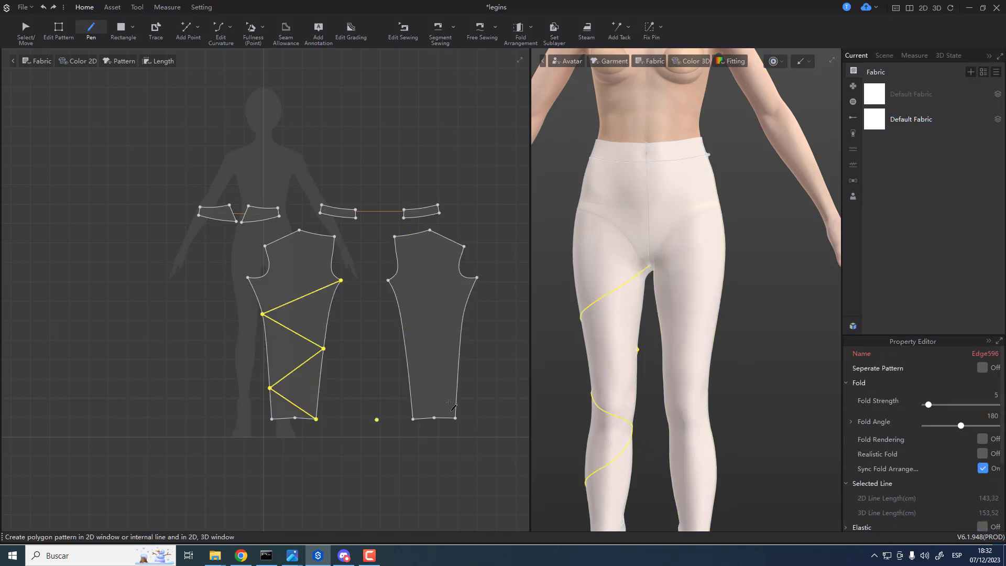
{"action": "right_click_drag", "start_coordinate": [603, 375], "coordinate": [632, 353]}
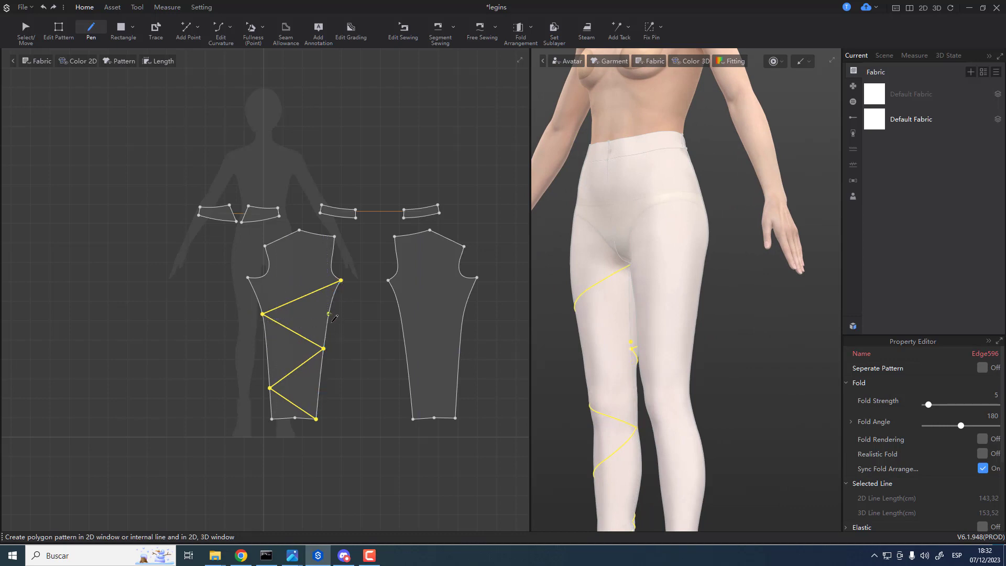
- Add three points along the inseam edges of the avatar's right leg pattern, one on the left edge and two on the right edge
{"action": "key", "text": "x"}
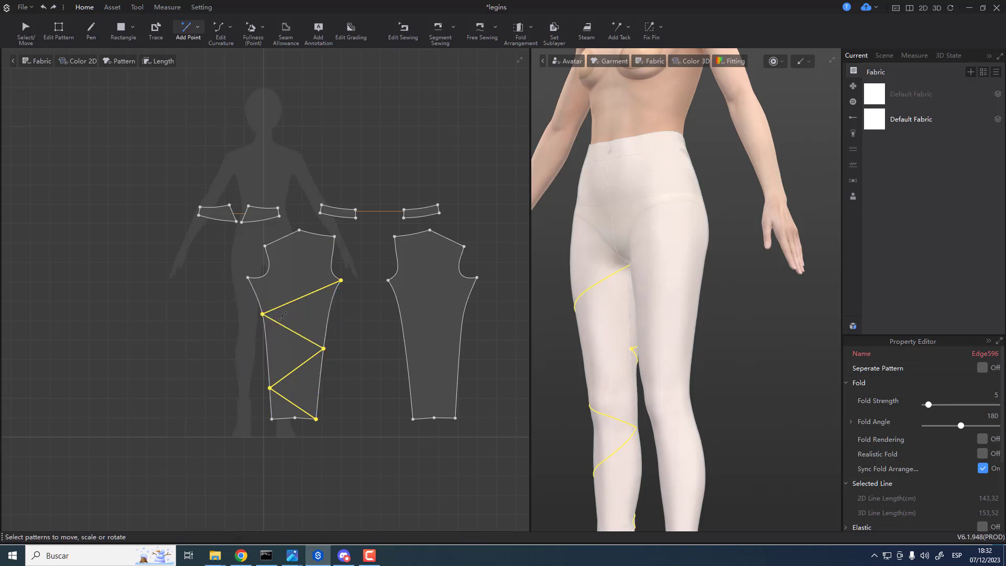
{"action": "left_click", "coordinate": [329, 314]}
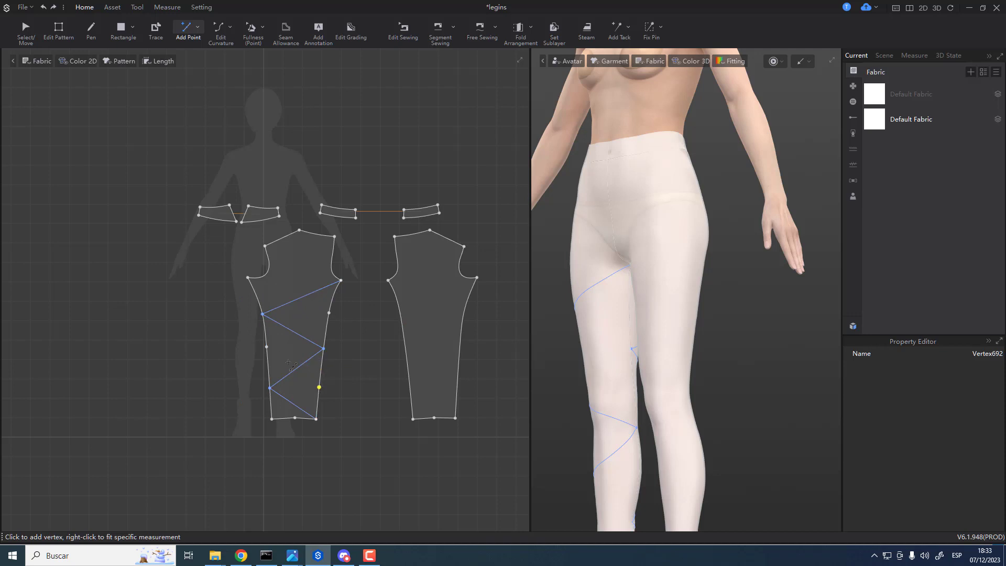
- Draw a second zigzag internal line about 105 cm long through the added points, crossing the first, and inspect it around the leg
{"action": "key", "text": "h"}
{"action": "left_click", "coordinate": [319, 386]}
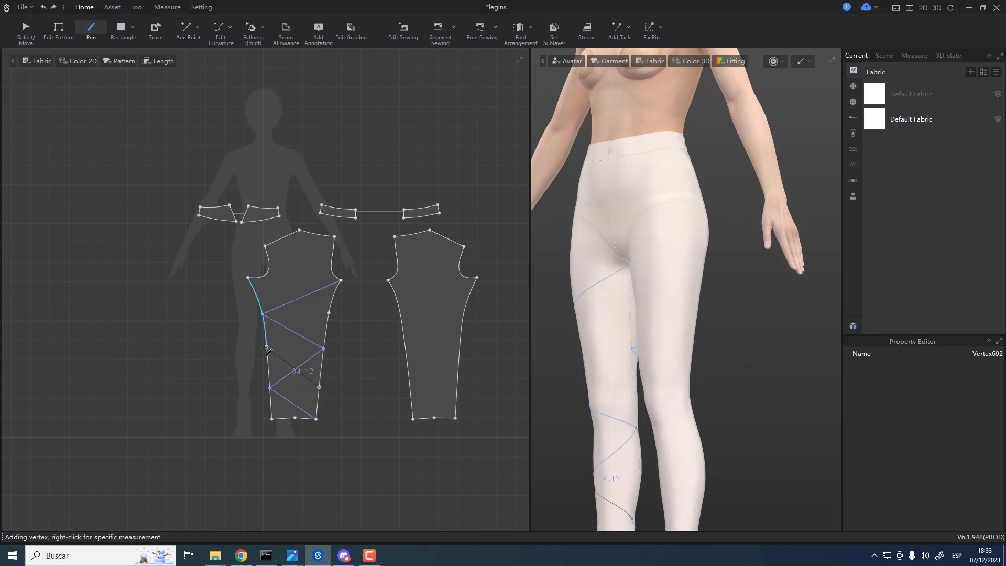
{"action": "left_click", "coordinate": [329, 313]}
{"action": "double_click", "coordinate": [262, 314]}
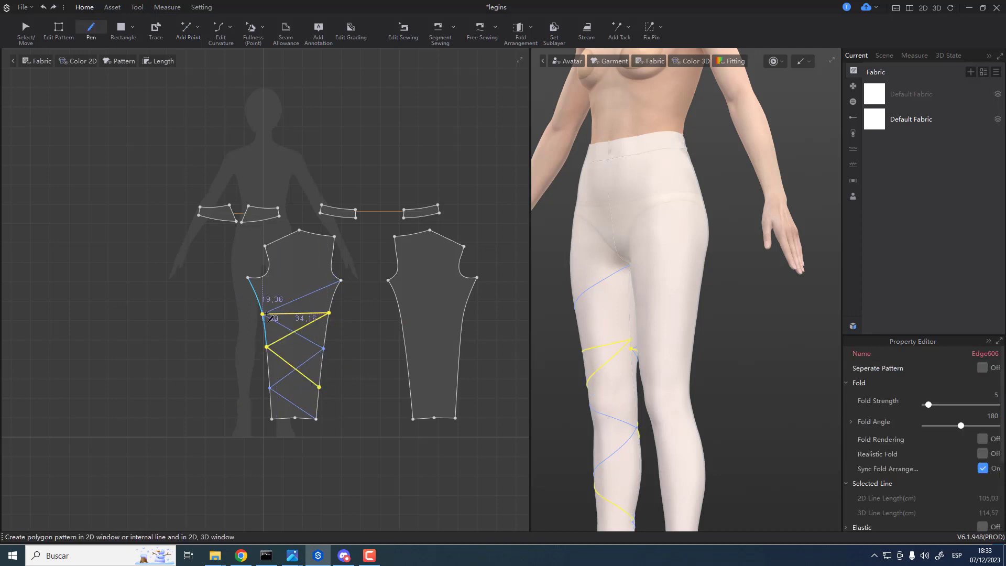
{"action": "right_click_drag", "start_coordinate": [571, 389], "coordinate": [845, 352]}
{"action": "right_click_drag", "start_coordinate": [657, 350], "coordinate": [680, 323]}
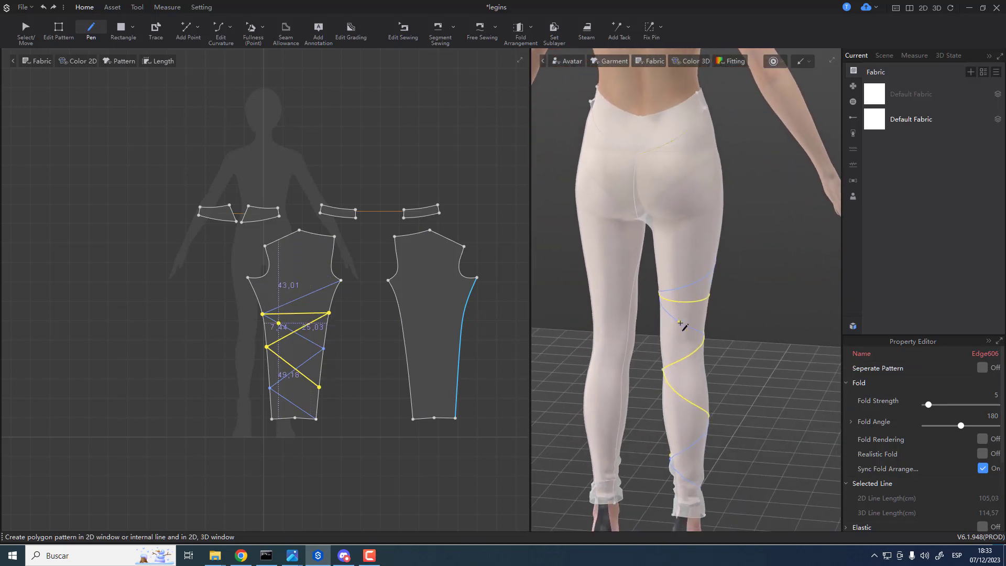
{"action": "right_click_drag", "start_coordinate": [701, 362], "coordinate": [623, 299]}
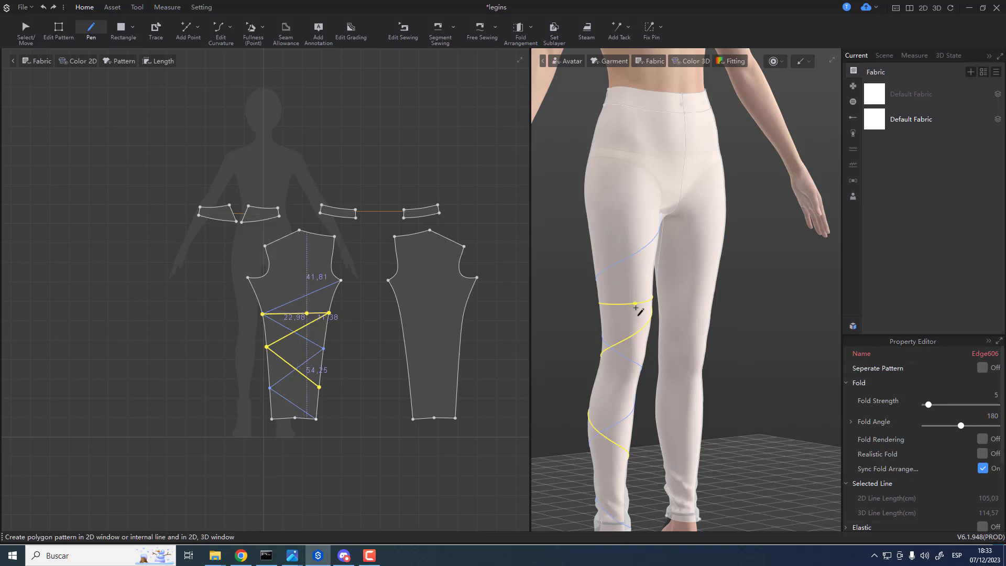
- Delete all segments of the second zigzag internal line from the avatar's right leg pattern
{"action": "key", "text": "z"}
{"action": "left_click", "coordinate": [375, 347]}
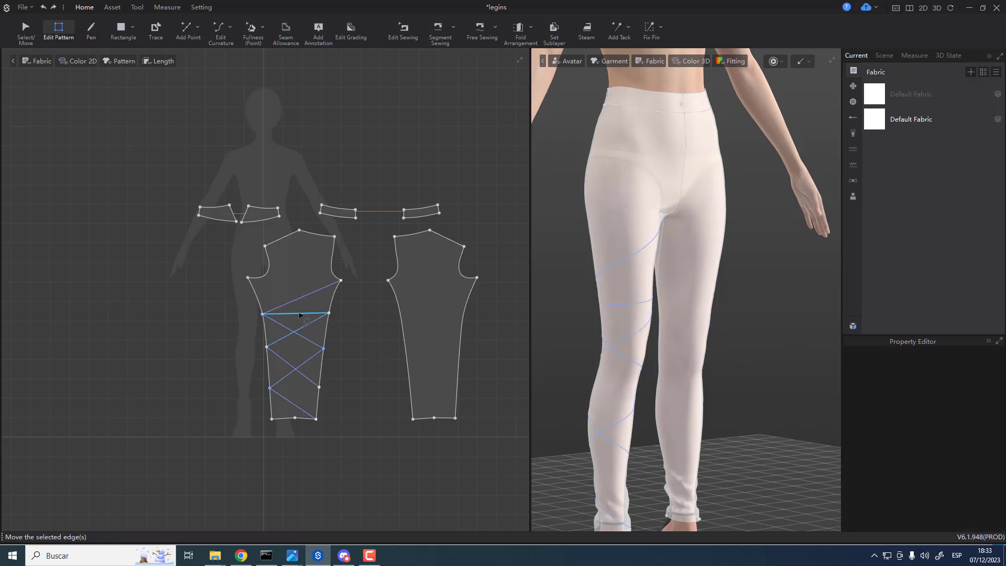
{"action": "left_click", "coordinate": [640, 301]}
{"action": "left_click", "coordinate": [632, 349]}
{"action": "right_click_drag", "start_coordinate": [630, 347], "coordinate": [651, 348]}
{"action": "left_click", "coordinate": [637, 305]}
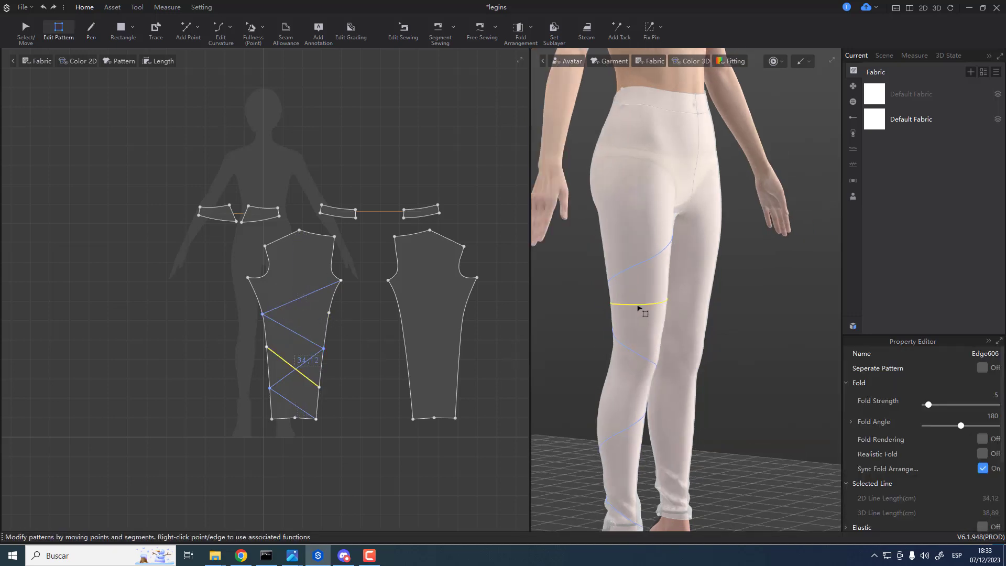
{"action": "right_click_drag", "start_coordinate": [639, 308], "coordinate": [687, 330]}
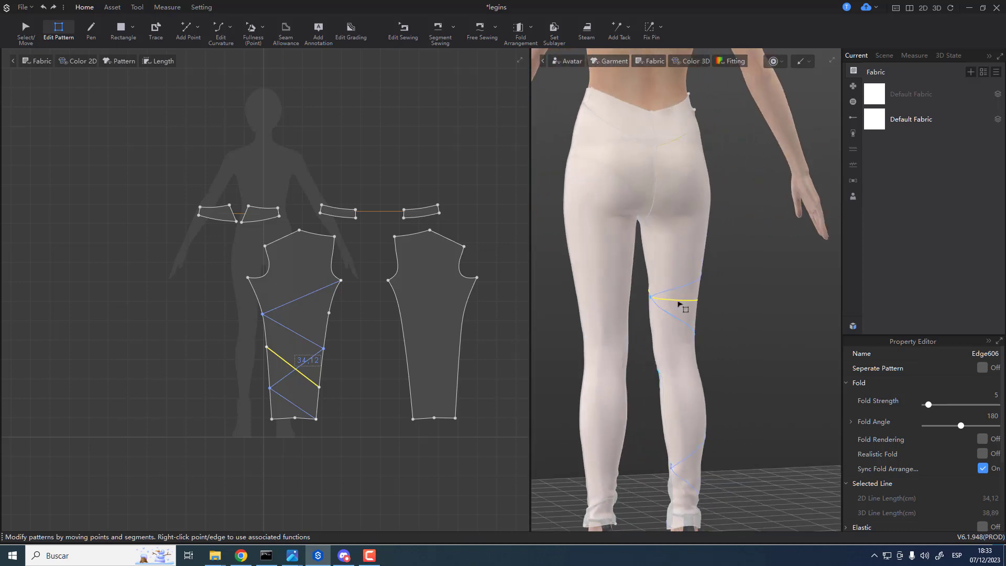
{"action": "key", "text": "Delete"}
{"action": "left_click", "coordinate": [651, 328]}
{"action": "left_click", "coordinate": [689, 341]}
{"action": "left_click", "coordinate": [677, 318]}
{"action": "right_click_drag", "start_coordinate": [752, 344], "coordinate": [635, 300]}
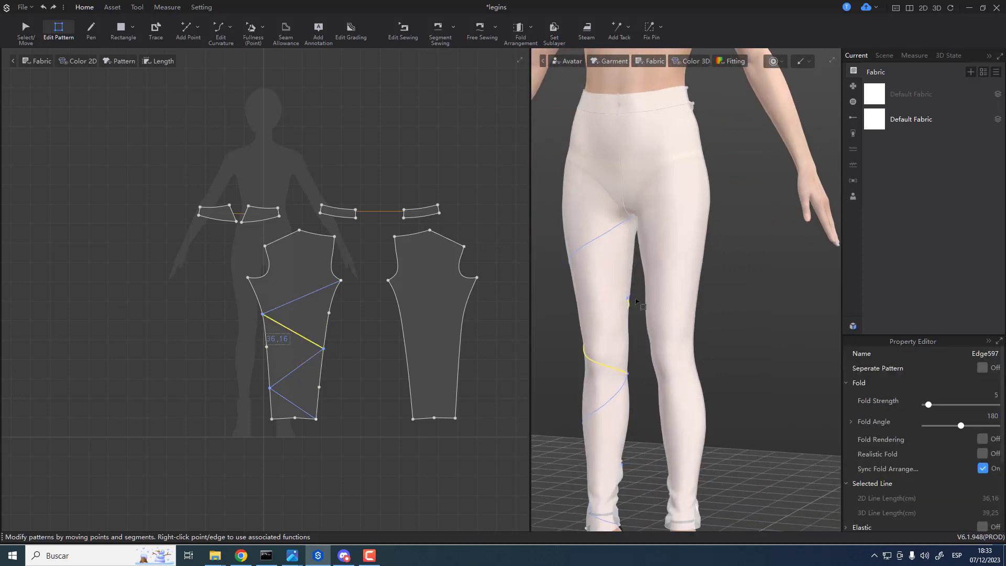
{"action": "left_click", "coordinate": [627, 300]}
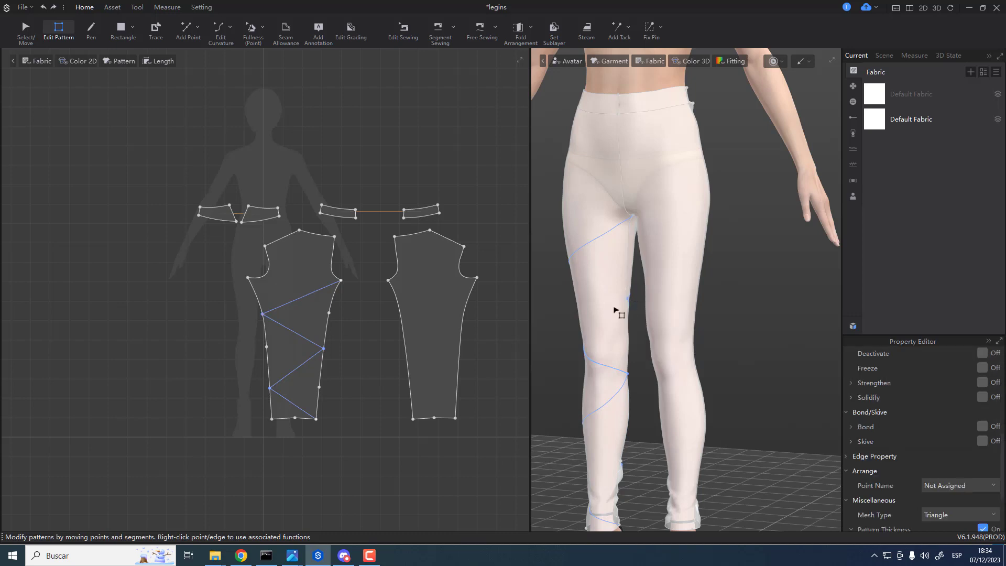
- Draw a diagonal internal line about 36.6 cm long from the upper added point on the right edge down to the left edge's point
{"action": "key", "text": "h"}
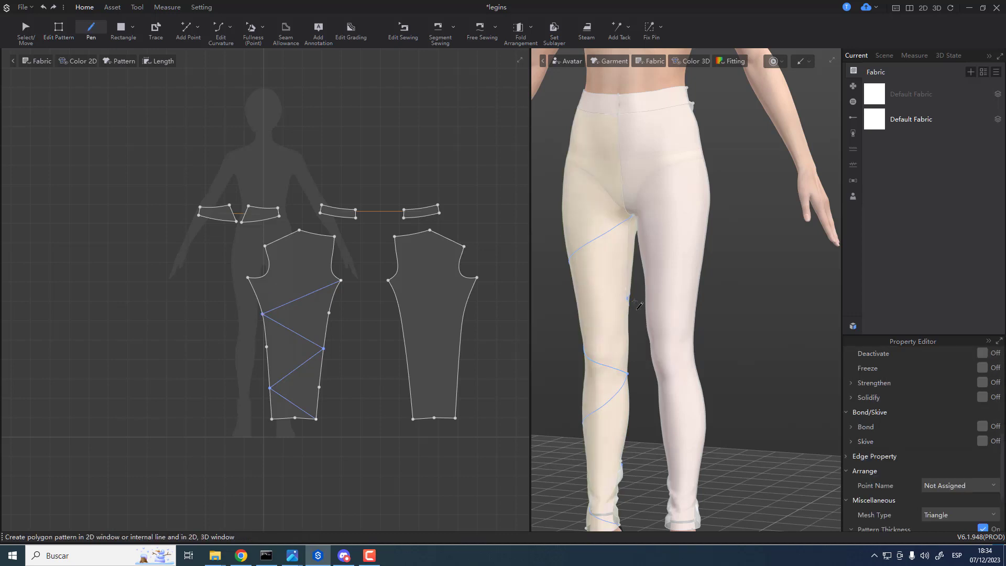
{"action": "left_click", "coordinate": [329, 313]}
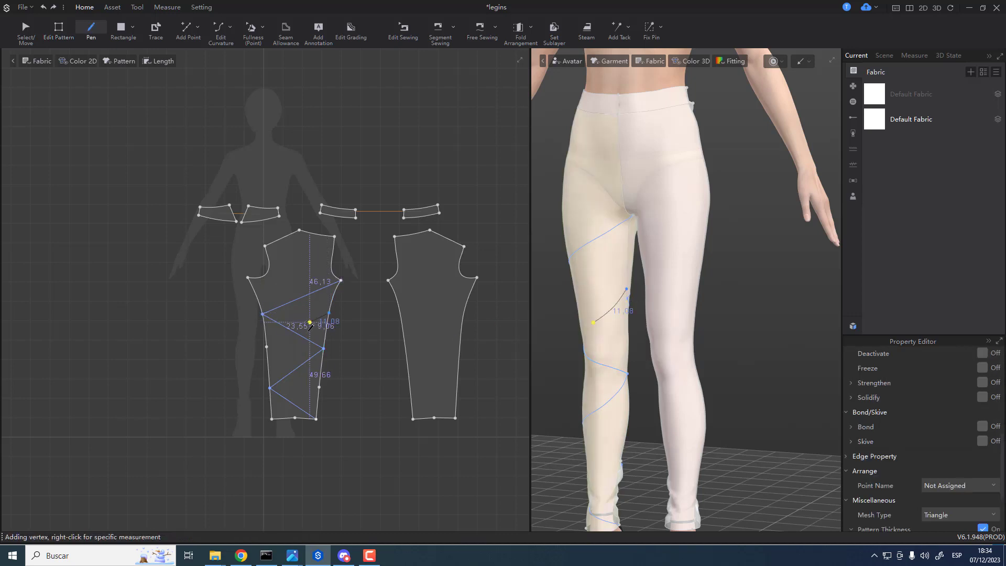
{"action": "left_click", "coordinate": [268, 347]}
{"action": "right_click_drag", "start_coordinate": [681, 353], "coordinate": [815, 367]}
{"action": "right_click_drag", "start_coordinate": [676, 335], "coordinate": [853, 330]}
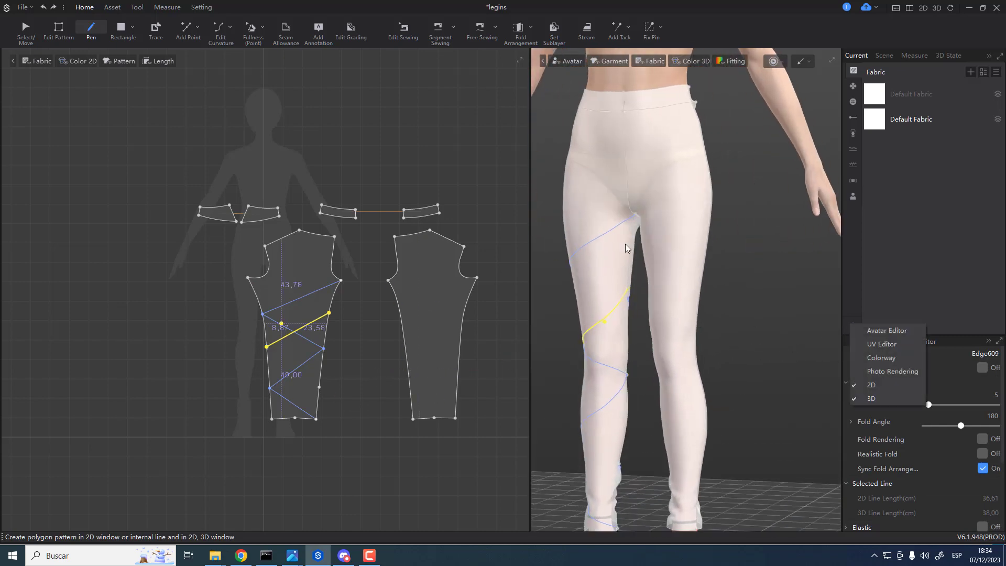
{"action": "right_click_drag", "start_coordinate": [558, 264], "coordinate": [752, 392]}
{"action": "right_click_drag", "start_coordinate": [602, 367], "coordinate": [720, 397]}
{"action": "left_click", "coordinate": [607, 361]}
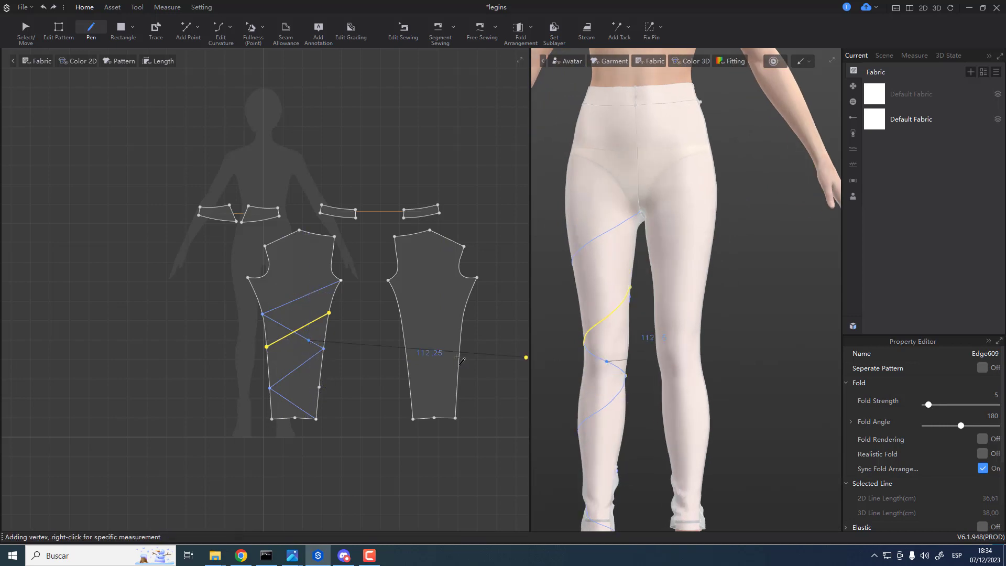
- Delete the first zigzag internal line, keeping the single diagonal line on the avatar's right leg pattern
{"action": "key", "text": "z"}
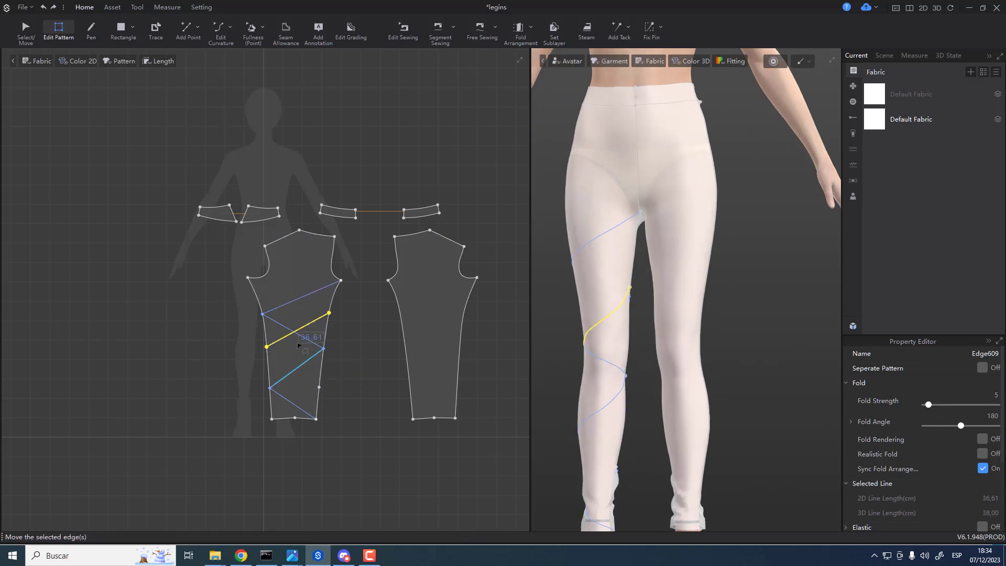
{"action": "left_click", "coordinate": [302, 336]}
{"action": "key", "text": "Delete"}
{"action": "left_click", "coordinate": [303, 338]}
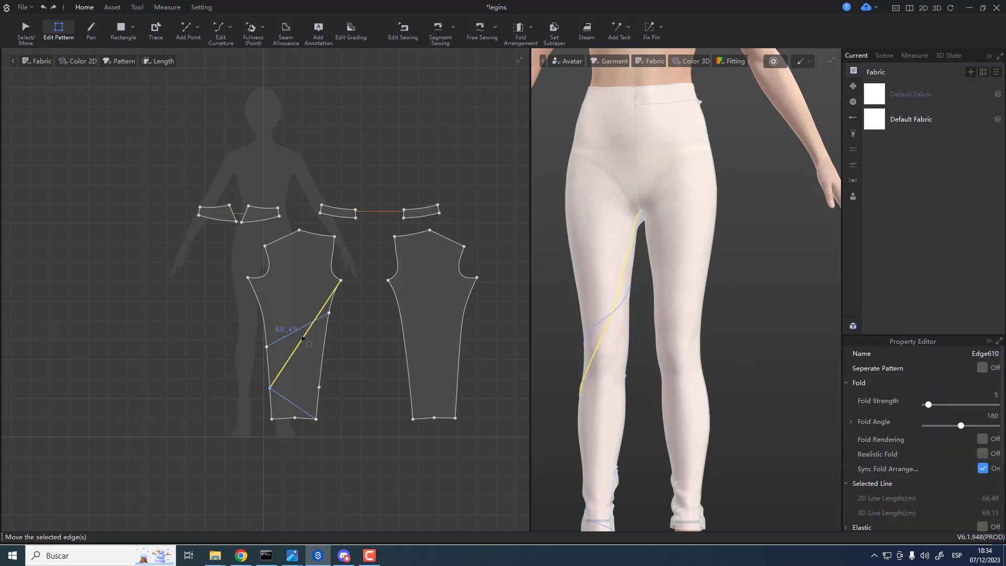
{"action": "key", "text": "Delete"}
- Draw an internal line about 43.8 cm long from the upper left inseam edge to the right crotch point, above the existing diagonal
{"action": "right_click_drag", "start_coordinate": [550, 335], "coordinate": [503, 361]}
{"action": "right_click_drag", "start_coordinate": [622, 338], "coordinate": [571, 338]}
{"action": "right_click", "coordinate": [625, 294]}
{"action": "right_click_drag", "start_coordinate": [639, 302], "coordinate": [718, 368]}
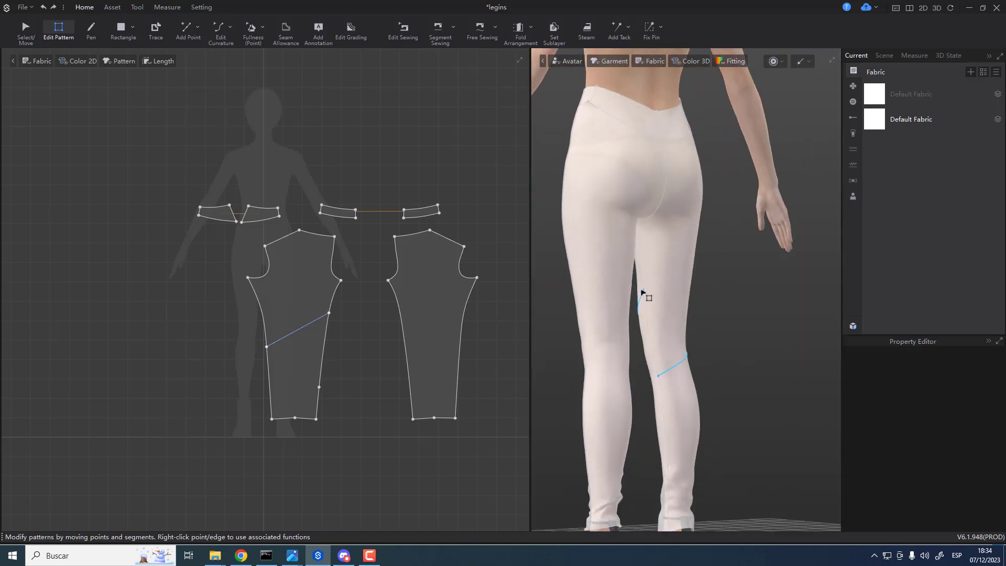
{"action": "key", "text": "h"}
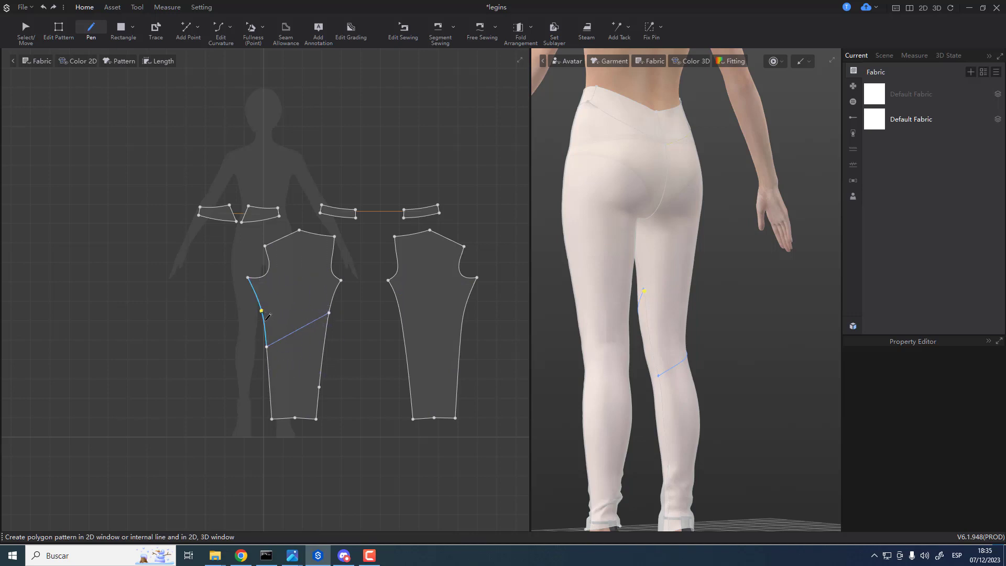
{"action": "scroll", "coordinate": [267, 320], "scroll_direction": "up", "scroll_amount": 4}
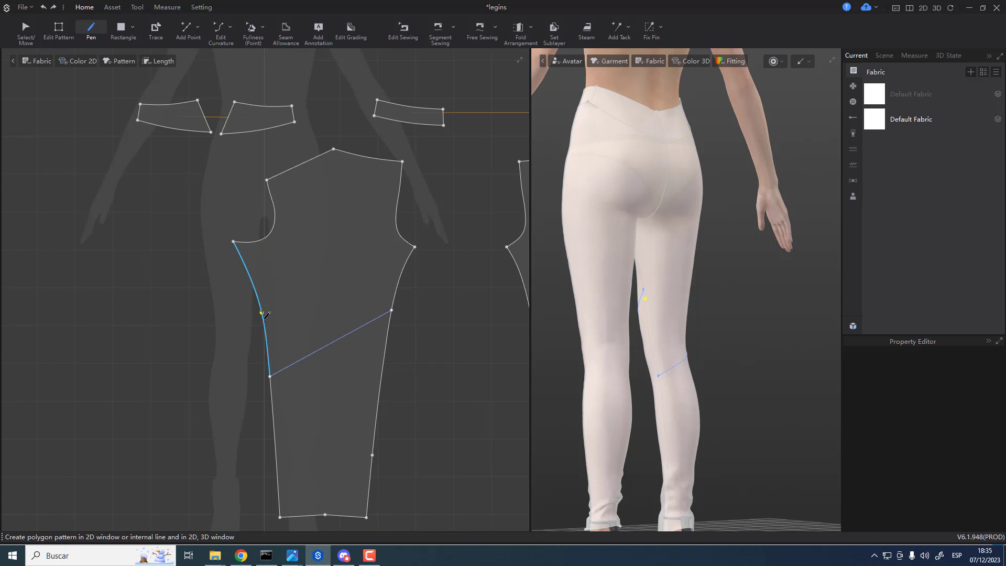
{"action": "left_click", "coordinate": [260, 306]}
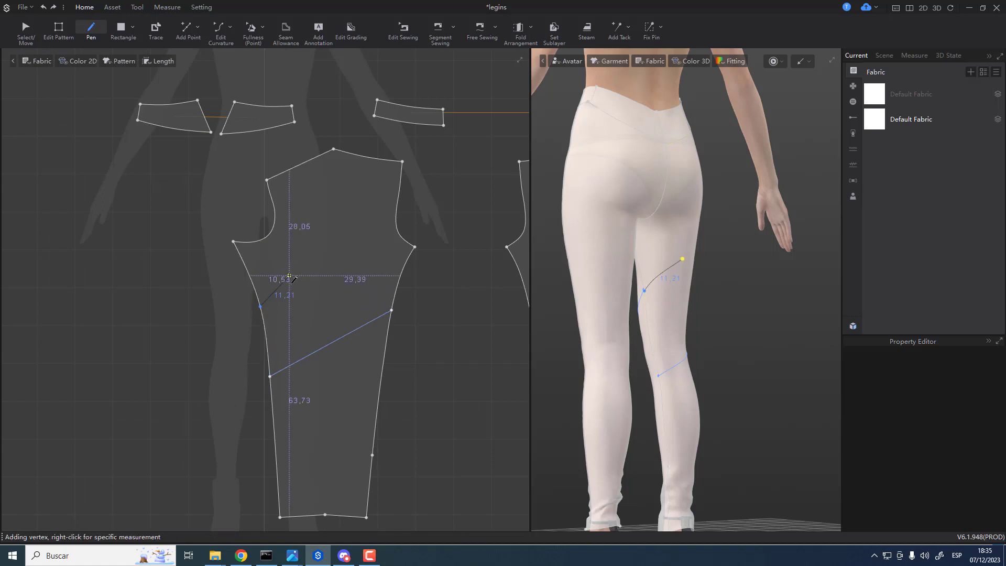
{"action": "double_click", "coordinate": [418, 249]}
{"action": "right_click_drag", "start_coordinate": [636, 340], "coordinate": [664, 335]}
{"action": "scroll", "coordinate": [664, 335], "scroll_direction": "up", "scroll_amount": 2}
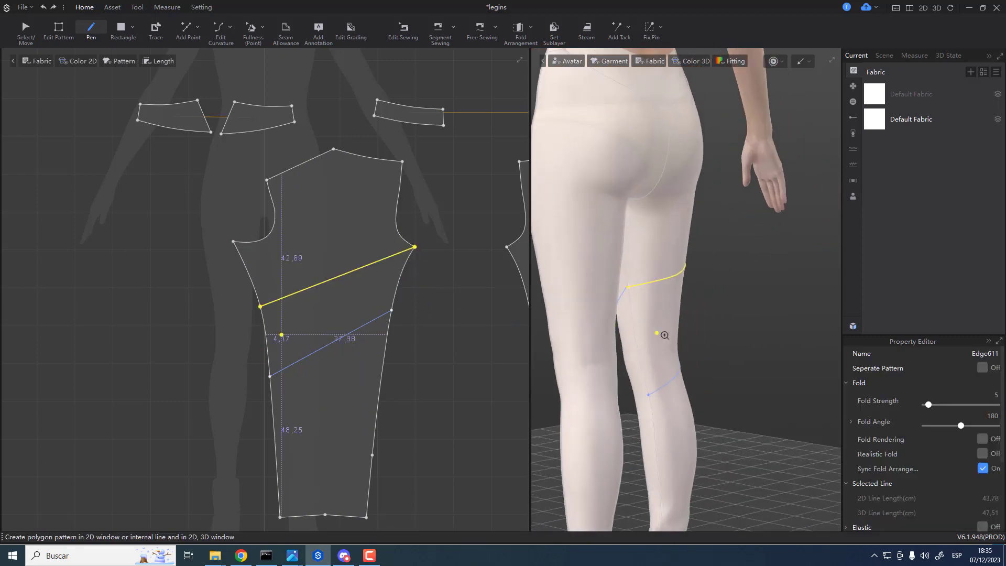
{"action": "scroll", "coordinate": [664, 335], "scroll_direction": "up", "scroll_amount": 3}
{"action": "left_click", "coordinate": [615, 308]}
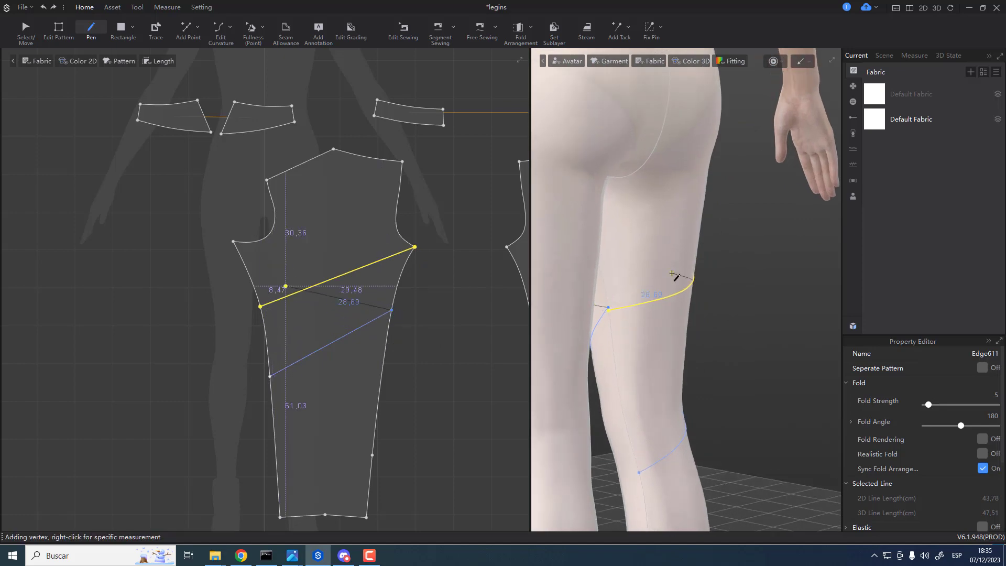
{"action": "right_click_drag", "start_coordinate": [669, 278], "coordinate": [644, 282]}
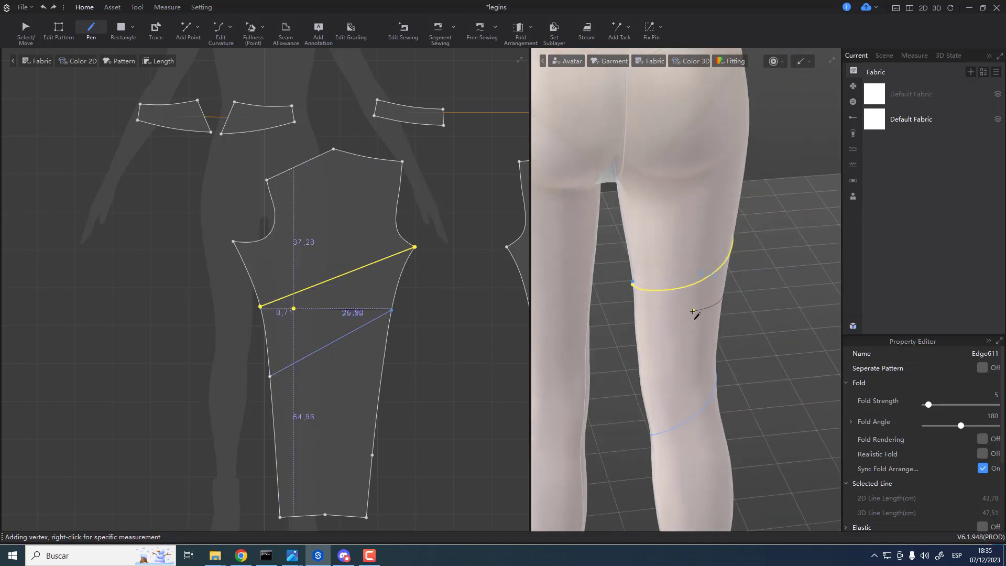
{"action": "key", "text": "Escape"}
- Draw an internal line about 34.1 cm long from the existing diagonal's lower left end down to the lower point on the right edge
{"action": "scroll", "coordinate": [692, 321], "scroll_direction": "down", "scroll_amount": 3}
{"action": "right_click_drag", "start_coordinate": [691, 321], "coordinate": [452, 306]}
{"action": "right_click_drag", "start_coordinate": [631, 303], "coordinate": [806, 343]}
{"action": "right_click_drag", "start_coordinate": [634, 360], "coordinate": [667, 422]}
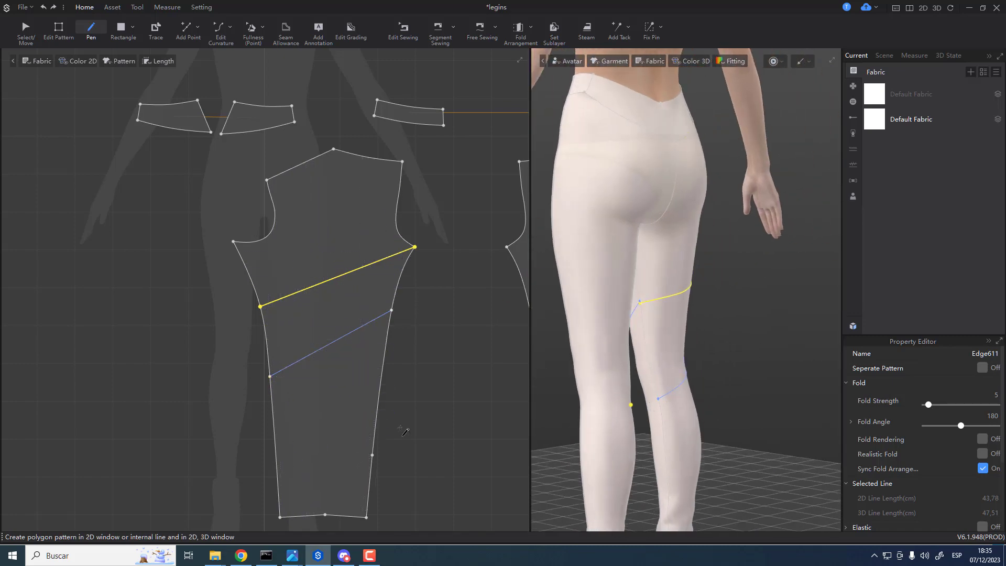
{"action": "left_click", "coordinate": [270, 377]}
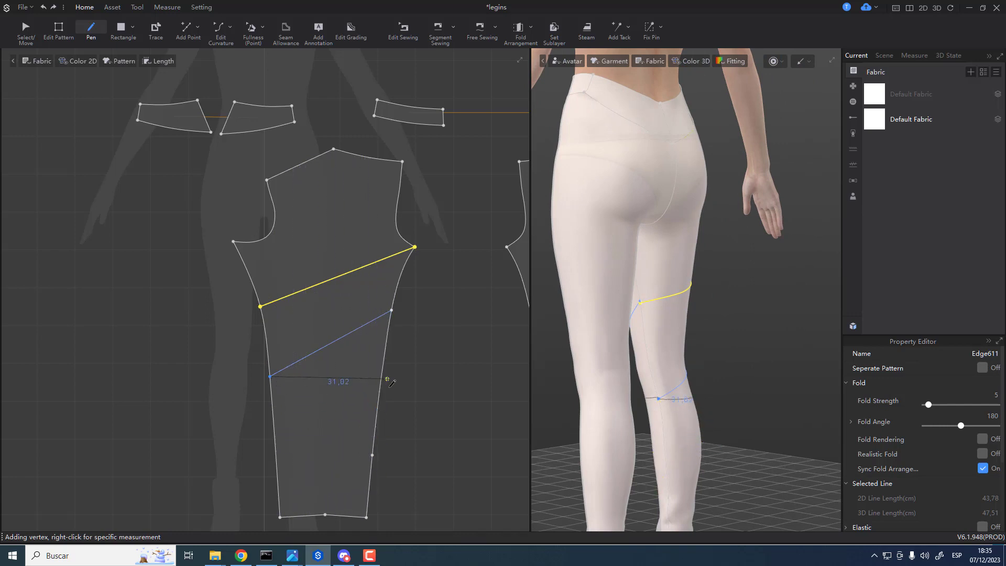
{"action": "left_click", "coordinate": [373, 455]}
- Draw a crossing internal line about 35.2 cm long from the right edge near the knee down to the lower left edge
{"action": "right_click_drag", "start_coordinate": [548, 436], "coordinate": [599, 415]}
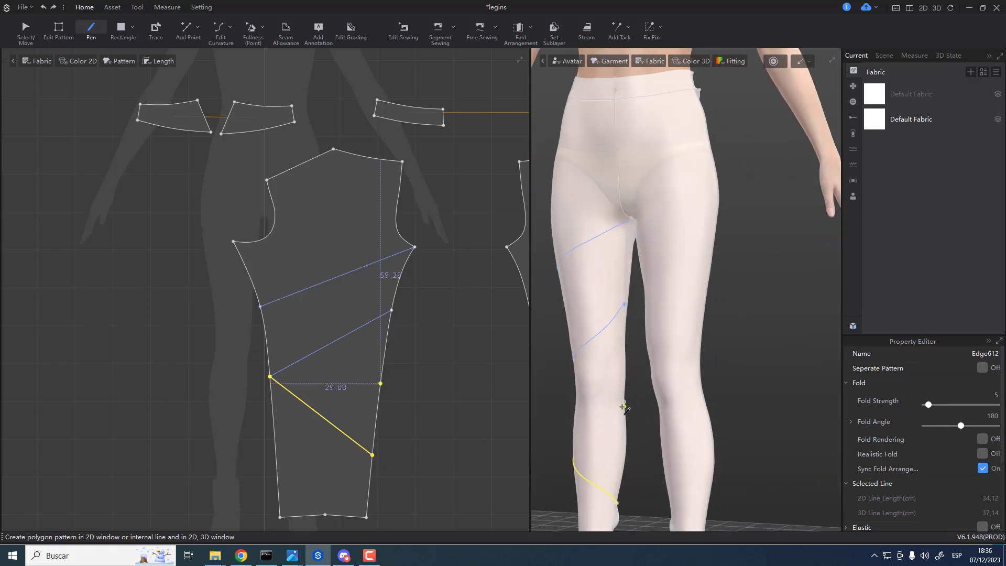
{"action": "left_click", "coordinate": [381, 383]}
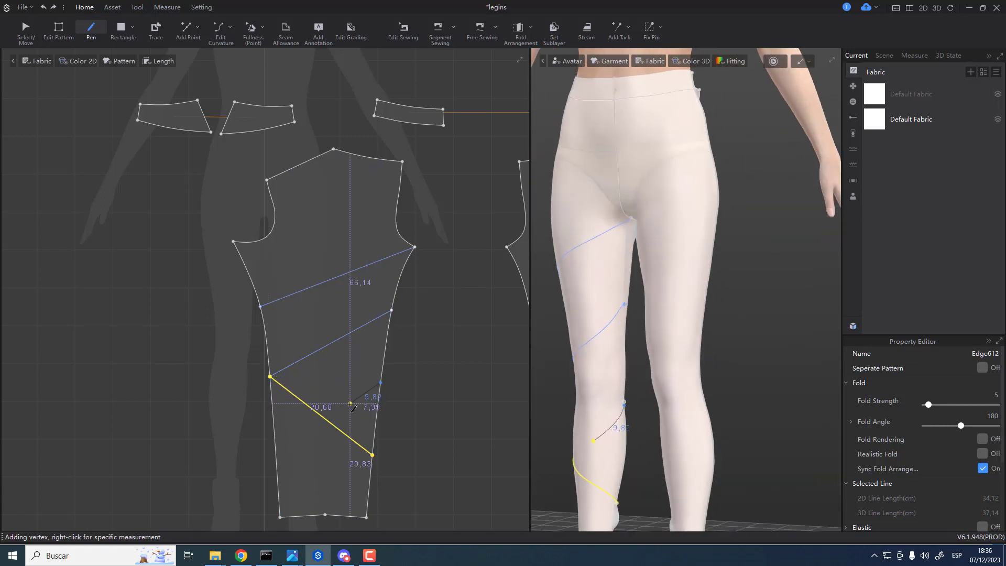
{"action": "left_click", "coordinate": [277, 466]}
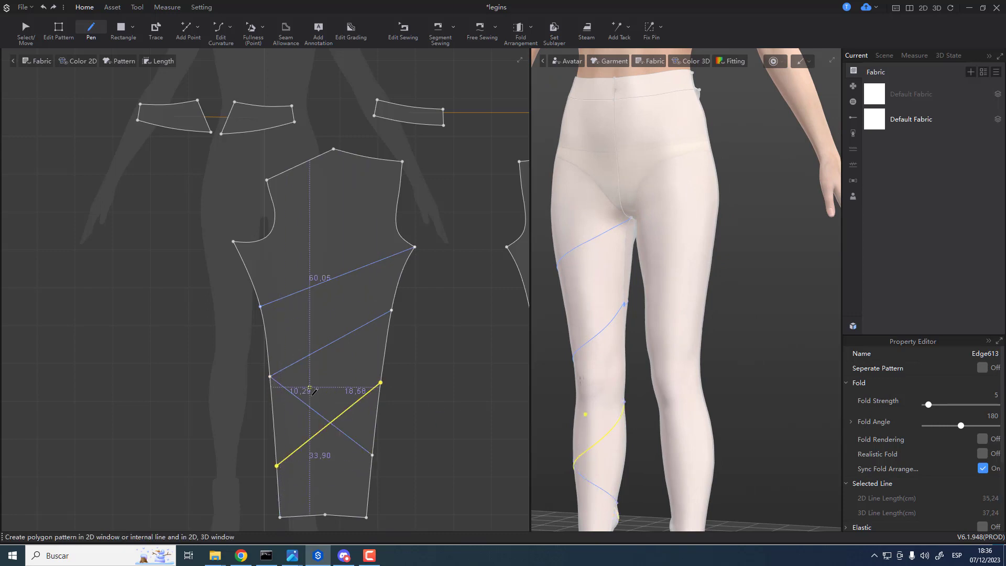
- Delete the crossing internal line that runs from the middle diagonal's left end down to the lower point on the right edge
{"action": "middle_click_drag", "start_coordinate": [439, 363], "coordinate": [413, 337]}
{"action": "right_click_drag", "start_coordinate": [545, 369], "coordinate": [653, 373]}
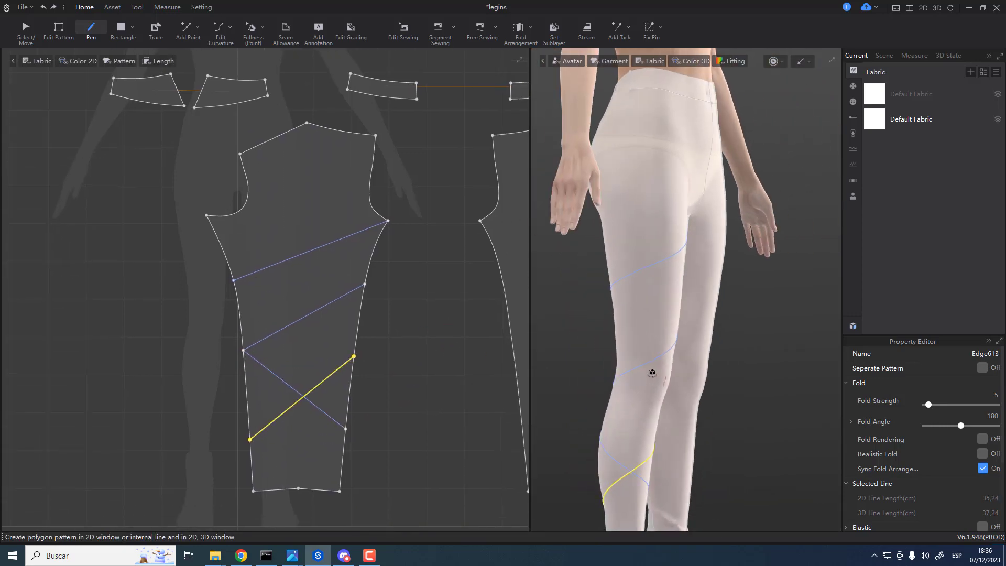
{"action": "right_click_drag", "start_coordinate": [596, 450], "coordinate": [670, 442]}
{"action": "key", "text": "z"}
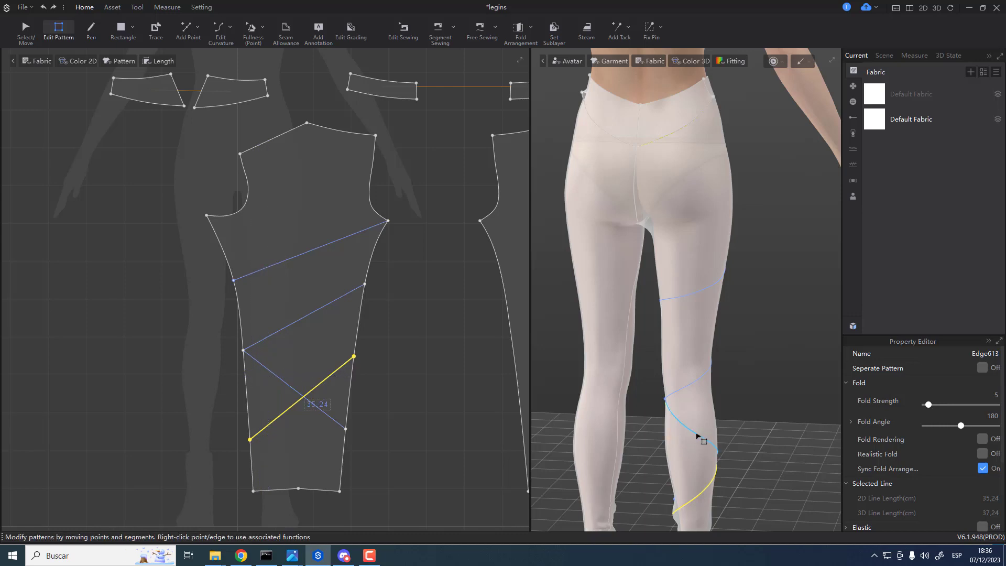
{"action": "key", "text": "Escape"}
{"action": "right_click_drag", "start_coordinate": [631, 418], "coordinate": [422, 397]}
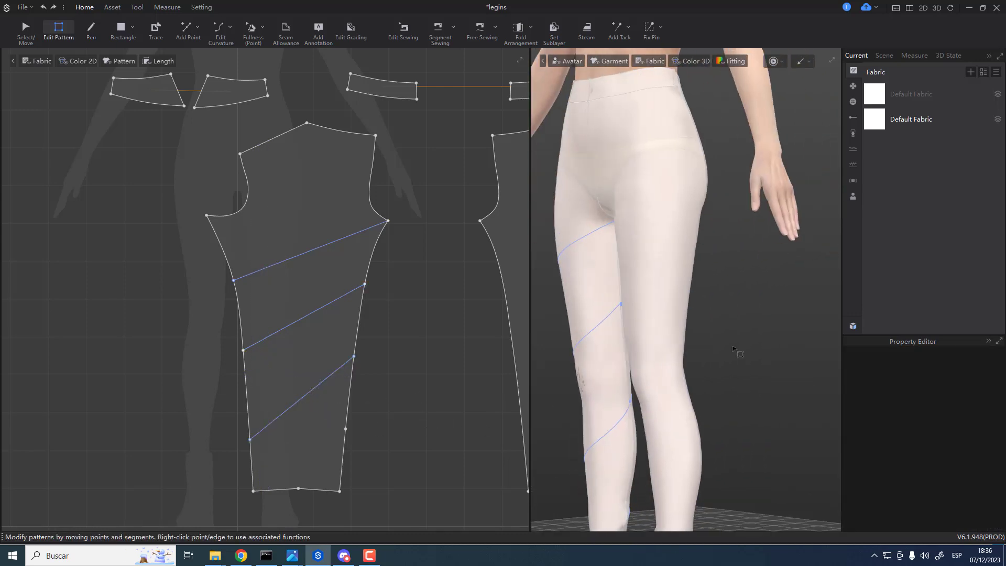
- Nudge the upper diagonal's left endpoint slightly up the inseam edge so it meets the middle diagonal's end across the seam
{"action": "right_click_drag", "start_coordinate": [592, 369], "coordinate": [681, 310]}
{"action": "scroll", "coordinate": [682, 310], "scroll_direction": "up", "scroll_amount": 7}
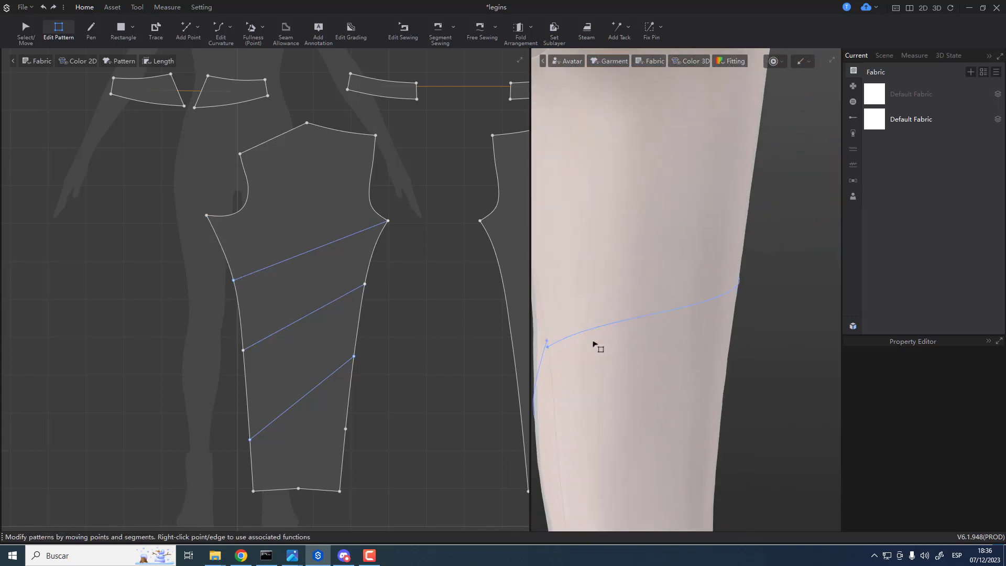
{"action": "middle_click_drag", "start_coordinate": [594, 342], "coordinate": [640, 355]}
{"action": "left_click", "coordinate": [597, 360]}
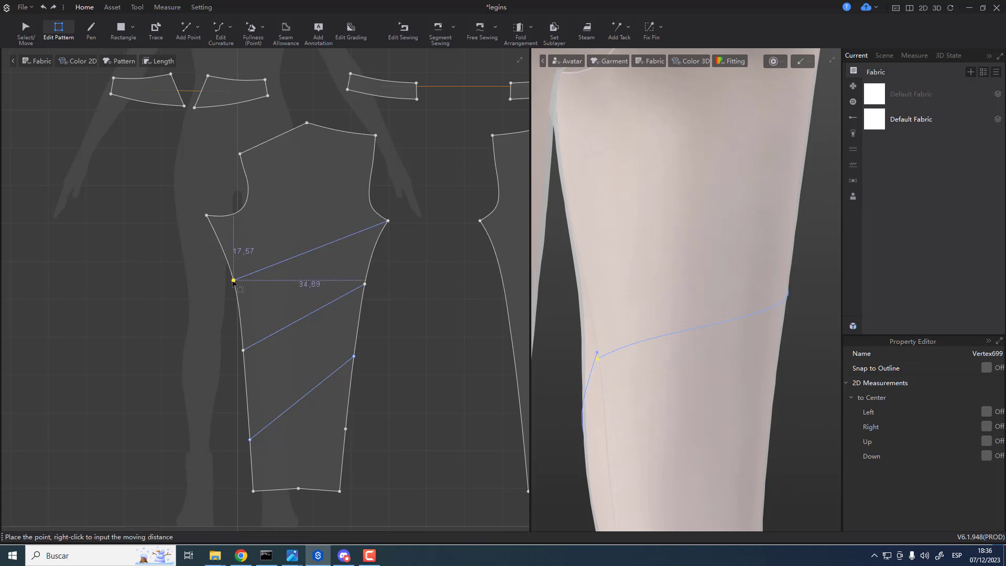
{"action": "left_click_drag", "start_coordinate": [233, 281], "coordinate": [232, 279]}
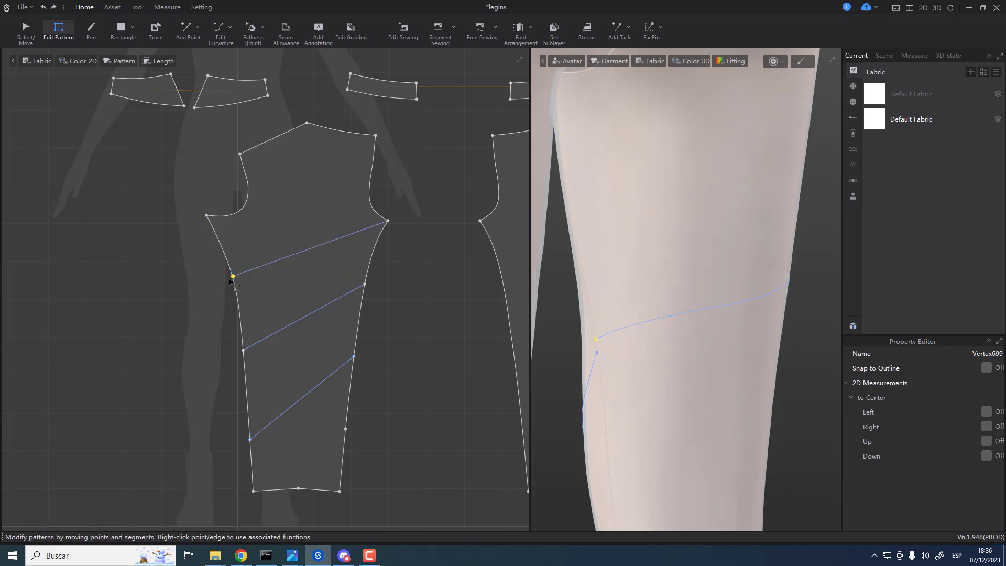
{"action": "key", "text": "ctrl+z"}
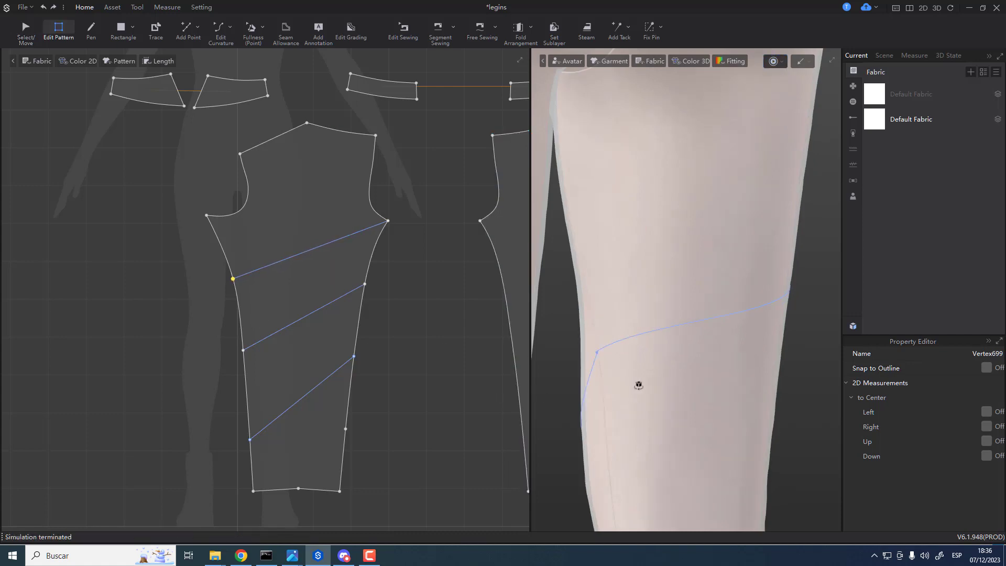
{"action": "right_click_drag", "start_coordinate": [639, 386], "coordinate": [647, 360]}
{"action": "middle_click_drag", "start_coordinate": [647, 361], "coordinate": [723, 361]}
- Nudge the middle diagonal's left endpoint slightly down the inseam edge so it meets the lowest diagonal's end across the seam
{"action": "scroll", "coordinate": [727, 346], "scroll_direction": "down", "scroll_amount": 4}
{"action": "right_click_drag", "start_coordinate": [727, 343], "coordinate": [580, 339]}
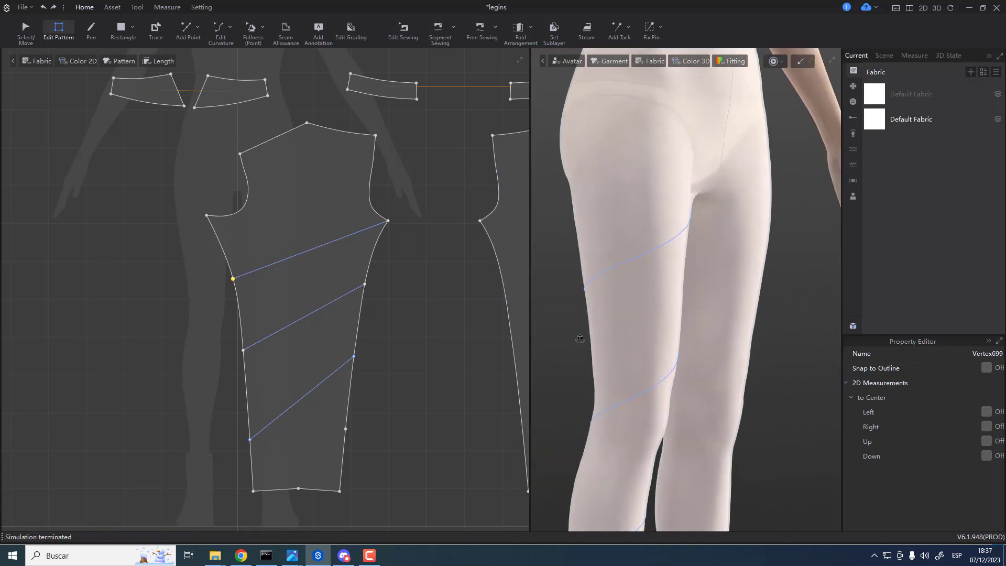
{"action": "scroll", "coordinate": [646, 346], "scroll_direction": "down", "scroll_amount": 6}
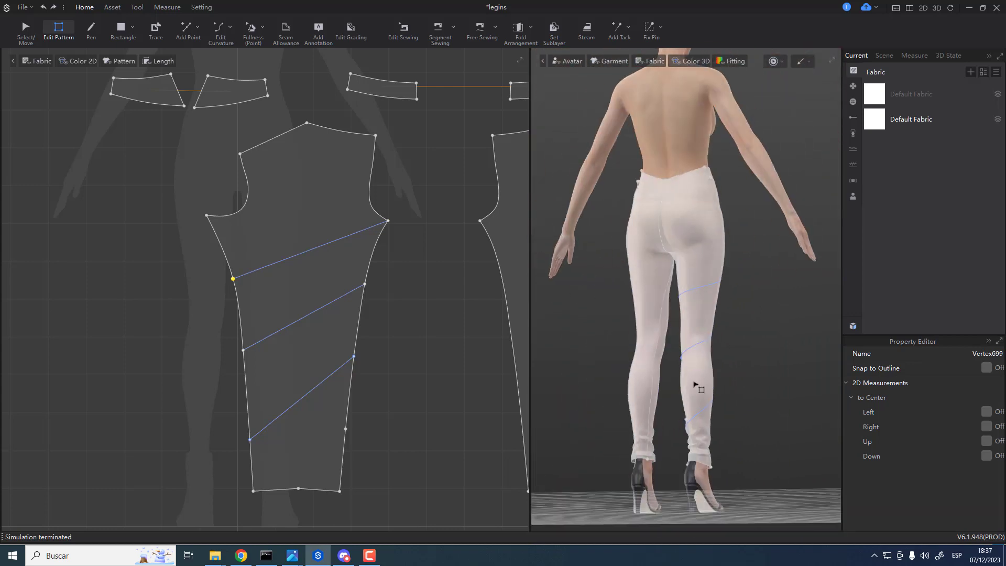
{"action": "right_click_drag", "start_coordinate": [694, 385], "coordinate": [618, 356]}
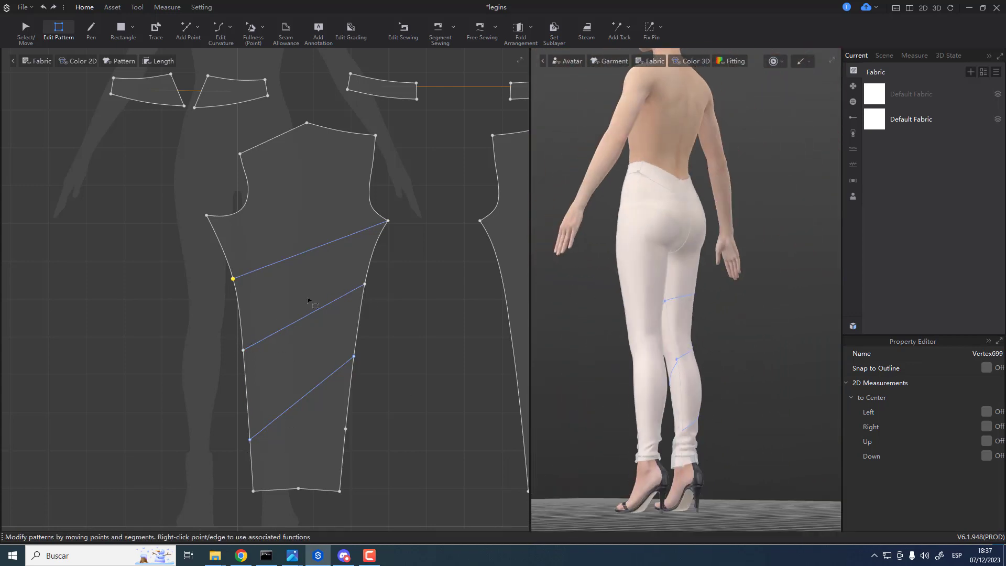
{"action": "right_click_drag", "start_coordinate": [542, 393], "coordinate": [551, 398]}
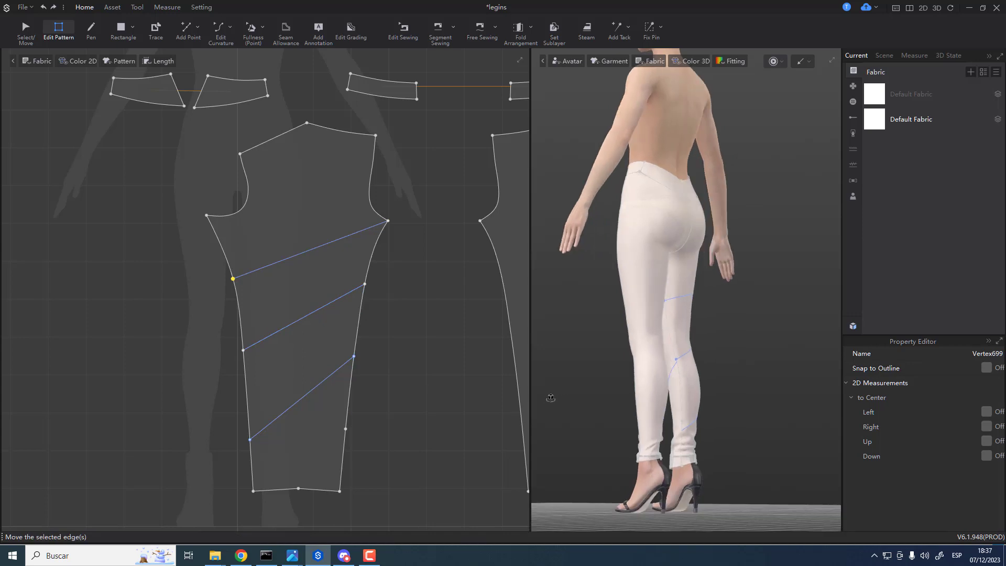
{"action": "left_click", "coordinate": [676, 360]}
{"action": "left_click", "coordinate": [678, 361]}
{"action": "scroll", "coordinate": [354, 357], "scroll_direction": "up", "scroll_amount": 3}
{"action": "scroll", "coordinate": [669, 359], "scroll_direction": "up", "scroll_amount": 10}
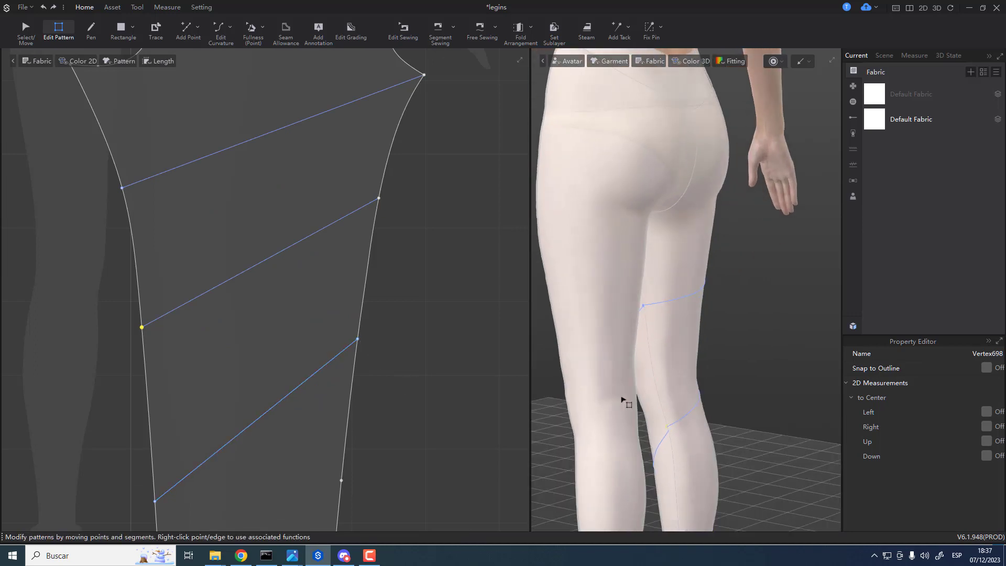
{"action": "scroll", "coordinate": [614, 406], "scroll_direction": "up", "scroll_amount": 6}
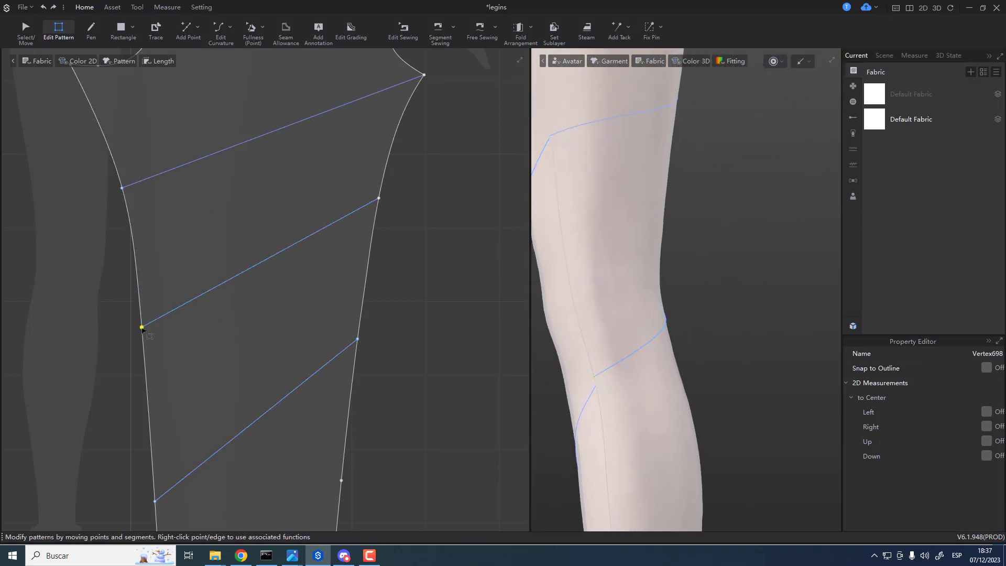
{"action": "key", "text": "Down"}
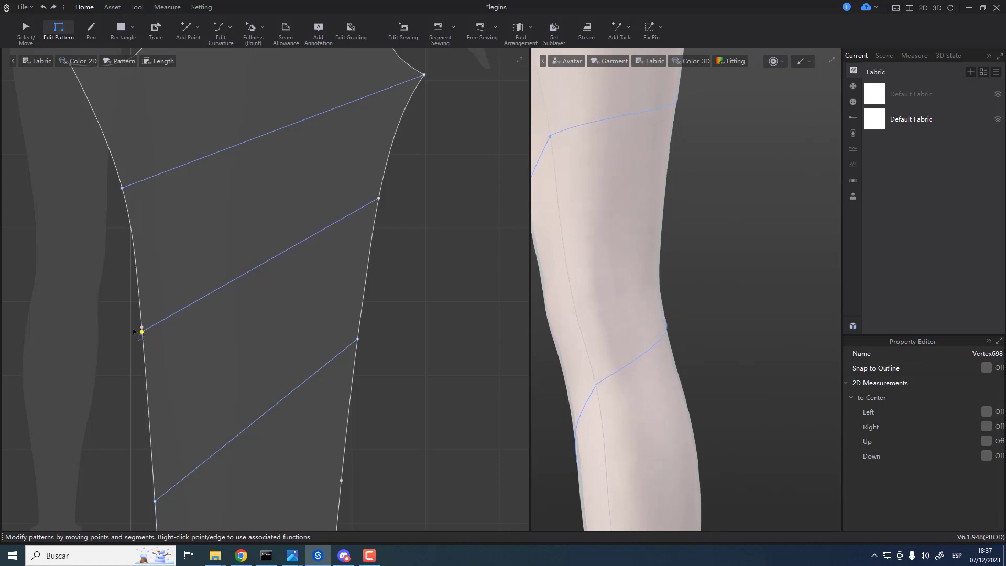
{"action": "left_click", "coordinate": [155, 330]}
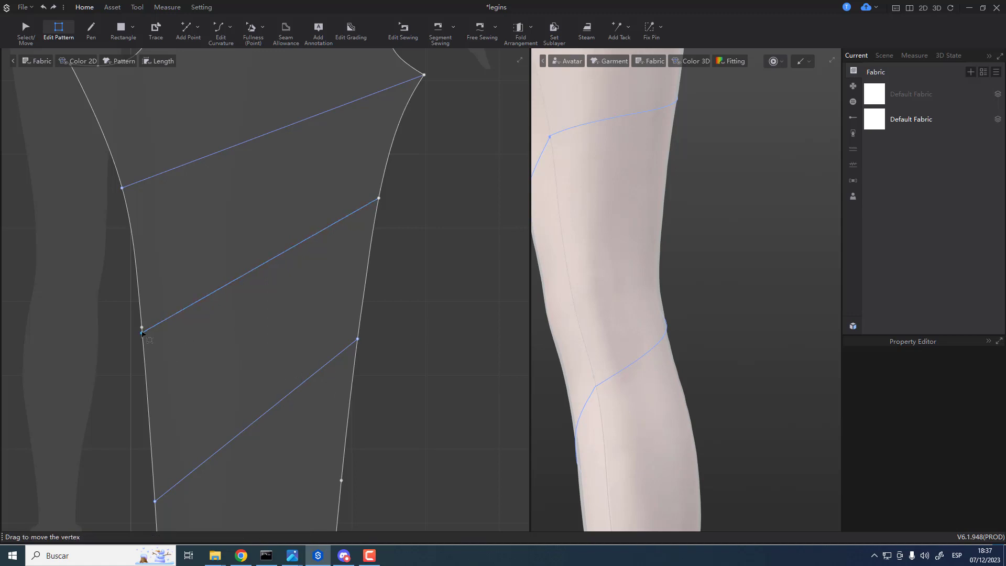
{"action": "left_click", "coordinate": [142, 333]}
- Bend the middle diagonal upward with the Edit Curvature tool into an arc about 37.3 cm long
{"action": "scroll", "coordinate": [366, 314], "scroll_direction": "down", "scroll_amount": 5}
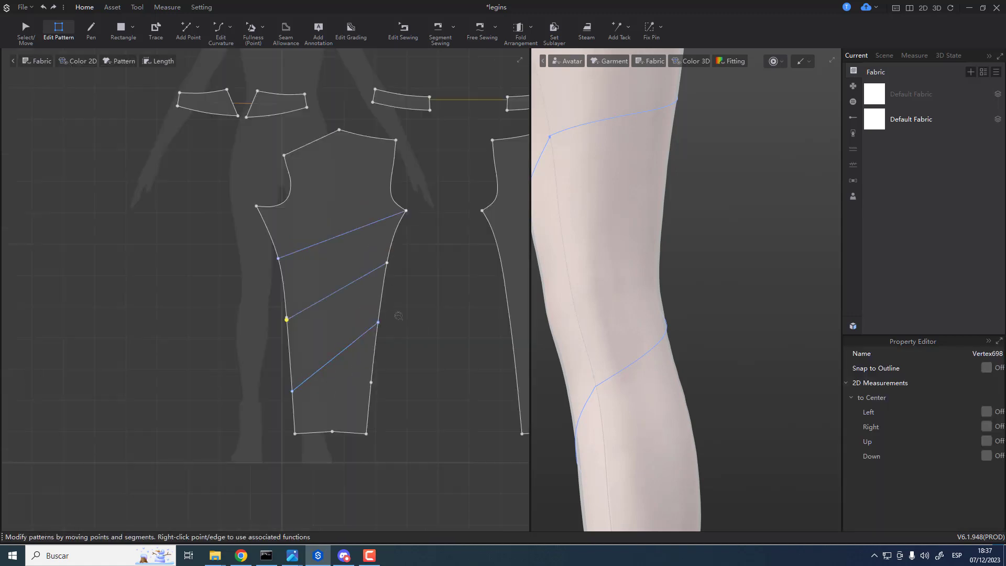
{"action": "scroll", "coordinate": [570, 374], "scroll_direction": "down", "scroll_amount": 3}
{"action": "right_click_drag", "start_coordinate": [602, 402], "coordinate": [614, 434]}
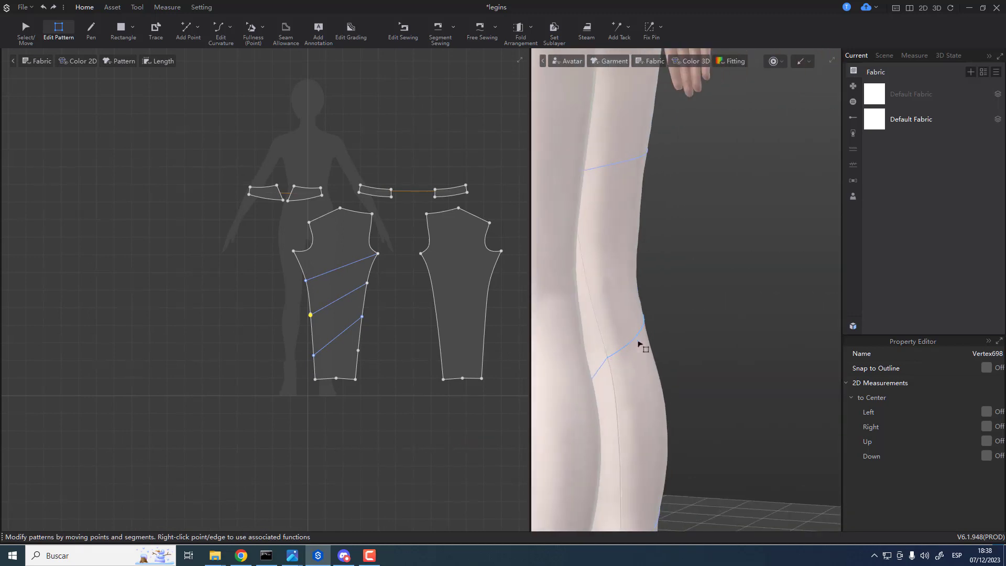
{"action": "left_click", "coordinate": [338, 299]}
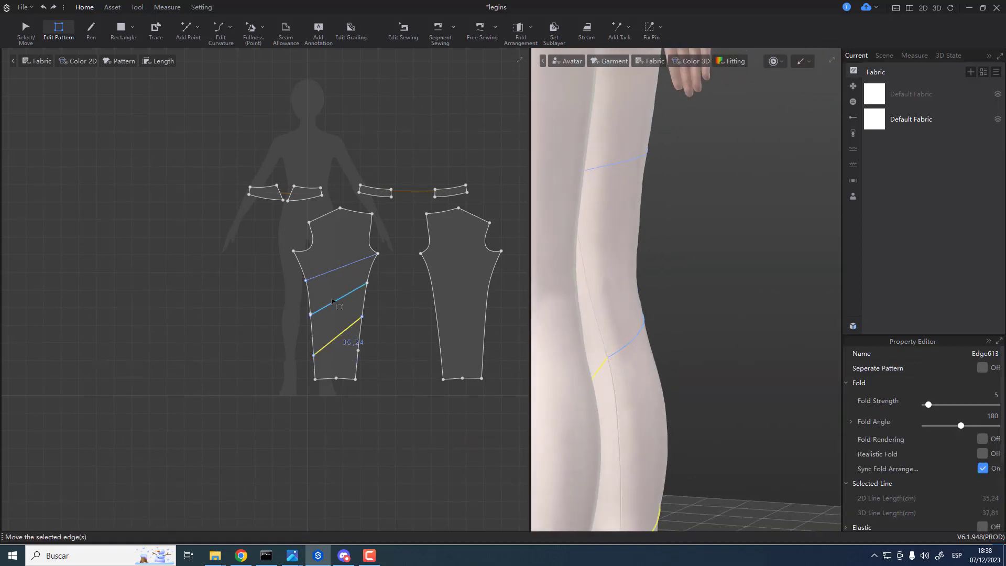
{"action": "left_click_drag", "start_coordinate": [338, 300], "coordinate": [337, 303]}
{"action": "key", "text": "v"}
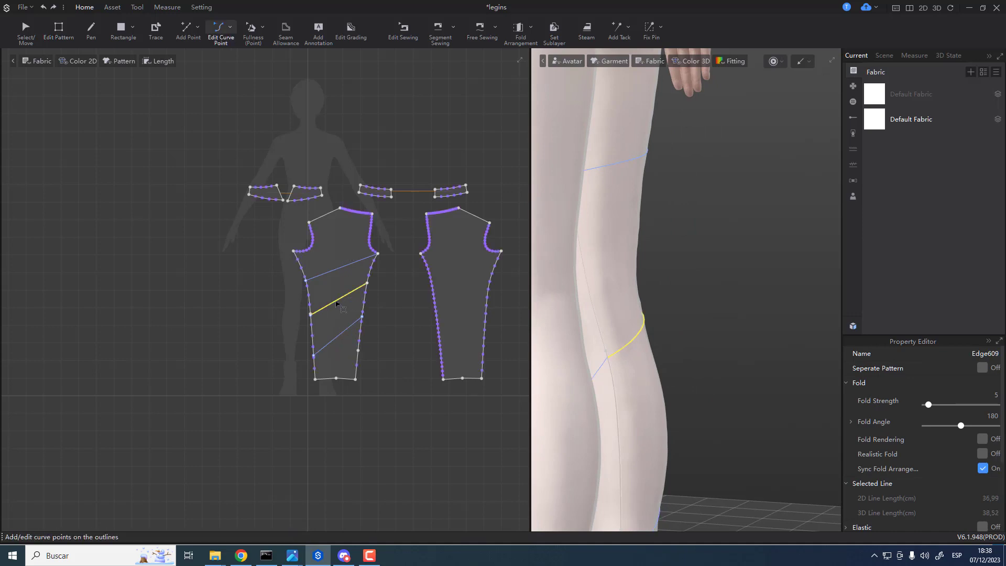
{"action": "key", "text": "c"}
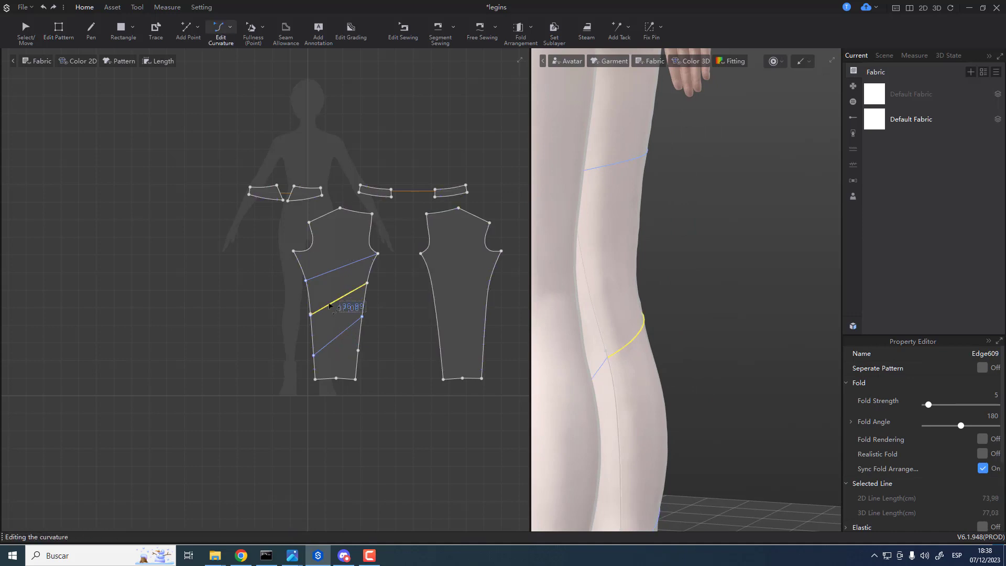
{"action": "left_click_drag", "start_coordinate": [329, 305], "coordinate": [331, 304]}
{"action": "left_click_drag", "start_coordinate": [331, 300], "coordinate": [331, 300]}
- Bend the upper diagonal upward into a matching arc about 44.1 cm long
{"action": "right_click_drag", "start_coordinate": [717, 341], "coordinate": [715, 393]}
{"action": "right_click_drag", "start_coordinate": [633, 341], "coordinate": [624, 163]}
{"action": "left_click", "coordinate": [336, 273]}
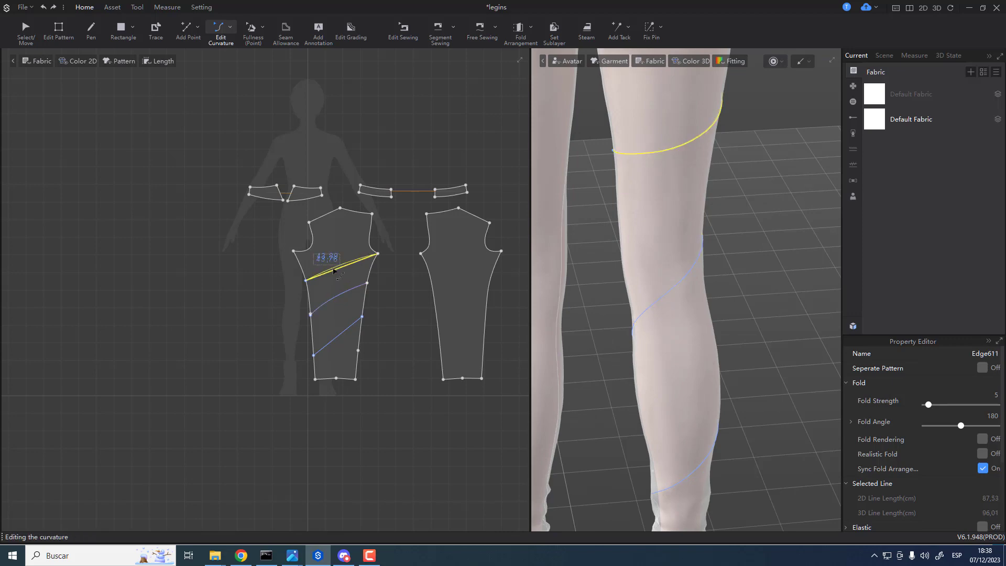
{"action": "left_click_drag", "start_coordinate": [334, 270], "coordinate": [335, 261]}
{"action": "right_click_drag", "start_coordinate": [608, 350], "coordinate": [712, 424]}
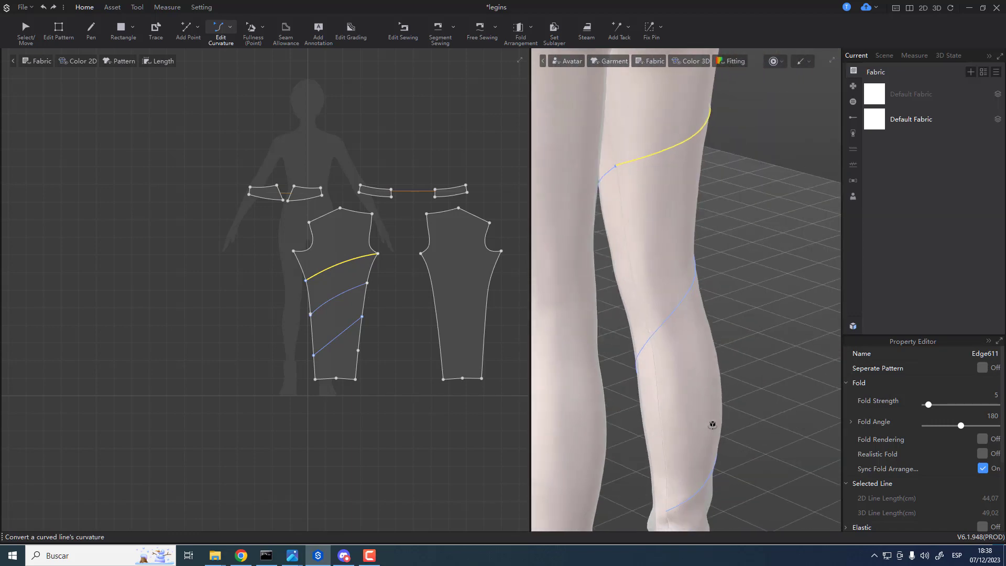
{"action": "scroll", "coordinate": [309, 325], "scroll_direction": "down", "scroll_amount": 4}
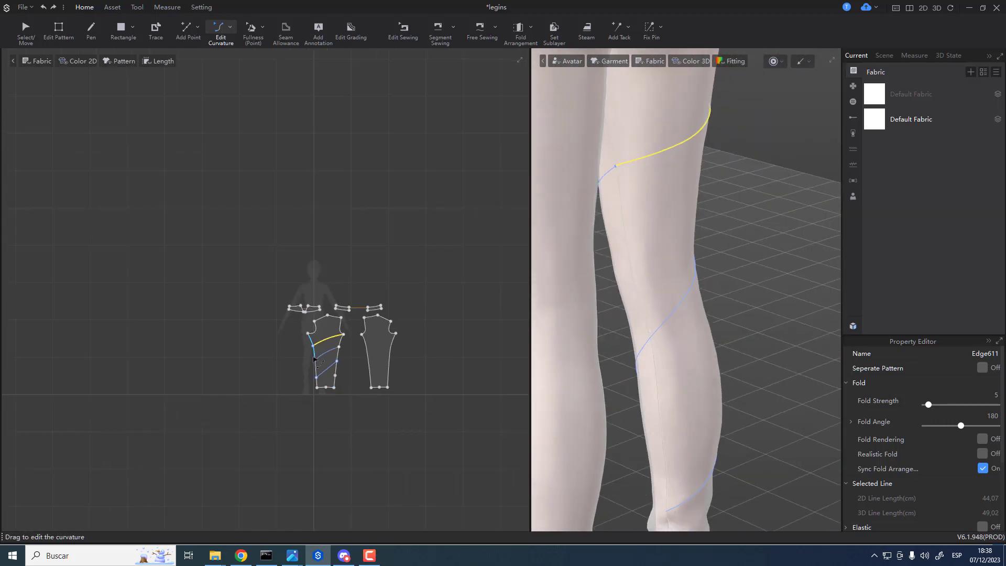
{"action": "scroll", "coordinate": [266, 271], "scroll_direction": "up", "scroll_amount": 6}
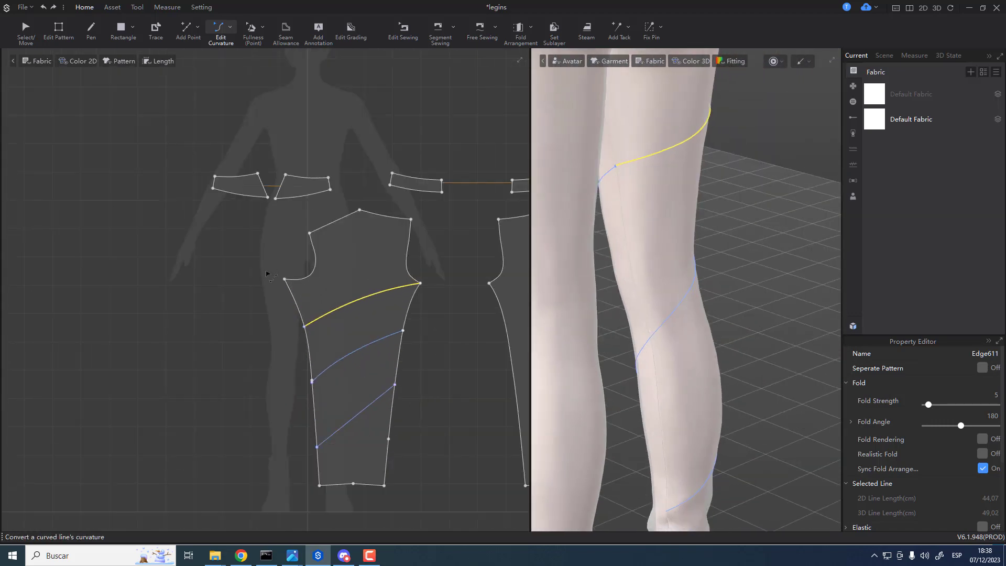
{"action": "left_click", "coordinate": [353, 423]}
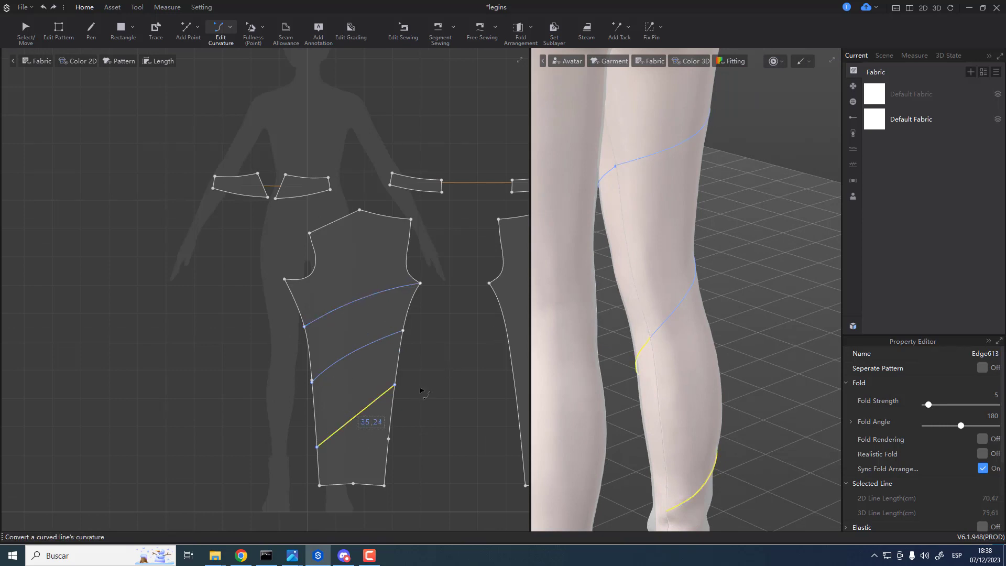
{"action": "right_click", "coordinate": [355, 418]}
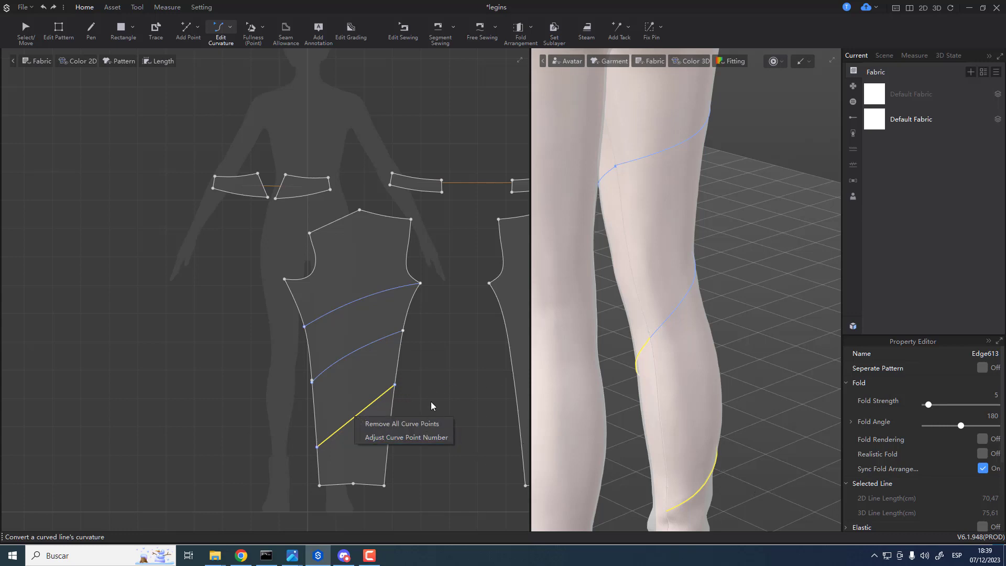
{"action": "left_click", "coordinate": [402, 423]}
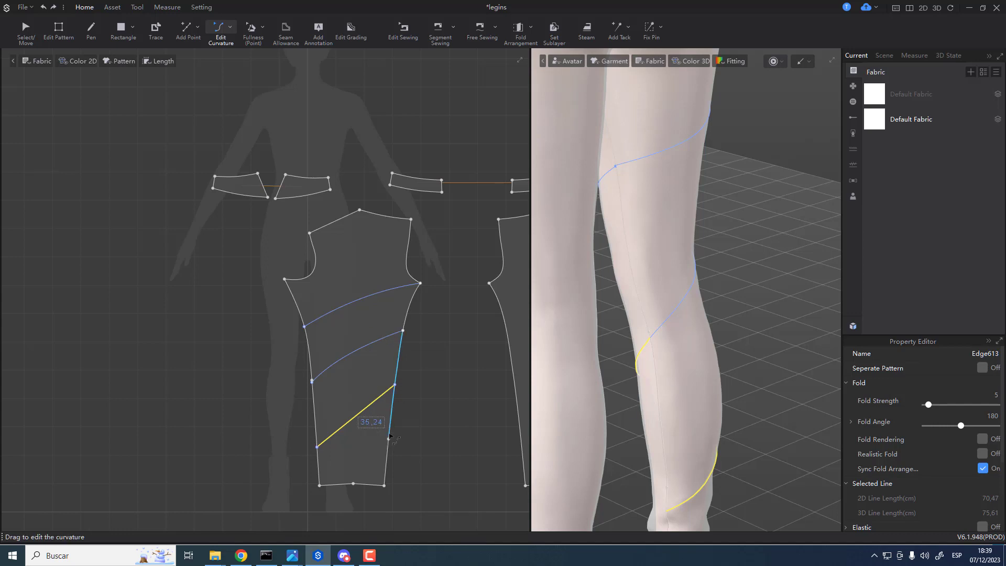
- Bend the lowest diagonal slightly upward with the Edit Curvature tool into an arc about 35.3 cm long
{"action": "key", "text": "z"}
{"action": "scroll", "coordinate": [367, 419], "scroll_direction": "up", "scroll_amount": 4}
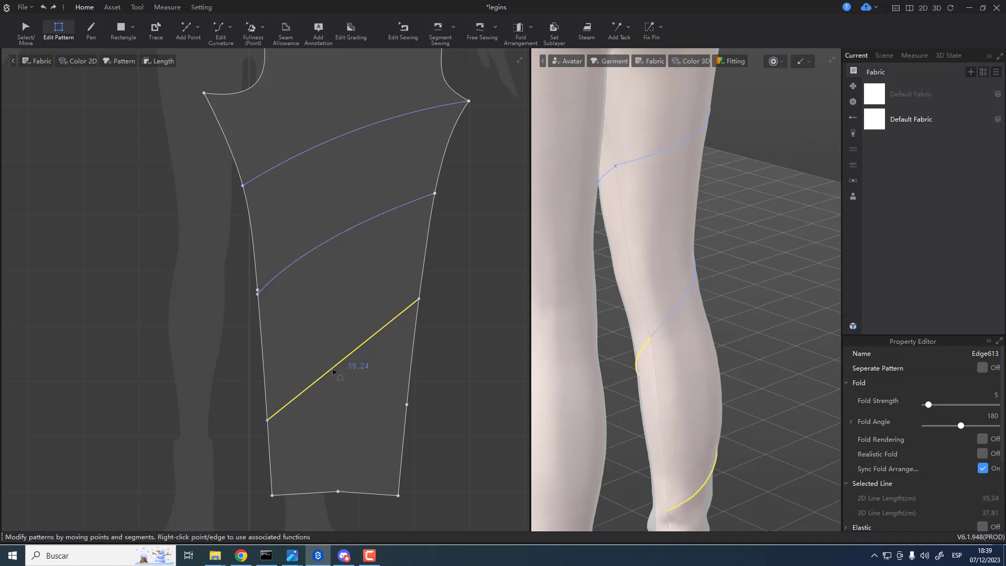
{"action": "key", "text": "v"}
{"action": "left_click_drag", "start_coordinate": [335, 371], "coordinate": [329, 365]}
{"action": "right_click_drag", "start_coordinate": [662, 437], "coordinate": [383, 354]}
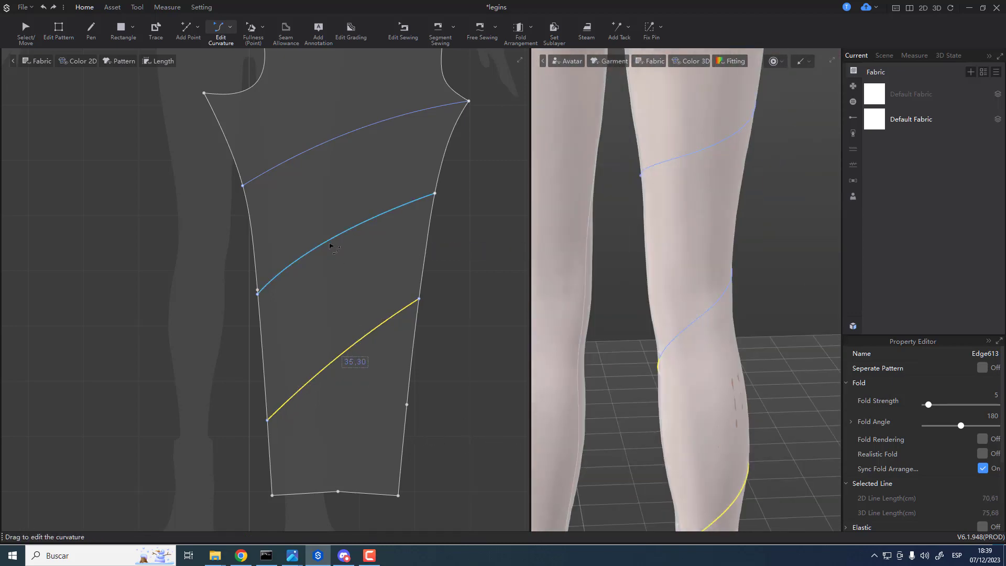
{"action": "left_click", "coordinate": [346, 243], "text": "shift"}
{"action": "left_click", "coordinate": [346, 132], "text": "shift"}
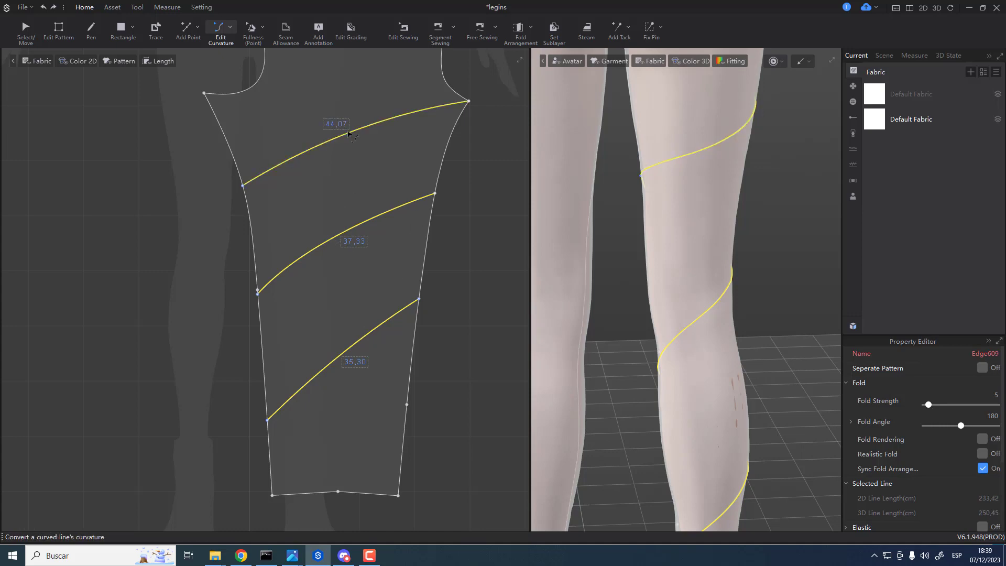
{"action": "right_click", "coordinate": [349, 133]}
{"action": "left_click", "coordinate": [332, 142]}
{"action": "right_click", "coordinate": [331, 140]}
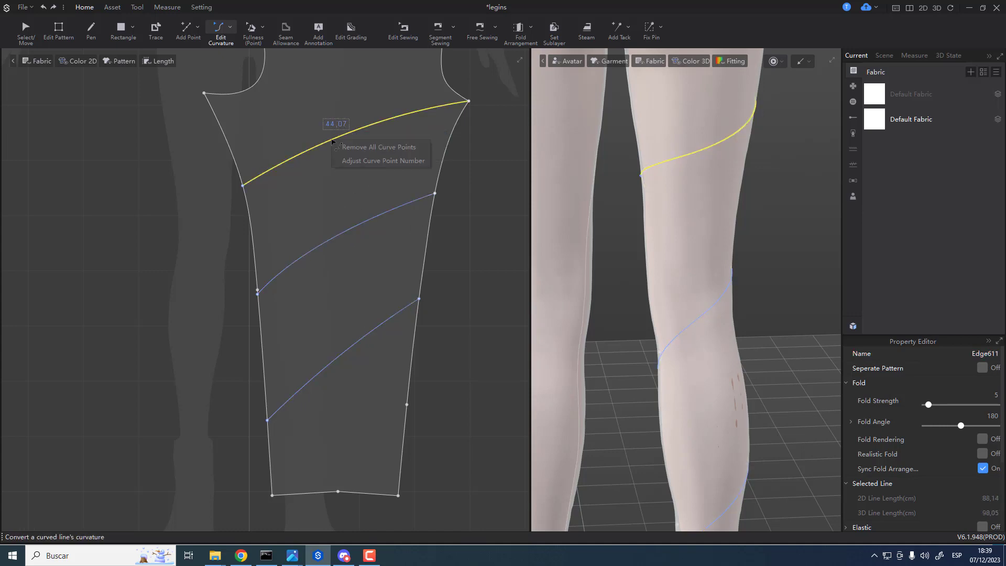
{"action": "left_click", "coordinate": [327, 364]}
{"action": "right_click", "coordinate": [326, 365]}
{"action": "left_click", "coordinate": [314, 381]}
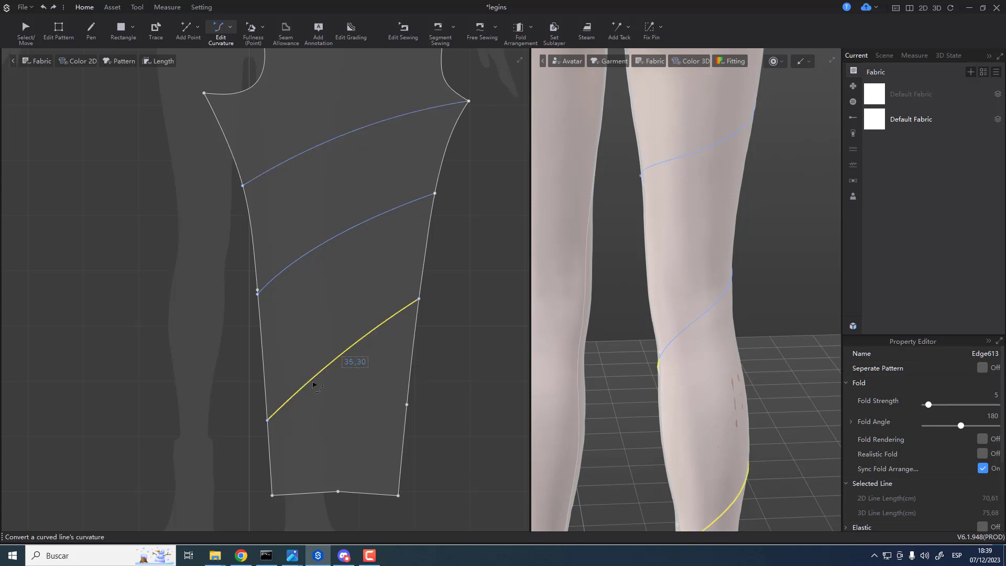
- Cut and sew the leg pattern along the lowest curved internal line with the Cut & Sew command
{"action": "key", "text": "z"}
{"action": "left_click", "coordinate": [222, 378]}
{"action": "left_click", "coordinate": [316, 379]}
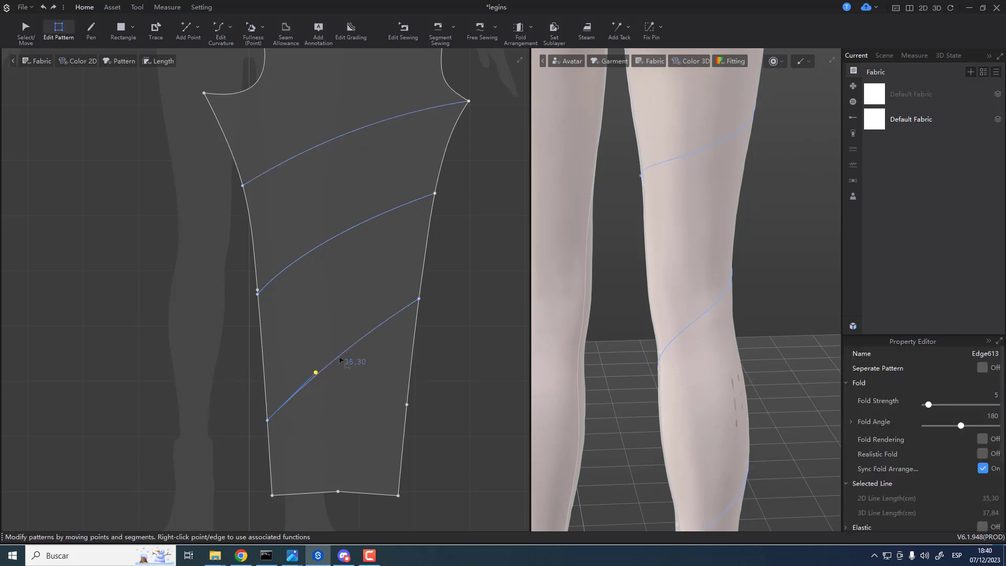
{"action": "right_click", "coordinate": [341, 360]}
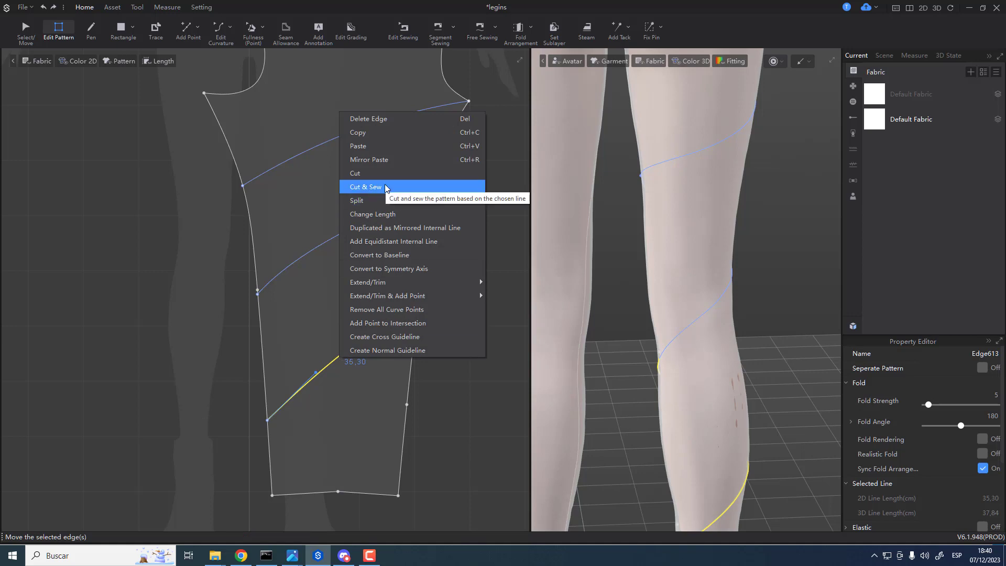
{"action": "left_click", "coordinate": [385, 187]}
- Cut and sew the leg pattern along the middle curved internal line
{"action": "right_click", "coordinate": [355, 228]}
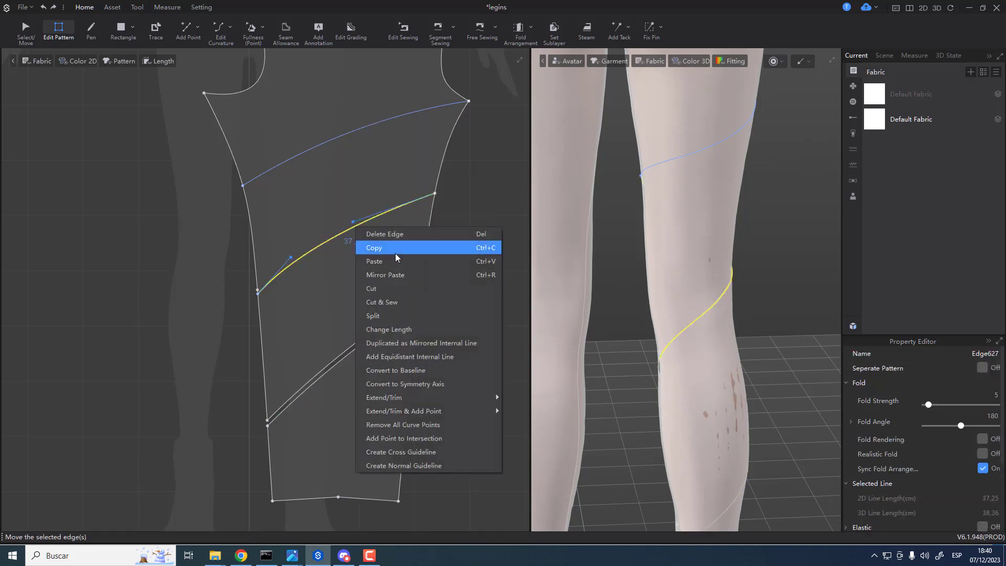
- Cut and sew the leg pattern along the middle and upper curved internal lines
{"action": "left_click", "coordinate": [389, 302]}
{"action": "right_click", "coordinate": [353, 131]}
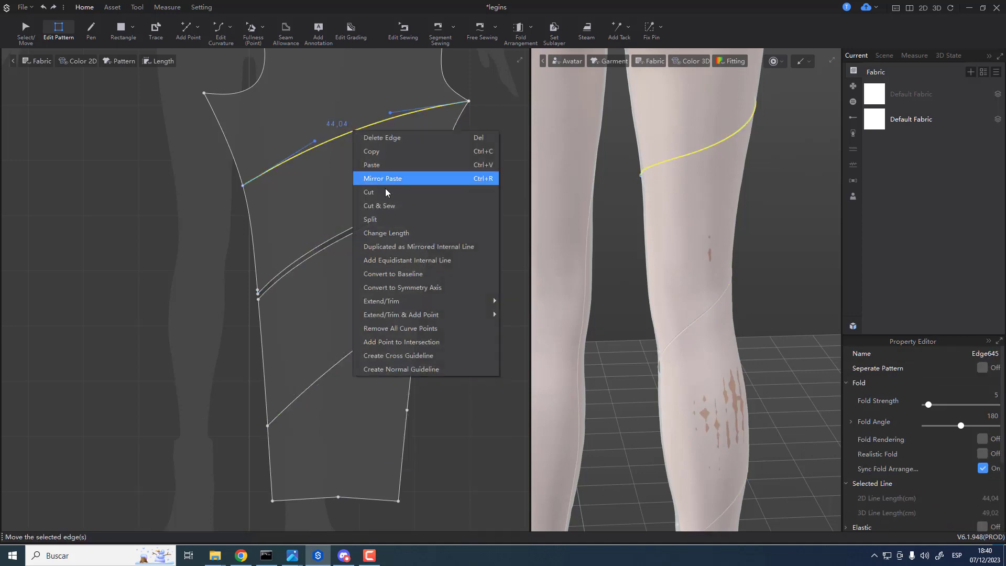
{"action": "left_click", "coordinate": [394, 206]}
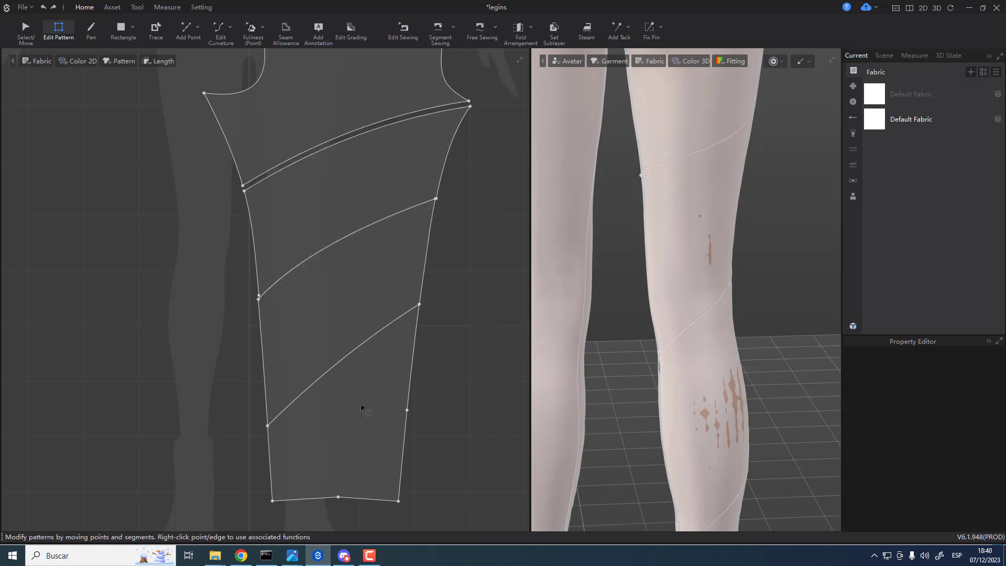
- Move the cut leg pieces slightly downward so that gaps separate them in the 2D pattern layout
{"action": "key", "text": "q"}
{"action": "left_click_drag", "start_coordinate": [354, 422], "coordinate": [364, 445]}
{"action": "left_click_drag", "start_coordinate": [337, 280], "coordinate": [339, 290]}
{"action": "left_click", "coordinate": [351, 172]}
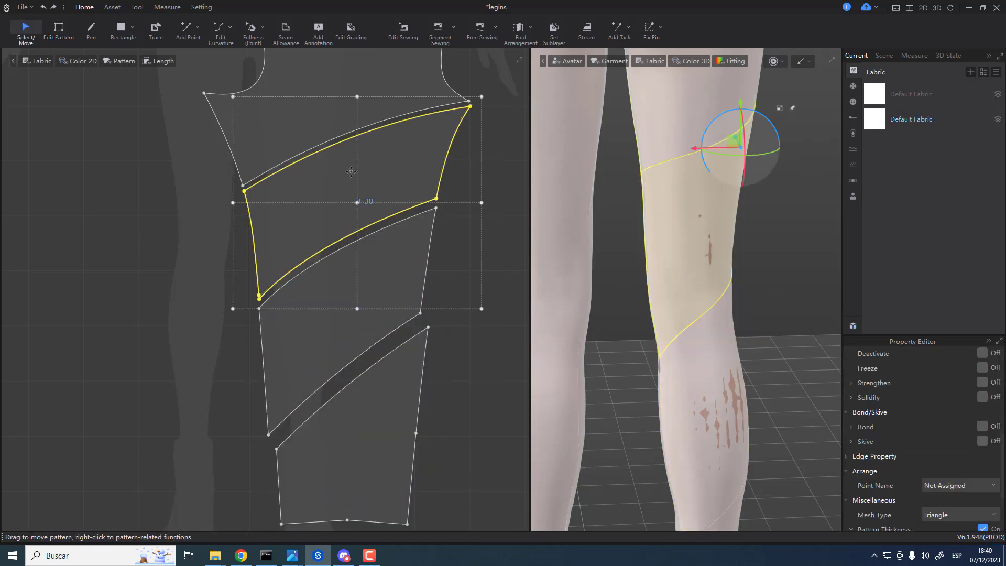
{"action": "left_click_drag", "start_coordinate": [350, 172], "coordinate": [382, 156]}
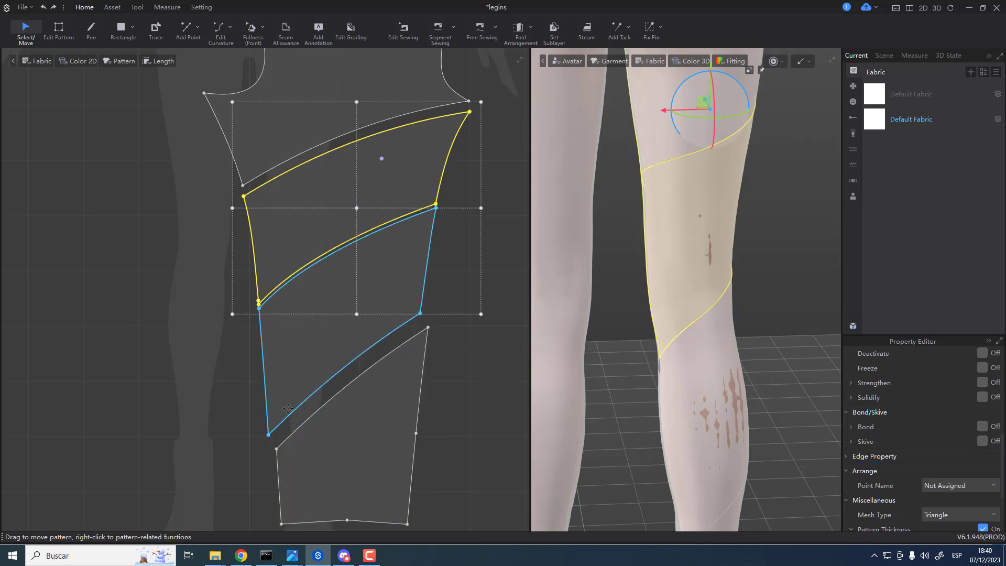
- Add one equidistant internal line with 1.00 spacing, extended to the outline, along the lowest leg piece's upper edge
{"action": "key", "text": "z"}
{"action": "left_click", "coordinate": [336, 375]}
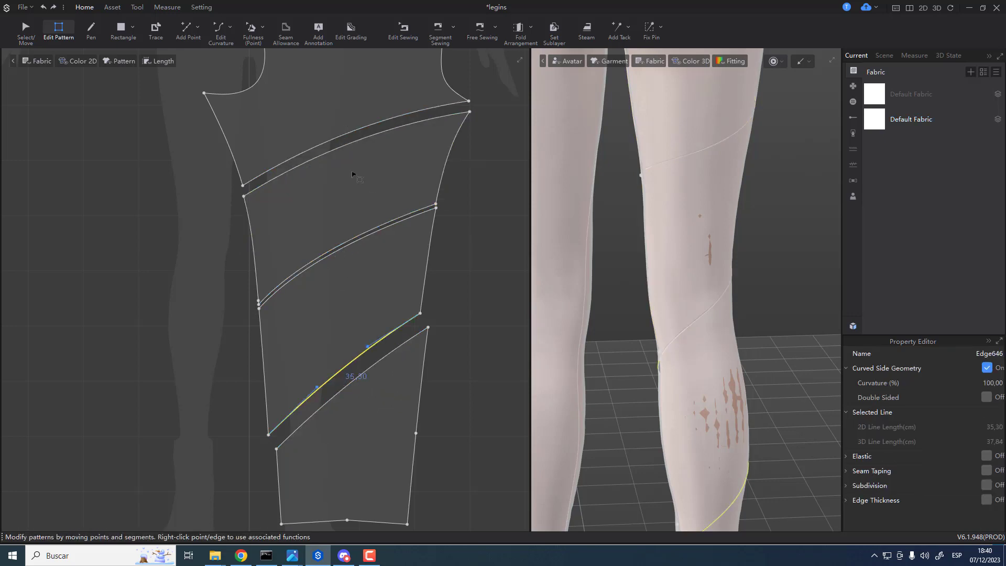
{"action": "left_click", "coordinate": [335, 402]}
{"action": "right_click", "coordinate": [336, 400]}
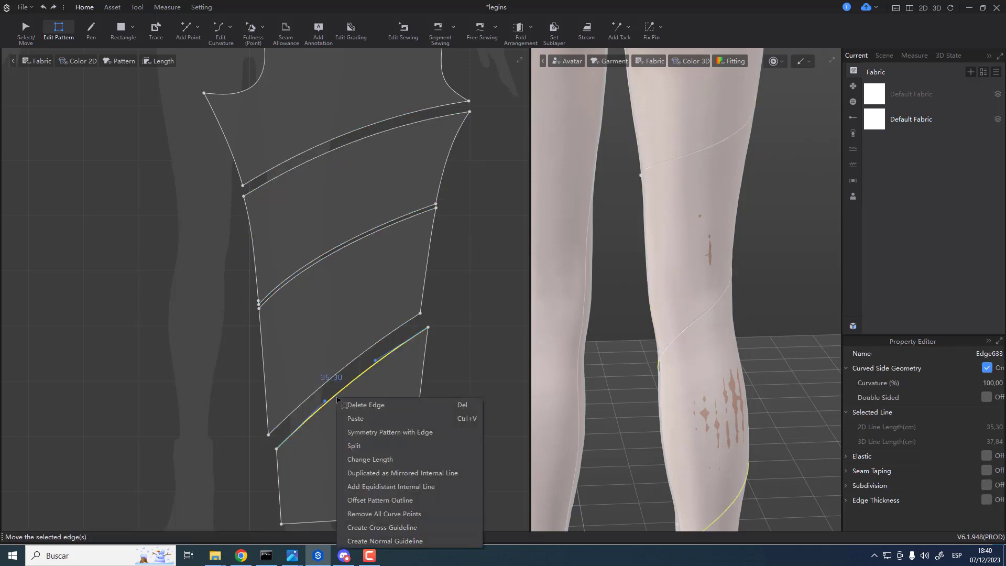
{"action": "left_click", "coordinate": [392, 485]}
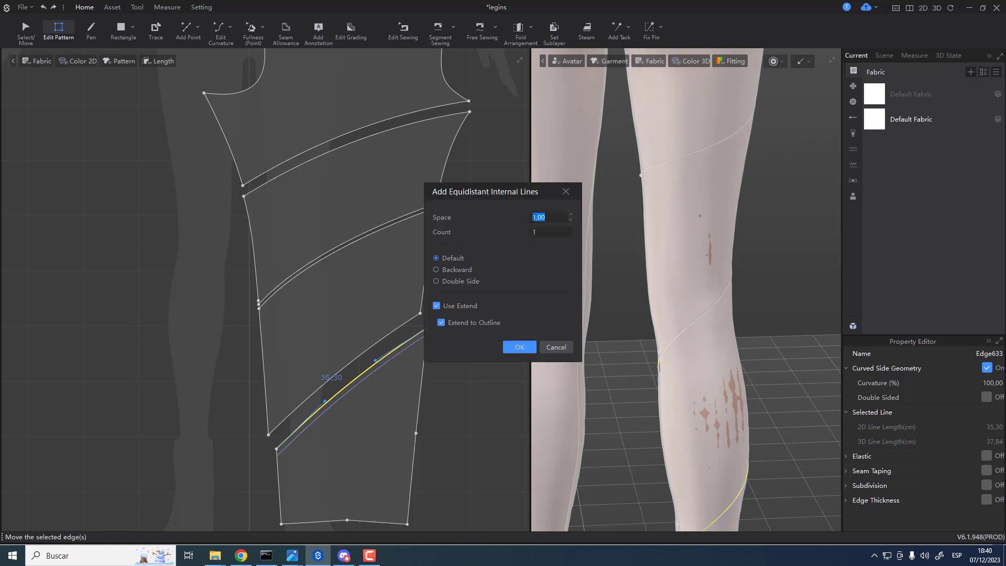
{"action": "left_click", "coordinate": [523, 348]}
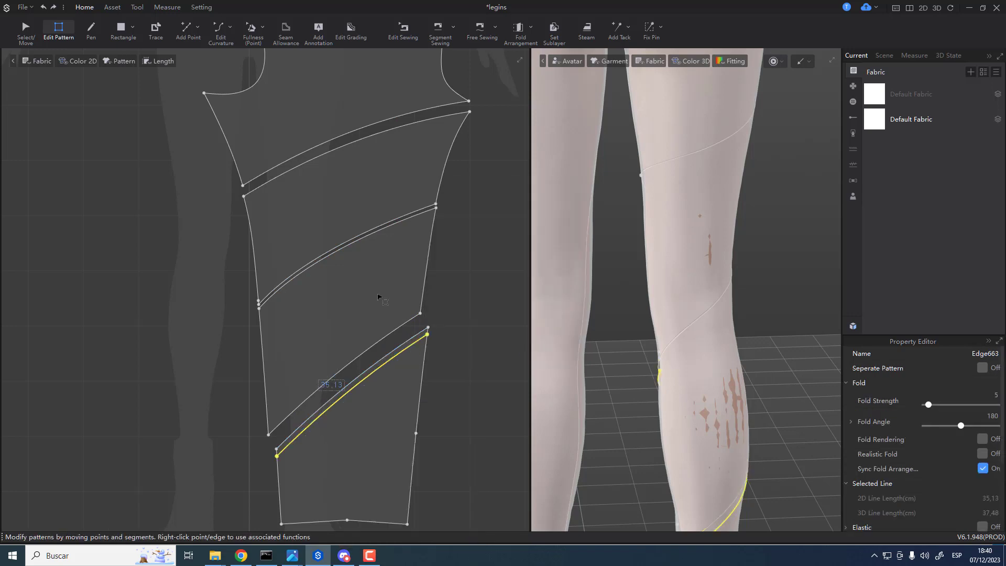
- Add one equidistant internal line along the upper edges of the knee and thigh pieces, keeping the same offset settings
{"action": "left_click", "coordinate": [329, 260]}
{"action": "right_click", "coordinate": [329, 260]}
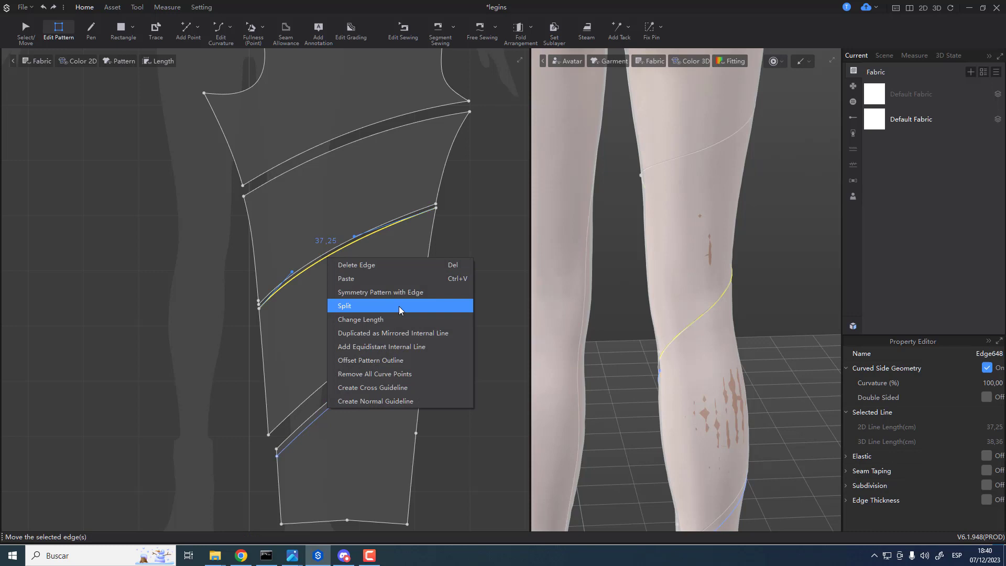
{"action": "left_click", "coordinate": [391, 350]}
{"action": "left_click", "coordinate": [518, 346]}
{"action": "left_click", "coordinate": [327, 162]}
{"action": "right_click", "coordinate": [330, 157]}
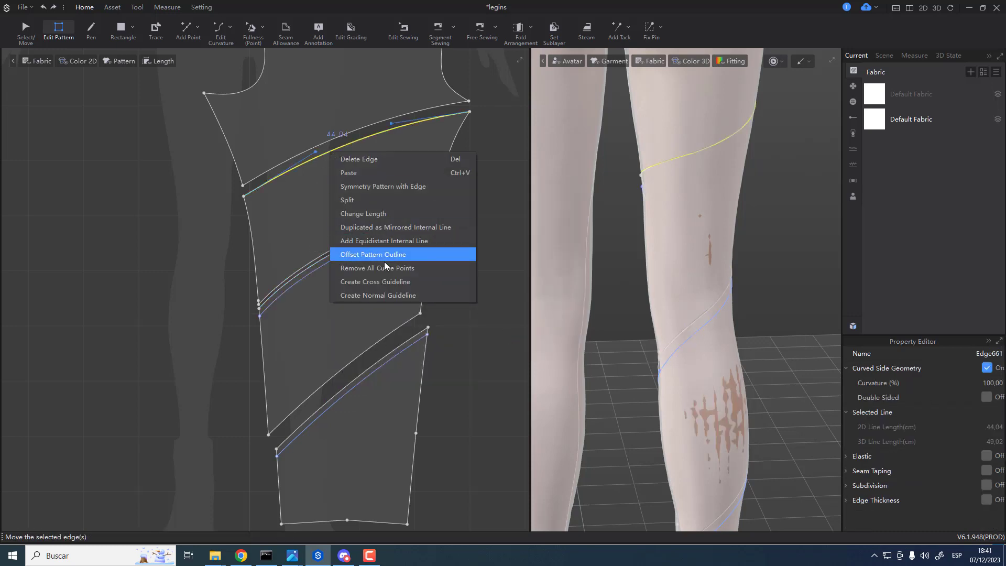
{"action": "left_click", "coordinate": [389, 238]}
{"action": "left_click", "coordinate": [517, 346]}
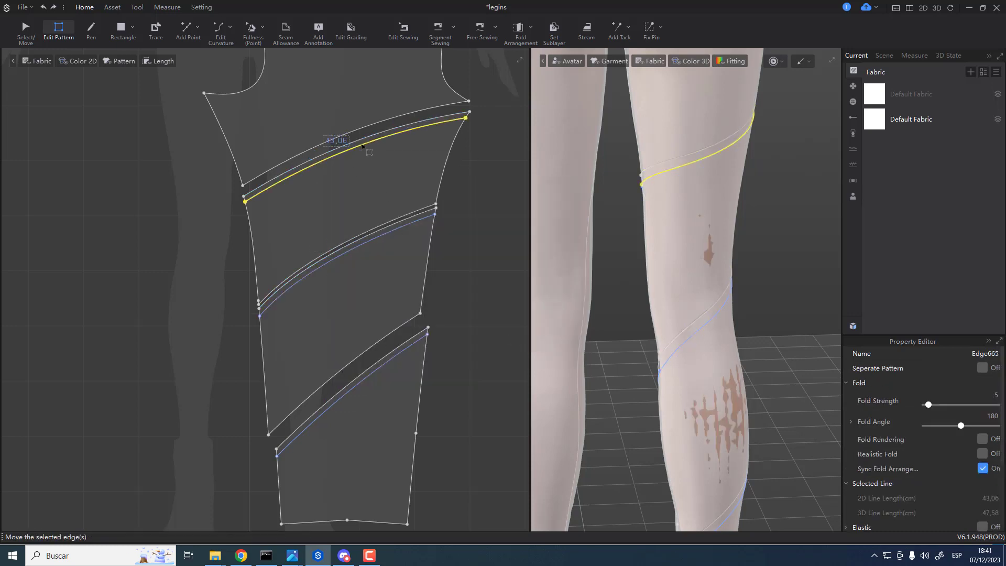
- Cut and sew all three offset internal lines to form narrow diagonal strips across the leg
{"action": "left_click", "coordinate": [368, 252], "text": "shift"}
{"action": "right_click", "coordinate": [367, 248]}
{"action": "left_click", "coordinate": [435, 348]}
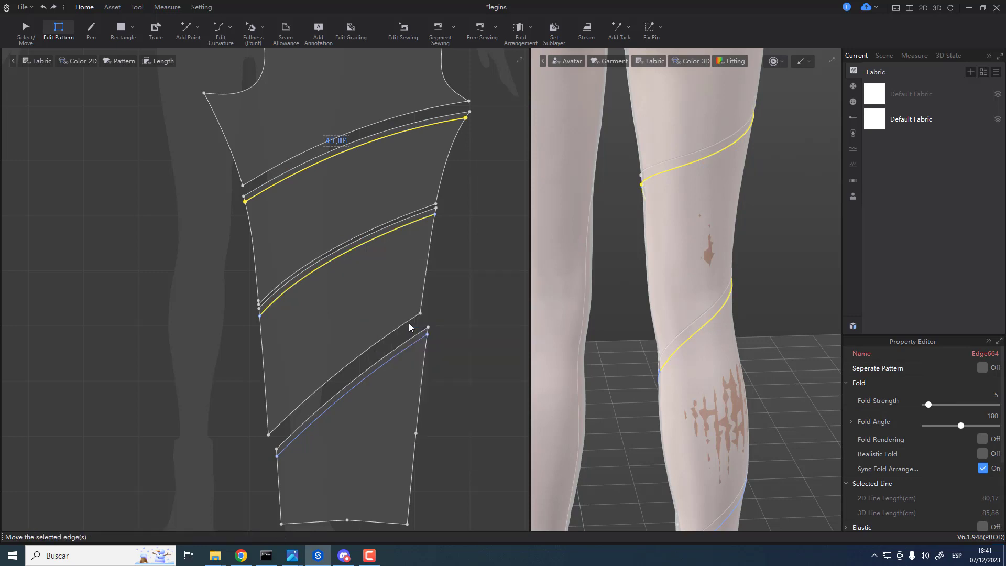
{"action": "right_click", "coordinate": [395, 359]}
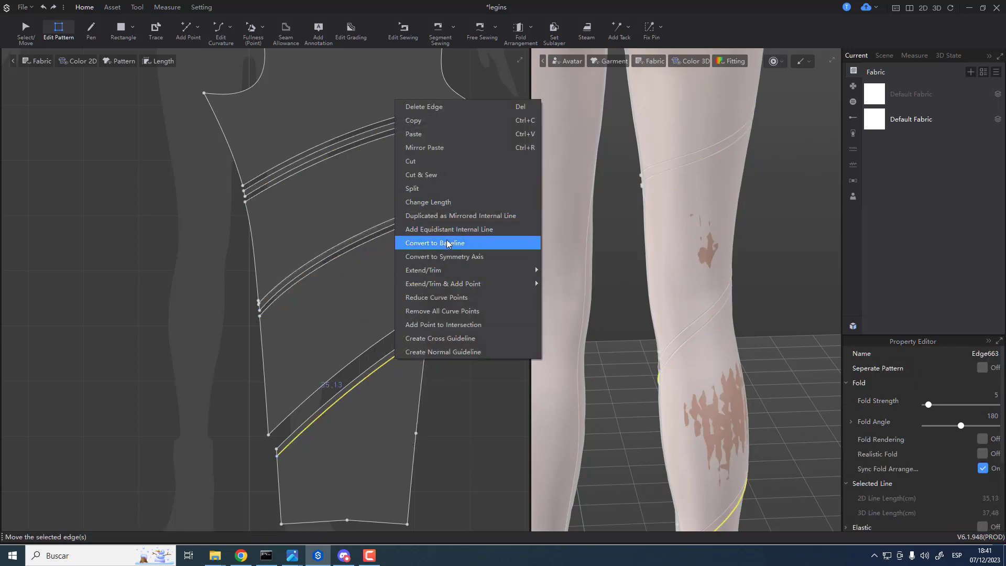
{"action": "left_click", "coordinate": [459, 180]}
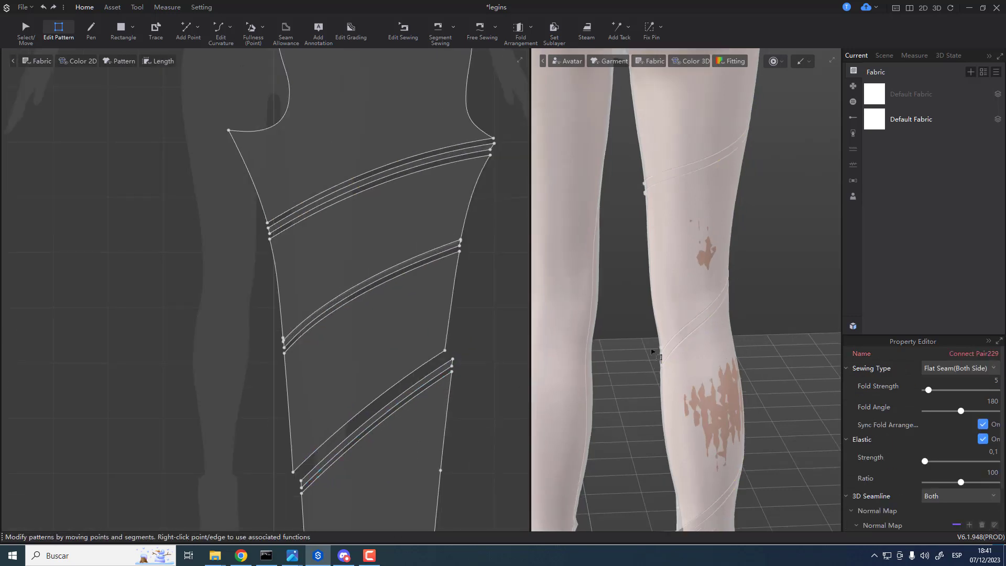
- Change the color of the unused Default Fabric to red
{"action": "middle_click_drag", "start_coordinate": [757, 337], "coordinate": [808, 300]}
{"action": "right_click_drag", "start_coordinate": [808, 301], "coordinate": [628, 305]}
{"action": "left_click", "coordinate": [880, 119]}
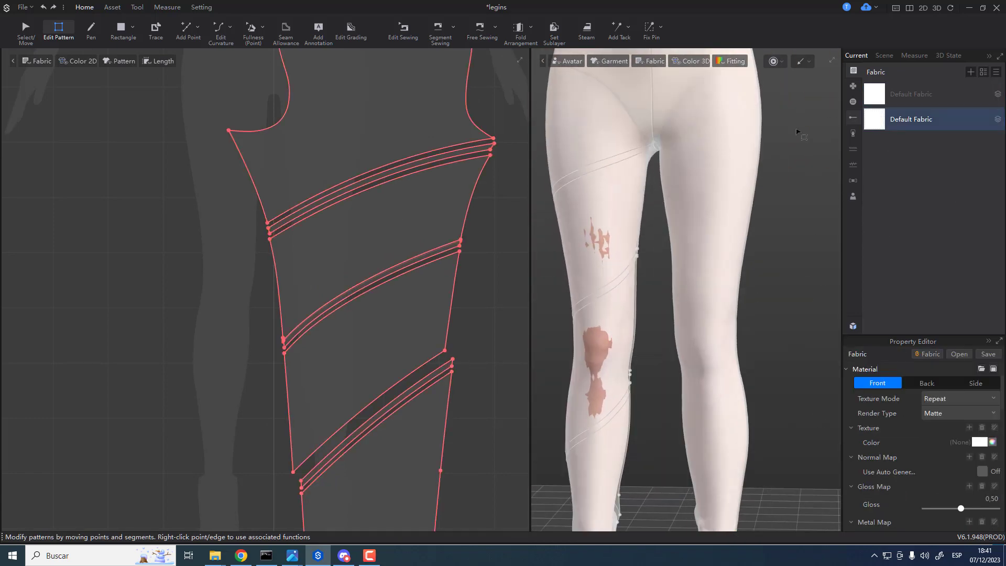
{"action": "left_click", "coordinate": [912, 95]}
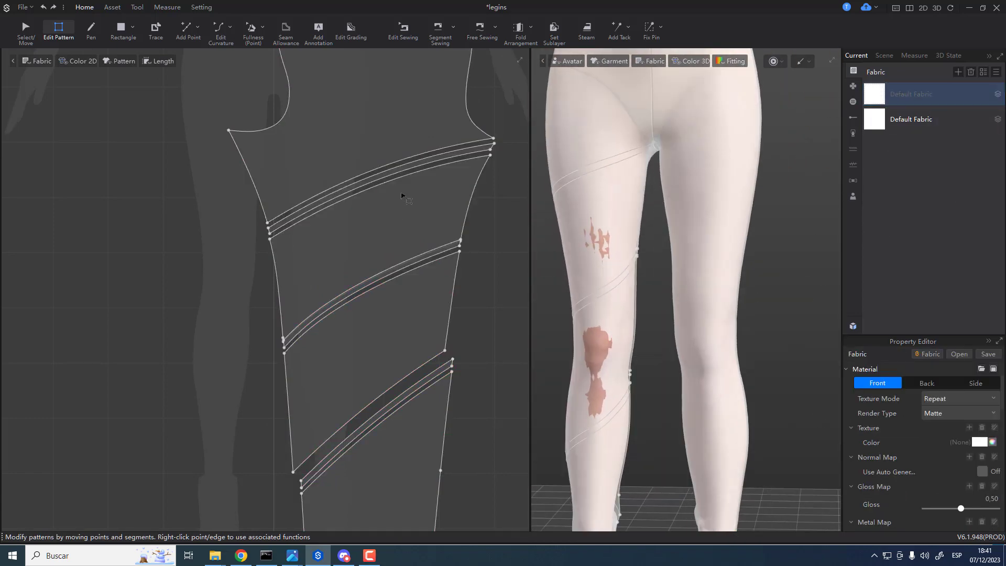
{"action": "left_click", "coordinate": [978, 441]}
{"action": "left_click", "coordinate": [492, 198]}
{"action": "left_click", "coordinate": [415, 441]}
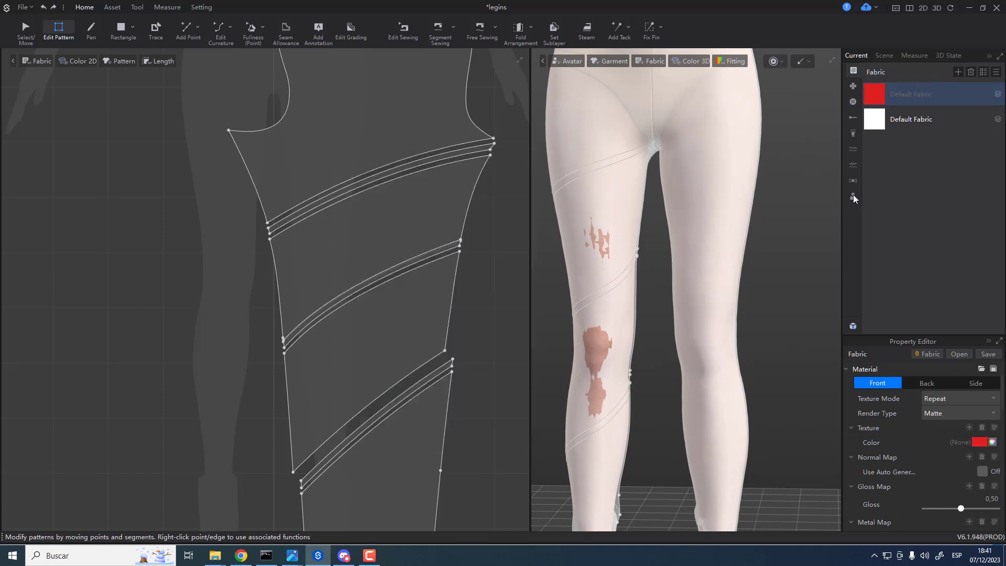
- Assign the red fabric to the three narrow diagonal strips on the leg
{"action": "key", "text": "a"}
{"action": "left_click", "coordinate": [412, 170]}
{"action": "left_click", "coordinate": [430, 255], "text": "shift"}
{"action": "left_click", "coordinate": [420, 381], "text": "shift"}
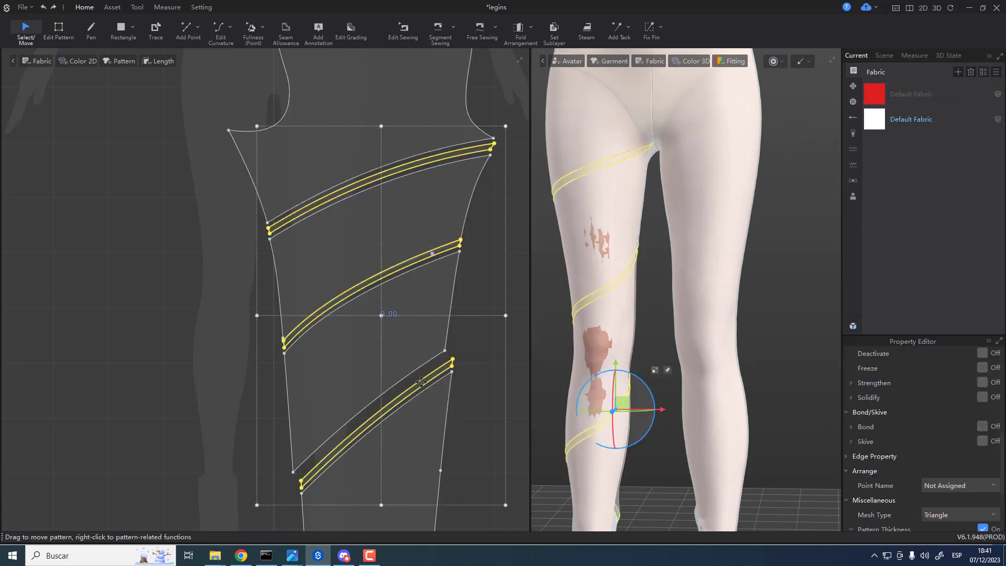
{"action": "right_click", "coordinate": [871, 98]}
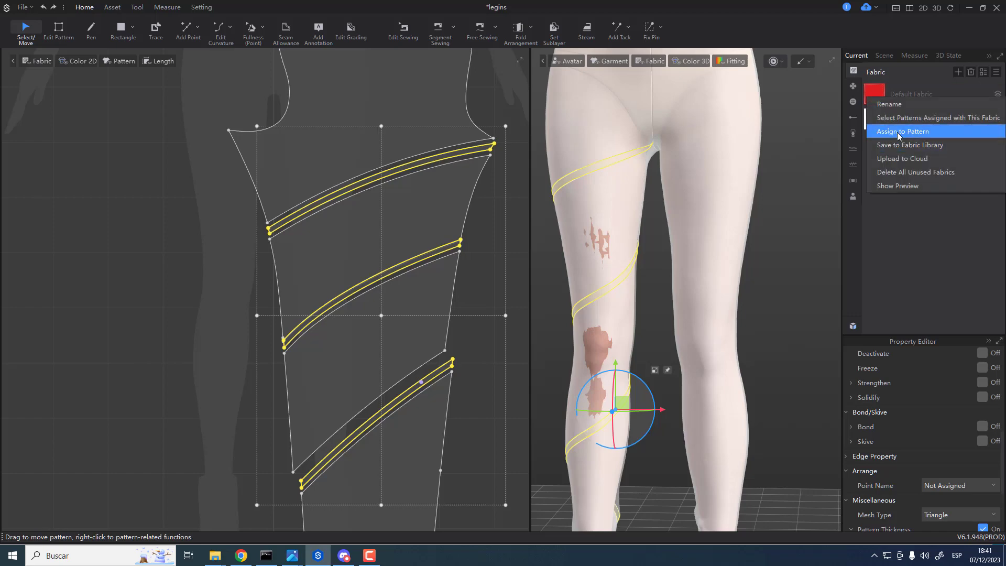
{"action": "left_click", "coordinate": [909, 136]}
- Move the front and back waistband pieces up, clear of the leg patterns in the 2D layout
{"action": "right_click_drag", "start_coordinate": [626, 218], "coordinate": [502, 314]}
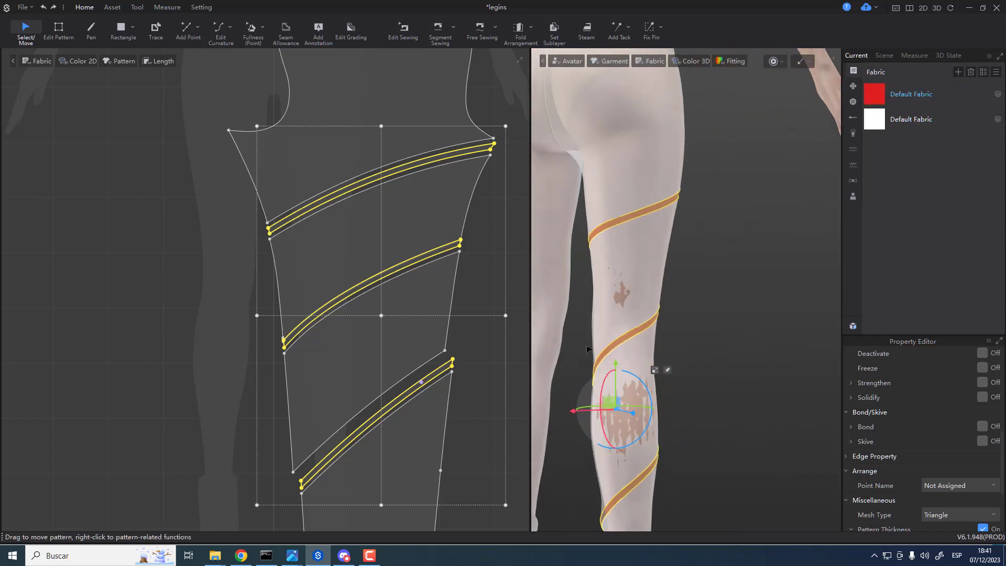
{"action": "scroll", "coordinate": [725, 325], "scroll_direction": "down", "scroll_amount": 5}
{"action": "right_click_drag", "start_coordinate": [726, 325], "coordinate": [563, 296]}
{"action": "scroll", "coordinate": [401, 352], "scroll_direction": "down", "scroll_amount": 6}
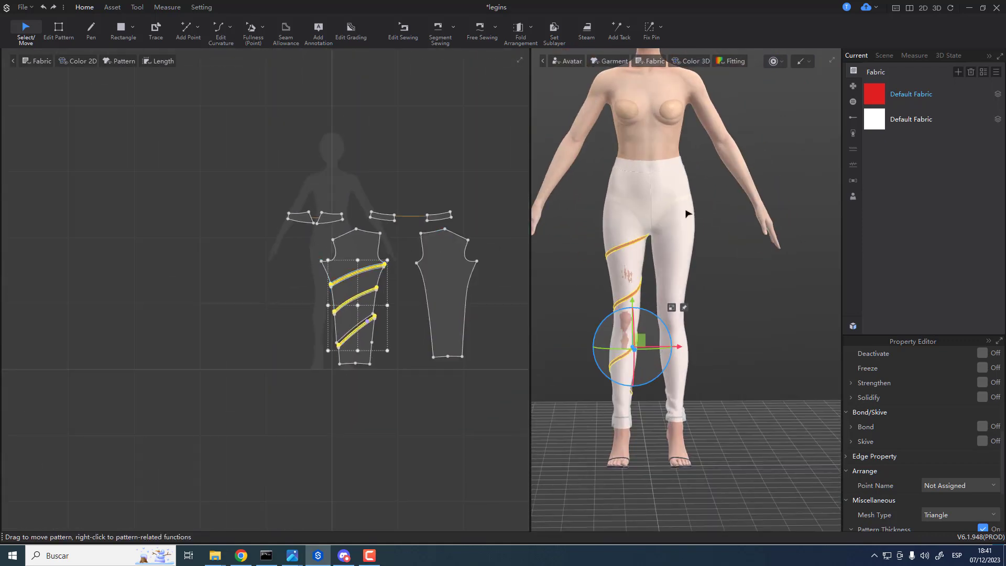
{"action": "scroll", "coordinate": [282, 262], "scroll_direction": "up", "scroll_amount": 3}
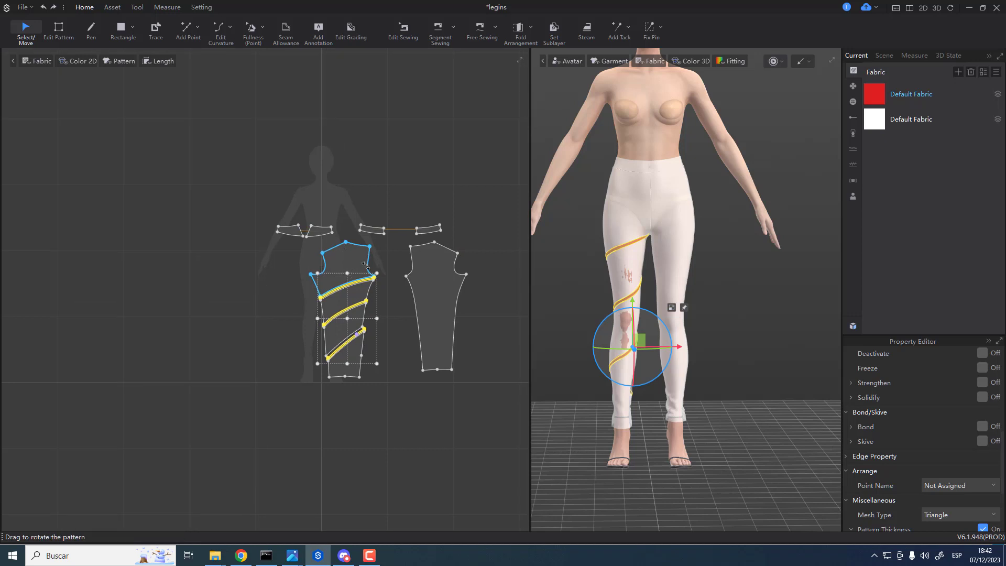
{"action": "left_click_drag", "start_coordinate": [306, 218], "coordinate": [322, 198]}
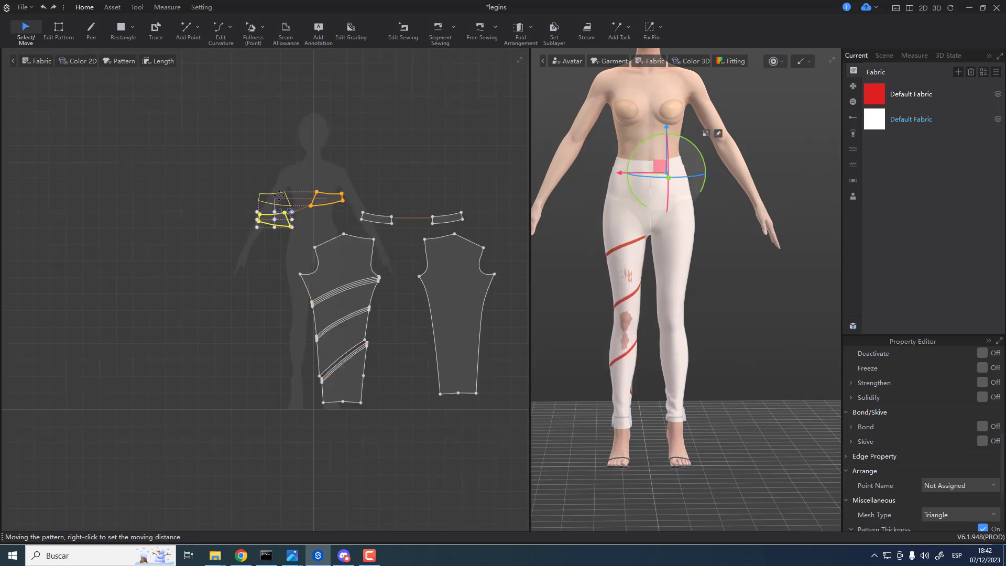
{"action": "left_click_drag", "start_coordinate": [275, 220], "coordinate": [275, 200]}
{"action": "left_click_drag", "start_coordinate": [482, 200], "coordinate": [373, 212]}
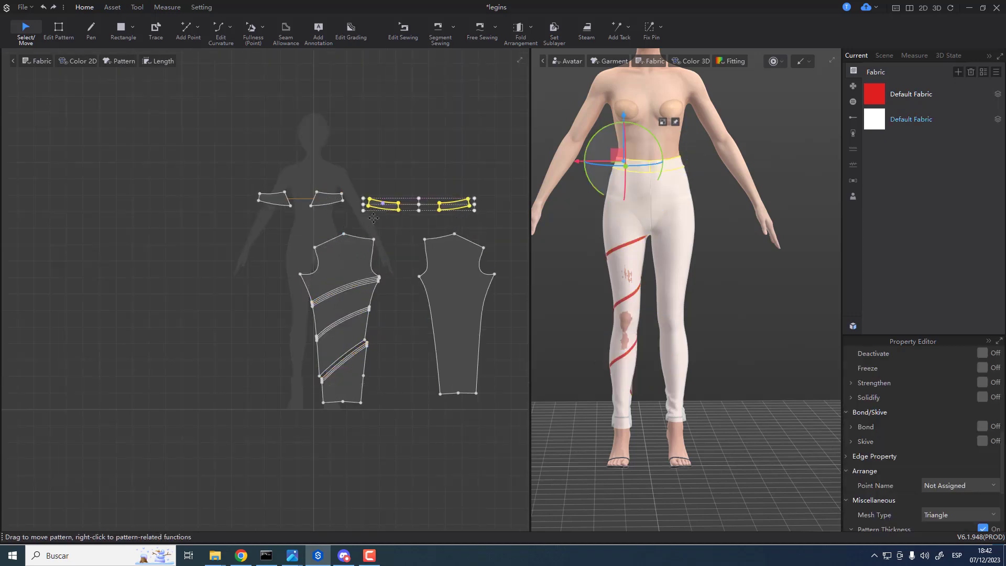
- Create a mirrored copy of the whole striped leg using Symmetry Pattern with Seam
{"action": "left_click_drag", "start_coordinate": [256, 226], "coordinate": [401, 414]}
{"action": "right_click", "coordinate": [350, 265]}
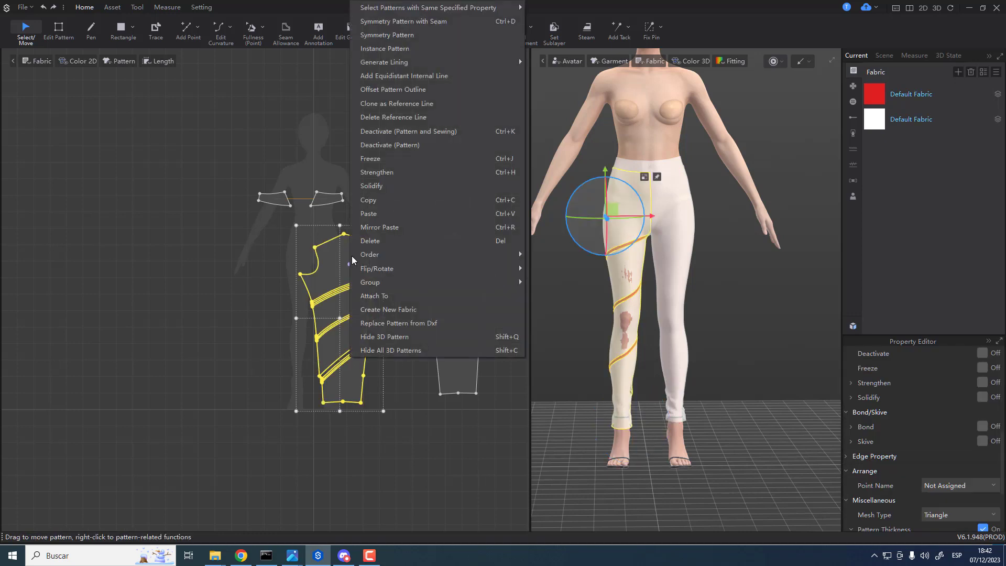
{"action": "left_click", "coordinate": [427, 22]}
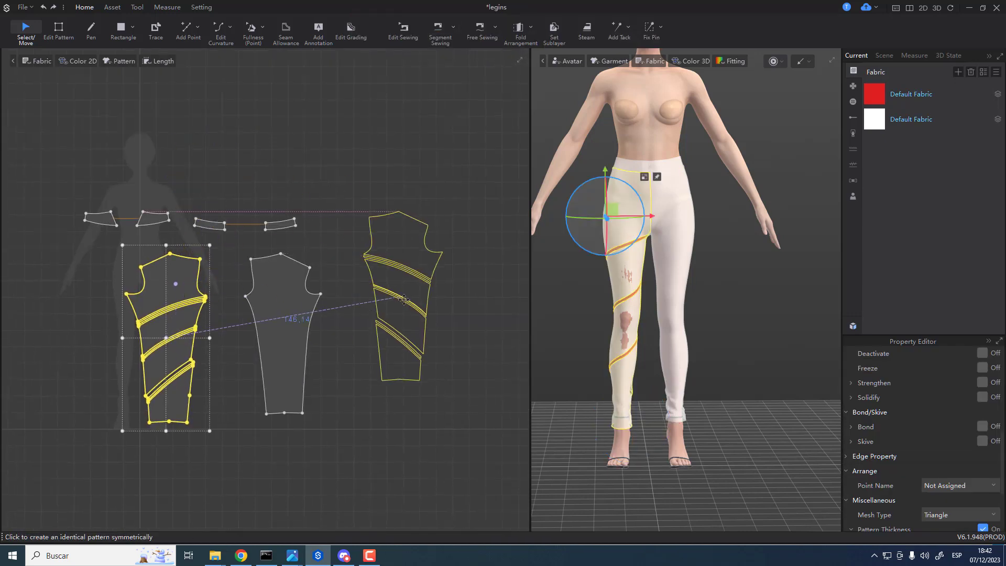
- Delete the plain leg pattern and move the mirrored striped leg into its place beside the original
{"action": "left_click", "coordinate": [270, 306]}
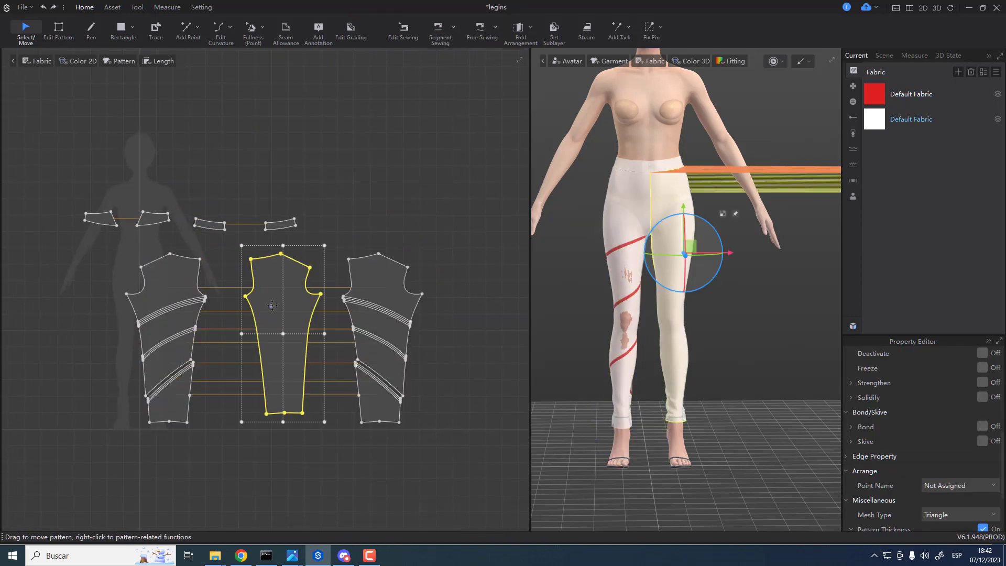
{"action": "key", "text": "Delete"}
{"action": "left_click_drag", "start_coordinate": [391, 387], "coordinate": [266, 388]}
- Move the mirrored striped leg horizontally in 3D onto the avatar's bare leg
{"action": "scroll", "coordinate": [803, 187], "scroll_direction": "down", "scroll_amount": 6}
{"action": "middle_click_drag", "start_coordinate": [770, 251], "coordinate": [667, 278]}
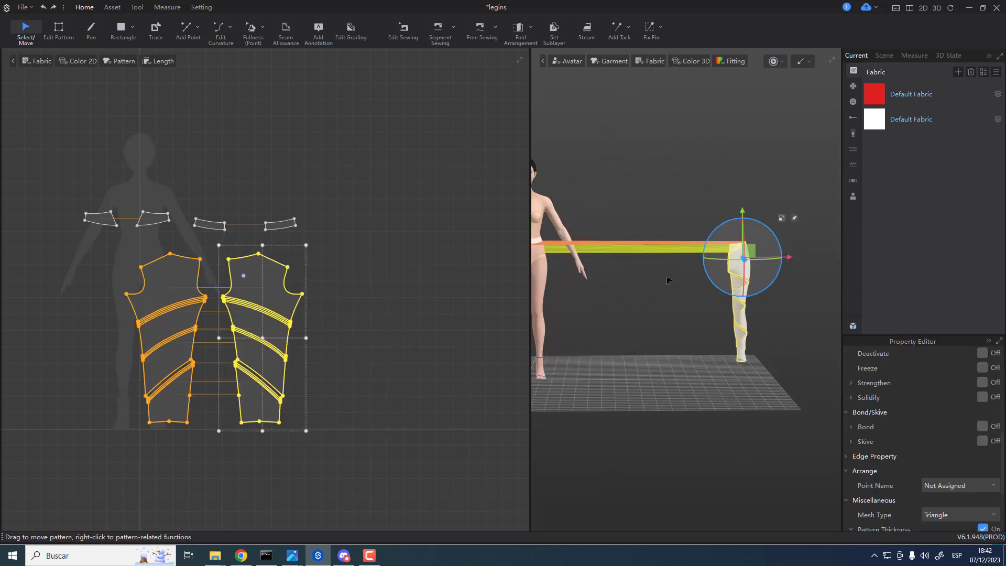
{"action": "scroll", "coordinate": [667, 278], "scroll_direction": "down", "scroll_amount": 1}
{"action": "left_click_drag", "start_coordinate": [749, 263], "coordinate": [578, 268]}
{"action": "middle_click_drag", "start_coordinate": [608, 315], "coordinate": [759, 285]}
{"action": "scroll", "coordinate": [758, 298], "scroll_direction": "up", "scroll_amount": 6}
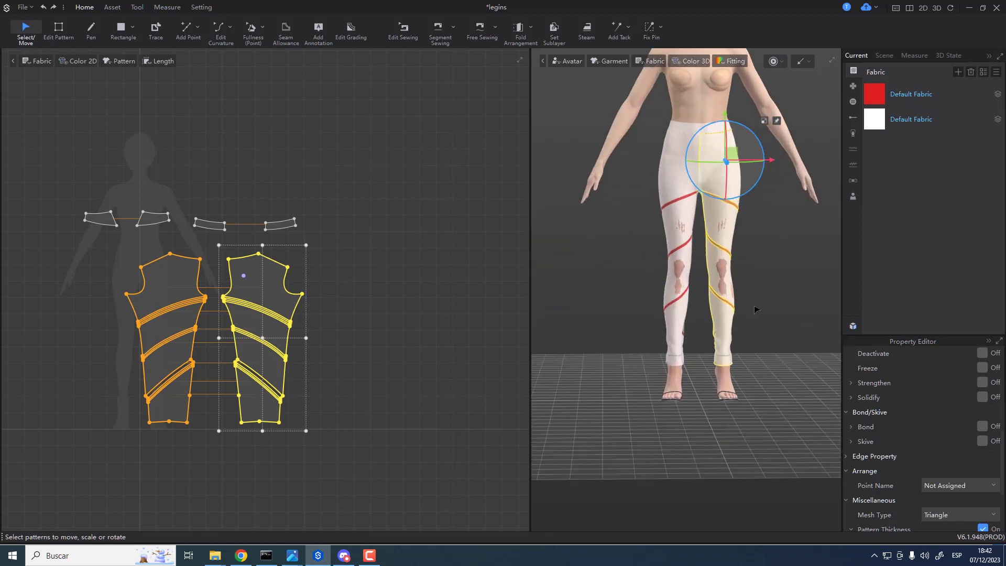
- Simulate the leggings, sew the two back rise edges together with Segment Sewing, and simulate again
{"action": "right_click_drag", "start_coordinate": [756, 307], "coordinate": [650, 330]}
{"action": "key", "text": "space"}
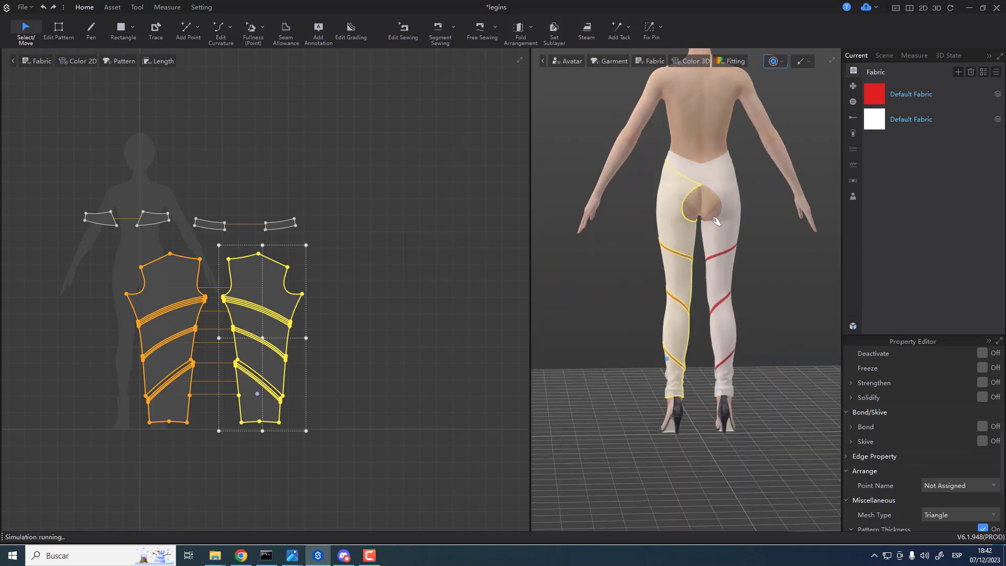
{"action": "key", "text": "space"}
{"action": "key", "text": "z"}
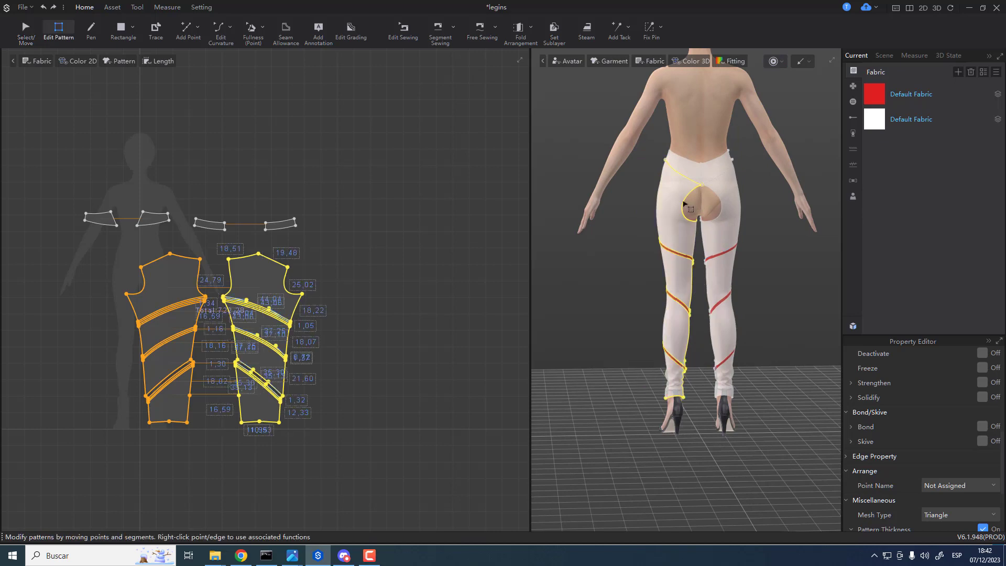
{"action": "key", "text": "n"}
{"action": "left_click", "coordinate": [692, 204]}
{"action": "left_click", "coordinate": [714, 199]}
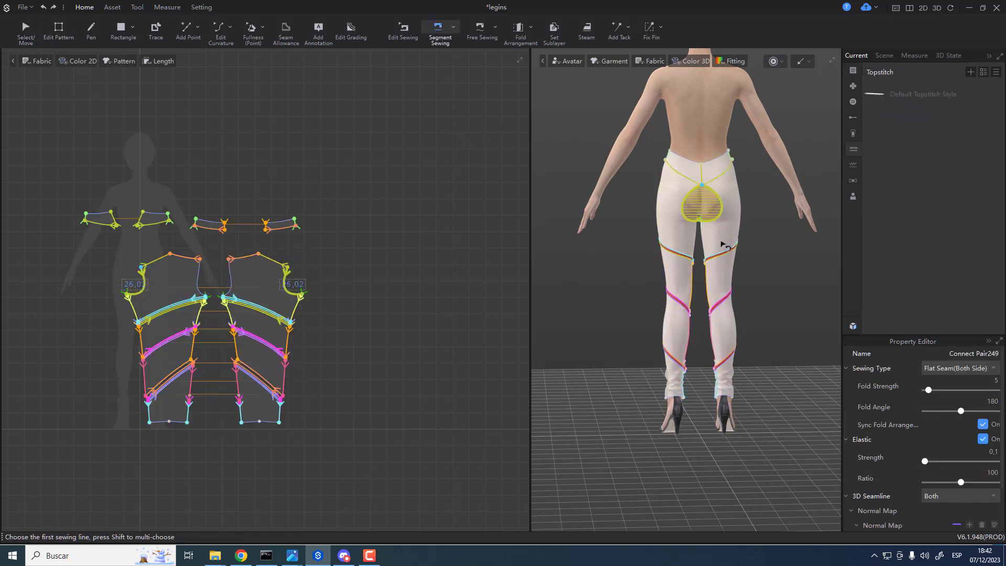
{"action": "key", "text": "space"}
- Sew the two front rise edges together with Segment Sewing and run the simulation to close the opening
{"action": "right_click_drag", "start_coordinate": [720, 244], "coordinate": [880, 260]}
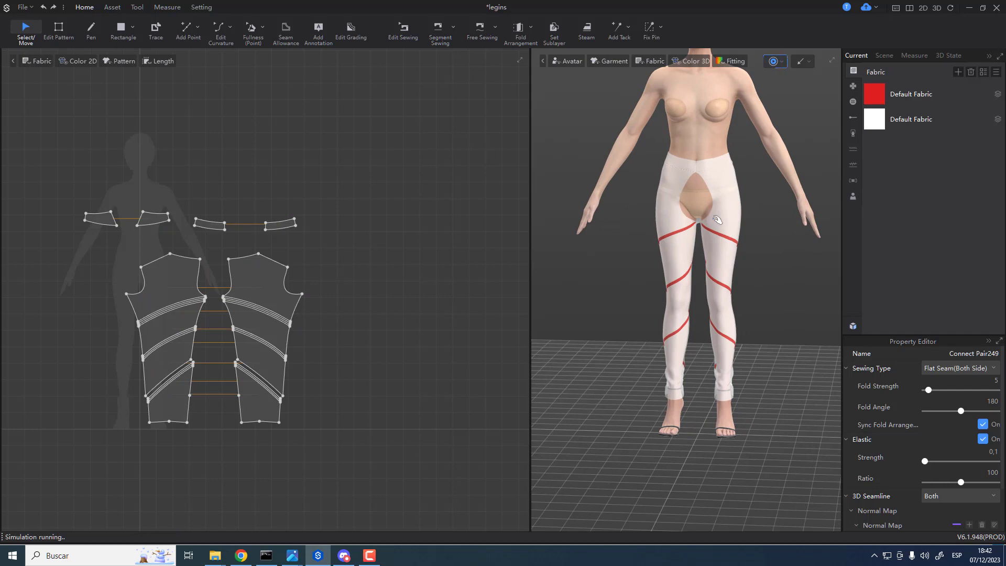
{"action": "key", "text": "n"}
{"action": "left_click", "coordinate": [713, 208]}
{"action": "left_click", "coordinate": [680, 212]}
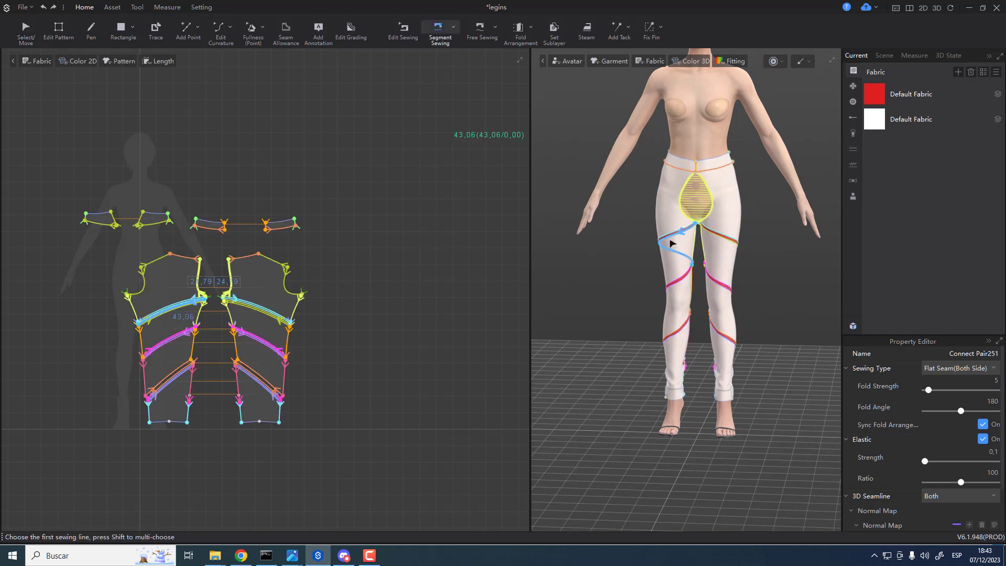
{"action": "key", "text": "space"}
{"action": "right_click_drag", "start_coordinate": [715, 203], "coordinate": [730, 364]}
{"action": "scroll", "coordinate": [347, 374], "scroll_direction": "up", "scroll_amount": 3}
{"action": "middle_click_drag", "start_coordinate": [347, 374], "coordinate": [459, 284]}
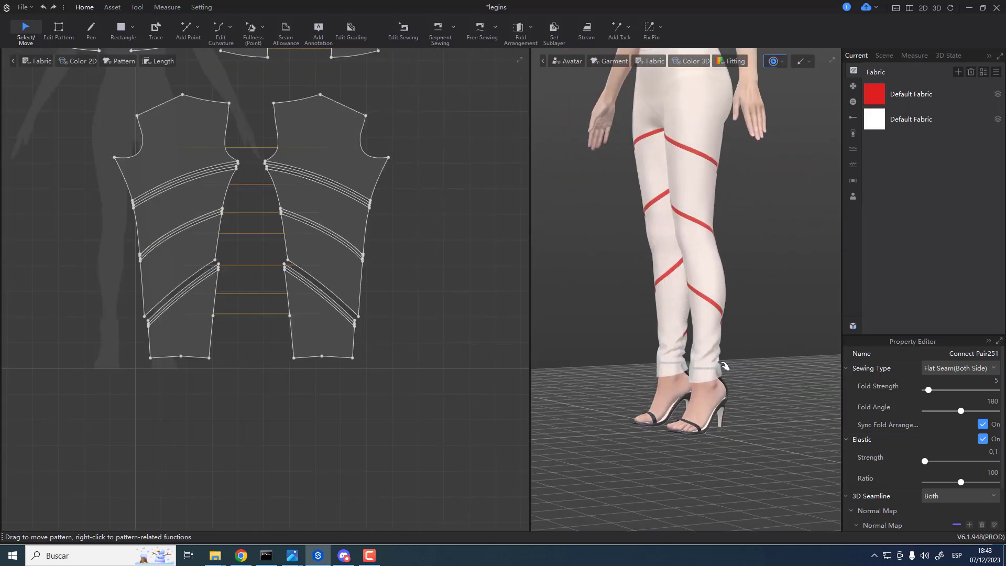
- Examine the fit of the sewn leggings around the hips and crotch from the front, back and side
{"action": "mouse_move", "coordinate": [725, 366]}
{"action": "right_mouse_down"}
{"action": "mouse_move", "coordinate": [686, 355]}
{"action": "mouse_move", "coordinate": [727, 382]}
{"action": "mouse_move", "coordinate": [710, 374]}
{"action": "mouse_move", "coordinate": [725, 366]}
{"action": "right_mouse_up"}
{"action": "middle_click_drag", "start_coordinate": [352, 305], "coordinate": [405, 423]}
{"action": "scroll", "coordinate": [405, 423], "scroll_direction": "up", "scroll_amount": 2}
{"action": "right_click_drag", "start_coordinate": [580, 278], "coordinate": [690, 305]}
{"action": "middle_click_drag", "start_coordinate": [672, 146], "coordinate": [695, 221]}
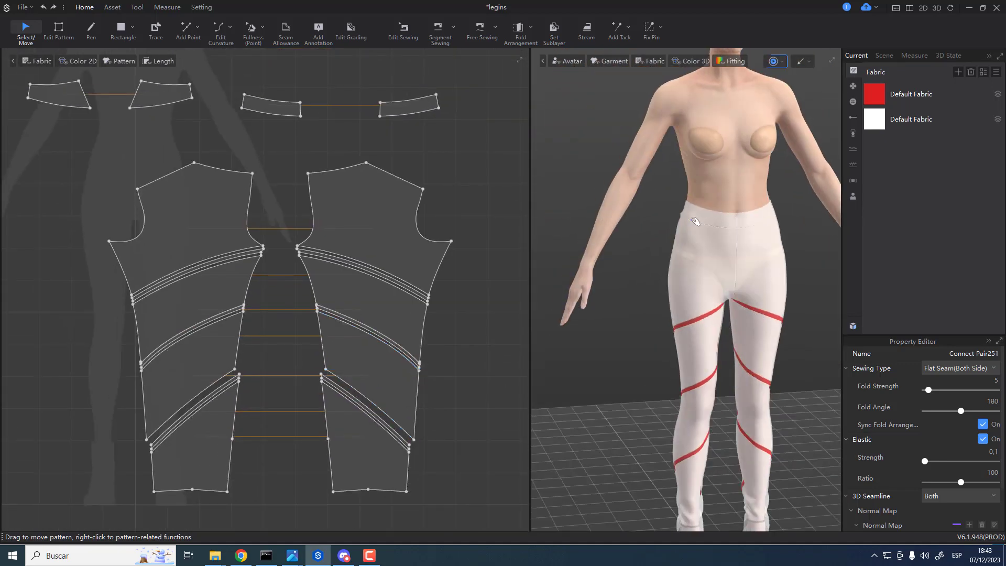
{"action": "left_click", "coordinate": [402, 209]}
{"action": "right_click_drag", "start_coordinate": [730, 263], "coordinate": [771, 251]}
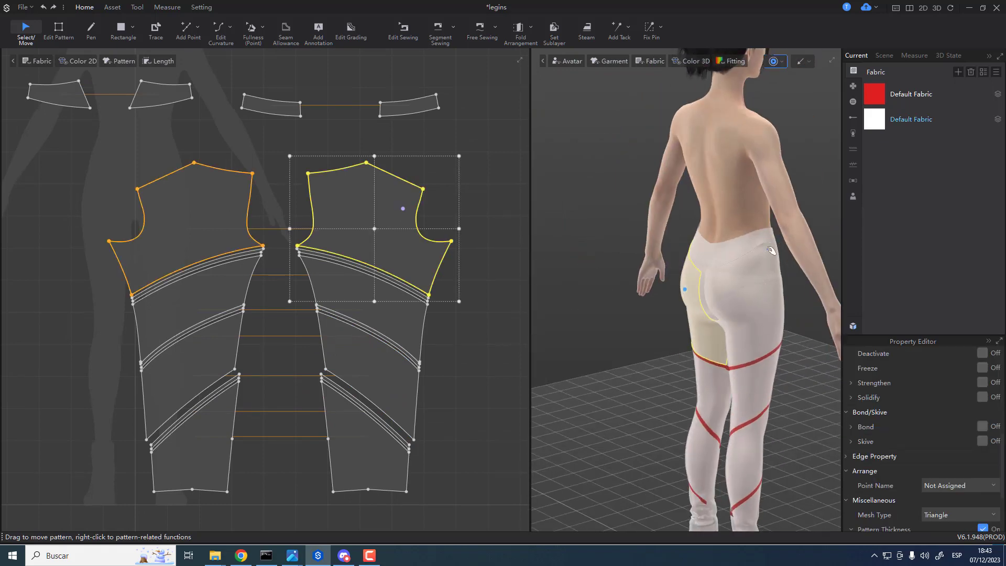
{"action": "right_click_drag", "start_coordinate": [777, 320], "coordinate": [658, 301]}
{"action": "scroll", "coordinate": [340, 249], "scroll_direction": "up", "scroll_amount": 2}
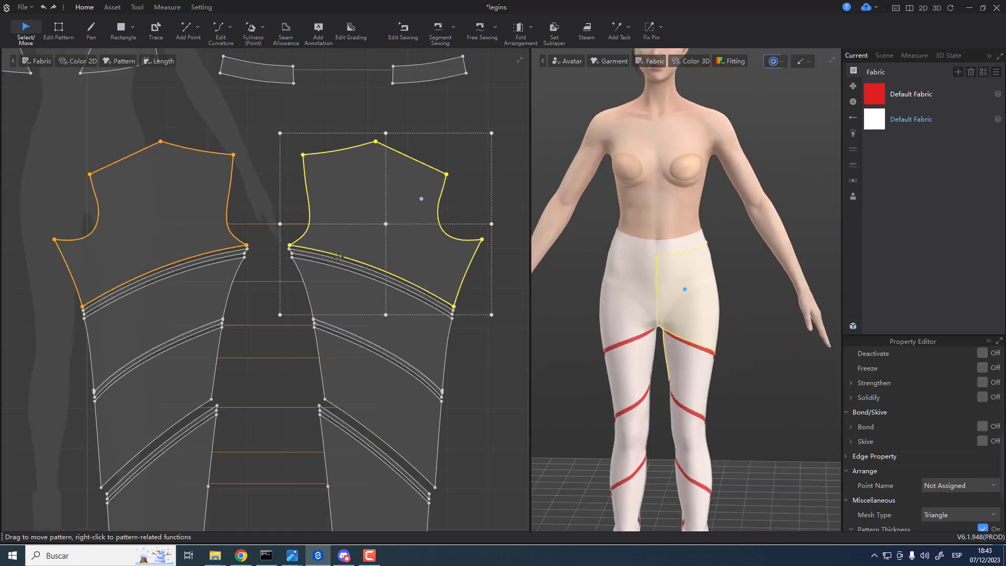
{"action": "middle_click_drag", "start_coordinate": [373, 249], "coordinate": [355, 292]}
{"action": "scroll", "coordinate": [691, 328], "scroll_direction": "up", "scroll_amount": 2}
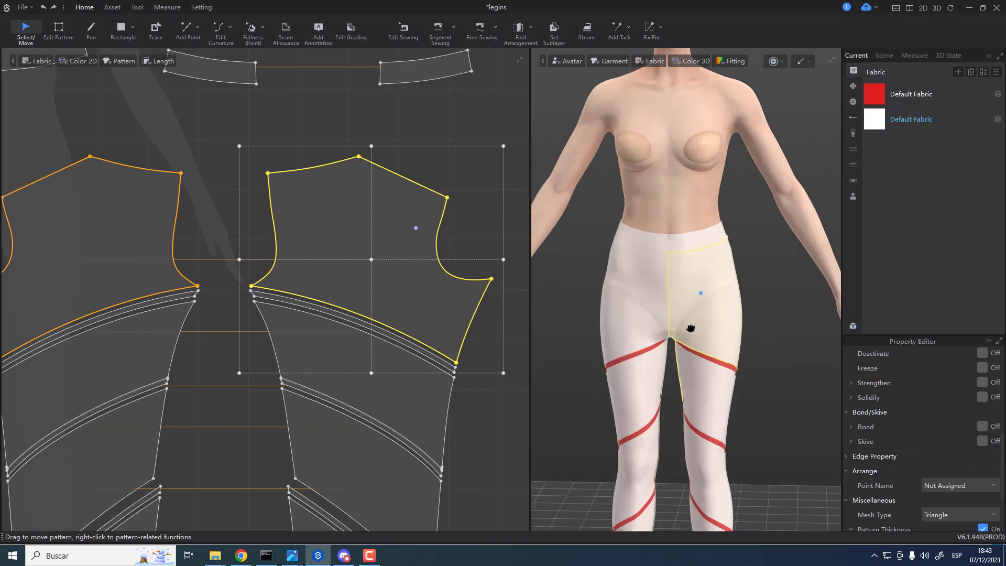
{"action": "right_click_drag", "start_coordinate": [698, 339], "coordinate": [457, 271]}
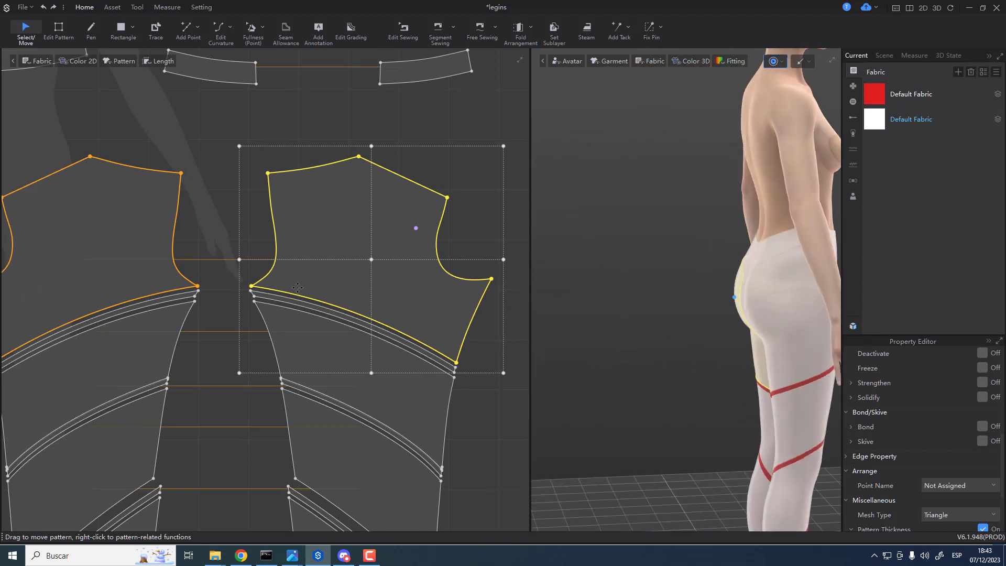
- Draw a straight internal line with the Pen across the upper leg piece, from the front crotch point to the back crotch point
{"action": "key", "text": "d"}
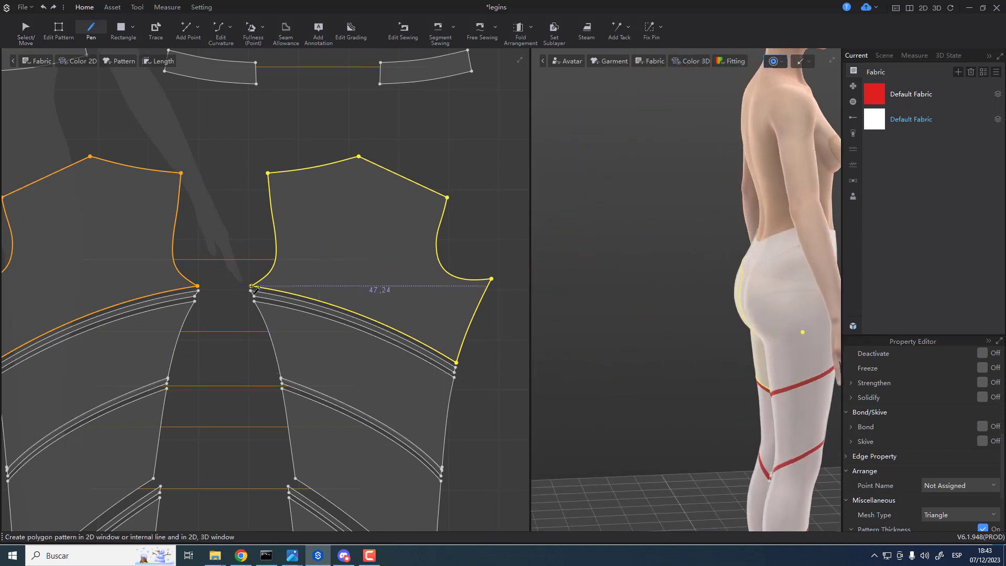
{"action": "left_click", "coordinate": [251, 287]}
{"action": "scroll", "coordinate": [495, 285], "scroll_direction": "up", "scroll_amount": 5}
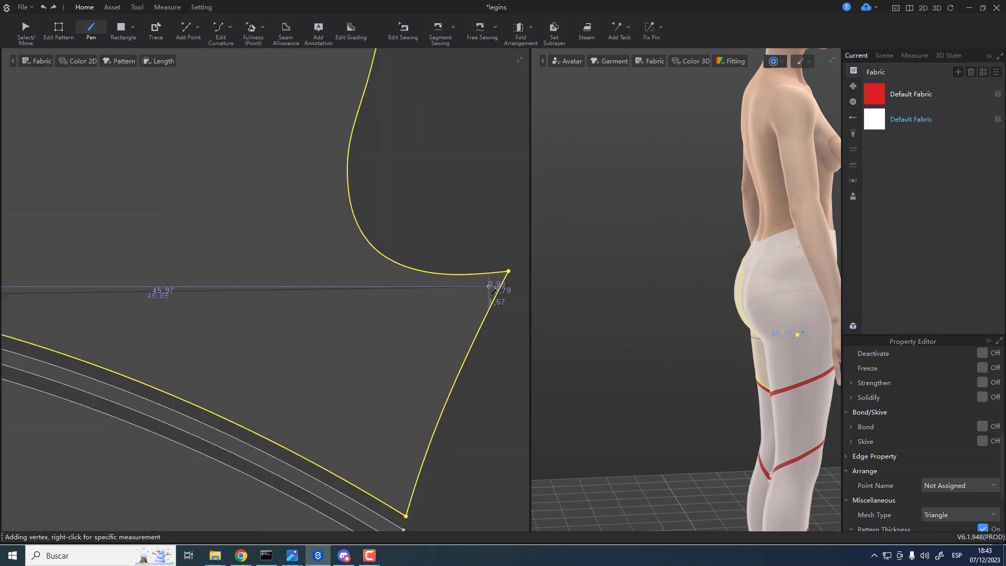
{"action": "left_click", "coordinate": [513, 268]}
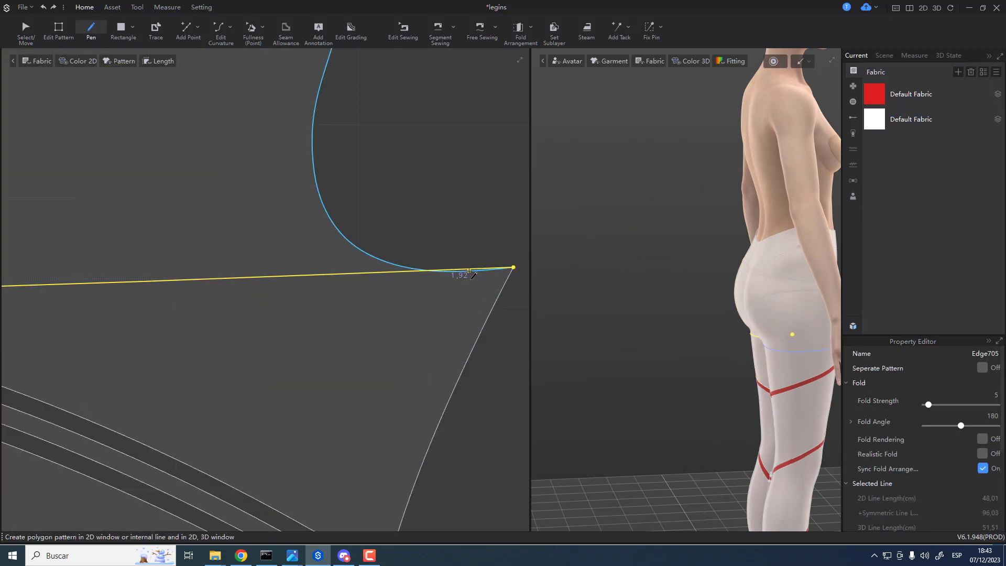
- Nudge the curved back rise edge of the upper leg piece upward until it clears the new internal line
{"action": "scroll", "coordinate": [472, 283], "scroll_direction": "down", "scroll_amount": 4}
{"action": "scroll", "coordinate": [492, 309], "scroll_direction": "up", "scroll_amount": 6}
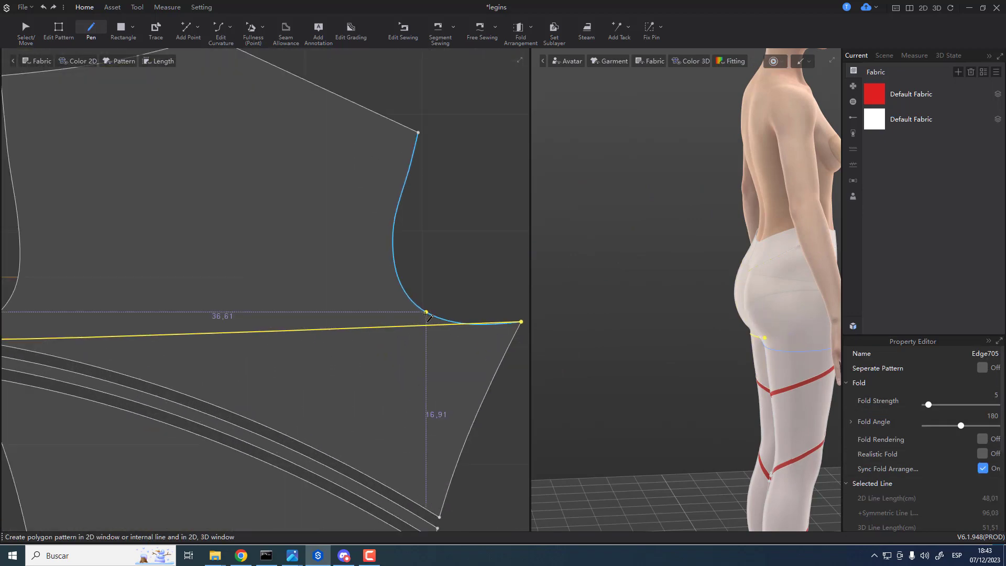
{"action": "key", "text": "z"}
{"action": "left_click", "coordinate": [491, 328]}
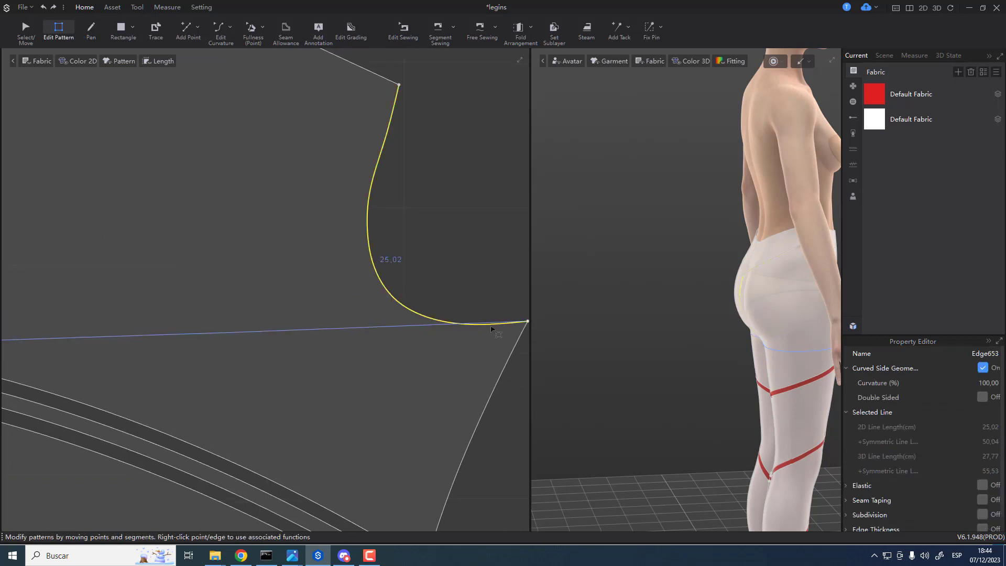
{"action": "scroll", "coordinate": [491, 329], "scroll_direction": "down", "scroll_amount": 2}
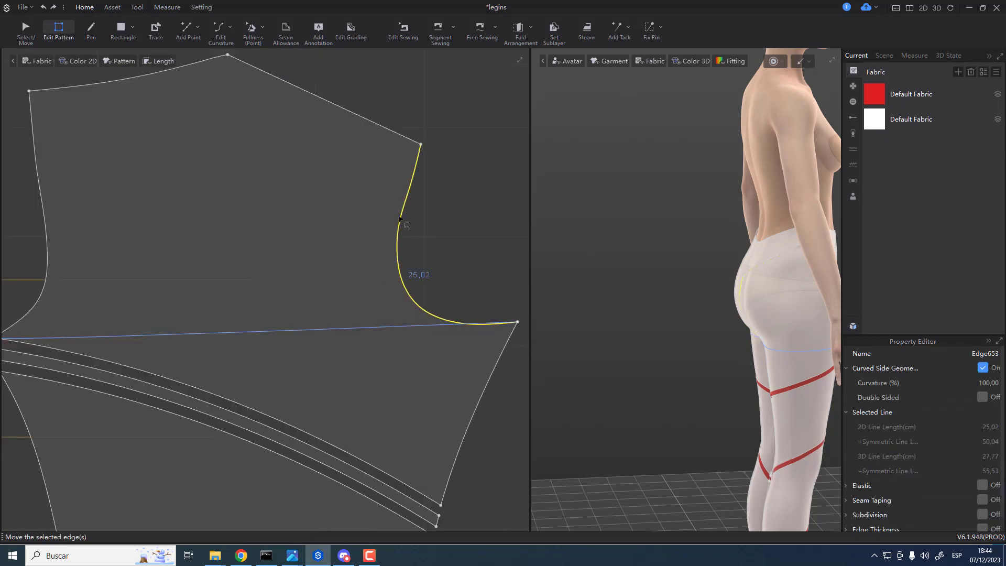
{"action": "scroll", "coordinate": [393, 312], "scroll_direction": "up", "scroll_amount": 5}
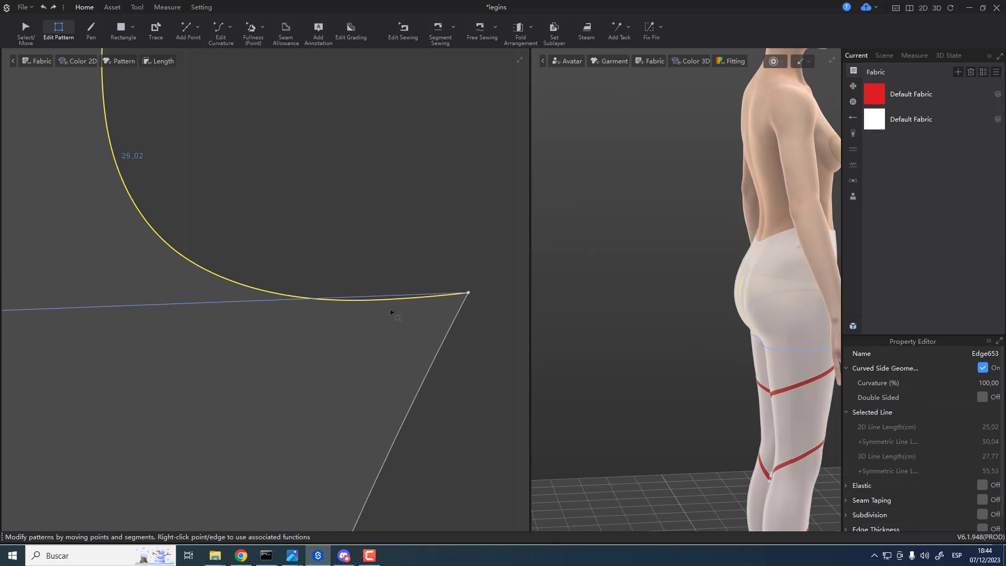
{"action": "key", "text": "Up"}
{"action": "key", "text": "Up"}
{"action": "key", "text": "Up"}
{"action": "key", "text": "Up"}
{"action": "key", "text": "Up"}
{"action": "key", "text": "Up"}
{"action": "key", "text": "Up"}
{"action": "key", "text": "Up"}
{"action": "key", "text": "Up"}
{"action": "key", "text": "Up"}
{"action": "key", "text": "Up"}
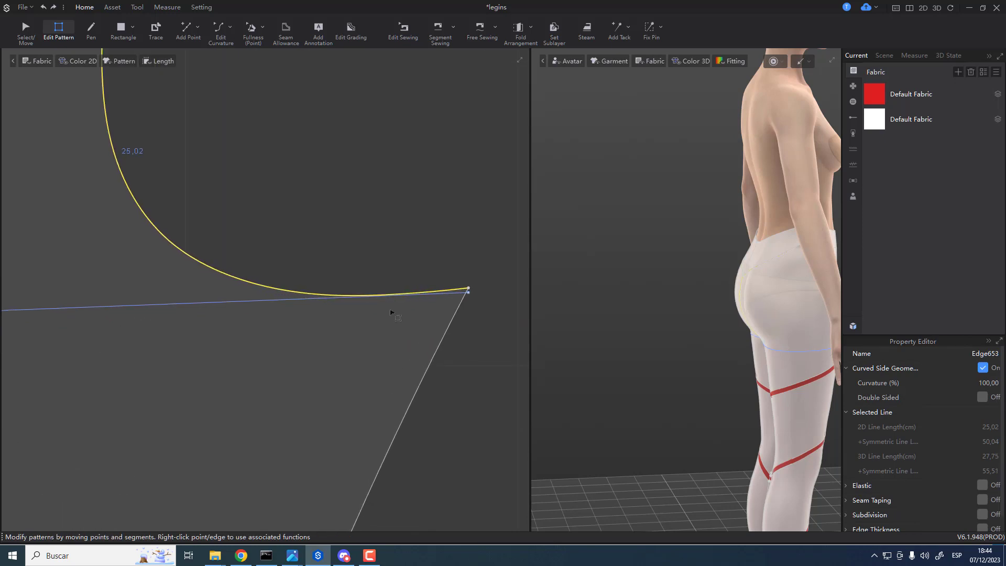
- Move the back crotch point down onto the end of the internal line
{"action": "double_click", "coordinate": [468, 287]}
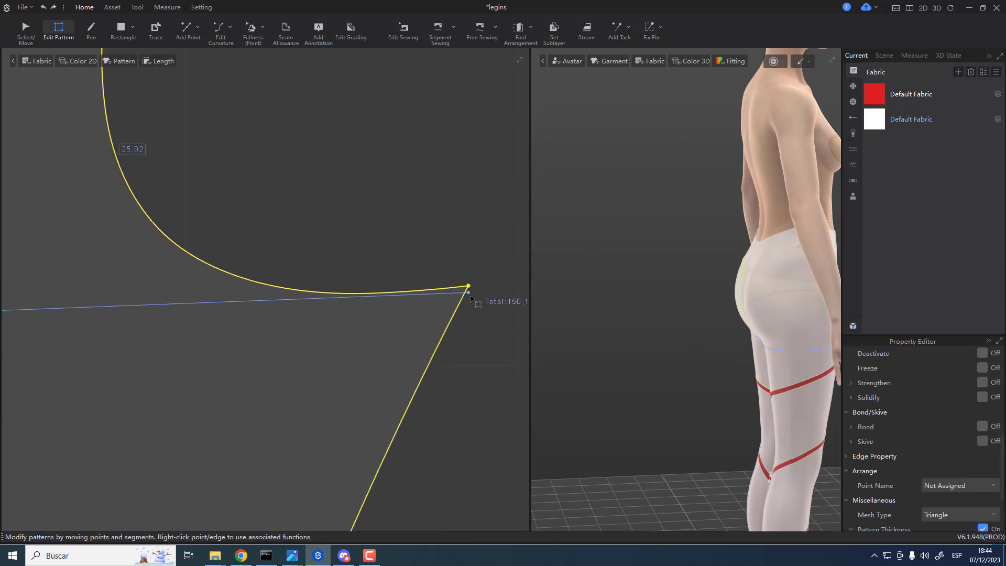
{"action": "left_click", "coordinate": [478, 295]}
{"action": "left_click_drag", "start_coordinate": [468, 286], "coordinate": [469, 292]}
{"action": "left_click", "coordinate": [406, 302]}
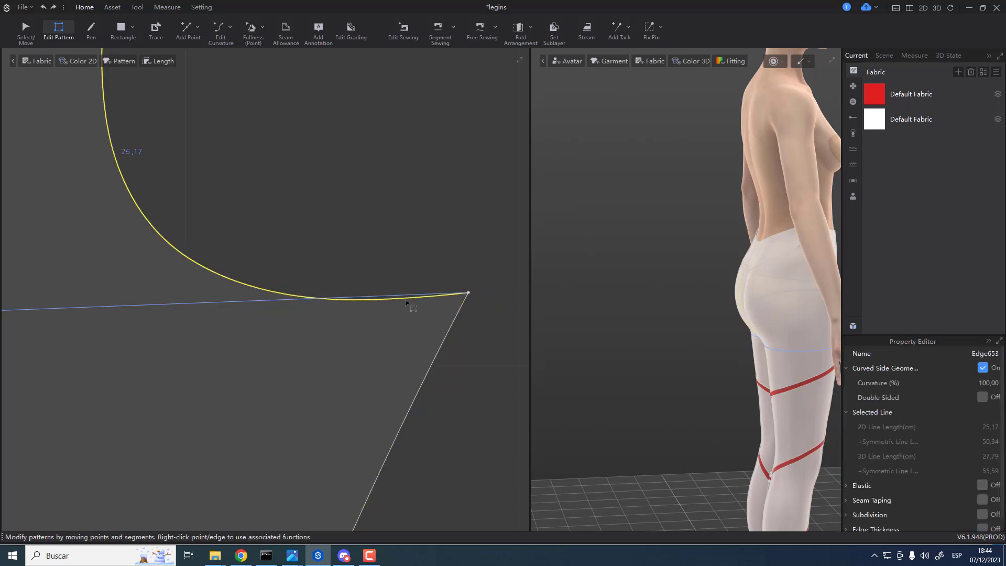
- Reshape the lower back rise curve with Edit Curvature so that it stays above the internal line
{"action": "key", "text": "c"}
{"action": "left_click_drag", "start_coordinate": [407, 303], "coordinate": [411, 292]}
{"action": "left_click", "coordinate": [395, 296]}
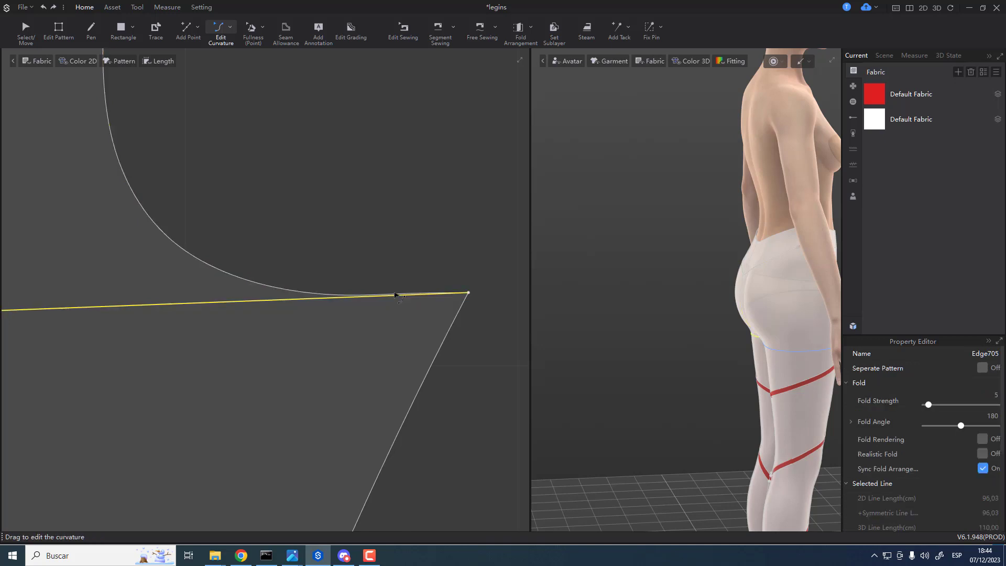
{"action": "left_click_drag", "start_coordinate": [322, 294], "coordinate": [326, 291]}
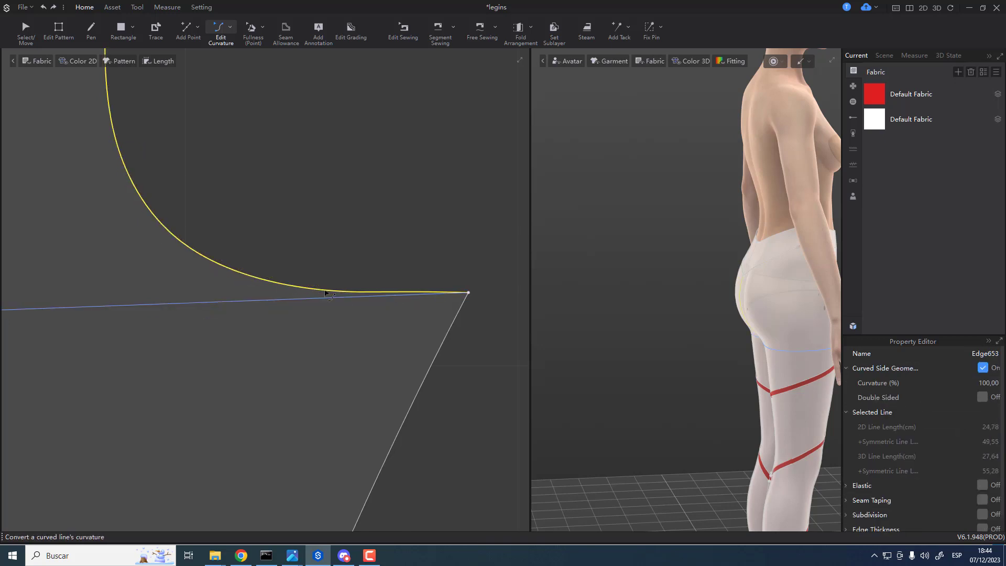
{"action": "left_click", "coordinate": [359, 298]}
{"action": "scroll", "coordinate": [362, 303], "scroll_direction": "down", "scroll_amount": 5}
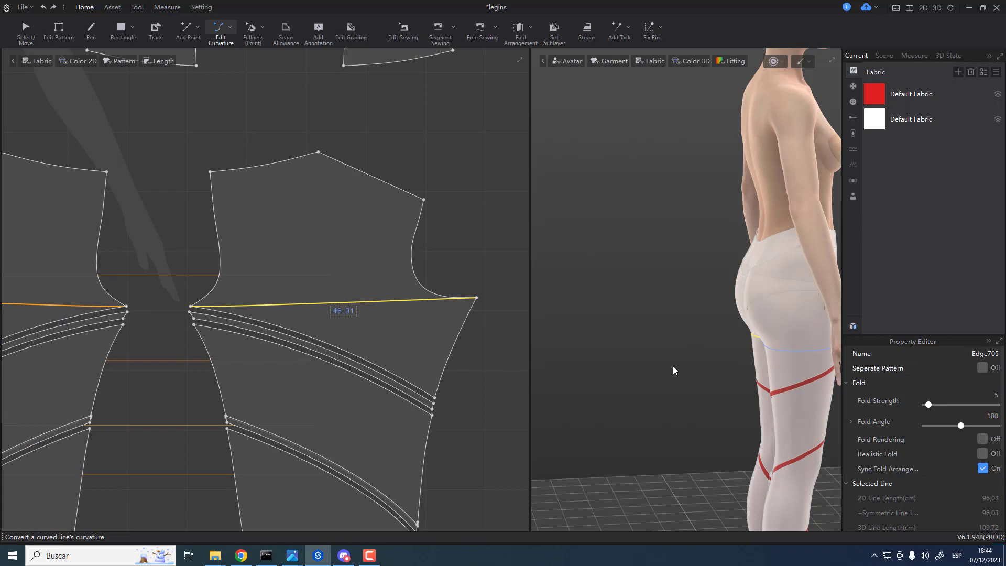
{"action": "right_click_drag", "start_coordinate": [673, 370], "coordinate": [582, 359]}
{"action": "middle_click_drag", "start_coordinate": [736, 343], "coordinate": [648, 320]}
{"action": "right_click_drag", "start_coordinate": [729, 314], "coordinate": [737, 342]}
{"action": "right_click", "coordinate": [396, 302]}
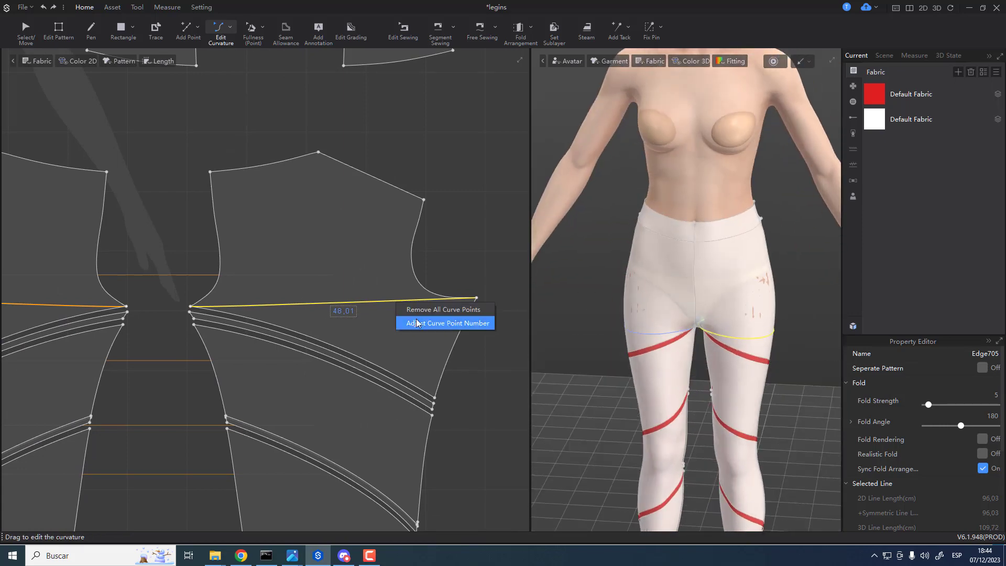
{"action": "left_click", "coordinate": [372, 302]}
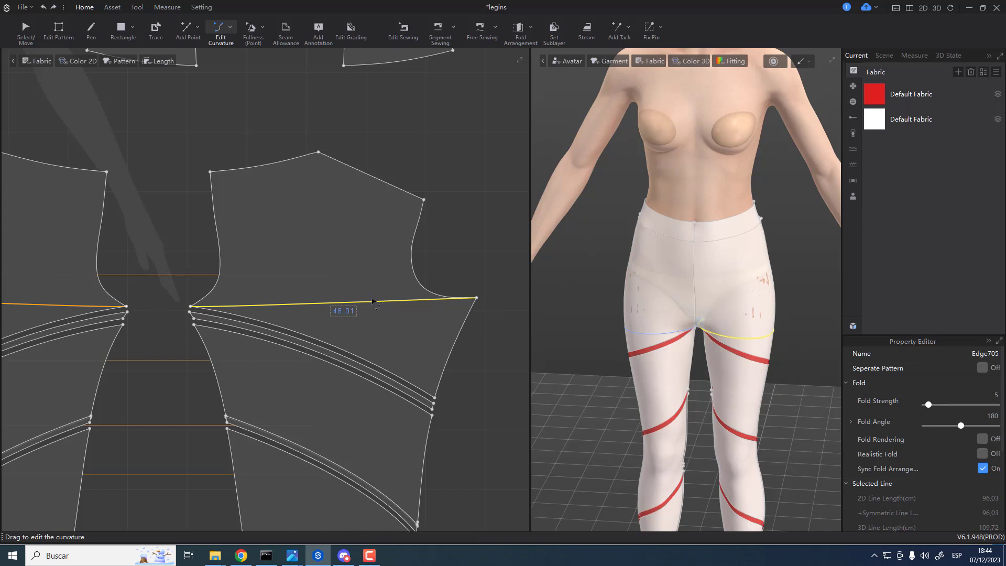
{"action": "left_click", "coordinate": [474, 242]}
{"action": "left_click", "coordinate": [325, 302]}
{"action": "right_click", "coordinate": [327, 303]}
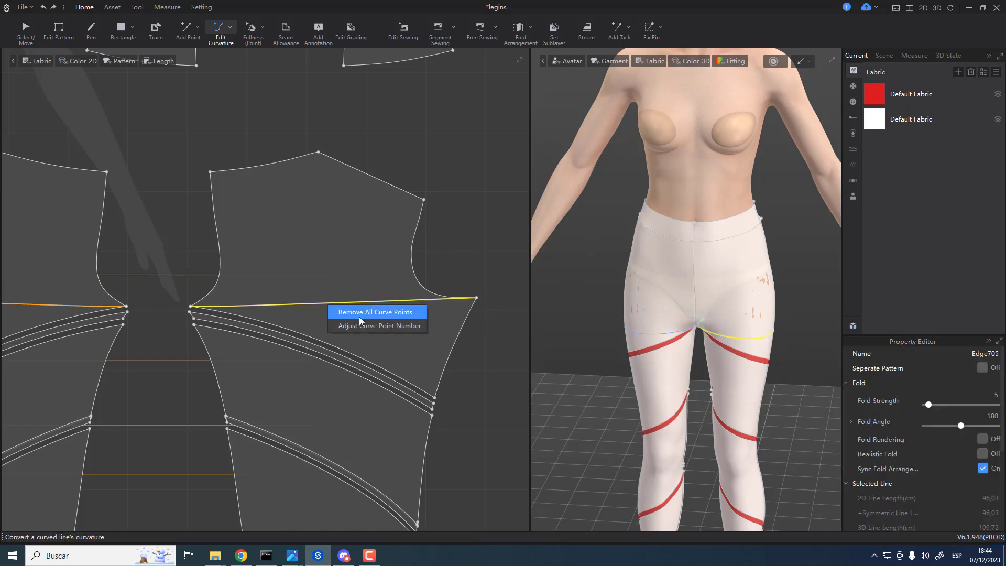
{"action": "left_click", "coordinate": [308, 302]}
{"action": "key", "text": "a"}
{"action": "left_click", "coordinate": [331, 303]}
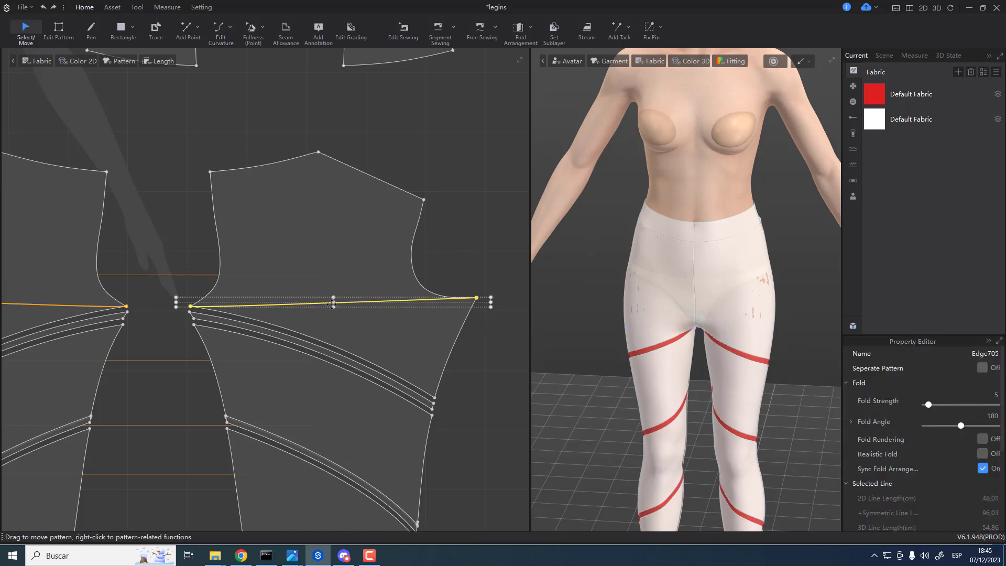
{"action": "left_click", "coordinate": [443, 239]}
- Cut and sew the upper leg piece along the straight internal line between its crotch points
{"action": "key", "text": "z"}
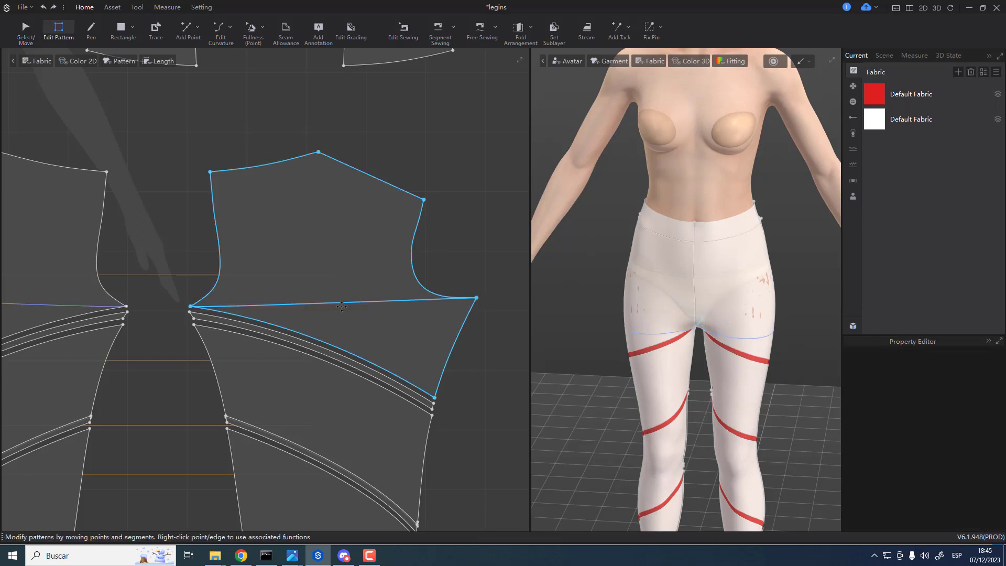
{"action": "left_click", "coordinate": [341, 304]}
{"action": "right_click", "coordinate": [344, 304]}
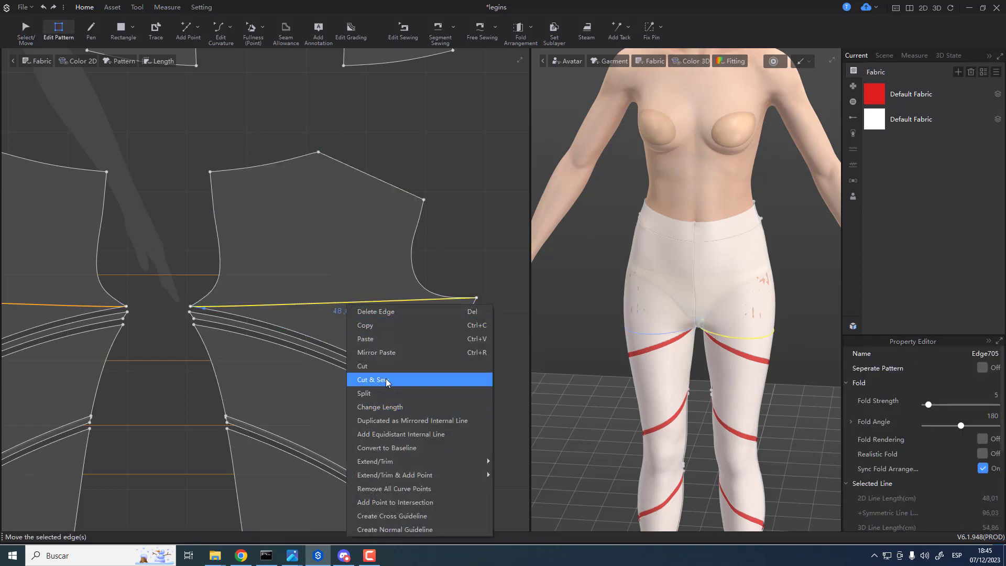
{"action": "left_click", "coordinate": [386, 379]}
- Move the two cut hip pieces slightly upward, away from the leg sections, in the 2D layout
{"action": "key", "text": "a"}
{"action": "left_click", "coordinate": [356, 224]}
{"action": "left_click_drag", "start_coordinate": [356, 224], "coordinate": [354, 225]}
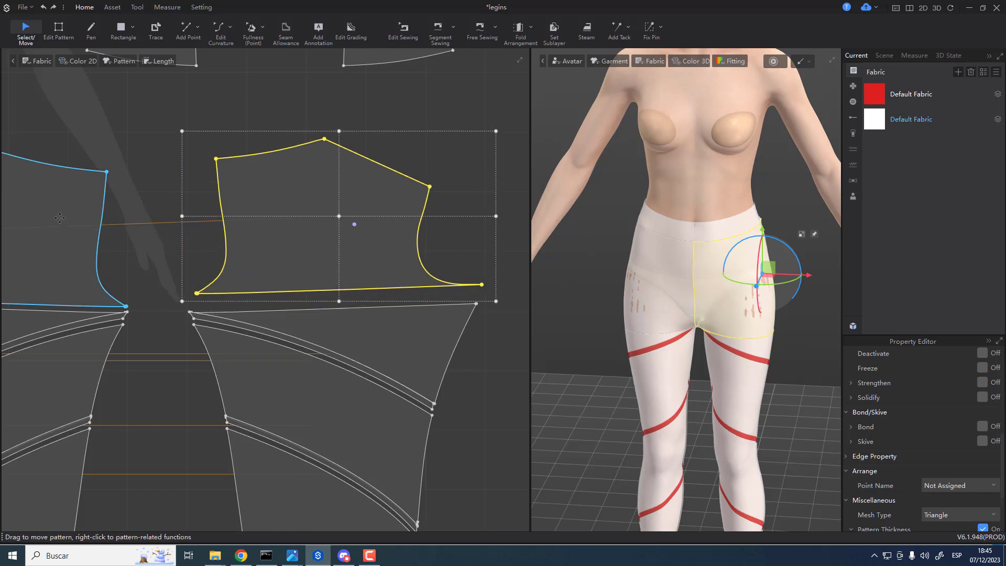
{"action": "left_click_drag", "start_coordinate": [61, 217], "coordinate": [61, 205]}
{"action": "left_click", "coordinate": [742, 270]}
{"action": "left_click", "coordinate": [657, 283]}
{"action": "right_click_drag", "start_coordinate": [676, 374], "coordinate": [785, 362]}
{"action": "right_click_drag", "start_coordinate": [340, 233], "coordinate": [425, 332]}
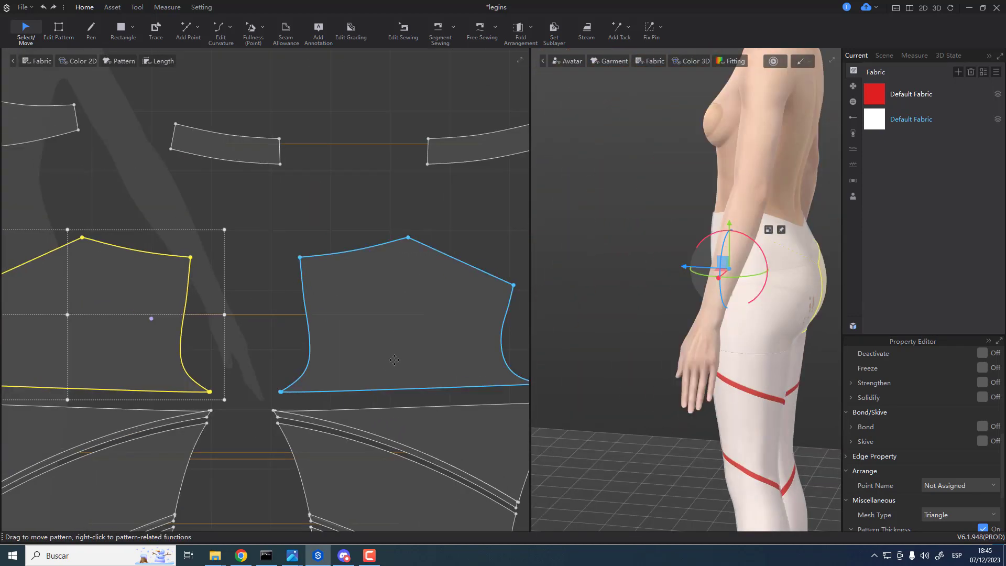
- Draw an internal rectangle with a perimeter of about 38.6 cm in the middle of the hip piece
{"action": "key", "text": "z"}
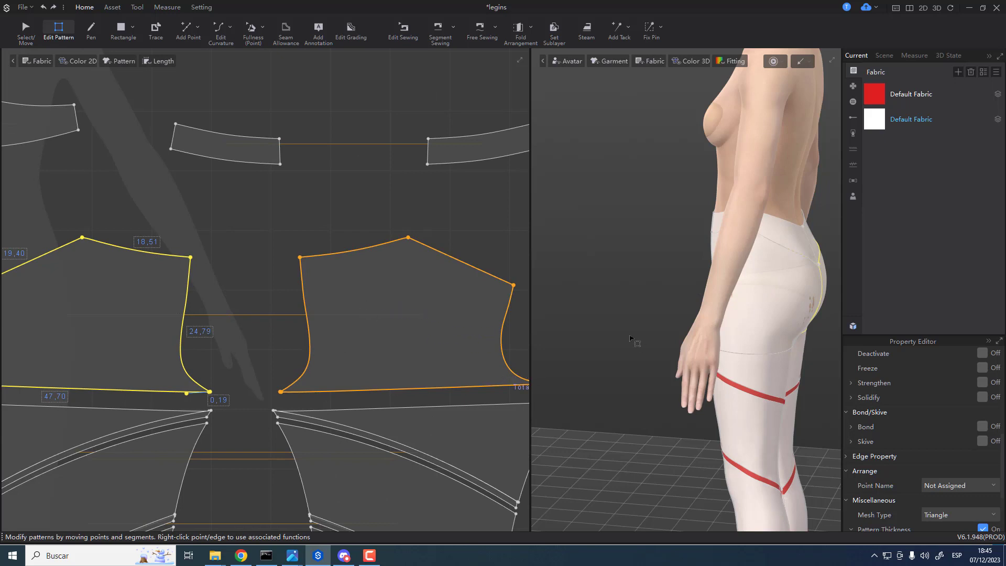
{"action": "left_click", "coordinate": [121, 29]}
{"action": "scroll", "coordinate": [393, 310], "scroll_direction": "up", "scroll_amount": 3}
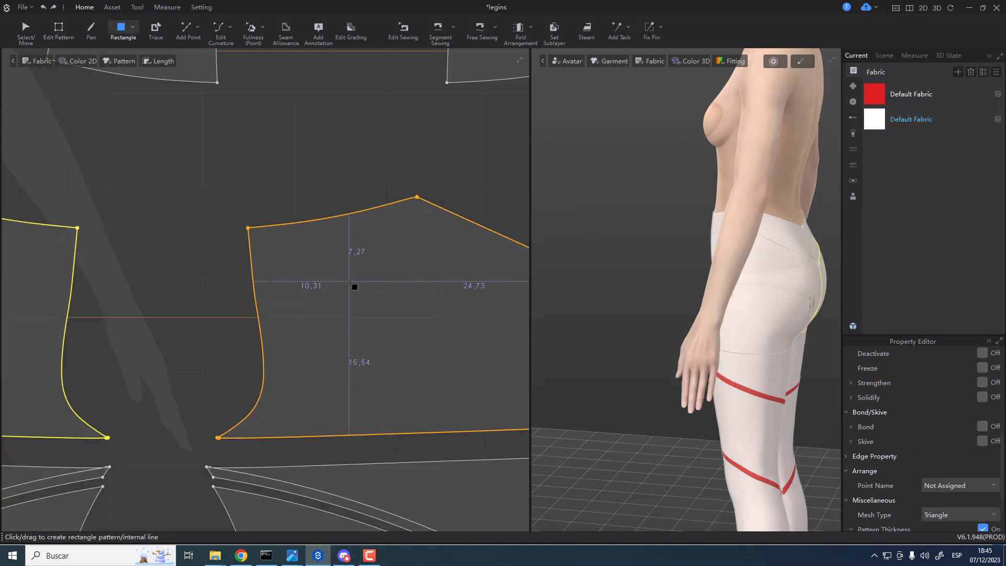
{"action": "left_click_drag", "start_coordinate": [365, 285], "coordinate": [478, 358]}
{"action": "scroll", "coordinate": [478, 357], "scroll_direction": "down", "scroll_amount": 4}
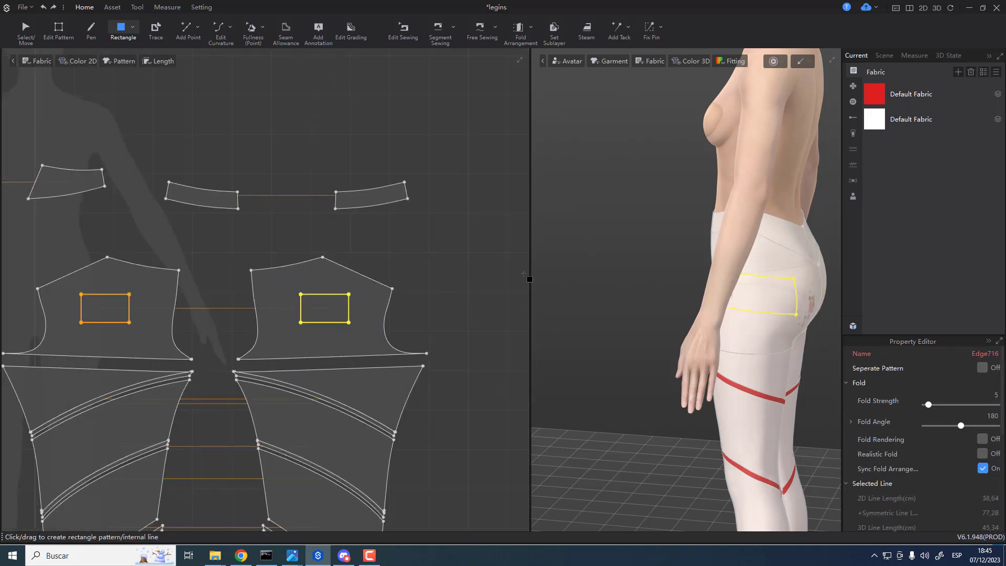
{"action": "left_click", "coordinate": [523, 274]}
{"action": "left_click", "coordinate": [556, 306]}
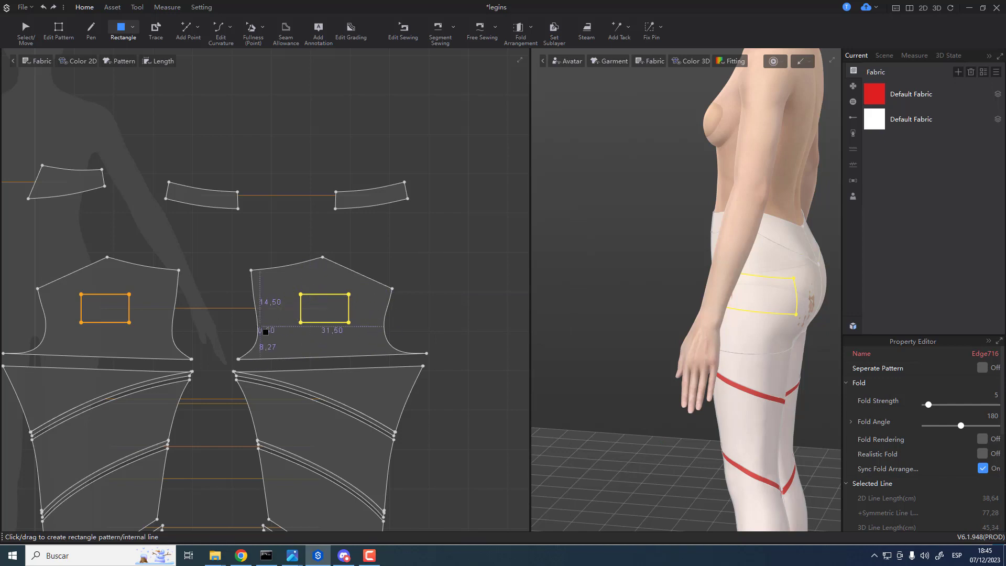
{"action": "scroll", "coordinate": [332, 334], "scroll_direction": "up", "scroll_amount": 4}
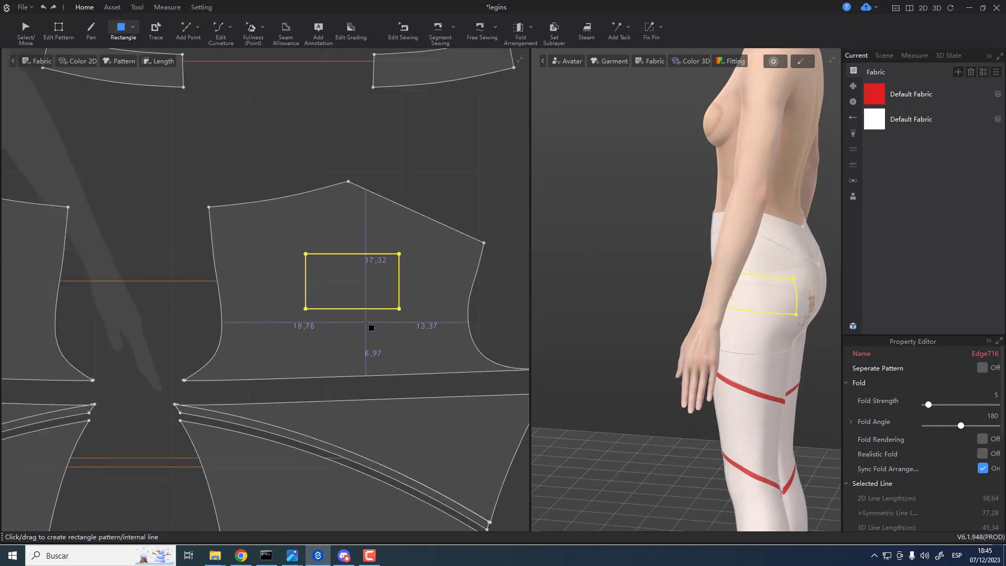
{"action": "left_click_drag", "start_coordinate": [472, 181], "coordinate": [475, 183]}
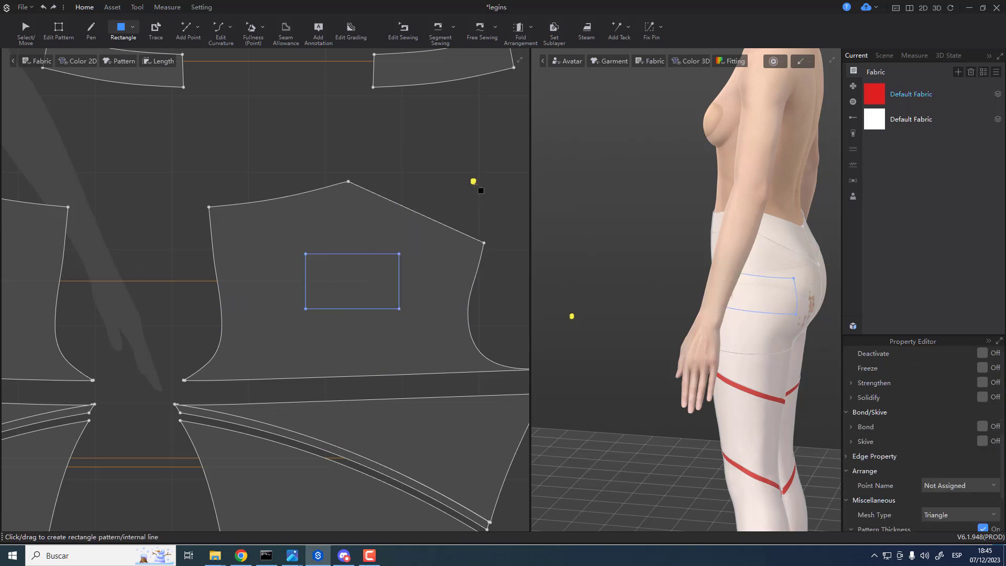
{"action": "key", "text": "ctrl+z"}
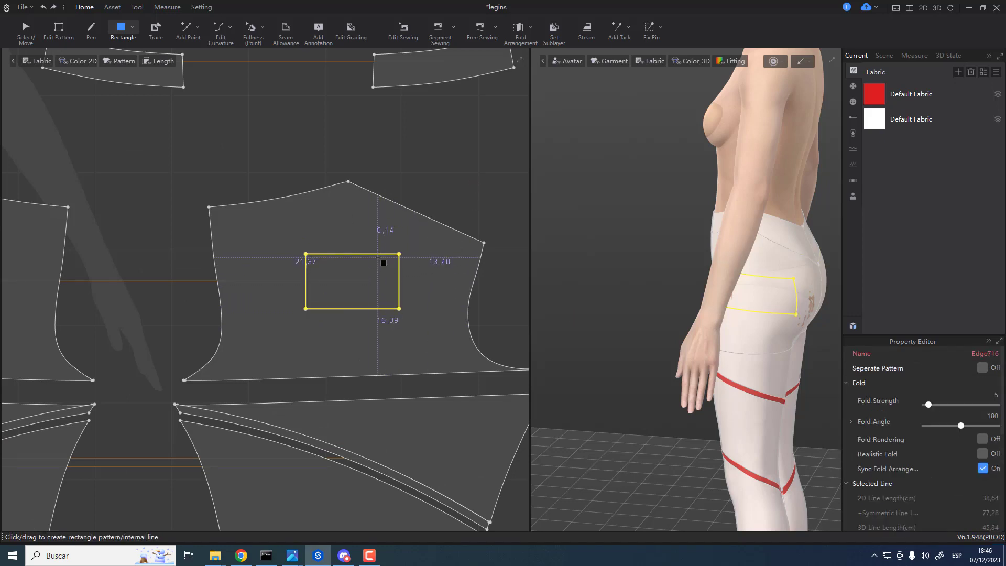
- Shift the hip piece slightly toward its mirrored counterpart and move its internal rectangle a little closer to the front edge
{"action": "key", "text": "q"}
{"action": "left_click", "coordinate": [388, 225]}
{"action": "left_click_drag", "start_coordinate": [396, 231], "coordinate": [419, 246]}
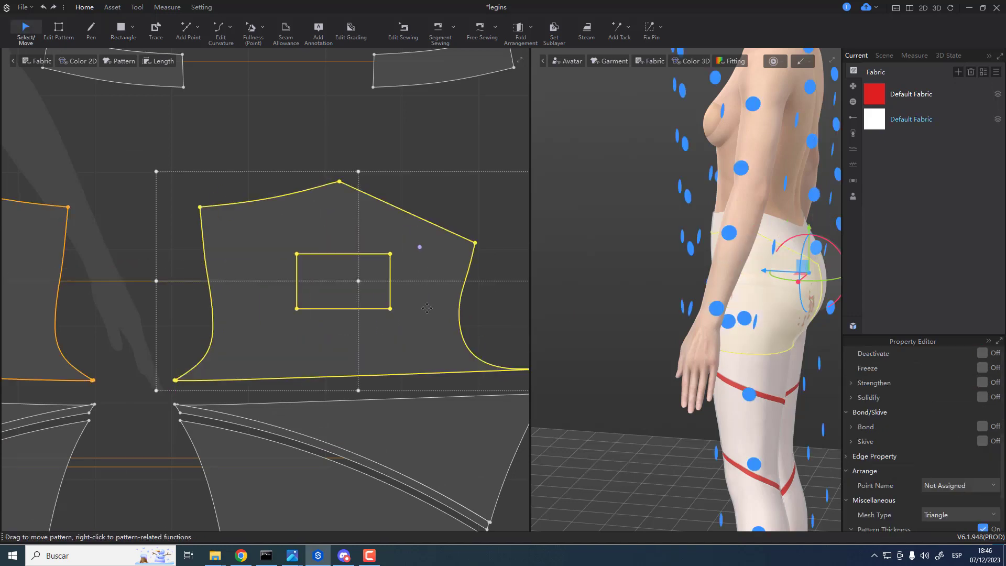
{"action": "left_click", "coordinate": [334, 270]}
{"action": "left_click_drag", "start_coordinate": [378, 287], "coordinate": [399, 245]}
{"action": "left_click", "coordinate": [503, 196]}
{"action": "left_click_drag", "start_coordinate": [490, 199], "coordinate": [384, 308]}
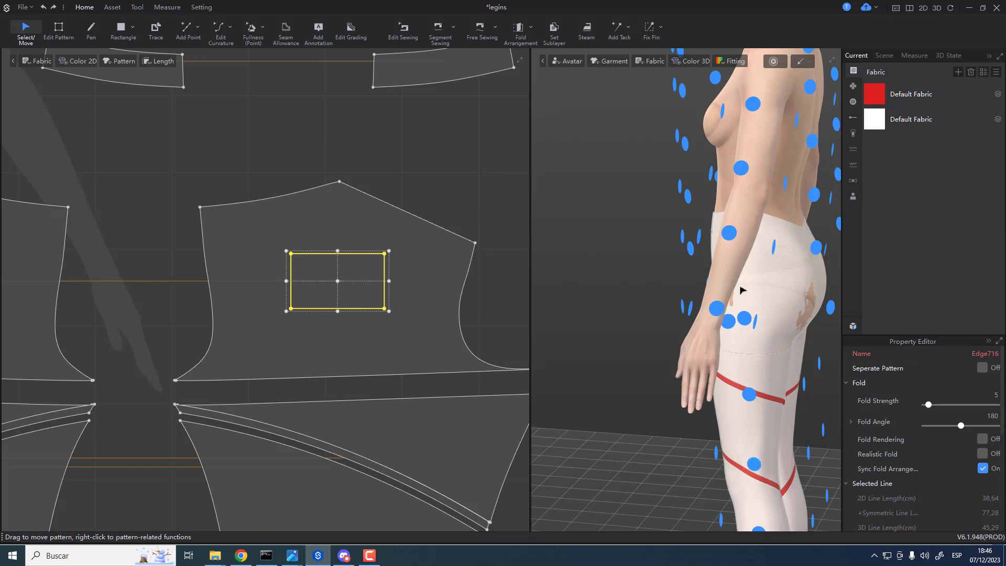
- Move the hip piece's internal rectangle slightly lower and a little farther from the front edge
{"action": "right_click_drag", "start_coordinate": [776, 324], "coordinate": [702, 341]}
{"action": "scroll", "coordinate": [674, 330], "scroll_direction": "up", "scroll_amount": 4}
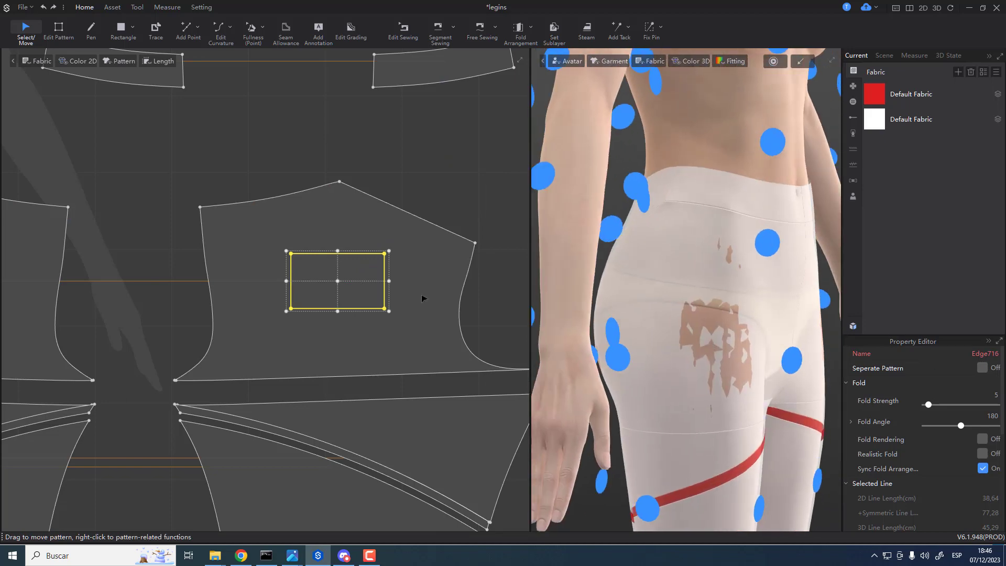
{"action": "left_click_drag", "start_coordinate": [359, 254], "coordinate": [367, 275]}
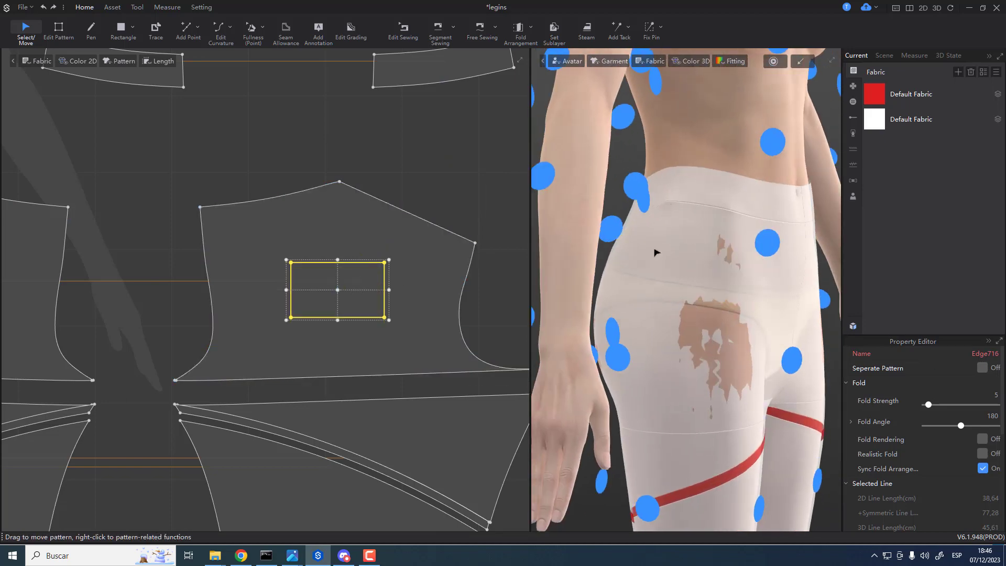
{"action": "left_click_drag", "start_coordinate": [298, 295], "coordinate": [304, 299]}
- Draw two straight internal lines with the Pen tool, joining the rectangle's upper corners to the hip piece's nearest upper outline points
{"action": "key", "text": "h"}
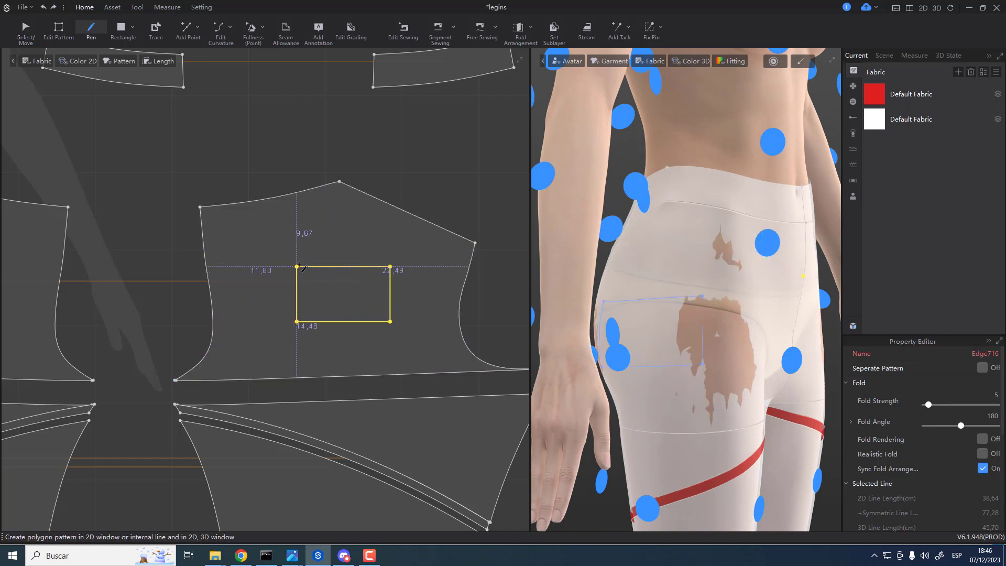
{"action": "left_click", "coordinate": [200, 208]}
{"action": "double_click", "coordinate": [297, 266]}
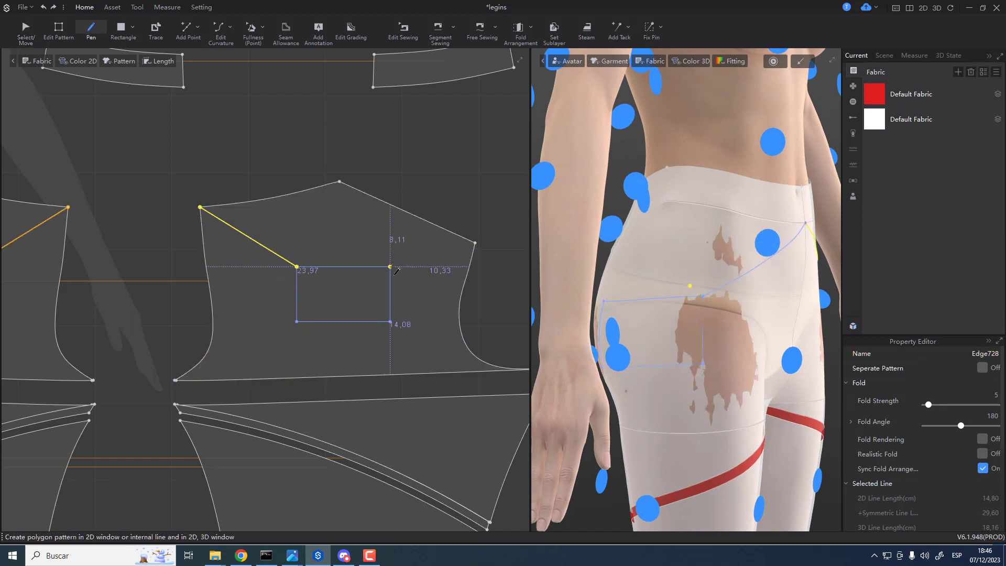
{"action": "left_click", "coordinate": [475, 243]}
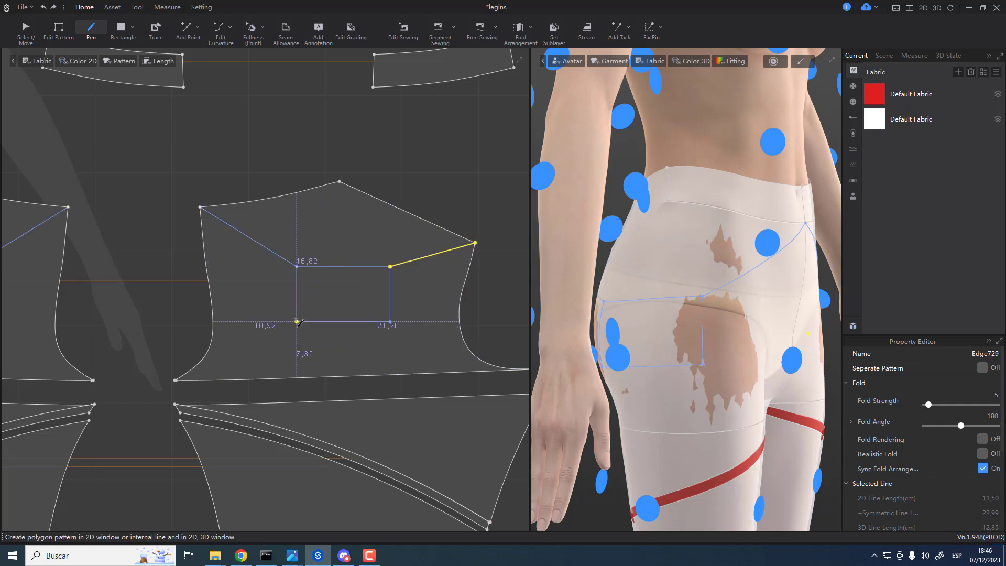
- Draw two internal lines from the rectangle's lower corners, one to the front crotch point and one to the back crotch curve
{"action": "left_click", "coordinate": [177, 381]}
{"action": "left_click", "coordinate": [391, 321]}
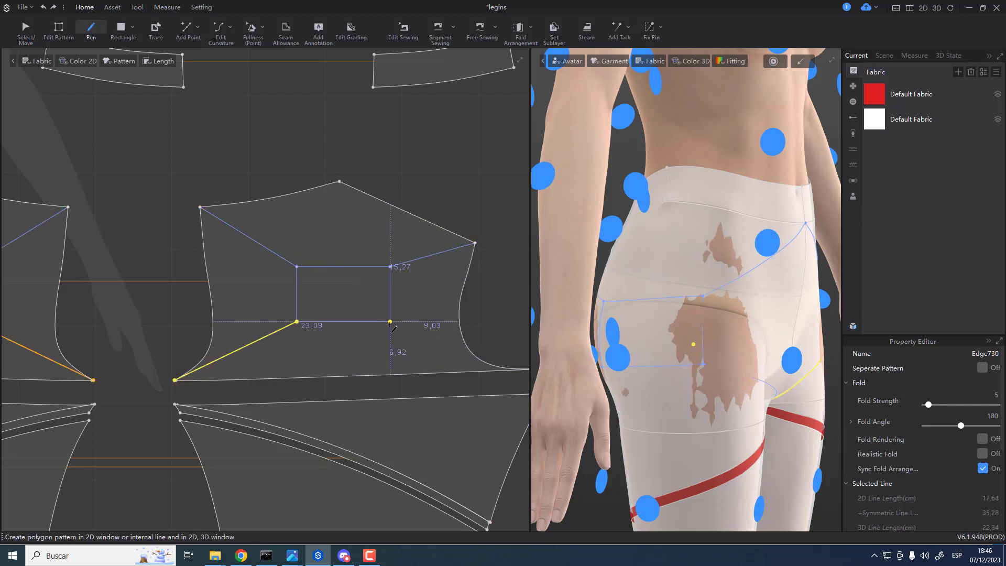
{"action": "scroll", "coordinate": [433, 354], "scroll_direction": "up", "scroll_amount": 3}
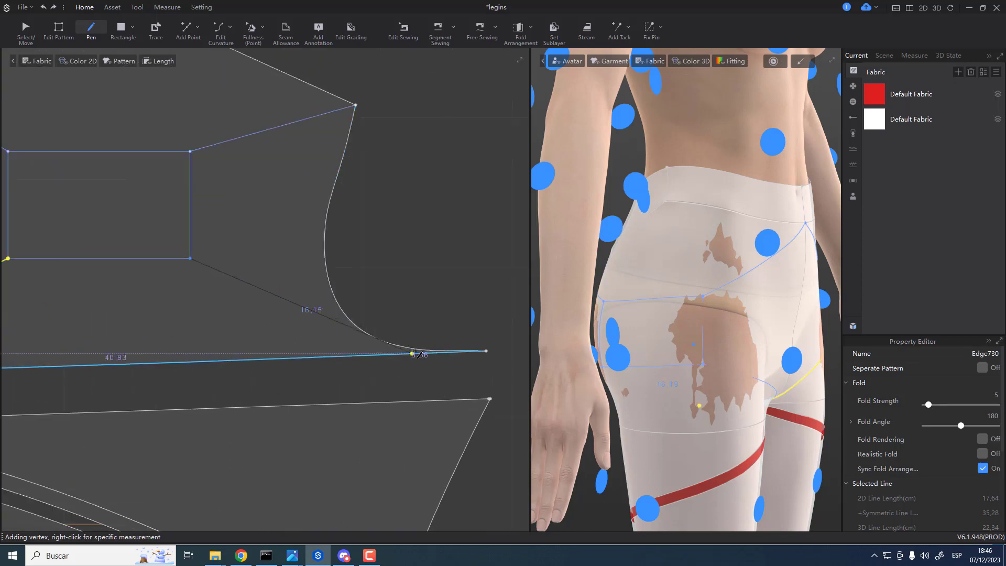
{"action": "scroll", "coordinate": [379, 341], "scroll_direction": "up", "scroll_amount": 5}
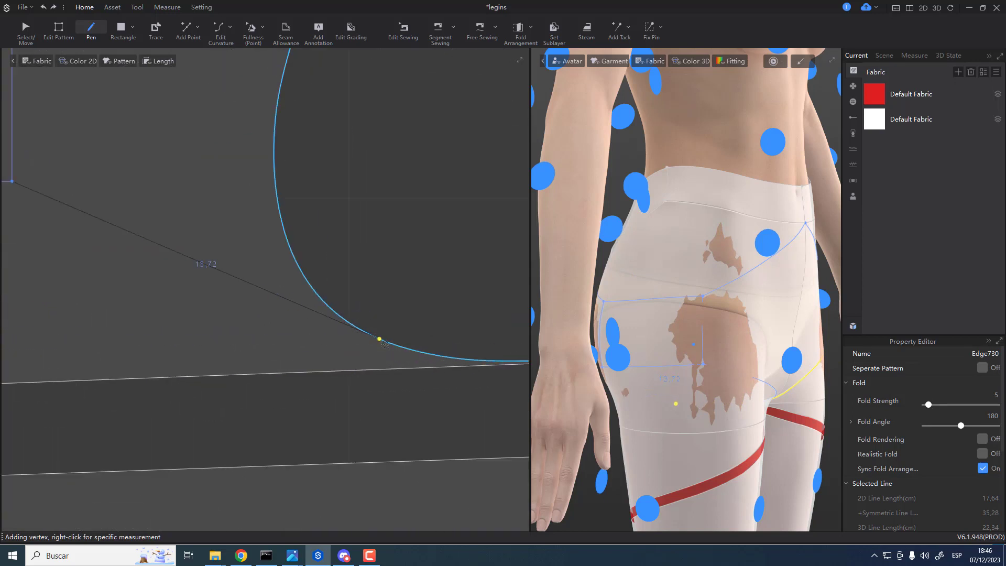
{"action": "left_click", "coordinate": [378, 340]}
{"action": "scroll", "coordinate": [378, 340], "scroll_direction": "down", "scroll_amount": 5}
{"action": "scroll", "coordinate": [372, 351], "scroll_direction": "down", "scroll_amount": 4}
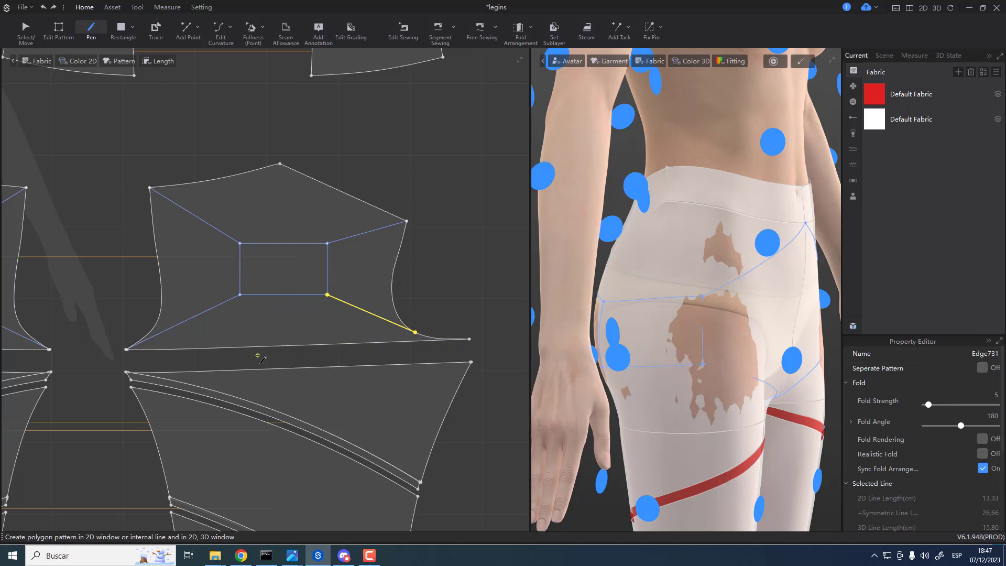
- Try to cut and sew the hip piece along its two front diagonal lines together
{"action": "key", "text": "a"}
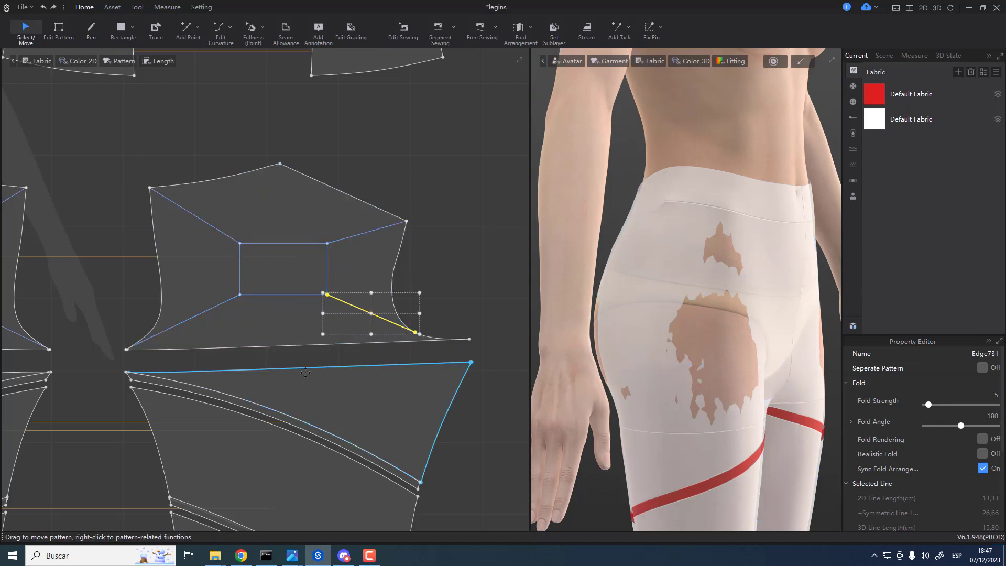
{"action": "key", "text": "z"}
{"action": "left_click", "coordinate": [199, 314]}
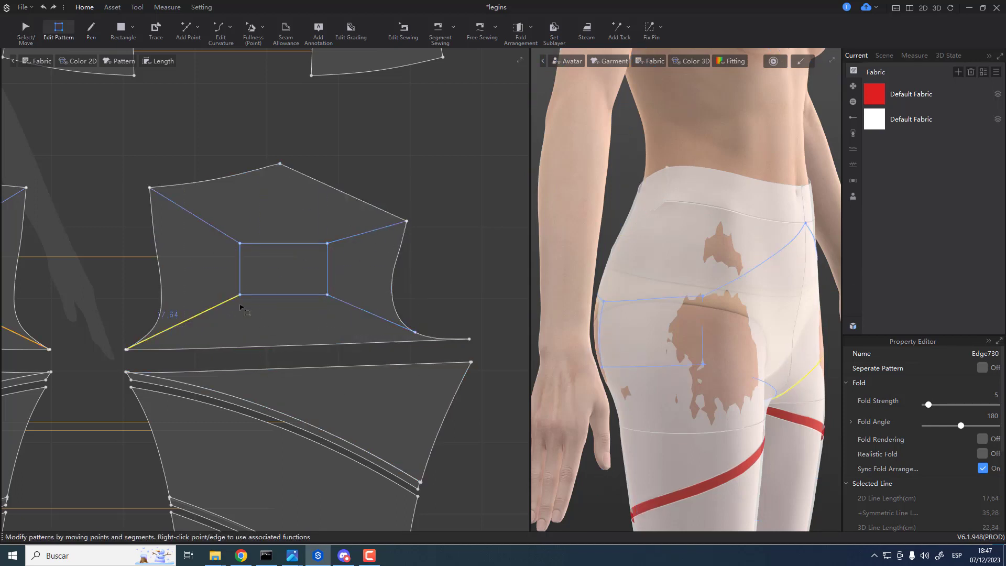
{"action": "right_click", "coordinate": [225, 238]}
{"action": "left_click", "coordinate": [293, 313]}
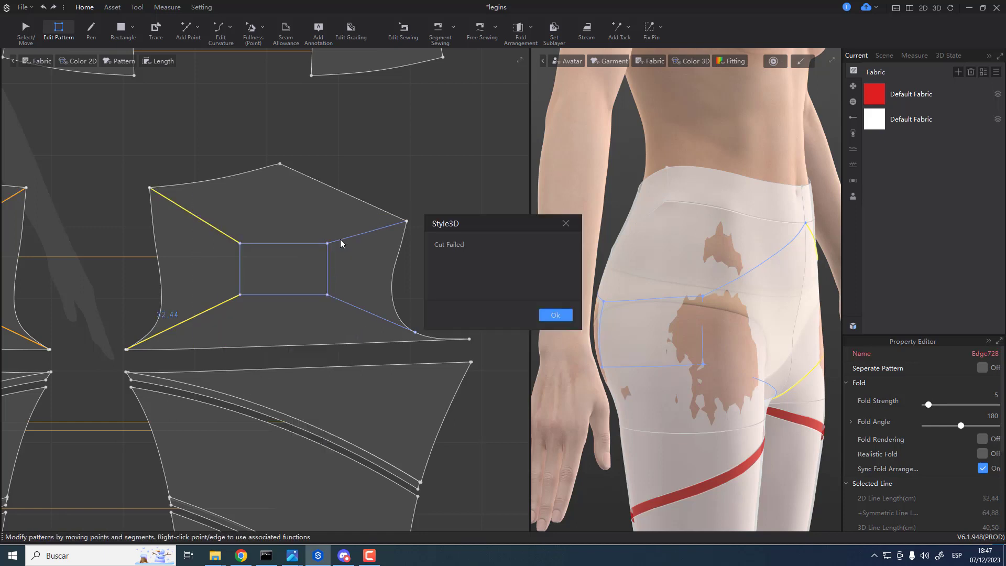
{"action": "left_click", "coordinate": [555, 315]}
- Try to cut and sew along the lower front diagonal alone, and inspect where it meets the crotch point
{"action": "left_click", "coordinate": [207, 320]}
{"action": "left_click", "coordinate": [205, 310]}
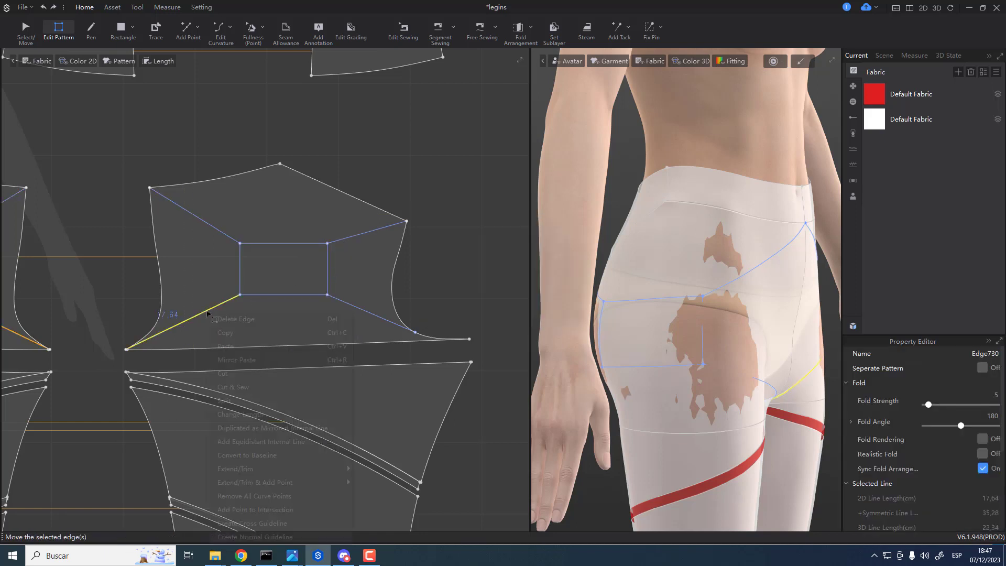
{"action": "right_click", "coordinate": [208, 313]}
{"action": "left_click", "coordinate": [242, 388]}
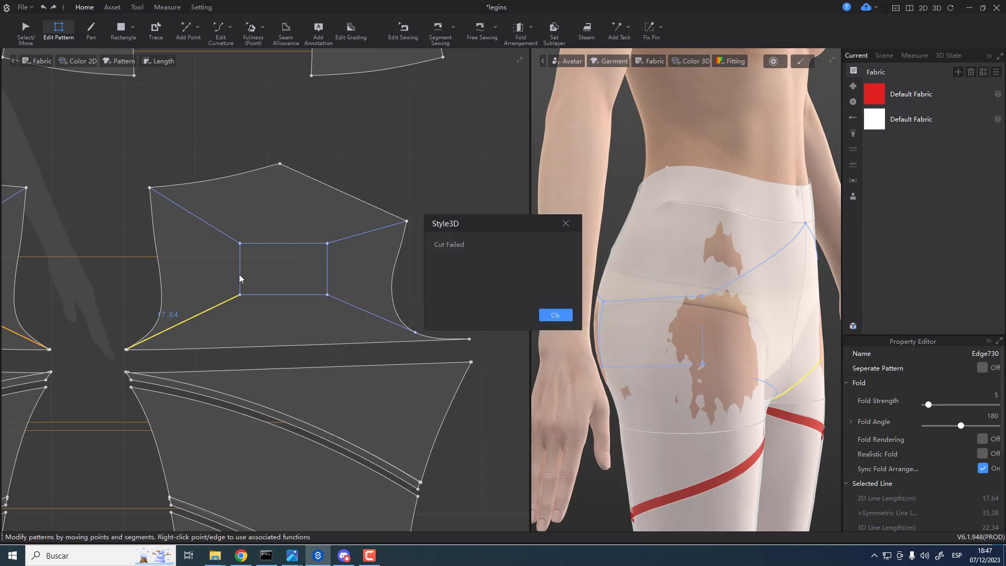
{"action": "left_click", "coordinate": [559, 315]}
{"action": "scroll", "coordinate": [134, 343], "scroll_direction": "up", "scroll_amount": 5}
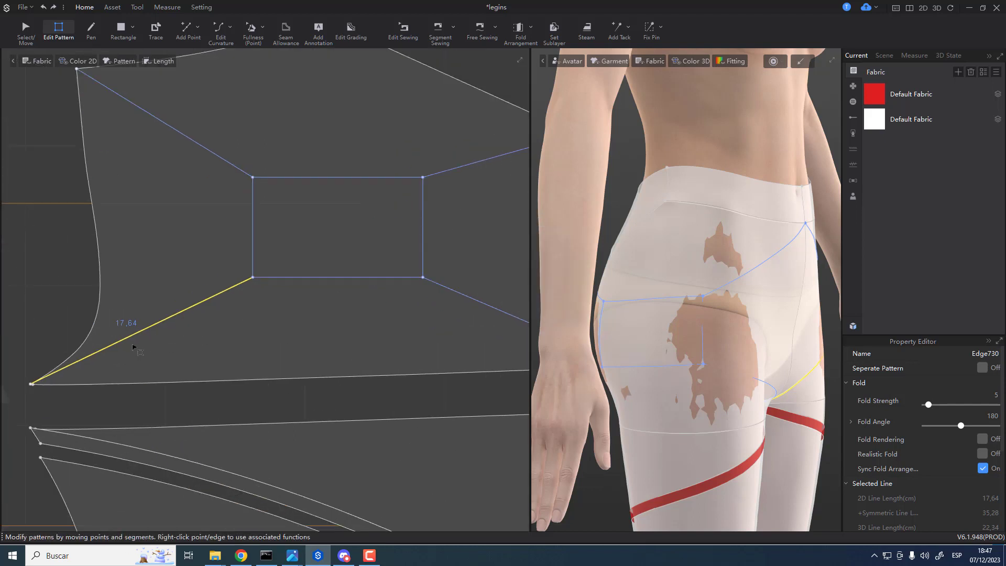
{"action": "scroll", "coordinate": [220, 355], "scroll_direction": "up", "scroll_amount": 6}
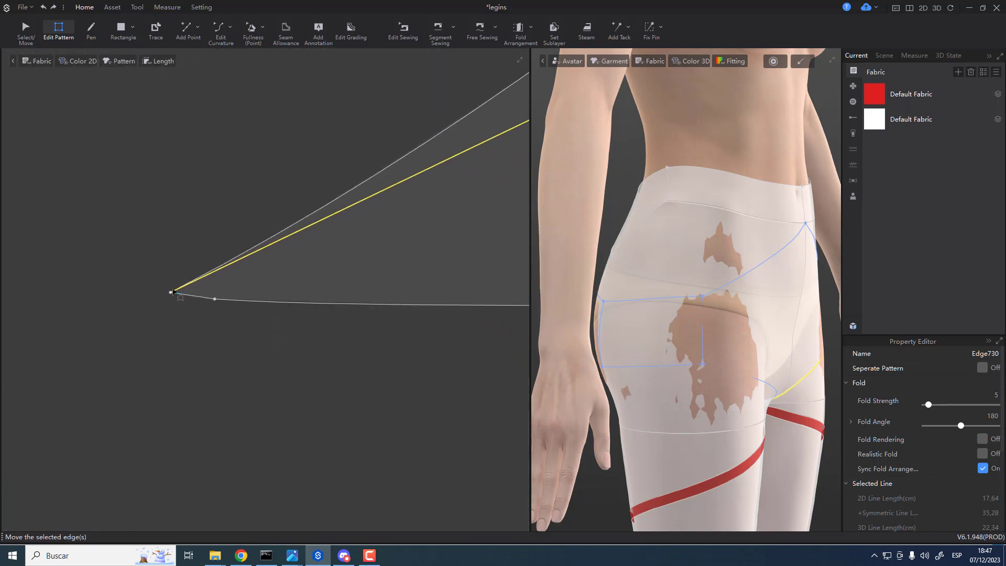
{"action": "scroll", "coordinate": [238, 309], "scroll_direction": "down", "scroll_amount": 8}
{"action": "scroll", "coordinate": [362, 272], "scroll_direction": "up", "scroll_amount": 6}
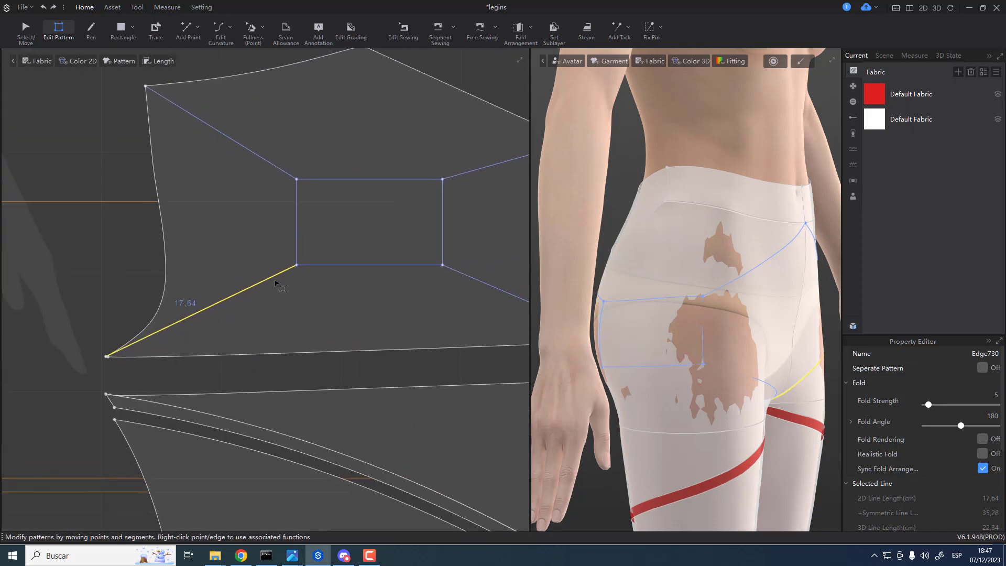
- Cut the internal rectangle out of the hip piece without sewing and move the cut piece above it in the 2D layout
{"action": "double_click", "coordinate": [296, 250]}
{"action": "right_click", "coordinate": [296, 250]}
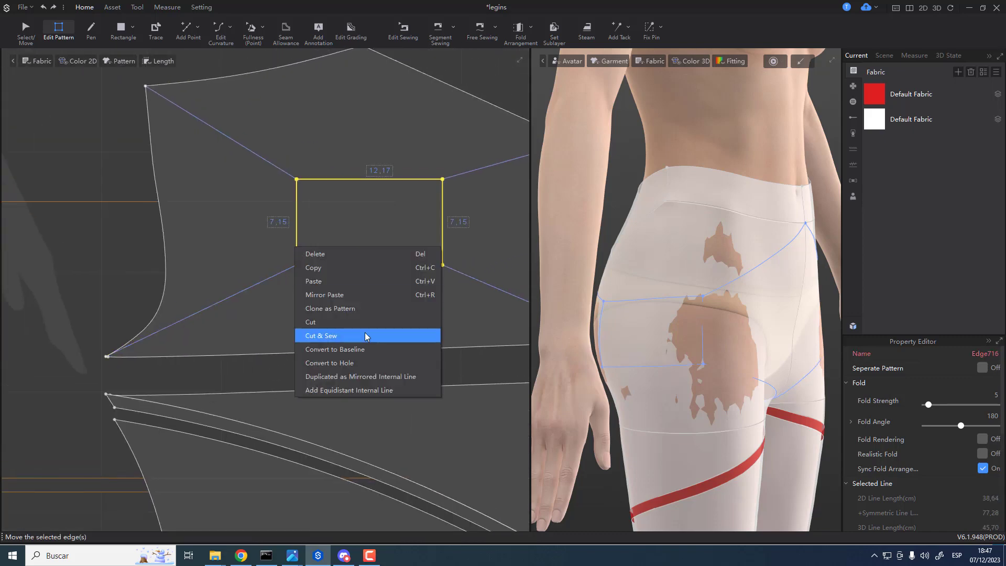
{"action": "left_click", "coordinate": [326, 322]}
{"action": "scroll", "coordinate": [366, 260], "scroll_direction": "down", "scroll_amount": 5}
{"action": "key", "text": "a"}
{"action": "left_click_drag", "start_coordinate": [368, 248], "coordinate": [381, 141]}
- Cut and sew the hip piece along the two diagonal lines running from the rectangular opening's upper corners
{"action": "left_click", "coordinate": [313, 209]}
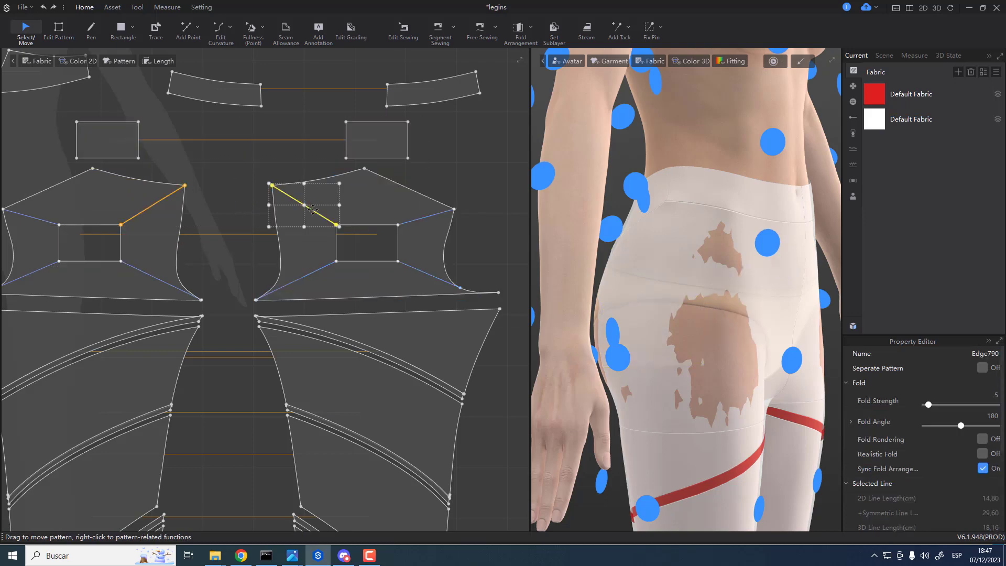
{"action": "right_click", "coordinate": [312, 209]}
{"action": "left_click", "coordinate": [335, 284]}
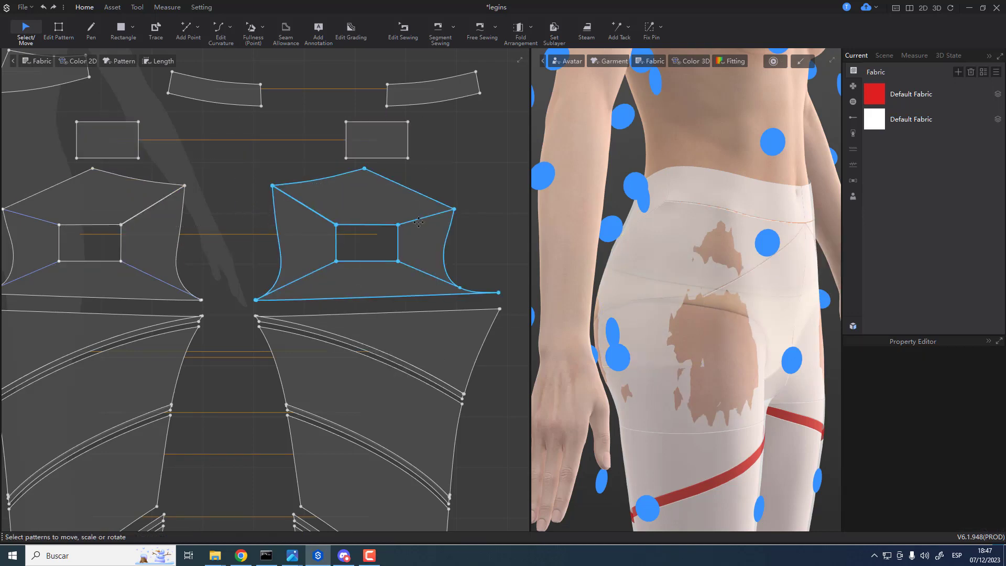
{"action": "right_click", "coordinate": [418, 222]}
{"action": "left_click", "coordinate": [390, 214]}
{"action": "left_click", "coordinate": [489, 241]}
{"action": "key", "text": "z"}
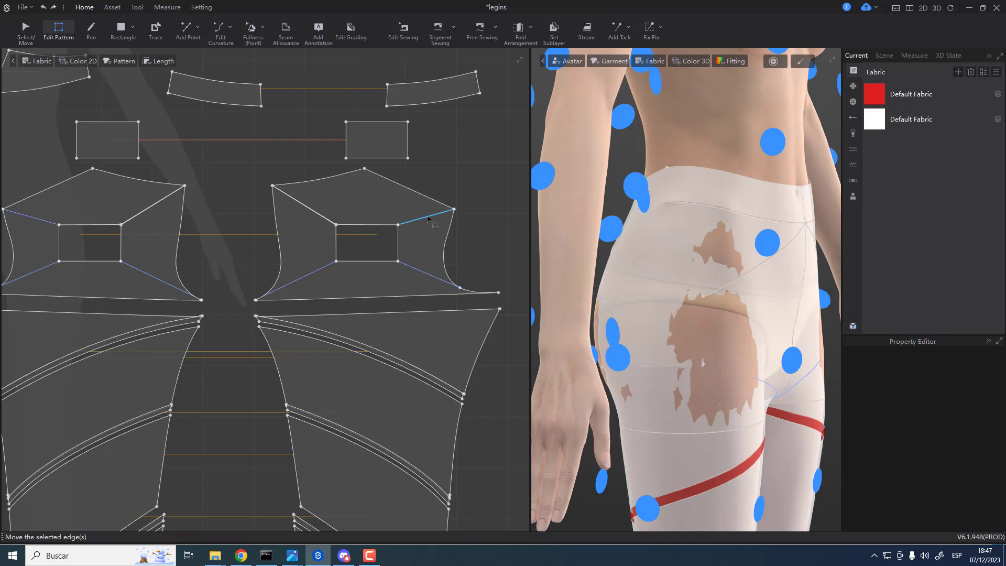
{"action": "left_click", "coordinate": [428, 217]}
{"action": "right_click", "coordinate": [427, 216]}
{"action": "left_click", "coordinate": [462, 291]}
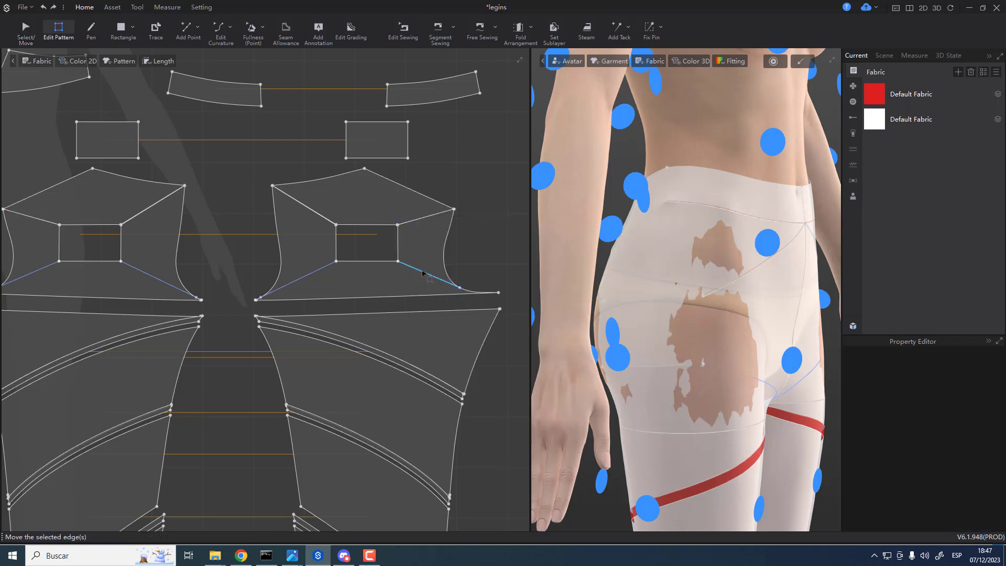
- Cut and sew the hip piece along the two diagonal lines running from the rectangular opening's lower corners
{"action": "left_click", "coordinate": [422, 272]}
{"action": "right_click", "coordinate": [422, 272]}
{"action": "left_click", "coordinate": [457, 346]}
{"action": "left_click", "coordinate": [306, 278]}
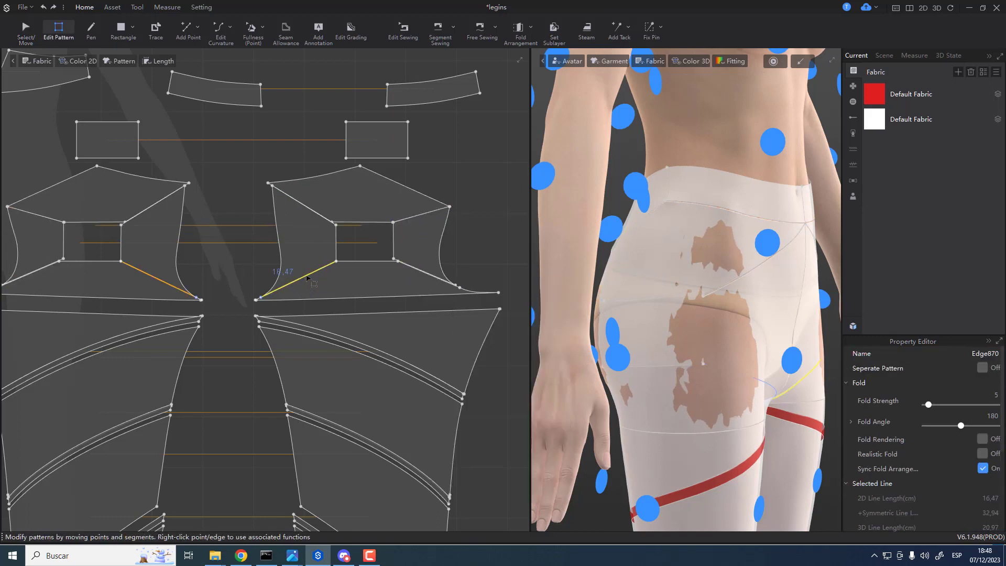
{"action": "right_click", "coordinate": [307, 278]}
{"action": "left_click", "coordinate": [325, 351]}
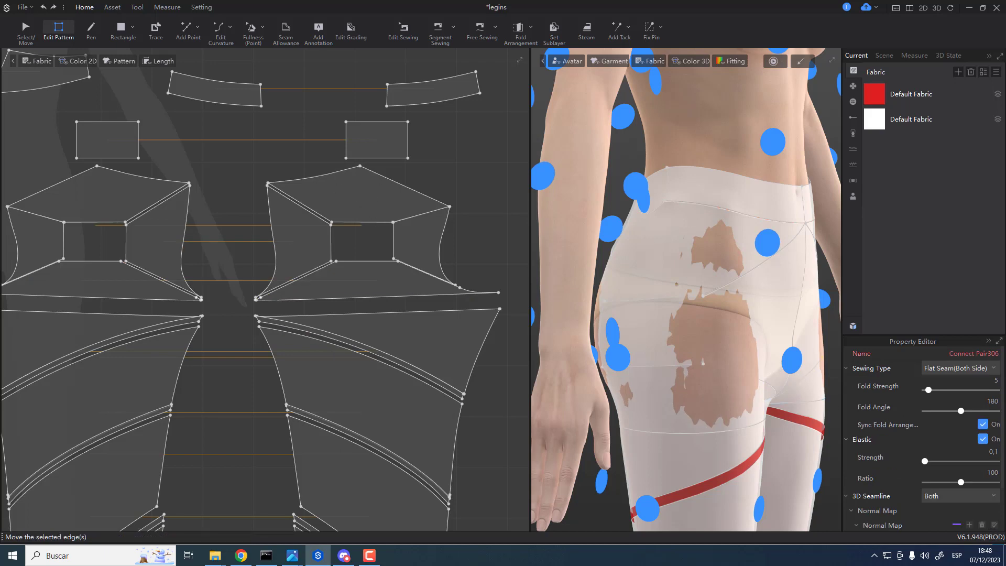
- Add a new fabric and set its texture color to dark grey 504D4D
{"action": "scroll", "coordinate": [389, 320], "scroll_direction": "down", "scroll_amount": 4}
{"action": "middle_click_drag", "start_coordinate": [296, 464], "coordinate": [291, 345]}
{"action": "scroll", "coordinate": [272, 347], "scroll_direction": "down", "scroll_amount": 4}
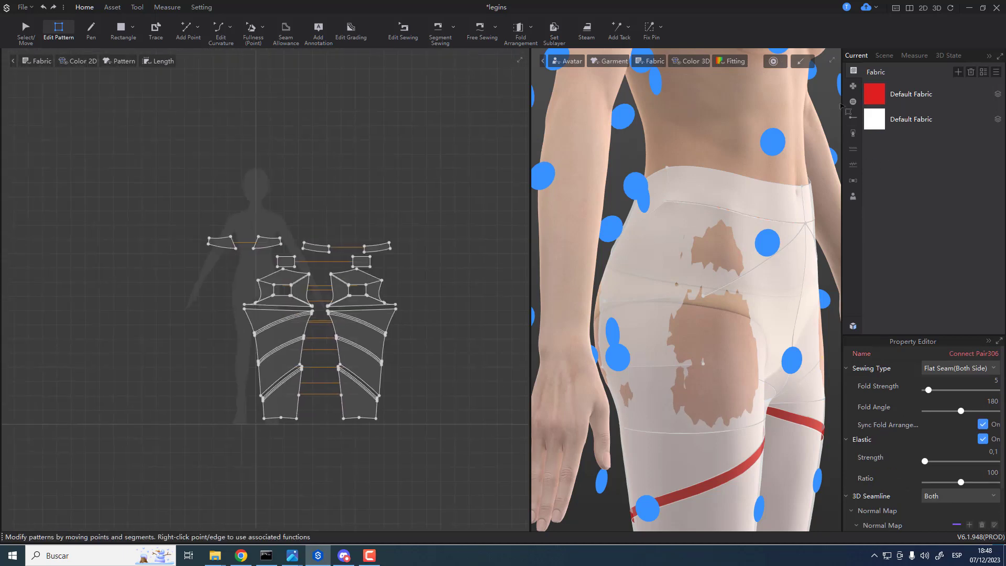
{"action": "left_click", "coordinate": [872, 150]}
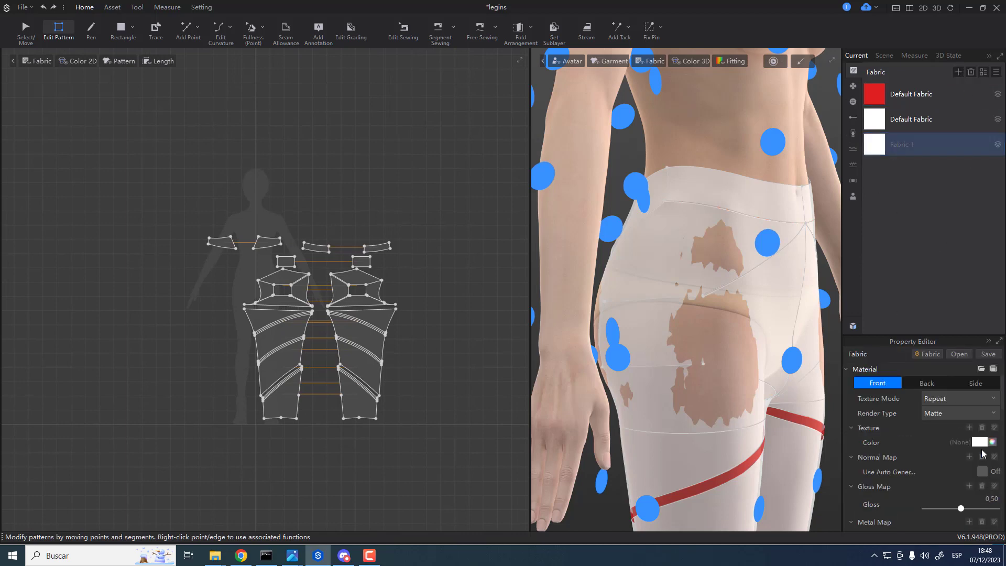
{"action": "left_click", "coordinate": [979, 442]}
{"action": "left_click_drag", "start_coordinate": [372, 233], "coordinate": [346, 237]}
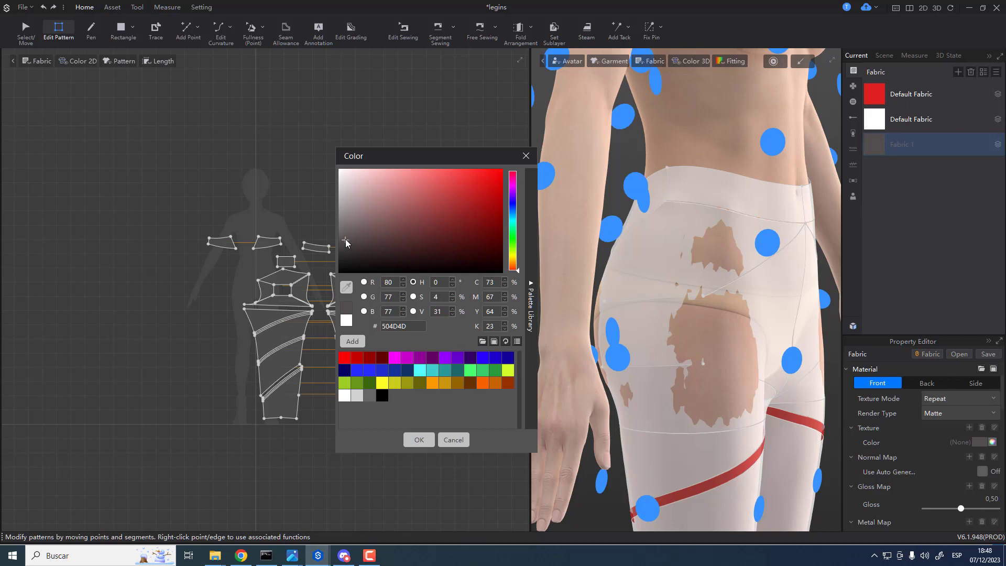
{"action": "left_click", "coordinate": [419, 443]}
- Apply the dark grey Fabric 1 to both front hip panels of the leggings
{"action": "scroll", "coordinate": [367, 297], "scroll_direction": "up", "scroll_amount": 4}
{"action": "scroll", "coordinate": [439, 355], "scroll_direction": "down", "scroll_amount": 4}
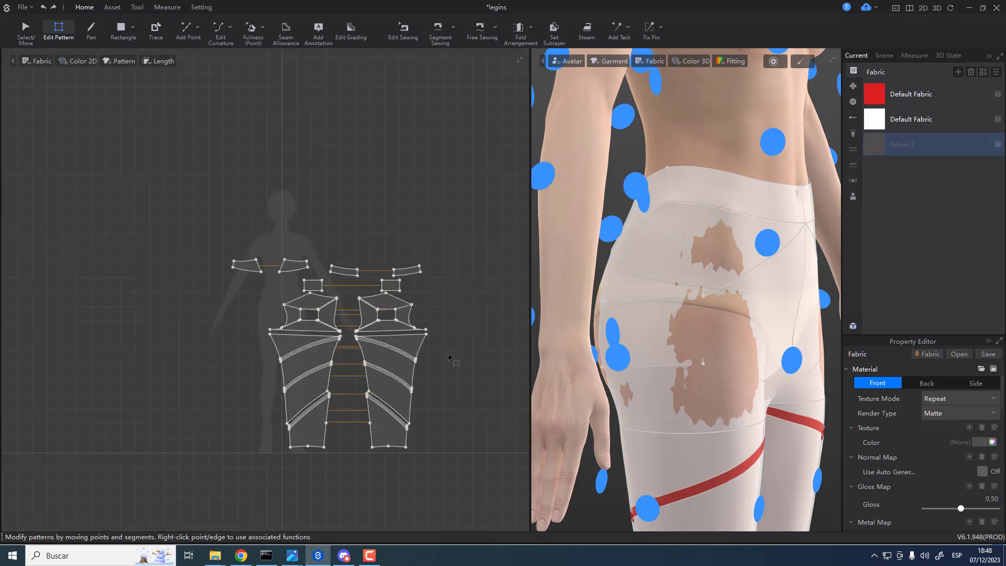
{"action": "middle_click_drag", "start_coordinate": [454, 359], "coordinate": [428, 301]}
{"action": "right_click_drag", "start_coordinate": [781, 307], "coordinate": [744, 276]}
{"action": "scroll", "coordinate": [704, 249], "scroll_direction": "down", "scroll_amount": 5}
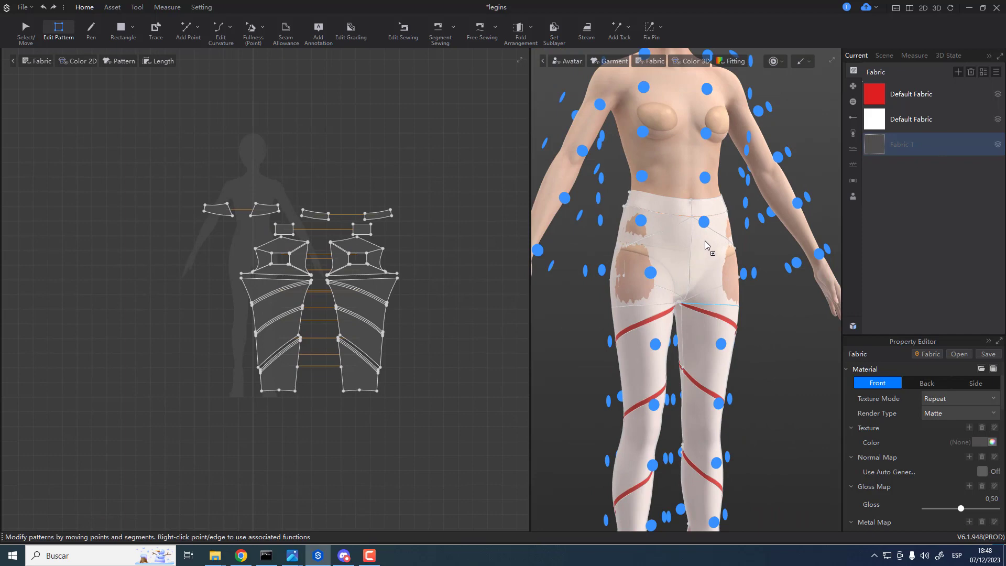
{"action": "left_click_drag", "start_coordinate": [705, 242], "coordinate": [673, 255]}
{"action": "scroll", "coordinate": [674, 257], "scroll_direction": "down", "scroll_amount": 3}
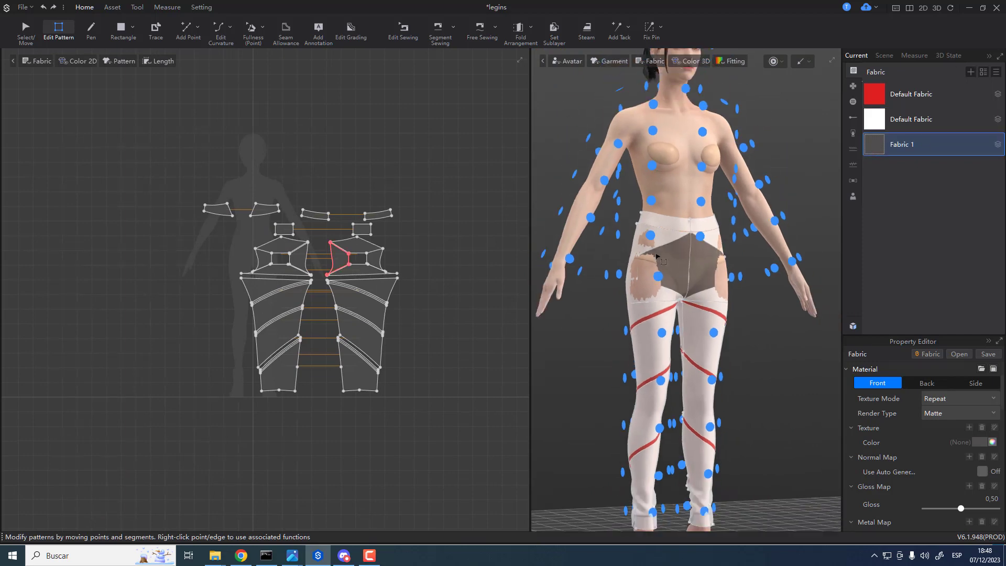
{"action": "right_click_drag", "start_coordinate": [676, 258], "coordinate": [764, 287]}
{"action": "left_click_drag", "start_coordinate": [733, 253], "coordinate": [669, 276]}
{"action": "right_click_drag", "start_coordinate": [751, 281], "coordinate": [597, 274]}
{"action": "scroll", "coordinate": [337, 254], "scroll_direction": "up", "scroll_amount": 5}
{"action": "scroll", "coordinate": [324, 253], "scroll_direction": "down", "scroll_amount": 5}
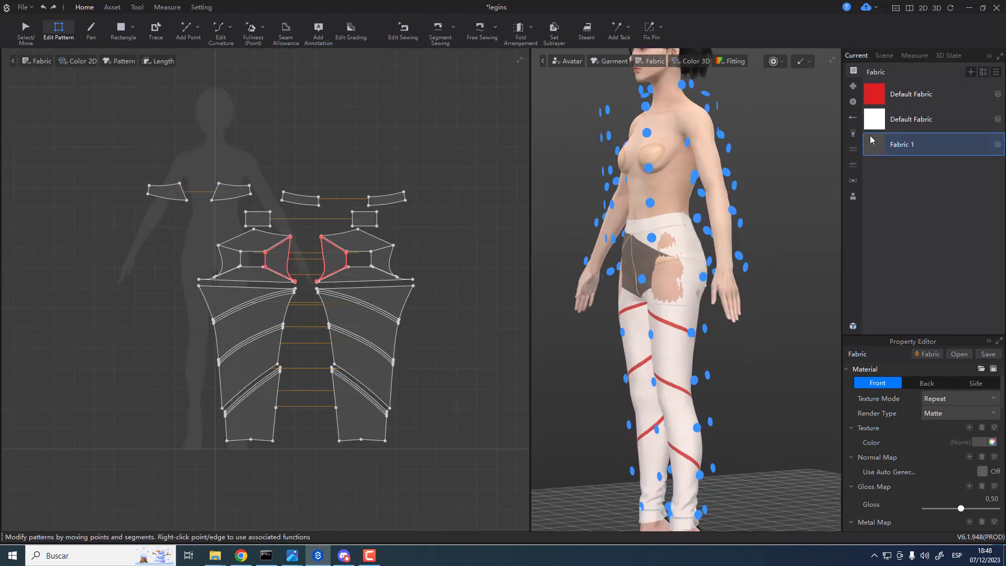
- Apply the white Default Fabric to the side of the hip, then briefly simulate the garment and show it from the front
{"action": "left_click_drag", "start_coordinate": [874, 123], "coordinate": [687, 267]}
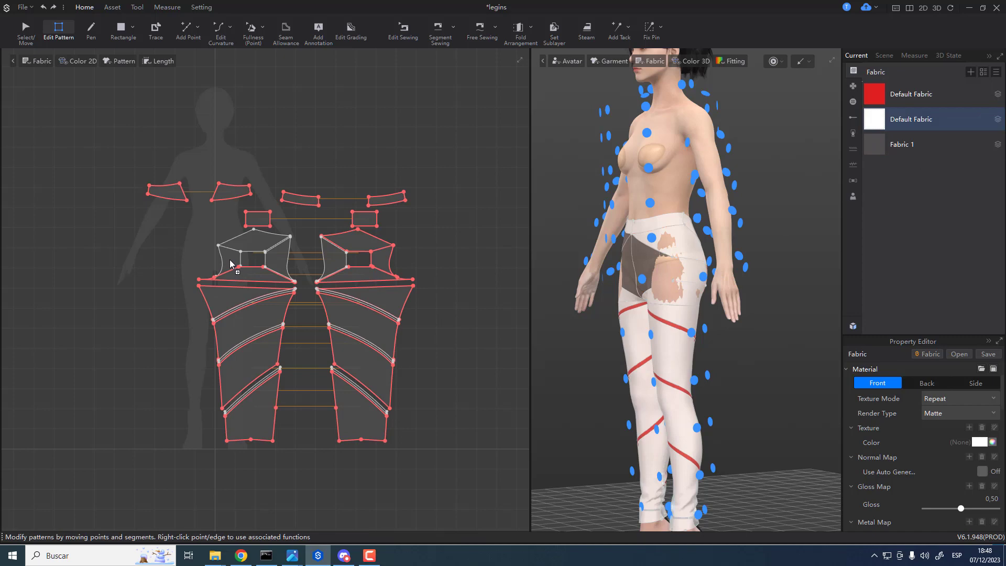
{"action": "right_click_drag", "start_coordinate": [682, 314], "coordinate": [699, 298]}
{"action": "key", "text": "space"}
{"action": "key", "text": "space"}
{"action": "key", "text": "2"}
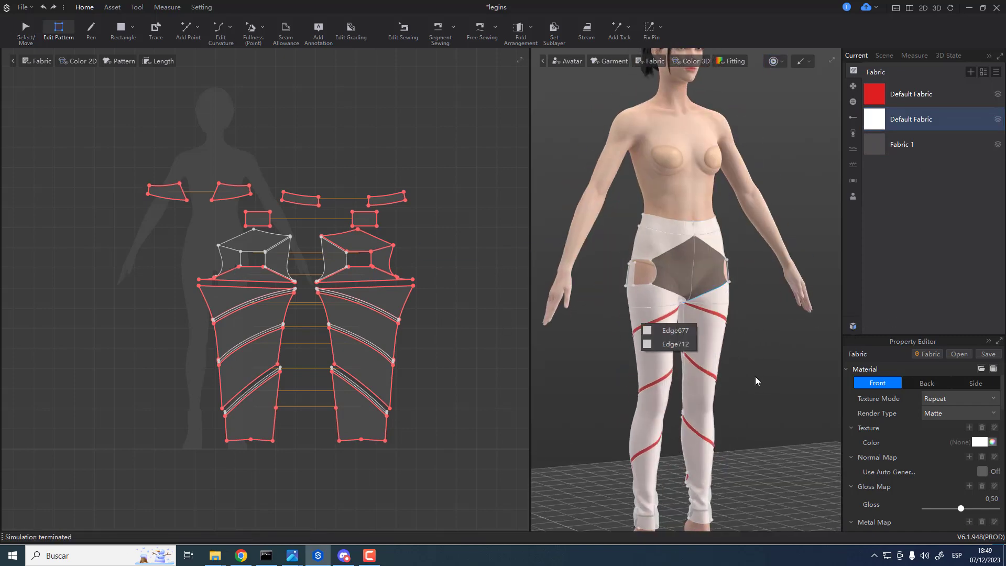
- Apply the dark grey Fabric 1 to the upper hip panels and the back hip panels
{"action": "scroll", "coordinate": [740, 374], "scroll_direction": "up", "scroll_amount": 3}
{"action": "right_click_drag", "start_coordinate": [740, 374], "coordinate": [635, 284]}
{"action": "left_click_drag", "start_coordinate": [892, 138], "coordinate": [630, 275]}
{"action": "right_click_drag", "start_coordinate": [743, 307], "coordinate": [715, 314]}
{"action": "left_click_drag", "start_coordinate": [709, 267], "coordinate": [635, 285]}
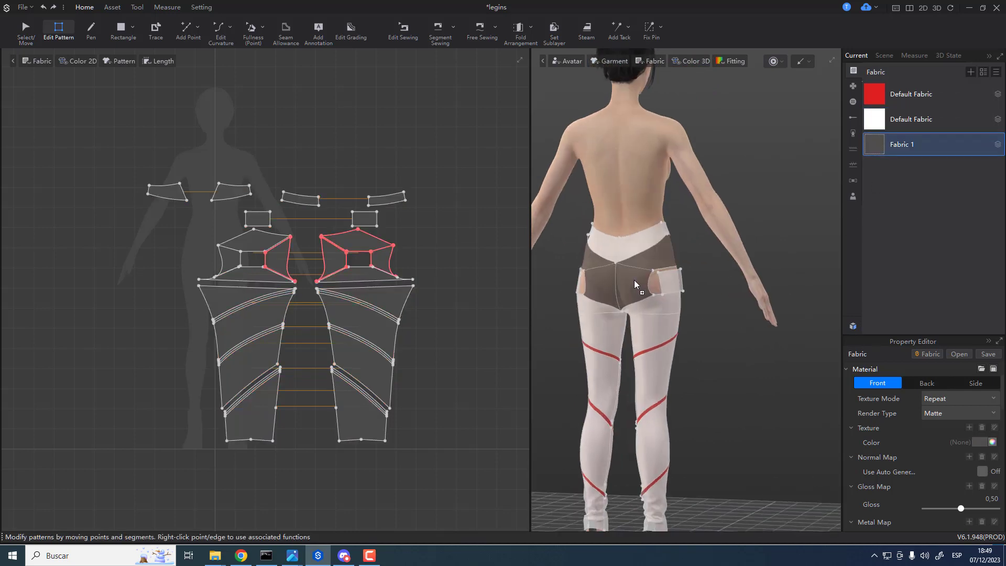
- Examine the edge between the upper hip panel and the small panel beside the rectangular cut-out in 3D and in the pattern
{"action": "right_click_drag", "start_coordinate": [707, 309], "coordinate": [661, 293]}
{"action": "scroll", "coordinate": [654, 285], "scroll_direction": "up", "scroll_amount": 4}
{"action": "left_click", "coordinate": [668, 240]}
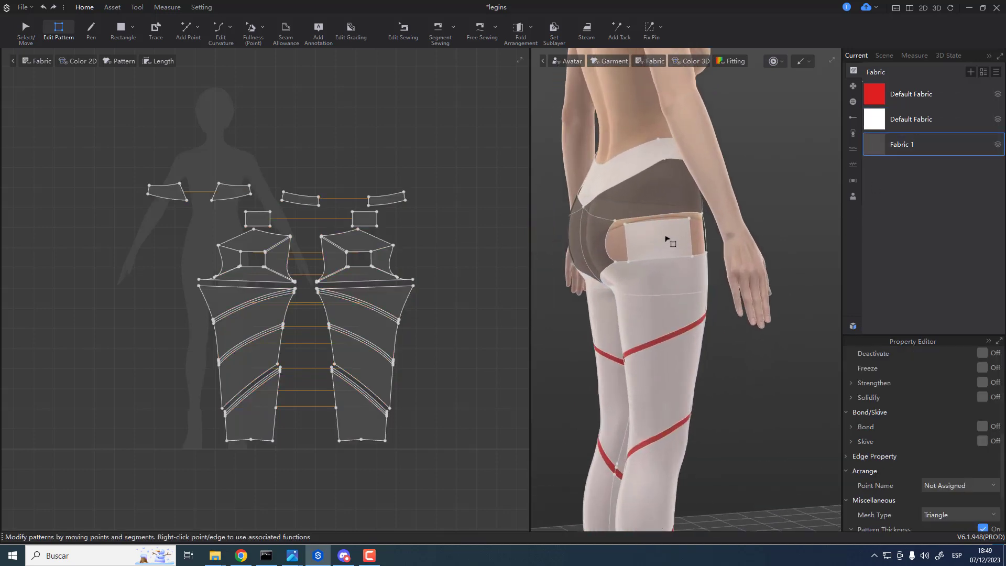
{"action": "scroll", "coordinate": [361, 242], "scroll_direction": "up", "scroll_amount": 8}
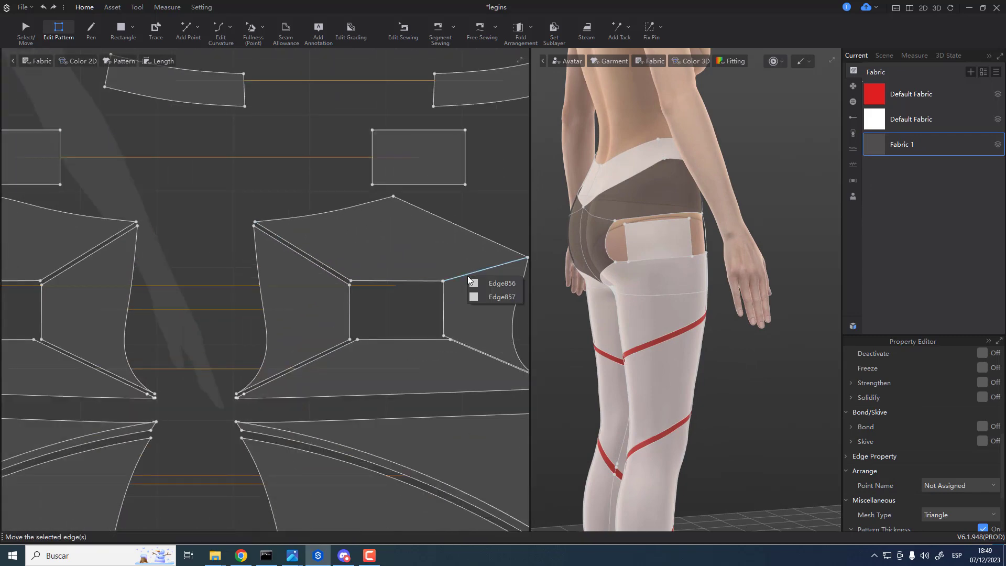
{"action": "left_click", "coordinate": [494, 269]}
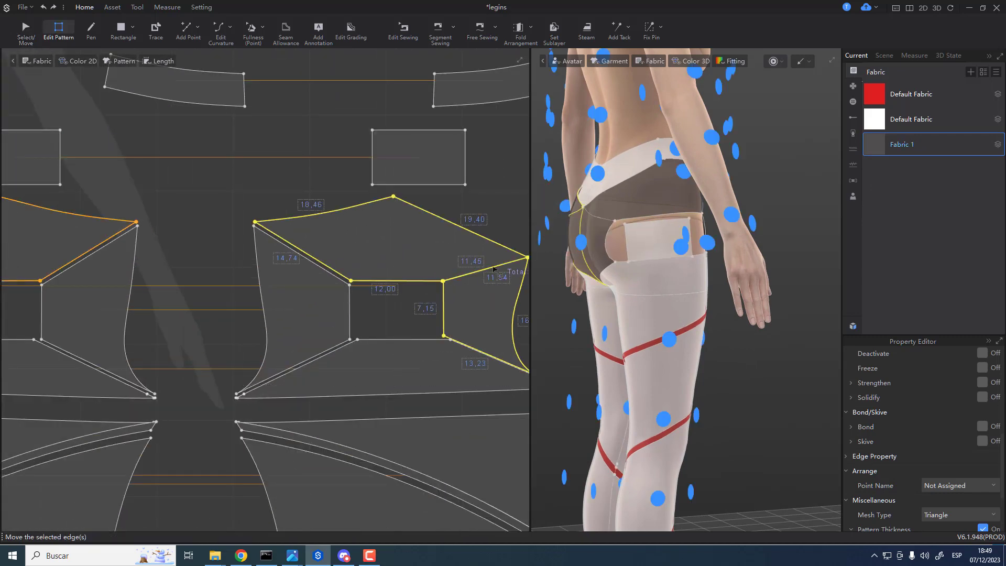
{"action": "left_click", "coordinate": [491, 231]}
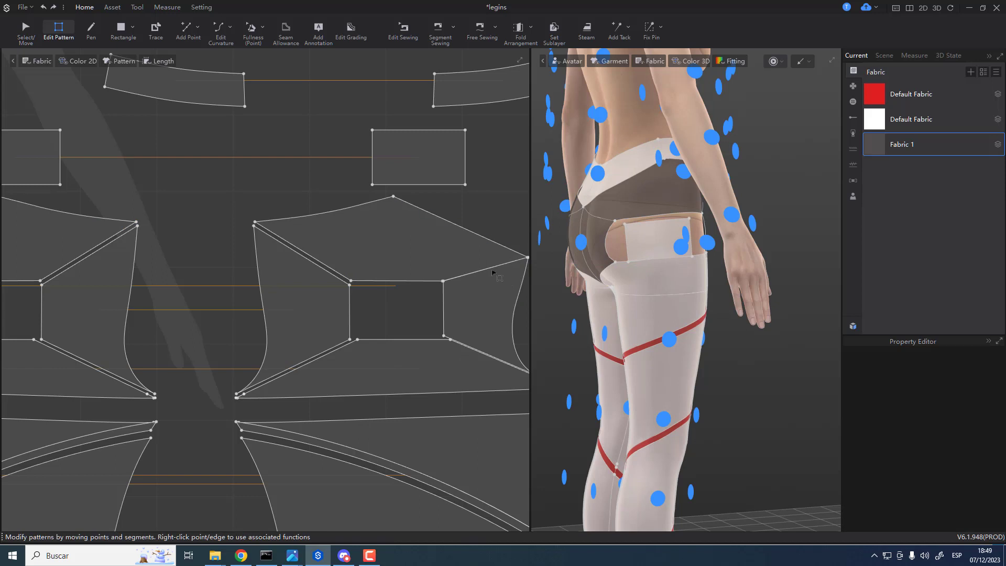
{"action": "mouse_move", "coordinate": [491, 273]}
{"action": "scroll", "coordinate": [465, 274], "scroll_direction": "up", "scroll_amount": 10}
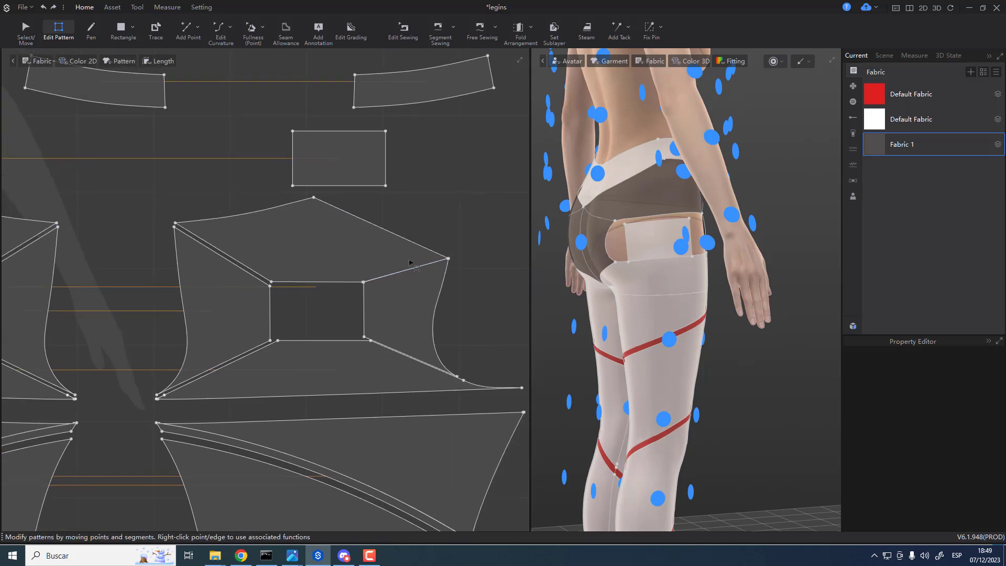
- Try to move the end vertex of the slanted hip line onto the outer corner of the hip pattern
{"action": "left_click_drag", "start_coordinate": [369, 269], "coordinate": [386, 269]}
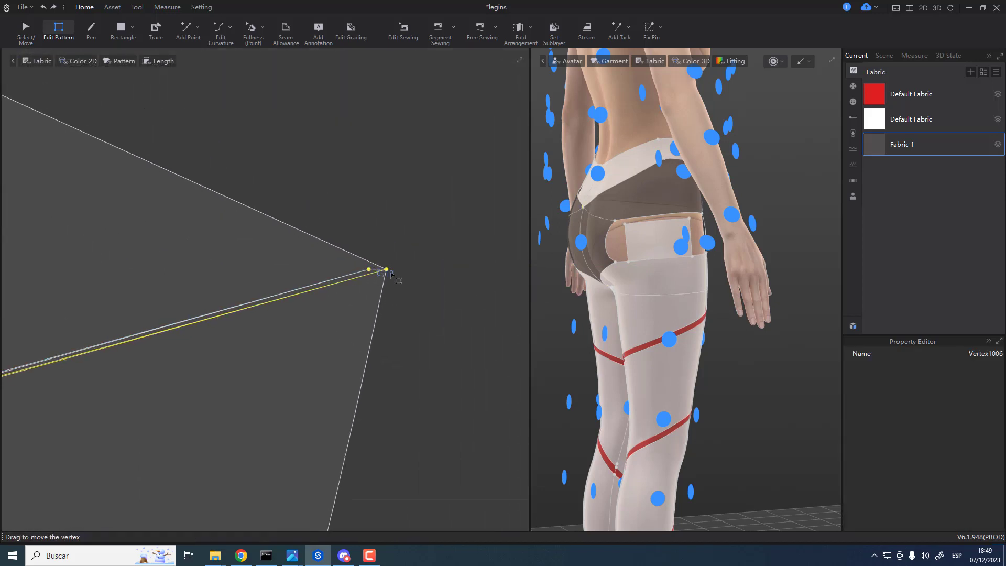
{"action": "left_click", "coordinate": [555, 318]}
{"action": "scroll", "coordinate": [394, 288], "scroll_direction": "up", "scroll_amount": 6}
{"action": "scroll", "coordinate": [394, 299], "scroll_direction": "up", "scroll_amount": 5}
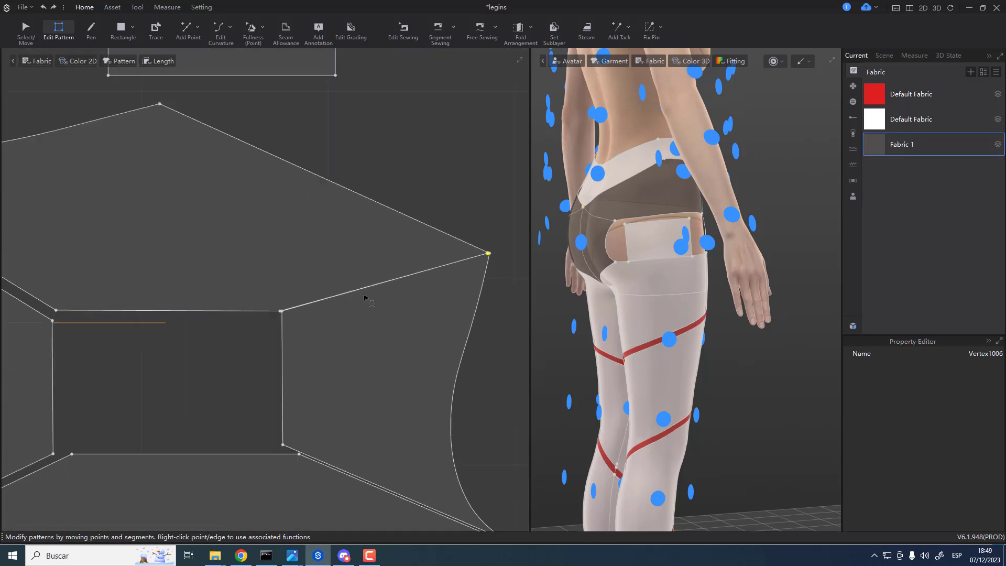
{"action": "left_click_drag", "start_coordinate": [251, 341], "coordinate": [259, 340]}
{"action": "scroll", "coordinate": [401, 303], "scroll_direction": "down", "scroll_amount": 1}
{"action": "middle_click_drag", "start_coordinate": [402, 304], "coordinate": [113, 324]}
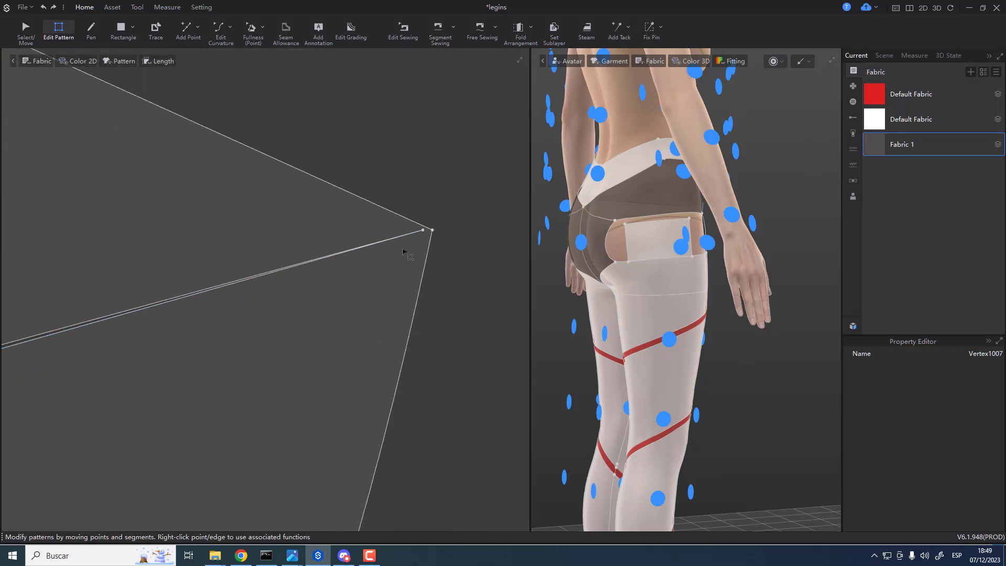
{"action": "scroll", "coordinate": [404, 252], "scroll_direction": "up", "scroll_amount": 2}
{"action": "middle_click_drag", "start_coordinate": [429, 231], "coordinate": [374, 268]}
{"action": "scroll", "coordinate": [373, 265], "scroll_direction": "up", "scroll_amount": 1}
{"action": "left_click_drag", "start_coordinate": [375, 250], "coordinate": [382, 250]}
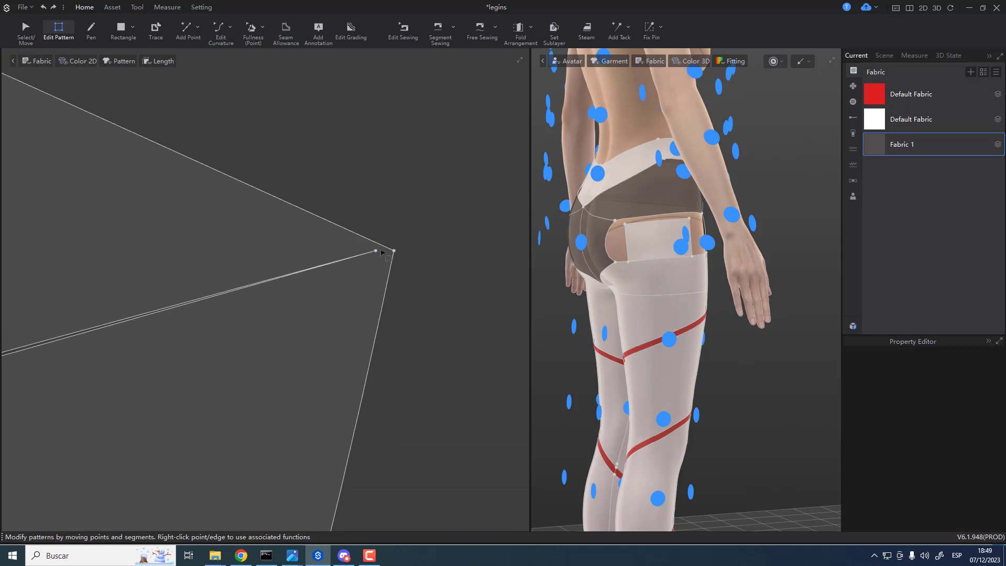
- Draw a short internal line from the slanted line's end to the hip pattern's outer corner and cut the pattern along it
{"action": "key", "text": "h"}
{"action": "double_click", "coordinate": [394, 251]}
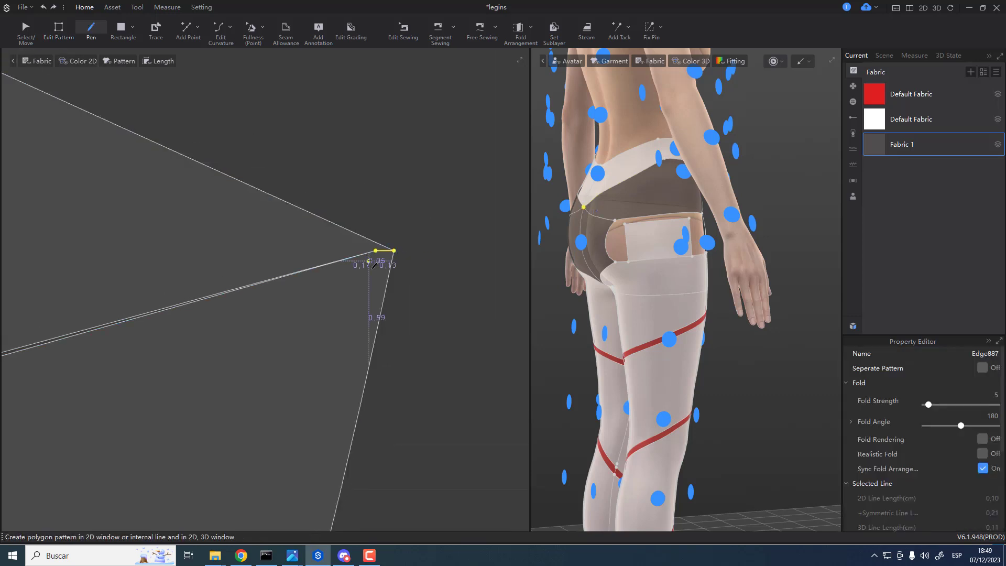
{"action": "key", "text": "z"}
{"action": "right_click", "coordinate": [384, 253]}
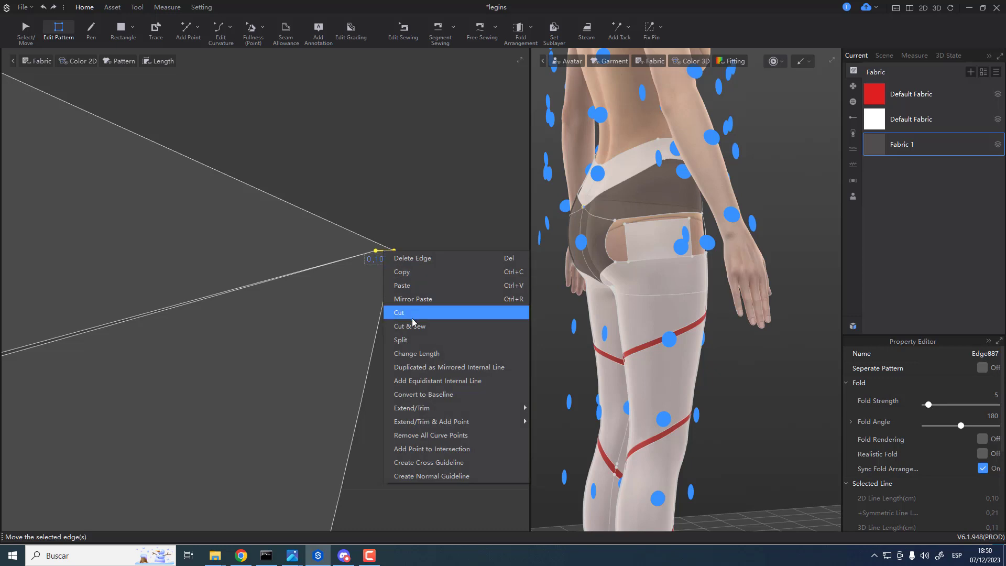
{"action": "left_click", "coordinate": [427, 310]}
- Delete the leftover extra vertices at the outer corners of the two separated hip panels
{"action": "left_click", "coordinate": [390, 268]}
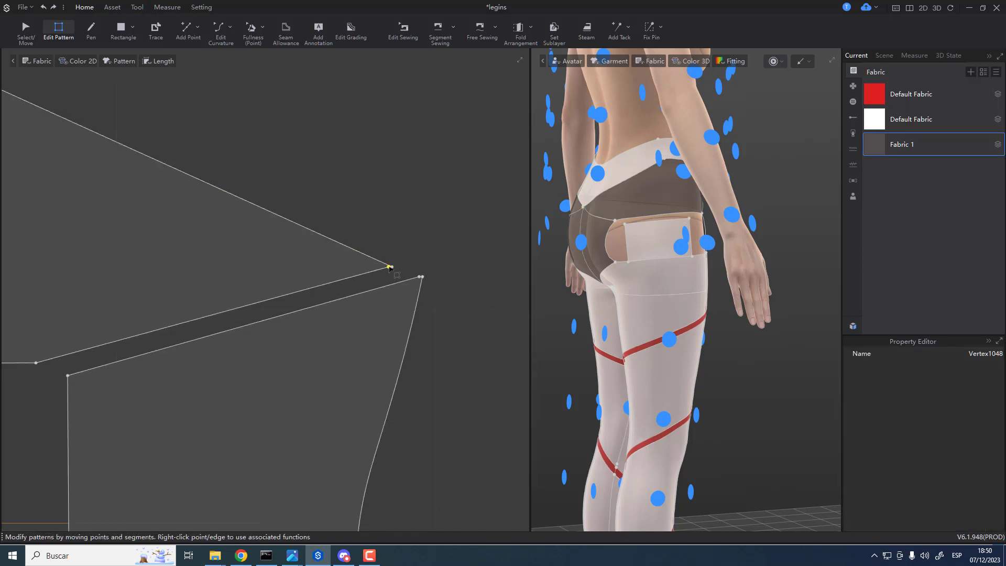
{"action": "key", "text": "Delete"}
{"action": "left_click", "coordinate": [420, 277]}
{"action": "key", "text": "Delete"}
- Apply the dark grey Fabric 1 to the small hip panel between the rectangular cut-out and the crotch curve
{"action": "scroll", "coordinate": [356, 306], "scroll_direction": "down", "scroll_amount": 3}
{"action": "middle_click_drag", "start_coordinate": [249, 330], "coordinate": [294, 313]}
{"action": "scroll", "coordinate": [294, 313], "scroll_direction": "up", "scroll_amount": 3}
{"action": "scroll", "coordinate": [353, 311], "scroll_direction": "down", "scroll_amount": 6}
{"action": "middle_click_drag", "start_coordinate": [425, 324], "coordinate": [459, 312]}
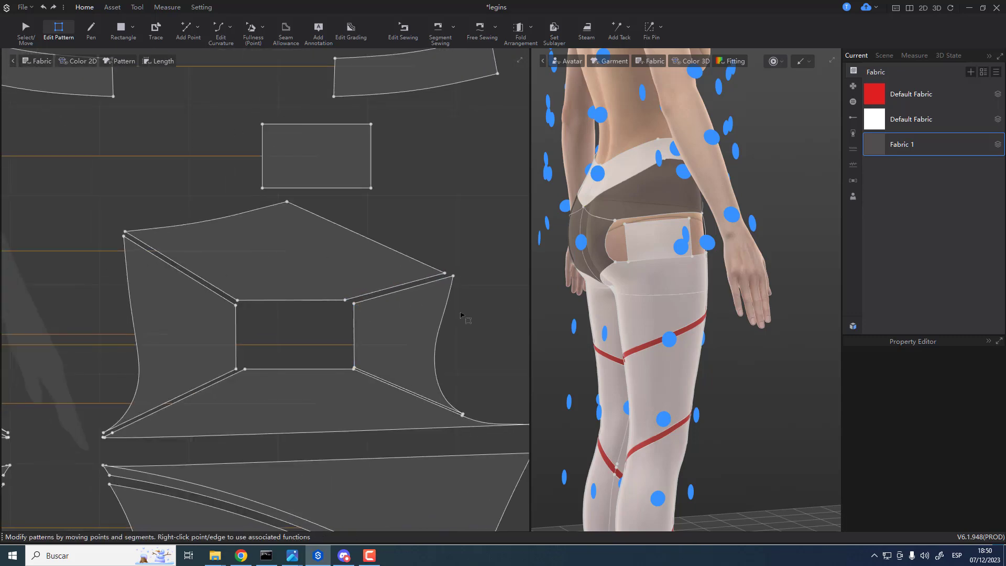
{"action": "left_click", "coordinate": [437, 315]}
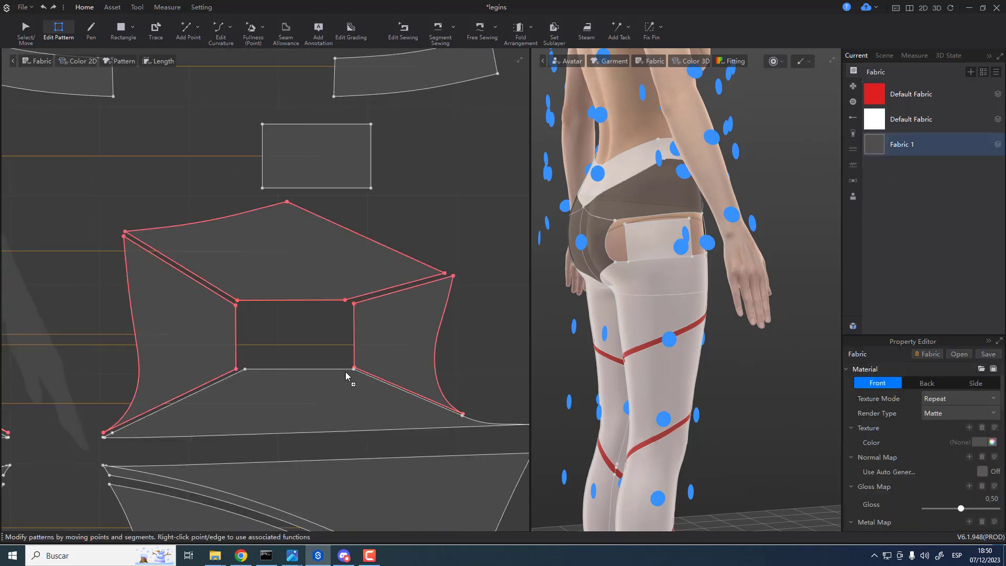
- Apply the dark grey Fabric 1 to the lower hip panels beneath both rectangular cut-outs
{"action": "scroll", "coordinate": [471, 318], "scroll_direction": "down", "scroll_amount": 4}
{"action": "right_click_drag", "start_coordinate": [660, 310], "coordinate": [689, 299]}
{"action": "scroll", "coordinate": [374, 356], "scroll_direction": "up", "scroll_amount": 10}
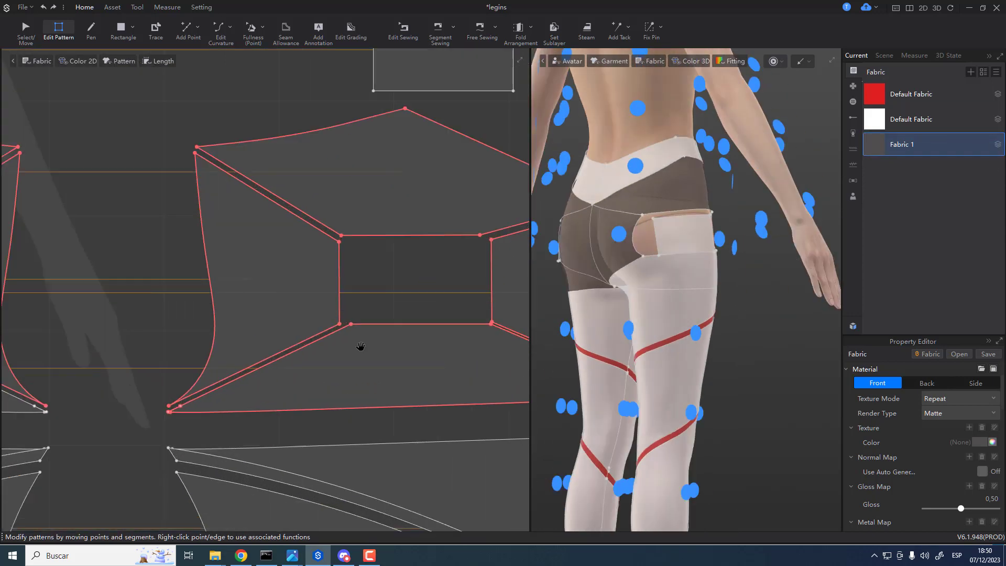
{"action": "scroll", "coordinate": [296, 274], "scroll_direction": "down", "scroll_amount": 5}
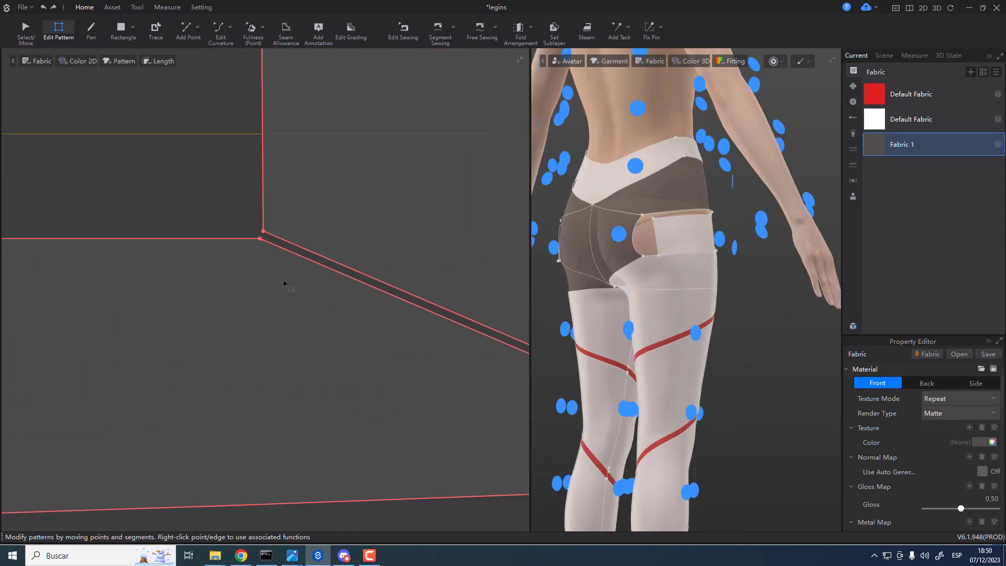
{"action": "scroll", "coordinate": [176, 277], "scroll_direction": "up", "scroll_amount": 5}
{"action": "scroll", "coordinate": [176, 276], "scroll_direction": "up", "scroll_amount": 2}
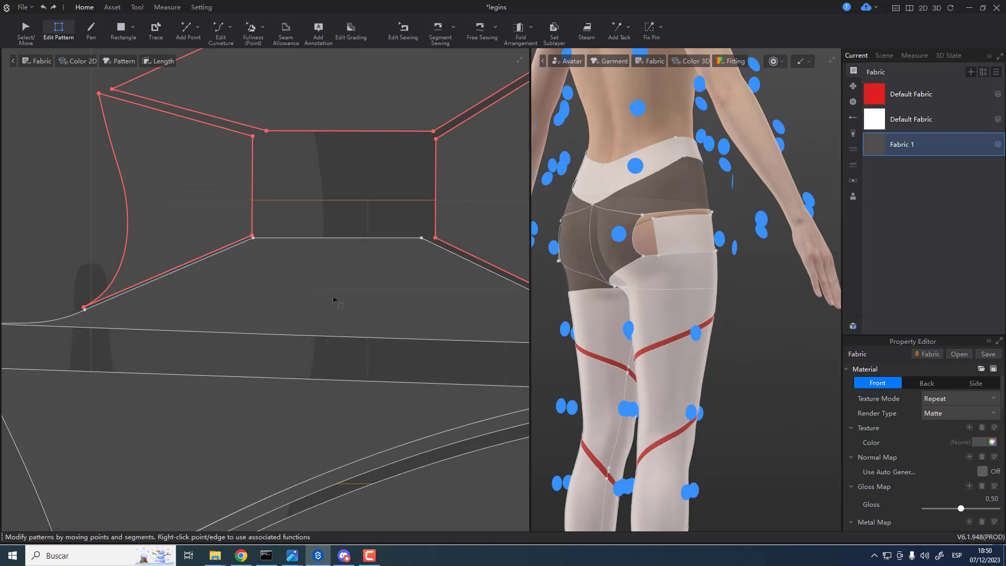
{"action": "middle_click_drag", "start_coordinate": [411, 297], "coordinate": [272, 263]}
{"action": "scroll", "coordinate": [273, 263], "scroll_direction": "down", "scroll_amount": 5}
{"action": "left_click_drag", "start_coordinate": [879, 147], "coordinate": [251, 267]}
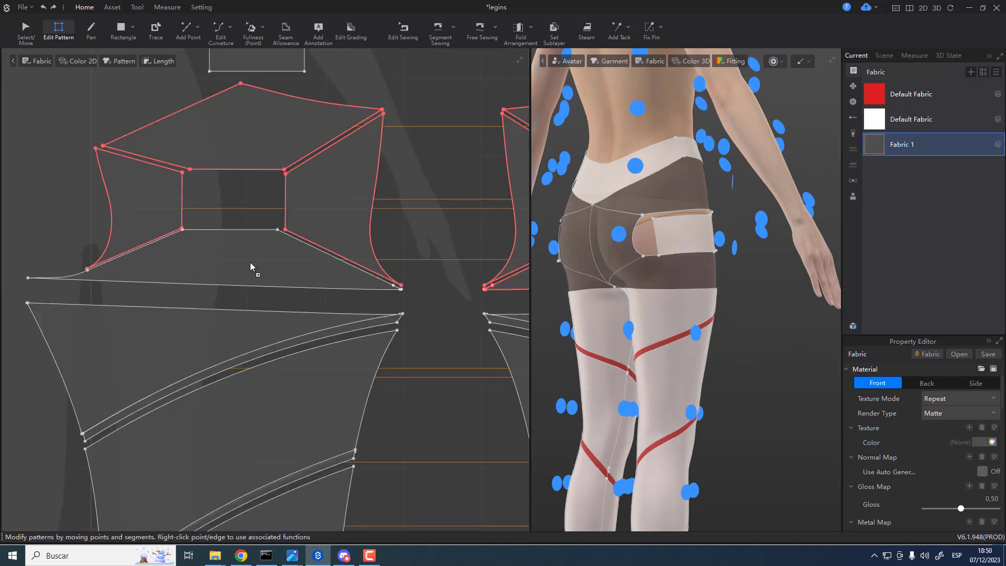
- Apply the red Default Fabric to the rectangular side inserts of the hip
{"action": "scroll", "coordinate": [641, 274], "scroll_direction": "down", "scroll_amount": 5}
{"action": "mouse_move", "coordinate": [641, 274]}
{"action": "right_mouse_down"}
{"action": "mouse_move", "coordinate": [546, 287]}
{"action": "mouse_move", "coordinate": [655, 286]}
{"action": "right_mouse_up"}
{"action": "left_click_drag", "start_coordinate": [874, 98], "coordinate": [657, 270]}
{"action": "right_click_drag", "start_coordinate": [681, 296], "coordinate": [527, 289]}
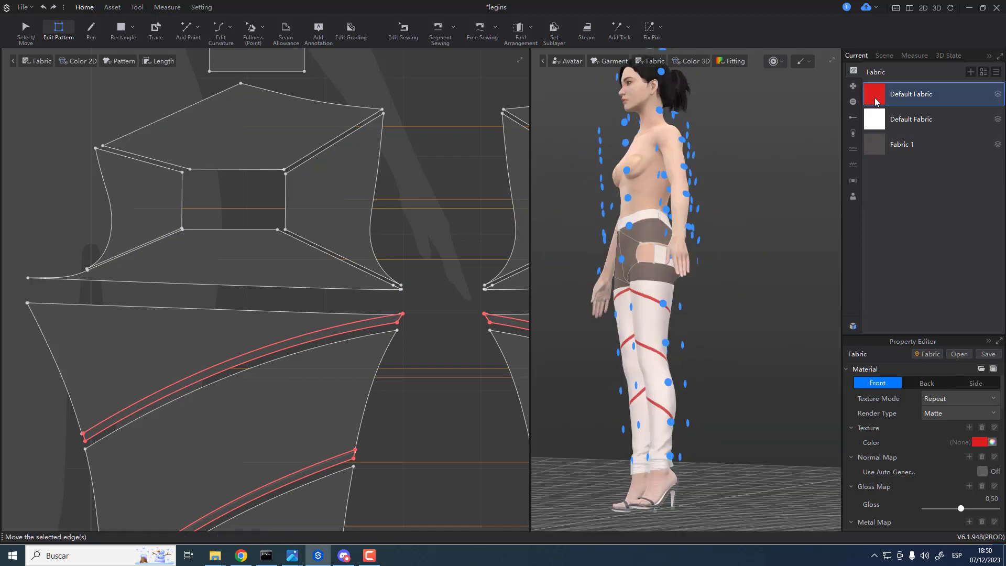
{"action": "left_click_drag", "start_coordinate": [875, 99], "coordinate": [660, 258]}
{"action": "scroll", "coordinate": [319, 288], "scroll_direction": "down", "scroll_amount": 3}
{"action": "middle_click_drag", "start_coordinate": [252, 112], "coordinate": [268, 161]}
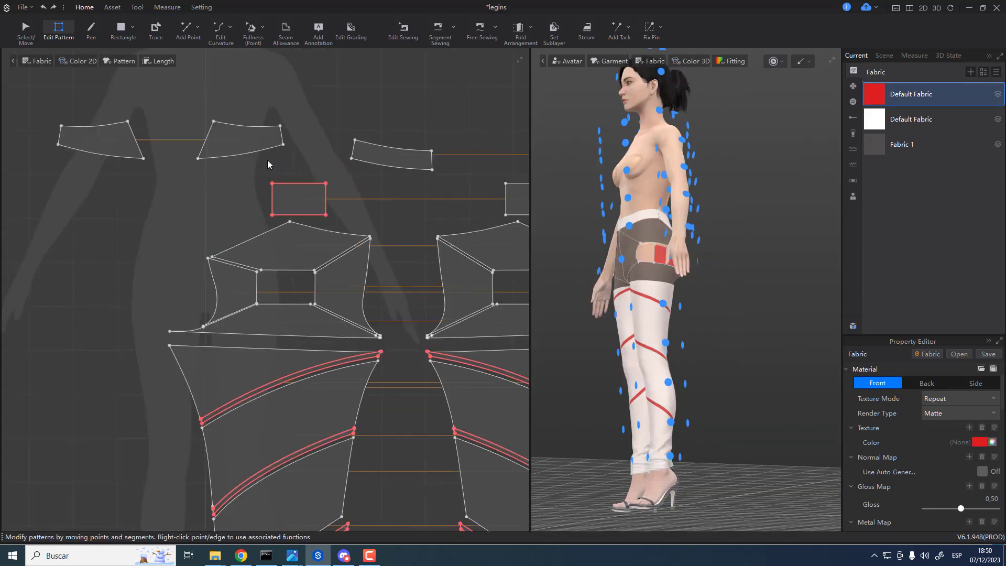
- Sew the edges of the rectangular inserts to the matching edges of the hip cut-outs with Segment Sewing
{"action": "key", "text": "n"}
{"action": "left_click", "coordinate": [309, 215]}
{"action": "left_click", "coordinate": [291, 304]}
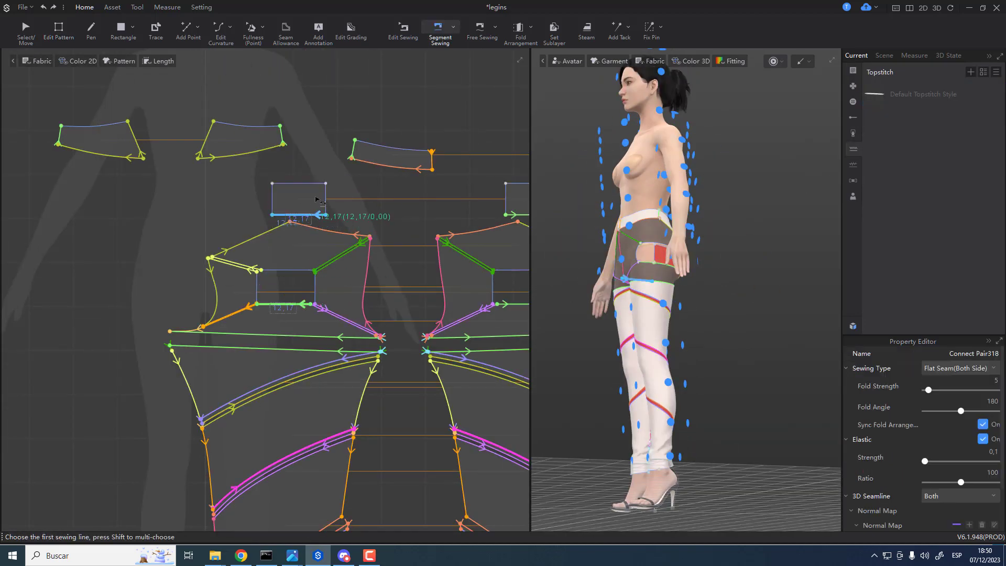
{"action": "left_click", "coordinate": [326, 206]}
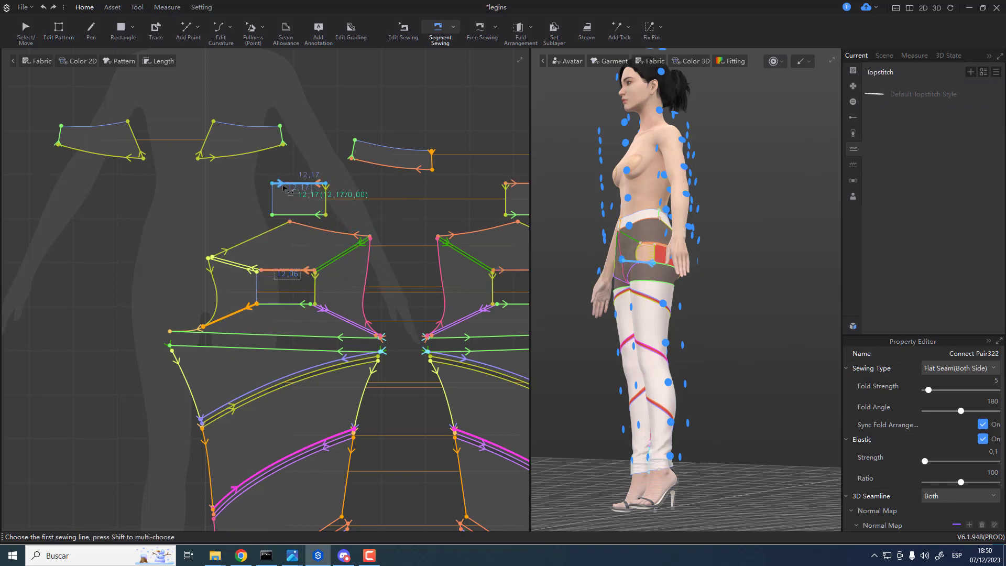
{"action": "left_click", "coordinate": [260, 276]}
{"action": "scroll", "coordinate": [317, 248], "scroll_direction": "down", "scroll_amount": 5}
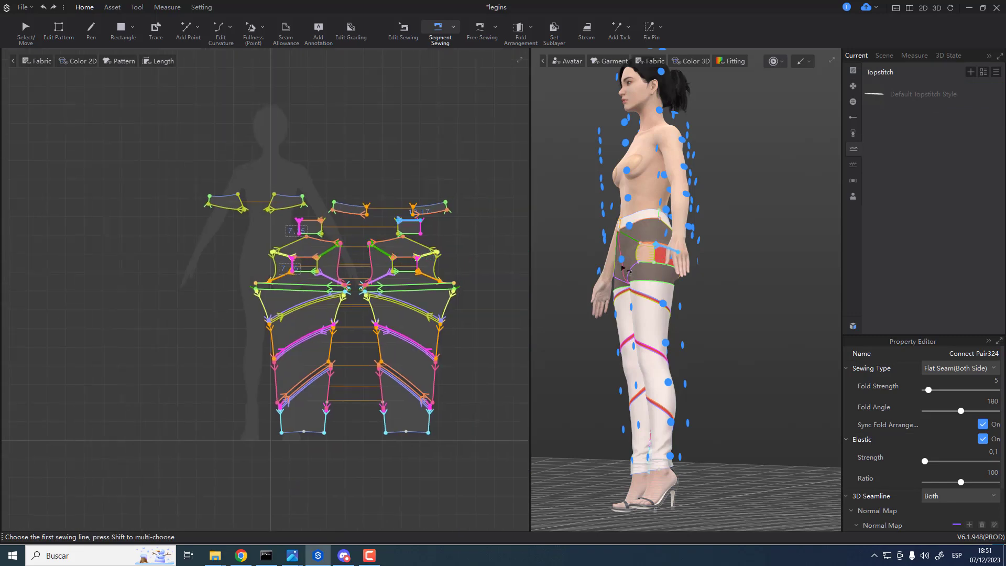
- Simulate the garment with the sewn side inserts, check the upper and lower hip panels, and stop with the hips in front view
{"action": "key", "text": "space"}
{"action": "right_click_drag", "start_coordinate": [681, 291], "coordinate": [744, 309]}
{"action": "scroll", "coordinate": [423, 248], "scroll_direction": "up", "scroll_amount": 4}
{"action": "left_click", "coordinate": [378, 275]}
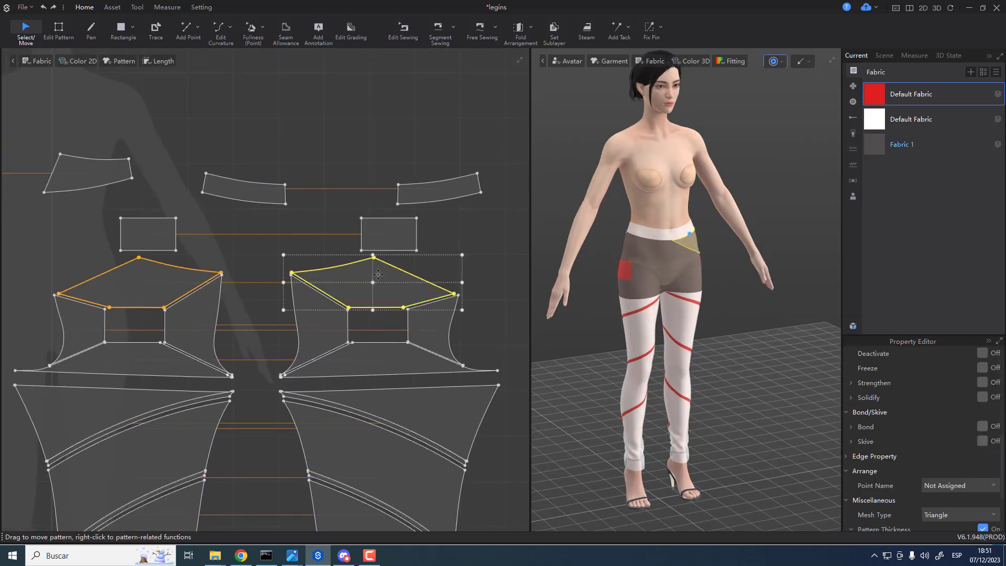
{"action": "left_click", "coordinate": [139, 284]}
{"action": "left_click", "coordinate": [131, 366]}
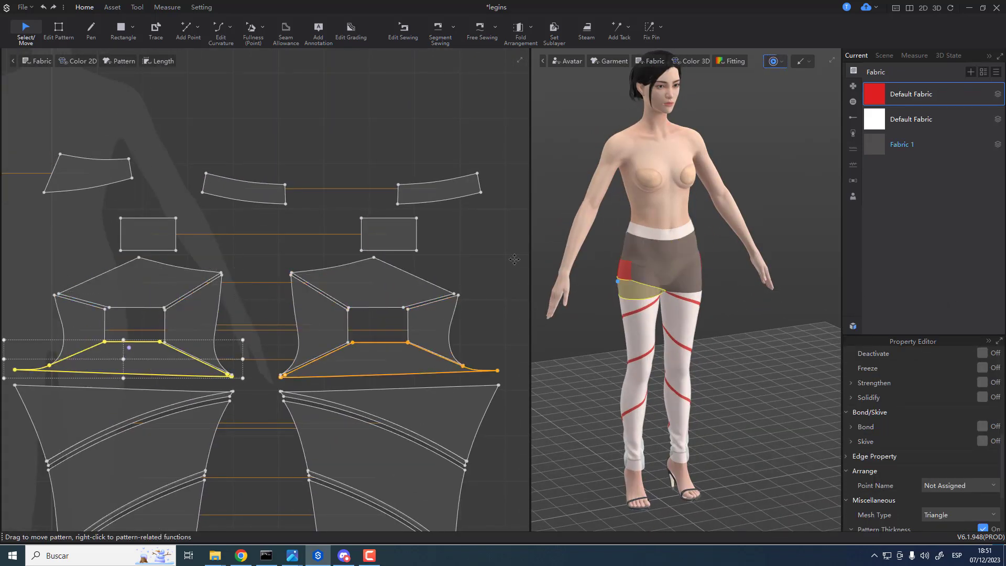
{"action": "right_click_drag", "start_coordinate": [682, 257], "coordinate": [650, 258]}
{"action": "left_click", "coordinate": [876, 121]}
{"action": "key", "text": "space"}
{"action": "right_click_drag", "start_coordinate": [613, 327], "coordinate": [651, 303]}
{"action": "right_click_drag", "start_coordinate": [658, 286], "coordinate": [694, 268]}
{"action": "middle_click_drag", "start_coordinate": [694, 267], "coordinate": [698, 310]}
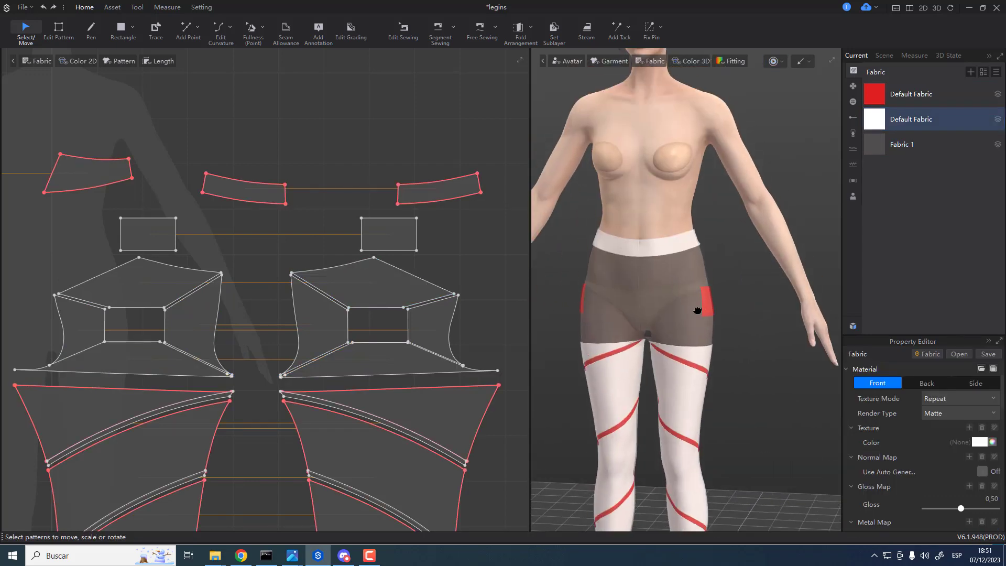
- Review the material properties of Fabric 1 through to its transparency setting
{"action": "left_click", "coordinate": [701, 308]}
{"action": "left_click", "coordinate": [787, 177]}
{"action": "left_click", "coordinate": [911, 144]}
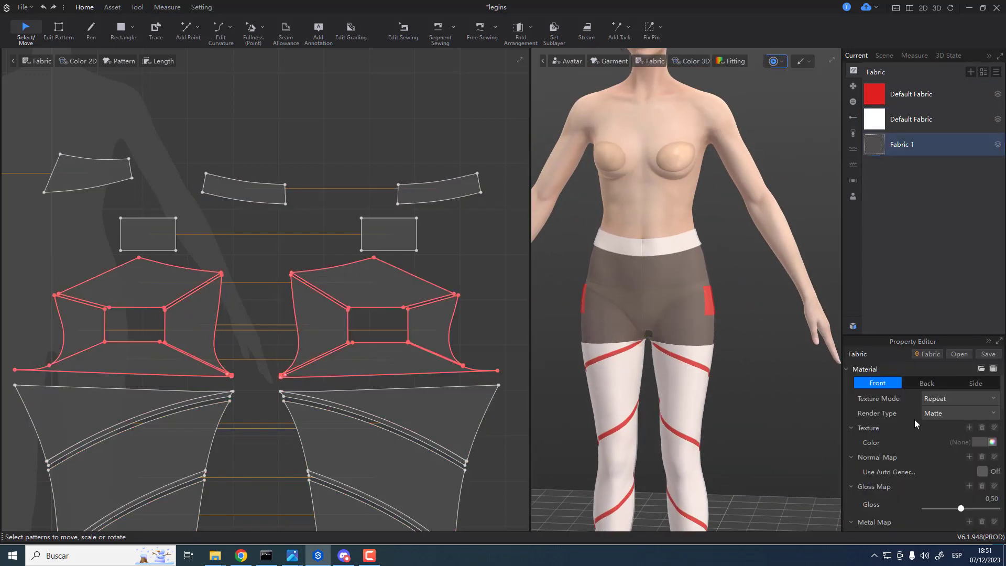
{"action": "scroll", "coordinate": [920, 440], "scroll_direction": "down", "scroll_amount": 5}
{"action": "scroll", "coordinate": [884, 450], "scroll_direction": "up", "scroll_amount": 3}
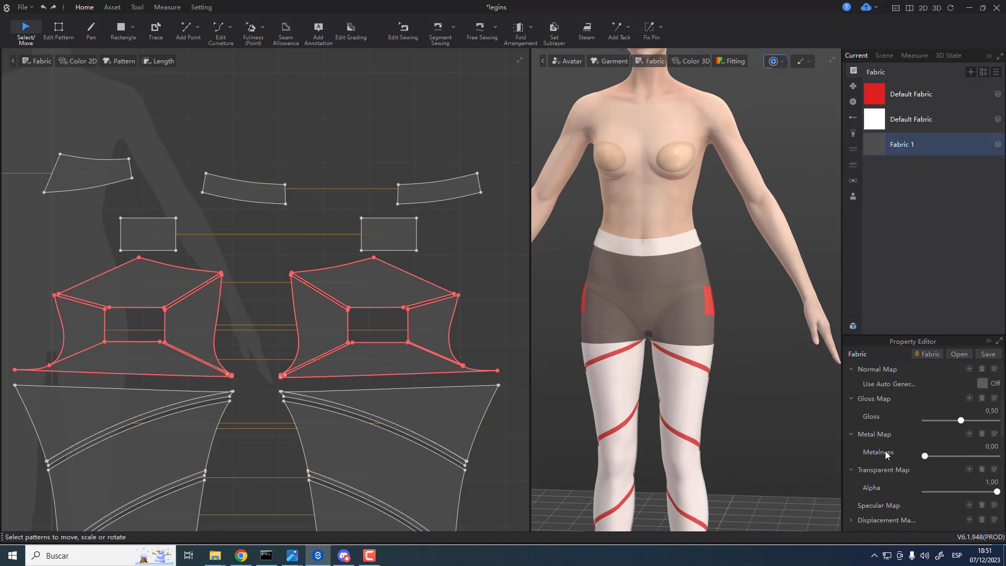
{"action": "left_click", "coordinate": [997, 492]}
- Add a new fabric to the fabric list and check its texture color setting
{"action": "left_click", "coordinate": [969, 73]}
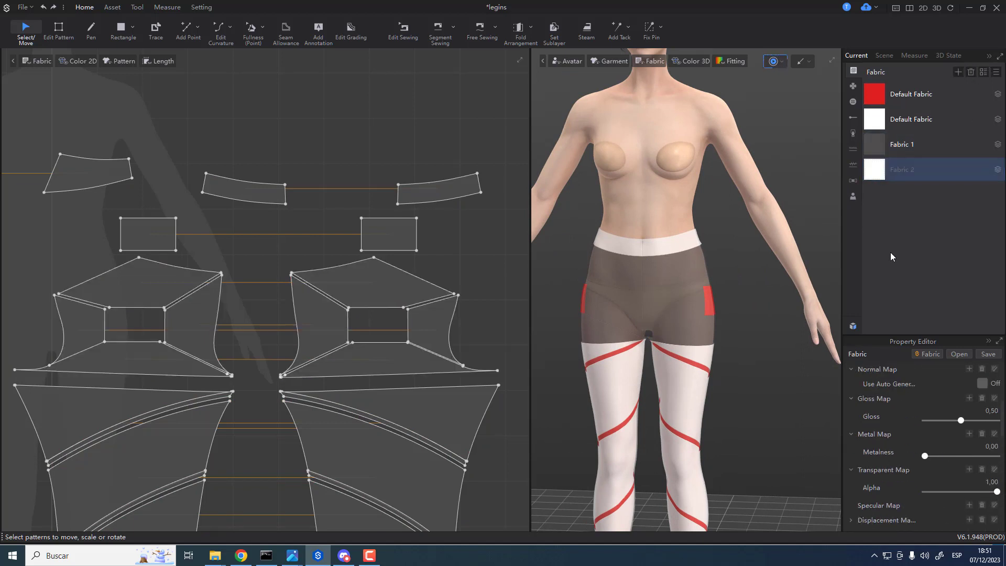
{"action": "scroll", "coordinate": [954, 429], "scroll_direction": "up", "scroll_amount": 3}
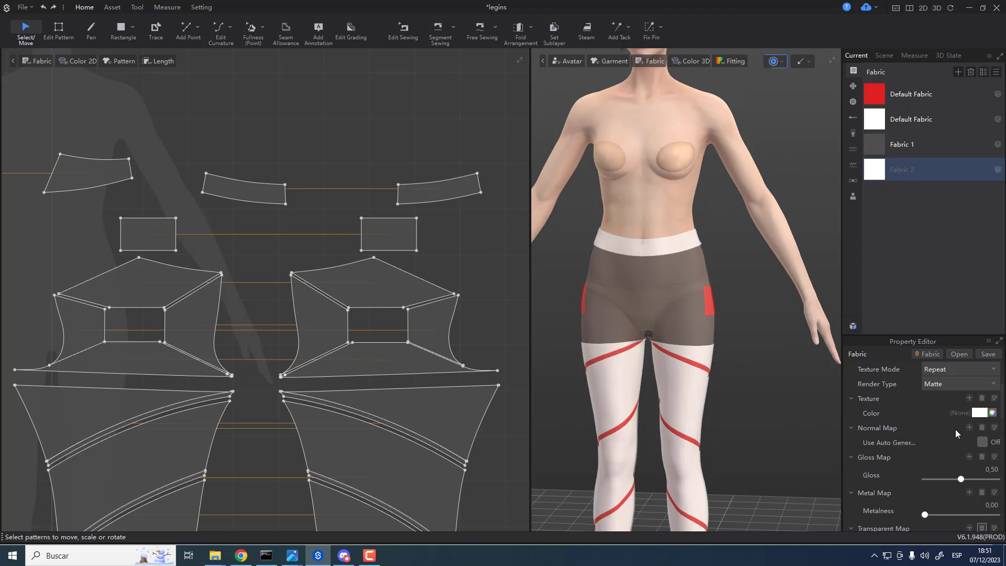
{"action": "left_click", "coordinate": [948, 414]}
{"action": "left_click", "coordinate": [931, 276]}
- Set the texture color of Fabric 1 to near-black 111010 and select the upper hip panel on the garment
{"action": "left_click", "coordinate": [891, 144]}
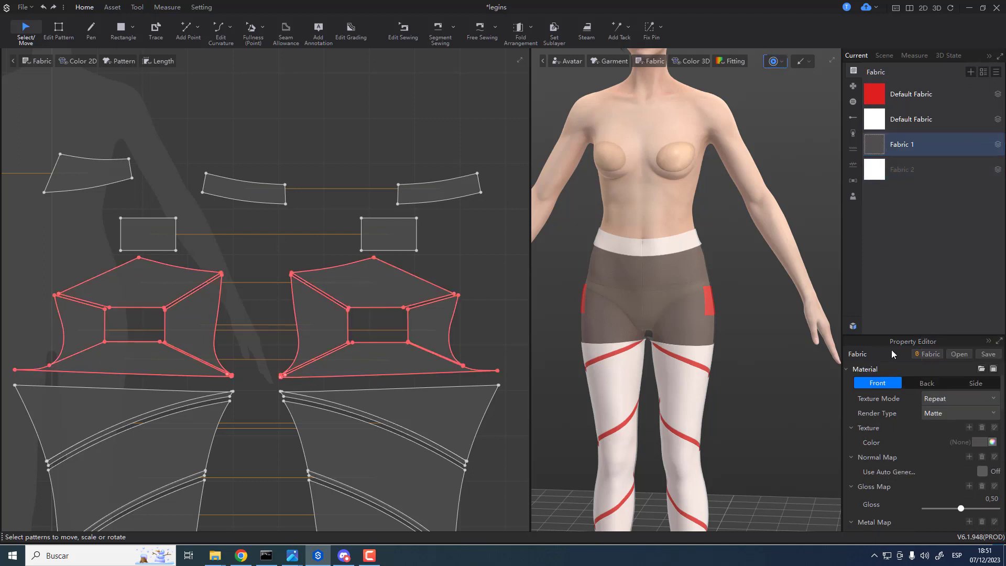
{"action": "scroll", "coordinate": [969, 446], "scroll_direction": "down", "scroll_amount": 2}
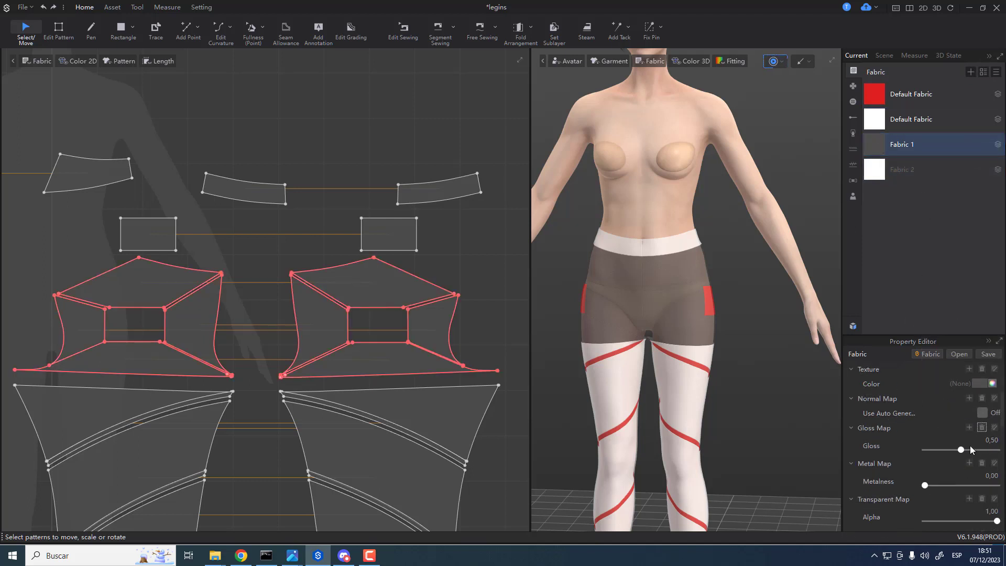
{"action": "scroll", "coordinate": [969, 445], "scroll_direction": "up", "scroll_amount": 2}
{"action": "left_click", "coordinate": [979, 442]}
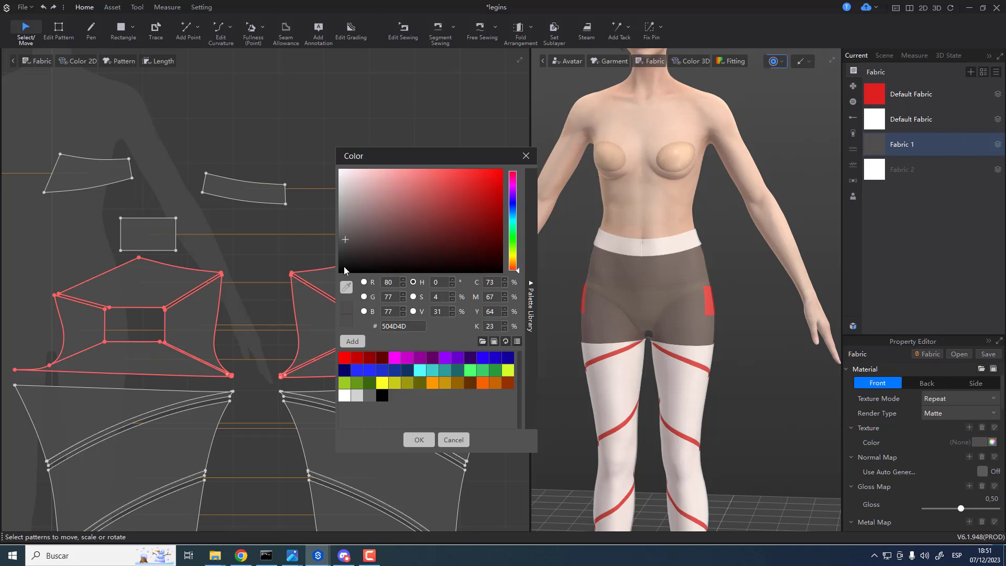
{"action": "left_click", "coordinate": [343, 266]}
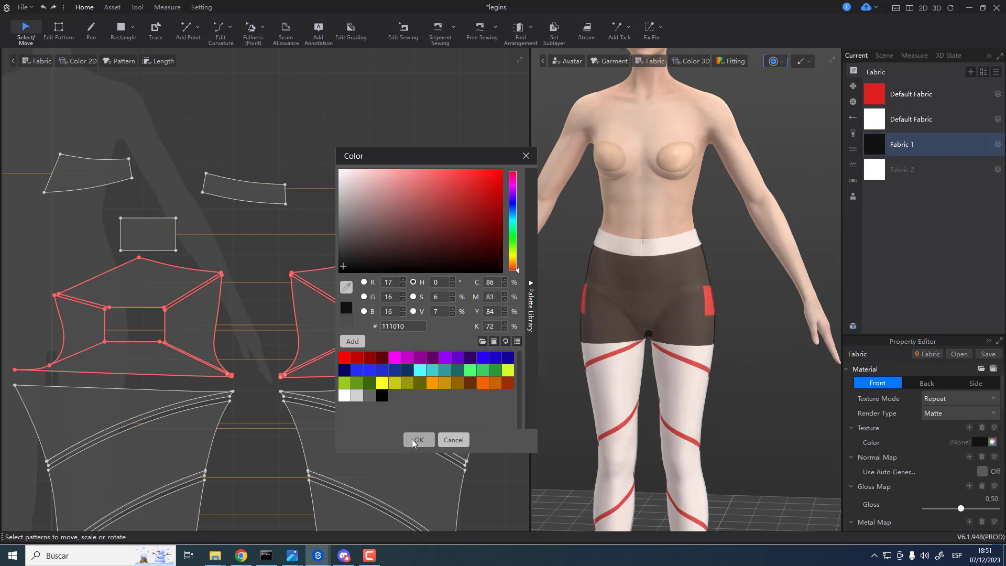
{"action": "left_click", "coordinate": [417, 439]}
{"action": "left_click", "coordinate": [675, 273]}
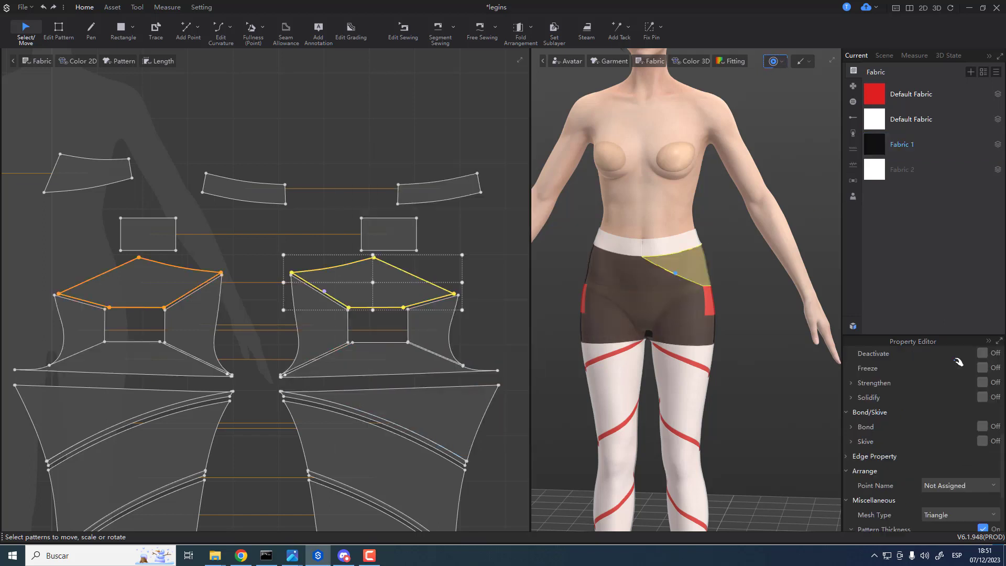
- Inspect the hip panels from the front, side and back, and examine the fabric assigned to the back centre panel
{"action": "scroll", "coordinate": [511, 335], "scroll_direction": "down", "scroll_amount": 3}
{"action": "right_click_drag", "start_coordinate": [564, 346], "coordinate": [725, 332]}
{"action": "left_click", "coordinate": [561, 192]}
{"action": "right_click_drag", "start_coordinate": [632, 326], "coordinate": [587, 294]}
{"action": "left_click", "coordinate": [758, 231]}
{"action": "right_click_drag", "start_coordinate": [727, 305], "coordinate": [760, 320]}
{"action": "scroll", "coordinate": [945, 486], "scroll_direction": "up", "scroll_amount": 5}
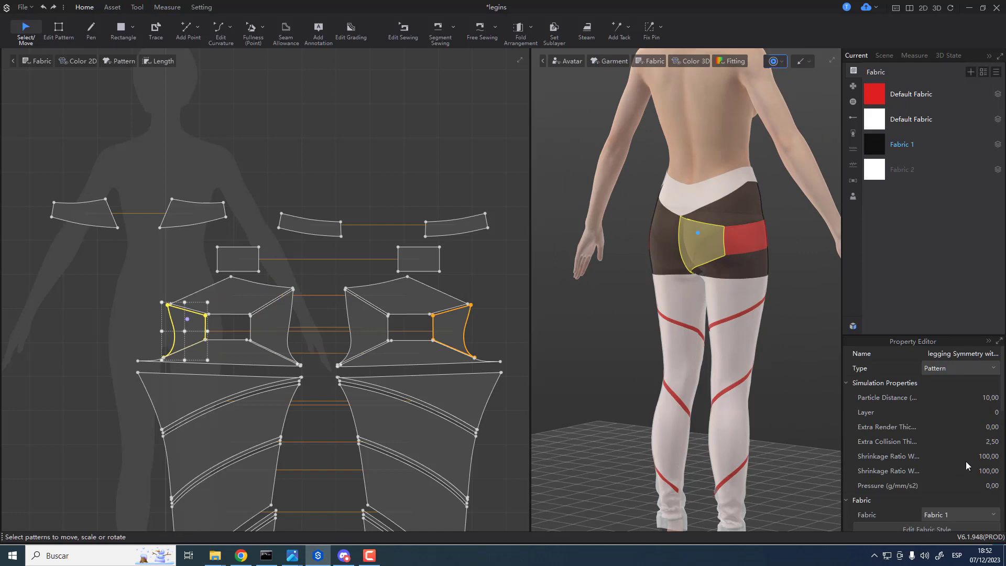
{"action": "right_click_drag", "start_coordinate": [793, 272], "coordinate": [680, 277]}
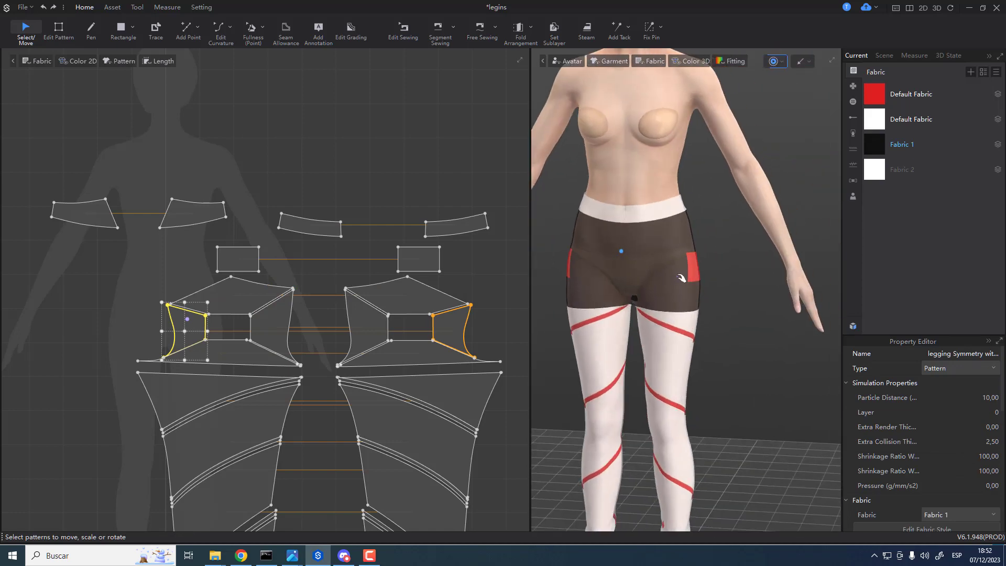
- Turn off the translucent cloth display in the 3D view and deselect the front centre hip panel
{"action": "left_click", "coordinate": [681, 278]}
{"action": "right_click", "coordinate": [678, 277]}
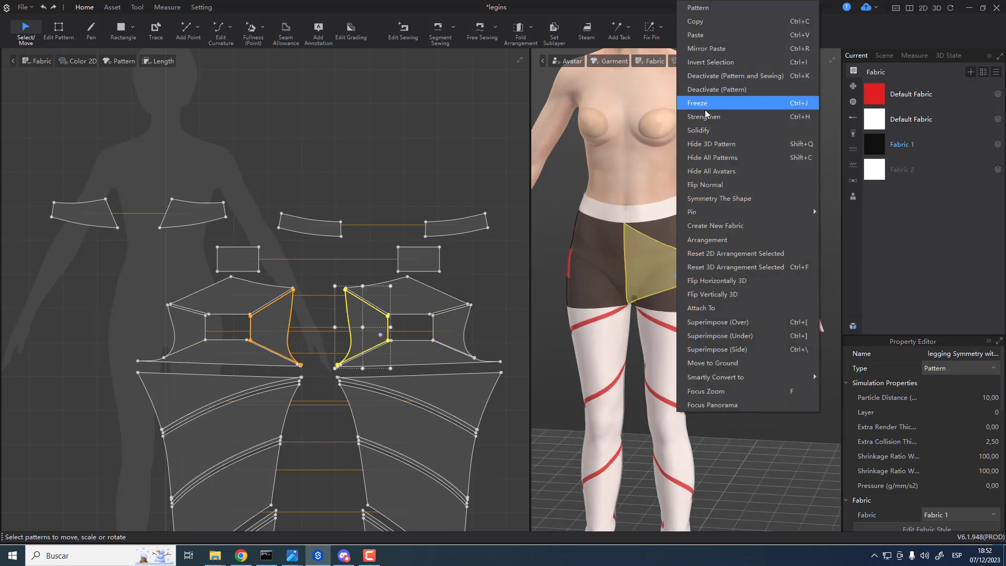
{"action": "left_click", "coordinate": [435, 173]}
{"action": "left_click", "coordinate": [613, 61]}
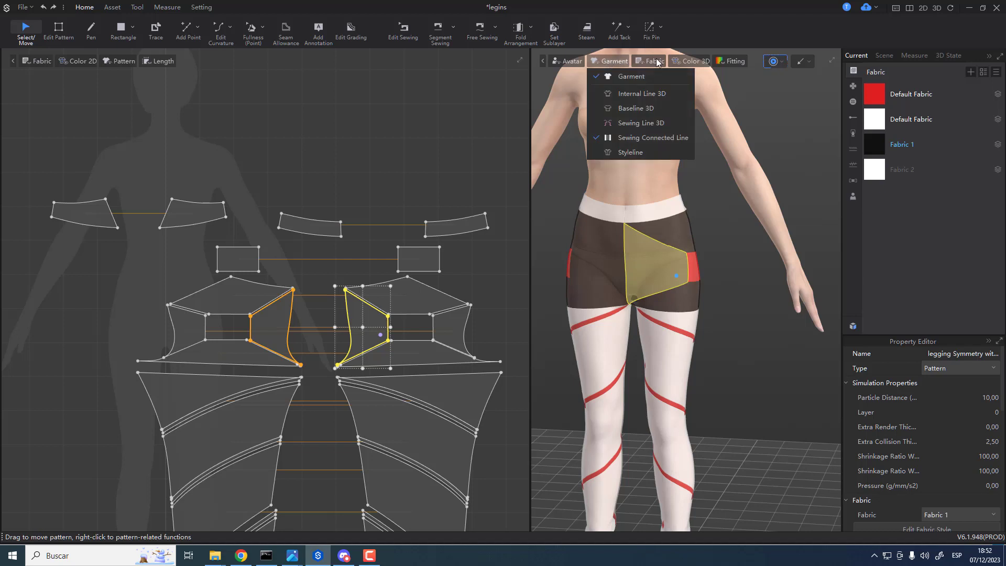
{"action": "left_click", "coordinate": [650, 61]}
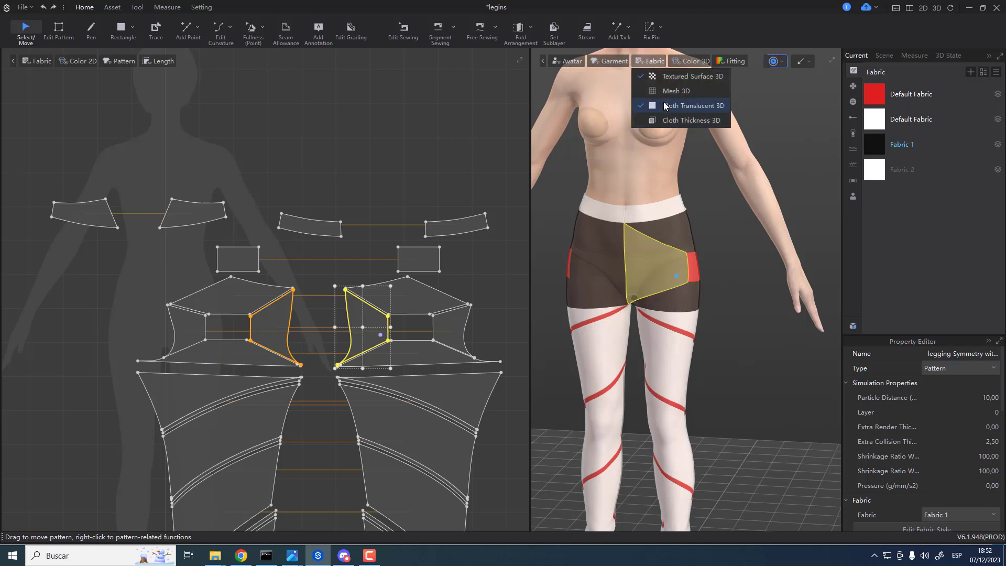
{"action": "left_click", "coordinate": [657, 105]}
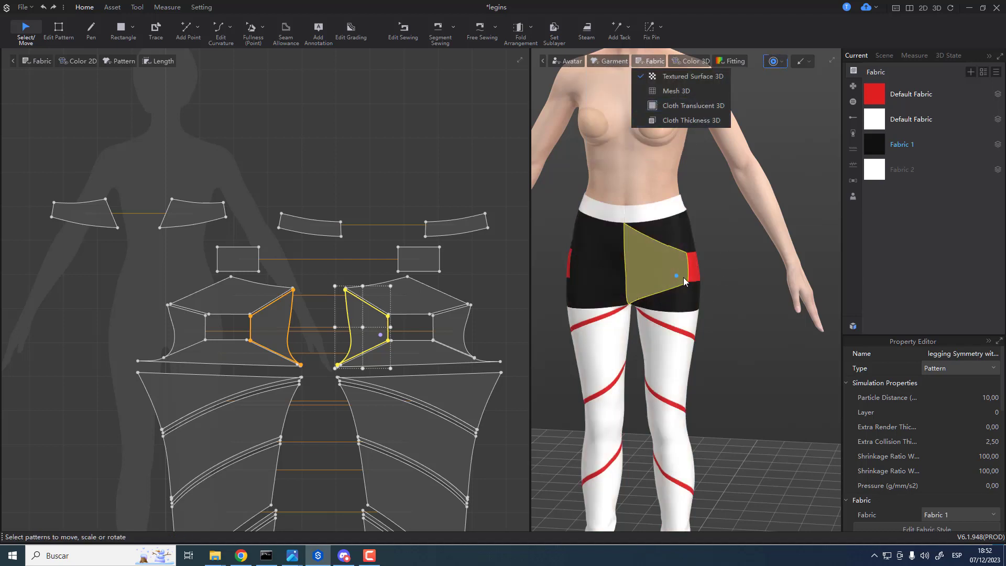
{"action": "left_click", "coordinate": [745, 285]}
- Apply the white Default Fabric to the front and back centre hip panels on both sides
{"action": "right_click_drag", "start_coordinate": [746, 285], "coordinate": [761, 271]}
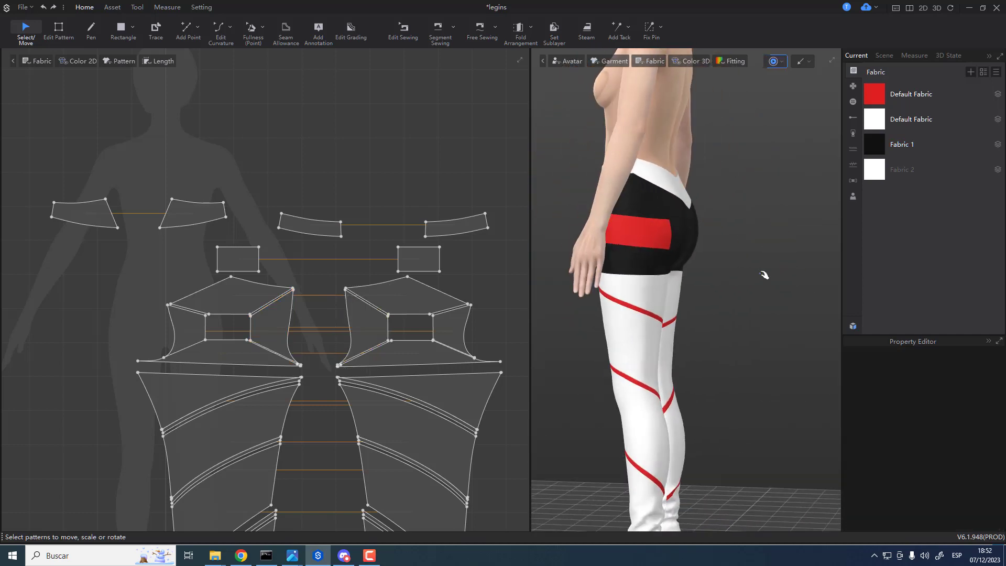
{"action": "left_click_drag", "start_coordinate": [882, 124], "coordinate": [676, 234]}
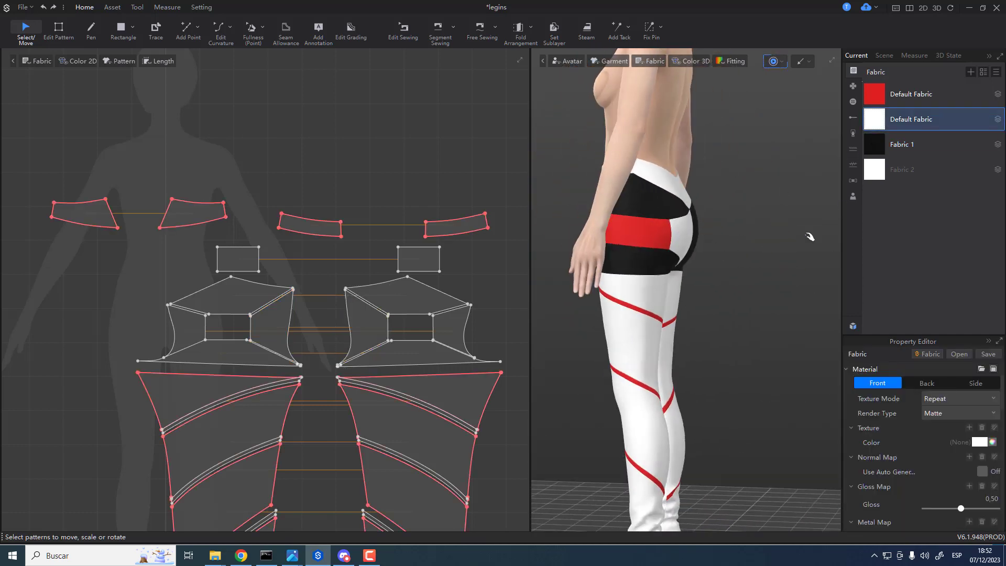
{"action": "left_click_drag", "start_coordinate": [867, 129], "coordinate": [807, 210]}
{"action": "right_click_drag", "start_coordinate": [780, 256], "coordinate": [597, 285]}
{"action": "left_click_drag", "start_coordinate": [876, 123], "coordinate": [673, 222]}
{"action": "right_click_drag", "start_coordinate": [726, 272], "coordinate": [602, 277]}
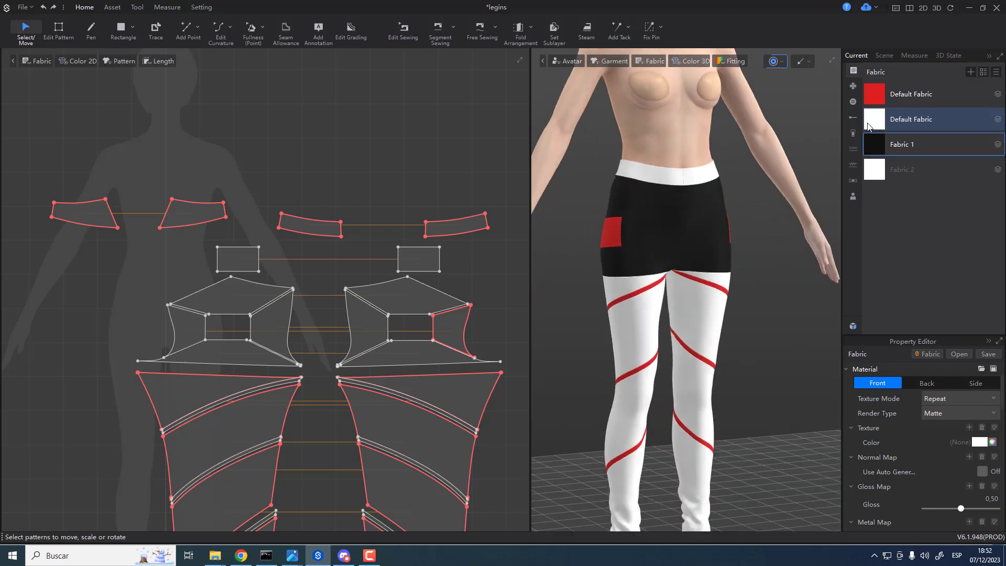
{"action": "left_click_drag", "start_coordinate": [872, 124], "coordinate": [698, 227]}
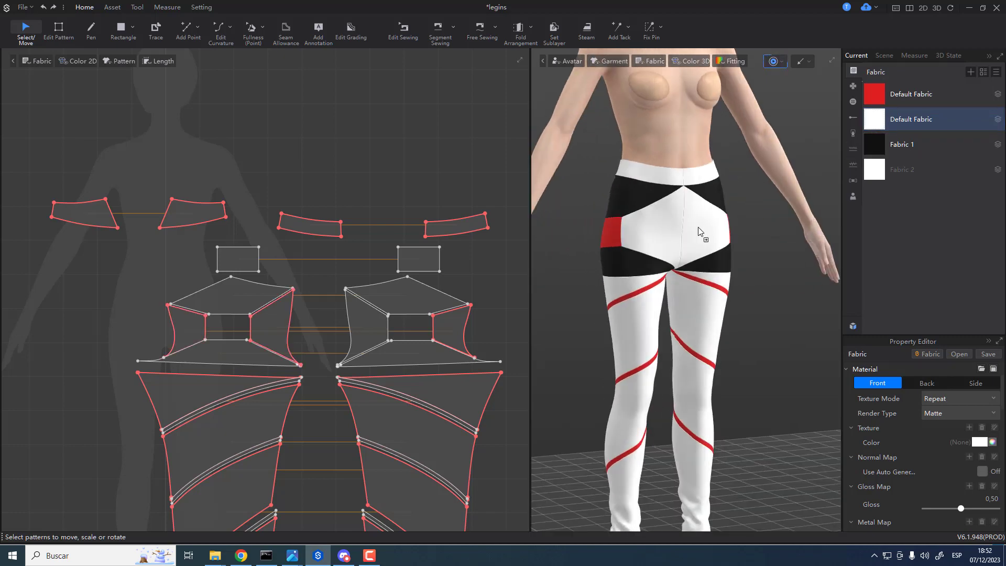
{"action": "key", "text": "2"}
{"action": "left_click_drag", "start_coordinate": [881, 120], "coordinate": [702, 213]}
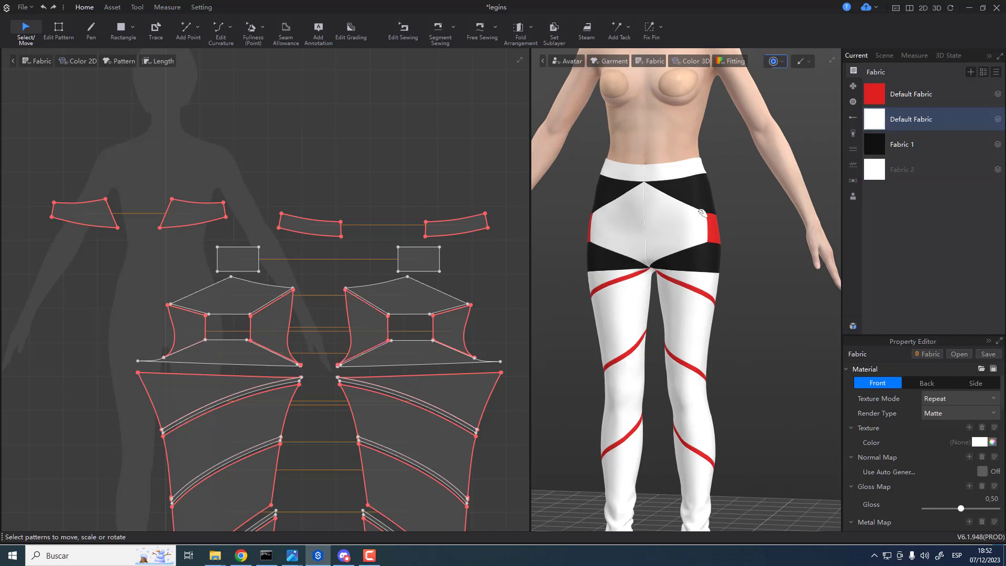
- Set the texture color of Fabric 2 to dark violet 600B9D
{"action": "left_click", "coordinate": [448, 330]}
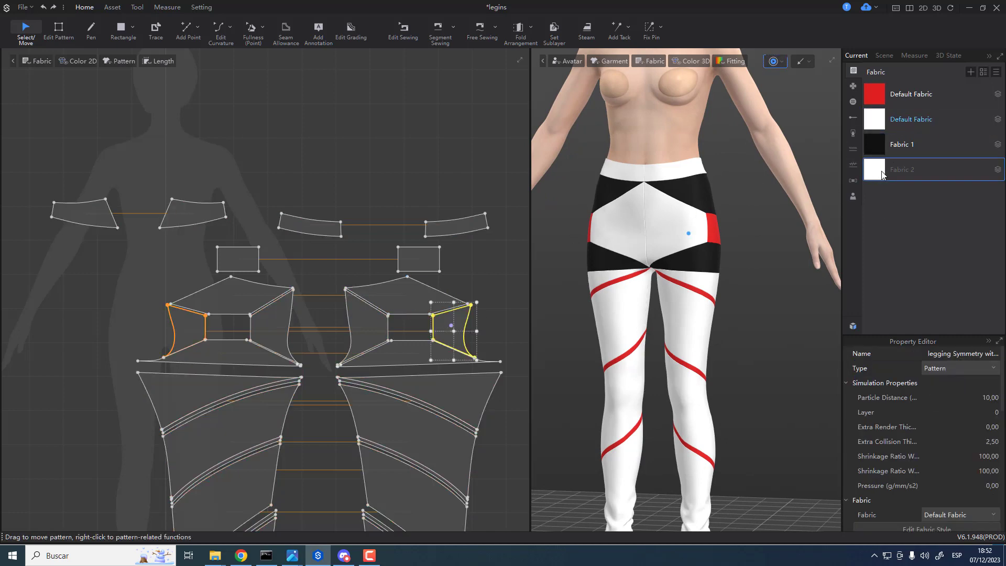
{"action": "left_click", "coordinate": [881, 175]}
{"action": "scroll", "coordinate": [383, 328], "scroll_direction": "down", "scroll_amount": 4}
{"action": "middle_click_drag", "start_coordinate": [384, 337], "coordinate": [367, 287]}
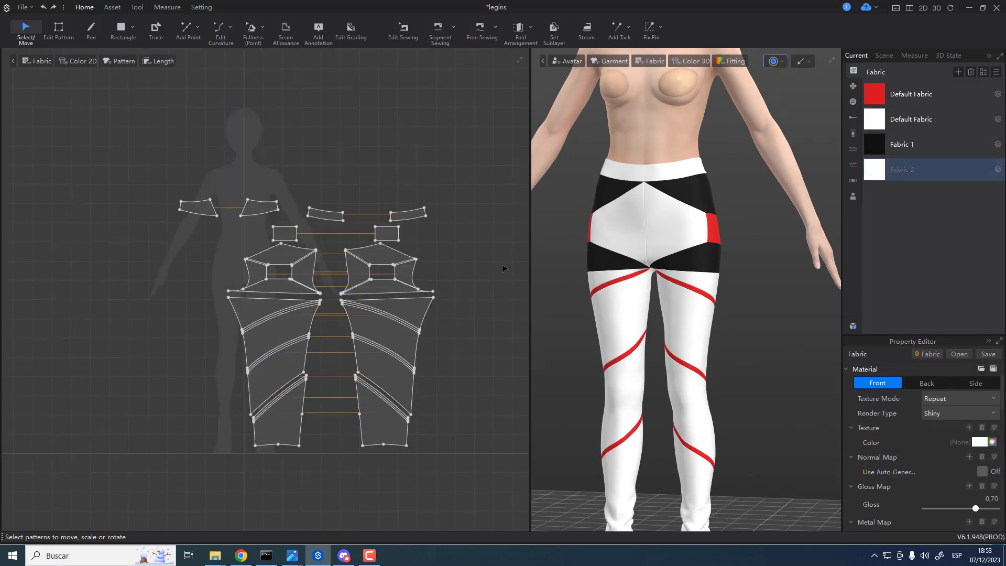
{"action": "left_click", "coordinate": [880, 119]}
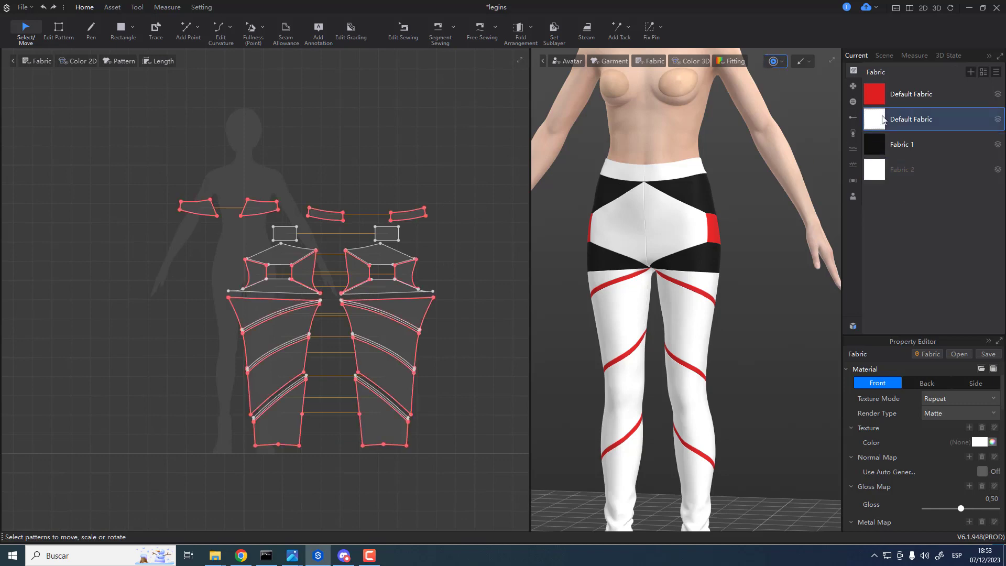
{"action": "left_click", "coordinate": [873, 175]}
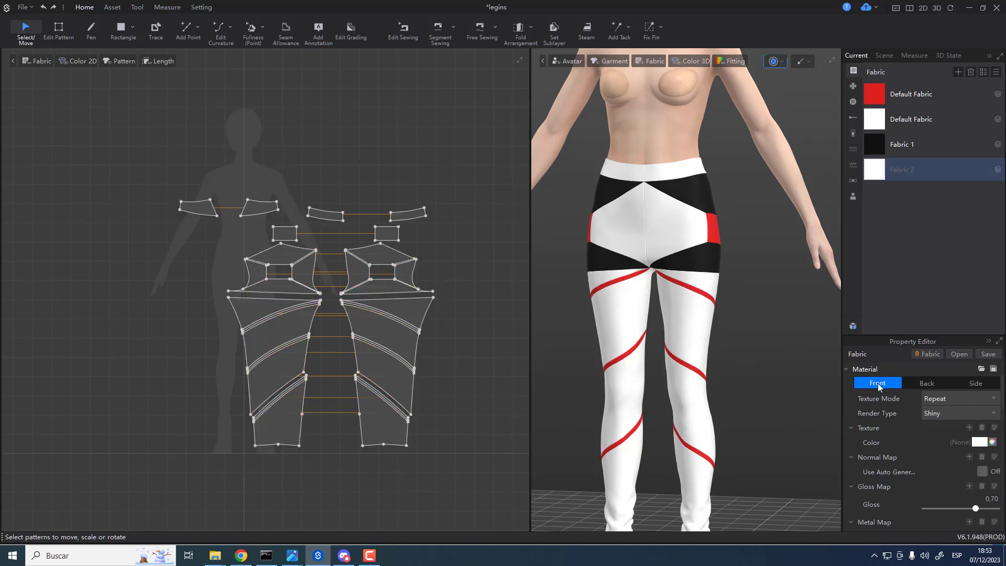
{"action": "left_click", "coordinate": [979, 442]}
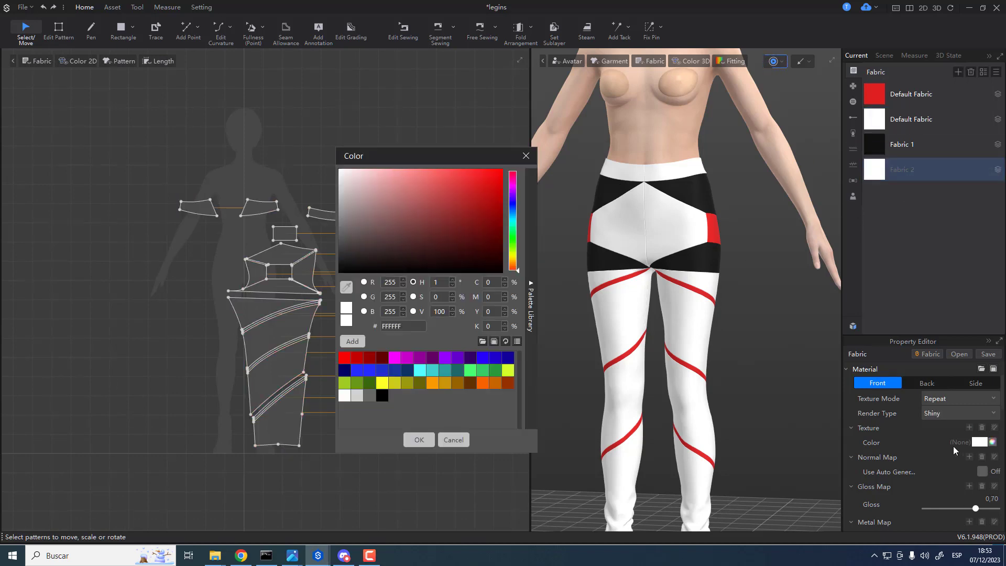
{"action": "left_click", "coordinate": [444, 357]}
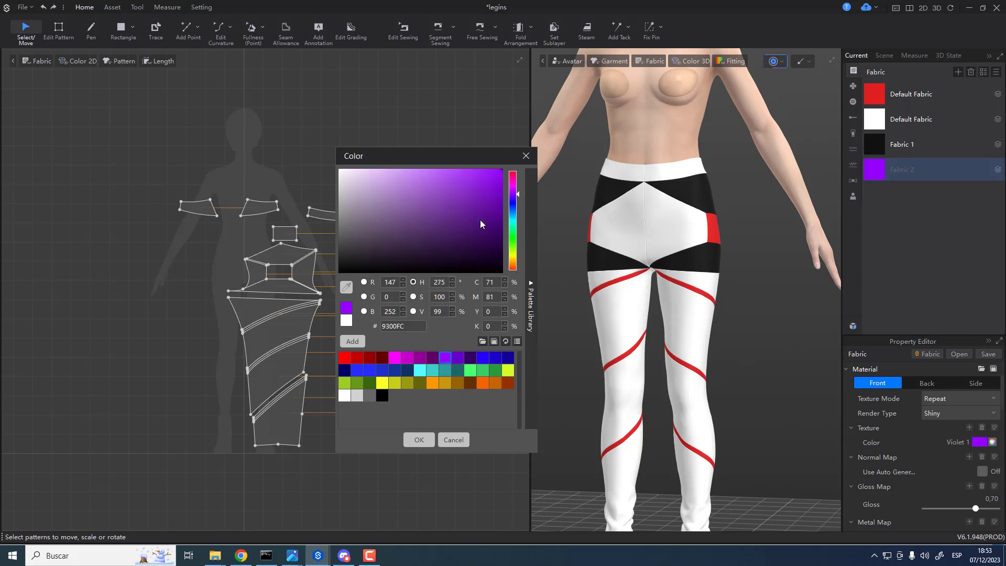
{"action": "left_click", "coordinate": [491, 209]}
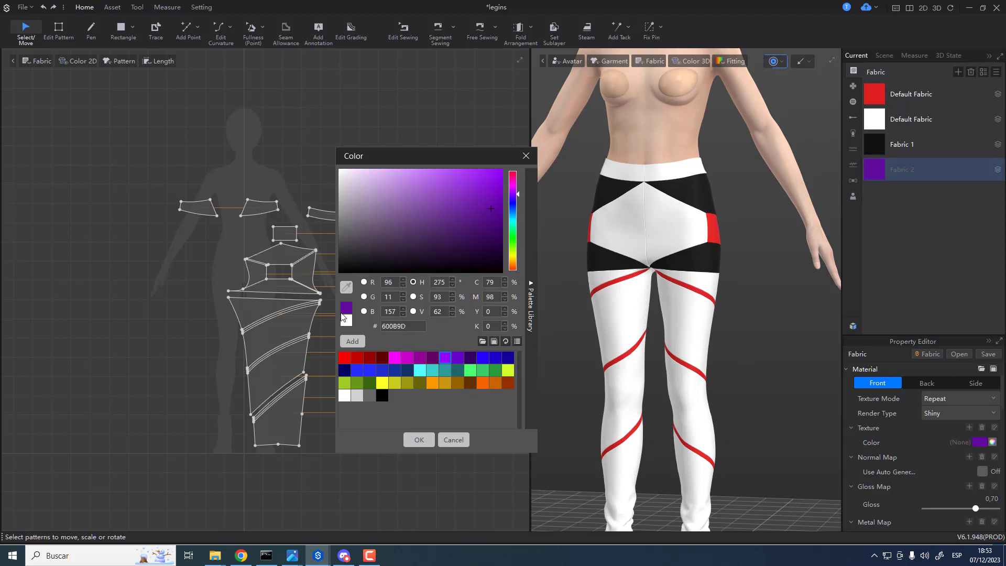
{"action": "left_click", "coordinate": [418, 440]}
- Apply the violet Fabric 2 to the upper and lower hip panels on both sides
{"action": "left_click_drag", "start_coordinate": [711, 246], "coordinate": [706, 254]}
{"action": "left_click_drag", "start_coordinate": [874, 168], "coordinate": [699, 197]}
{"action": "left_click_drag", "start_coordinate": [874, 170], "coordinate": [602, 268]}
- Apply the near-black Fabric 1 to the waistband pieces around the garment
{"action": "right_click_drag", "start_coordinate": [613, 322], "coordinate": [786, 314]}
{"action": "scroll", "coordinate": [781, 273], "scroll_direction": "down", "scroll_amount": 2}
{"action": "middle_click_drag", "start_coordinate": [775, 234], "coordinate": [776, 269]}
{"action": "left_click_drag", "start_coordinate": [875, 145], "coordinate": [639, 225]}
{"action": "right_click_drag", "start_coordinate": [640, 230], "coordinate": [812, 244]}
{"action": "left_click_drag", "start_coordinate": [874, 147], "coordinate": [637, 218]}
{"action": "key", "text": "2"}
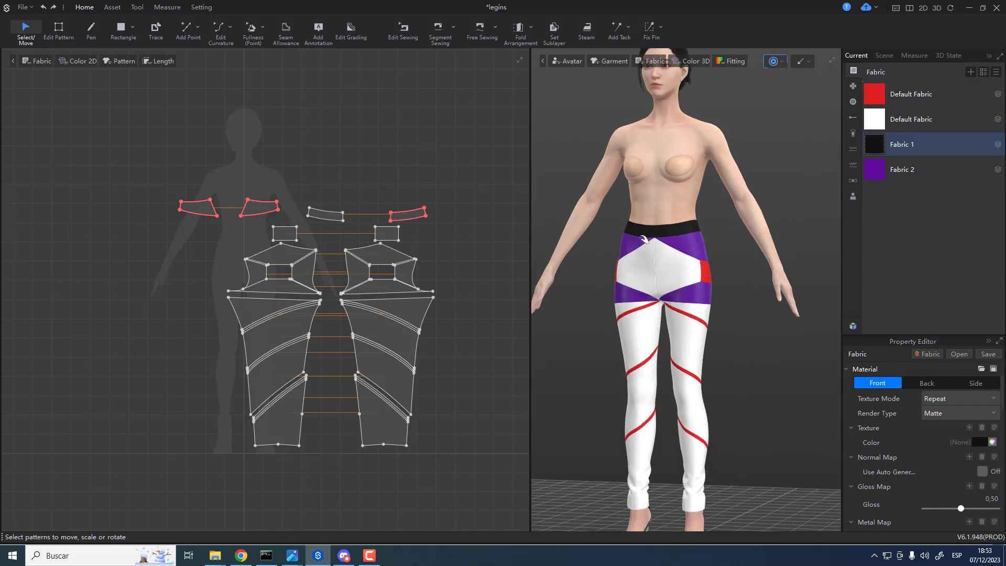
- Apply Fabric 1 to the upper and lower sections of the avatar's left leg and the middle section of the right leg
{"action": "right_click_drag", "start_coordinate": [687, 307], "coordinate": [691, 302]}
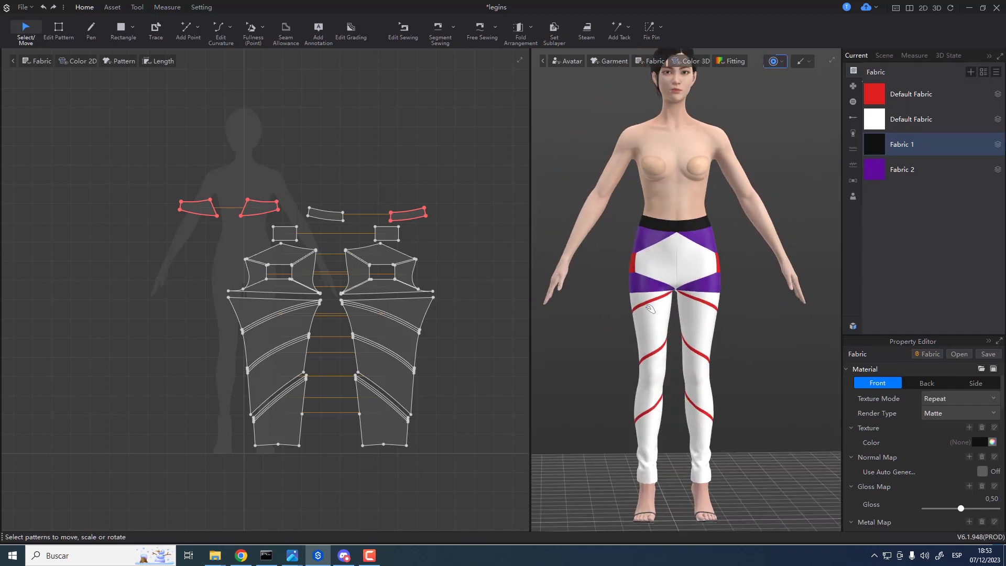
{"action": "middle_click_drag", "start_coordinate": [660, 326], "coordinate": [669, 297]}
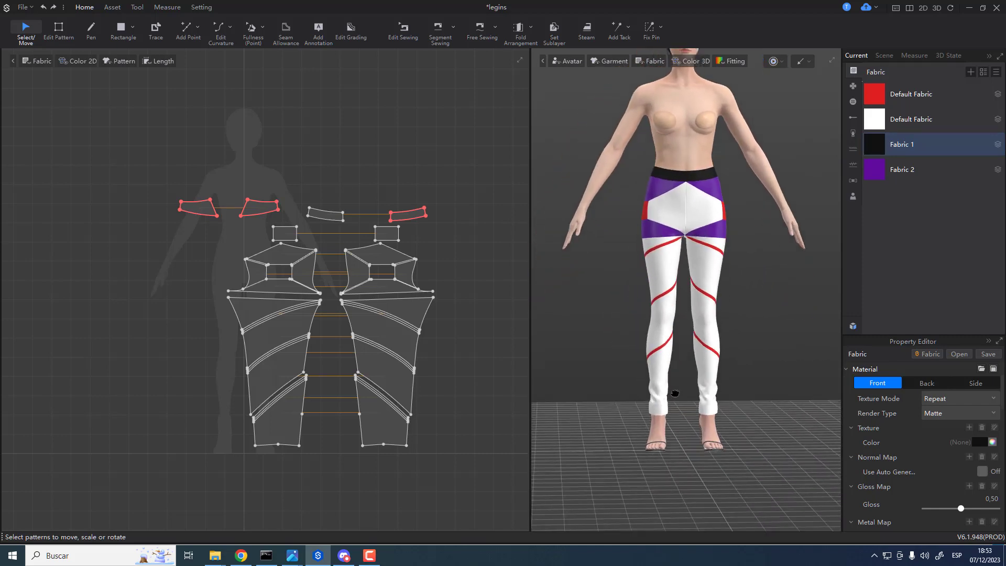
{"action": "left_click_drag", "start_coordinate": [873, 144], "coordinate": [709, 256]}
{"action": "right_click_drag", "start_coordinate": [752, 330], "coordinate": [829, 326]}
{"action": "key", "text": "2"}
{"action": "key", "text": "space"}
{"action": "scroll", "coordinate": [693, 333], "scroll_direction": "up", "scroll_amount": 2}
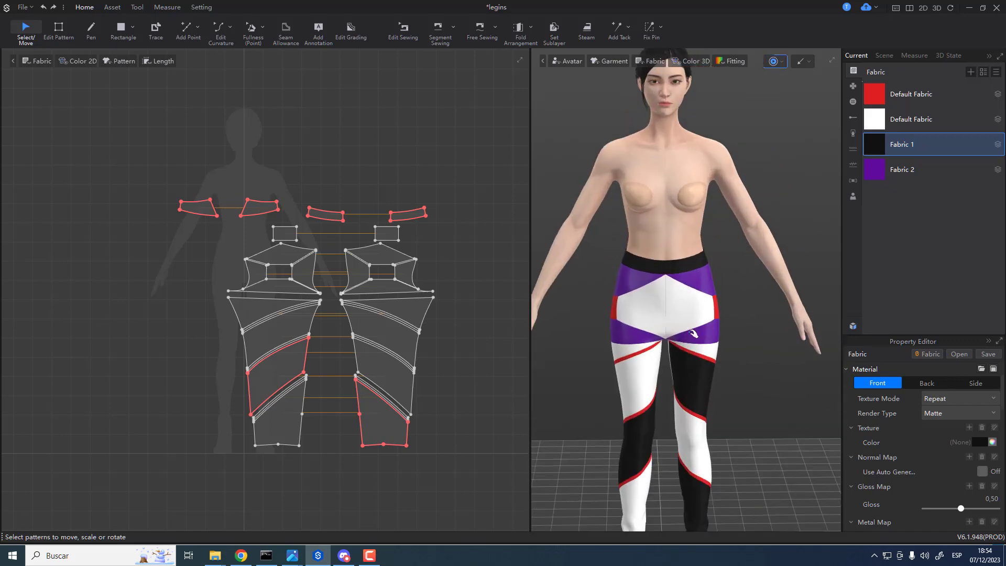
{"action": "scroll", "coordinate": [629, 320], "scroll_direction": "up", "scroll_amount": 2}
{"action": "mouse_move", "coordinate": [628, 321]}
{"action": "right_mouse_down"}
{"action": "mouse_move", "coordinate": [706, 300]}
{"action": "mouse_move", "coordinate": [699, 290]}
{"action": "mouse_move", "coordinate": [643, 323]}
{"action": "right_mouse_up"}
{"action": "scroll", "coordinate": [683, 330], "scroll_direction": "down", "scroll_amount": 3}
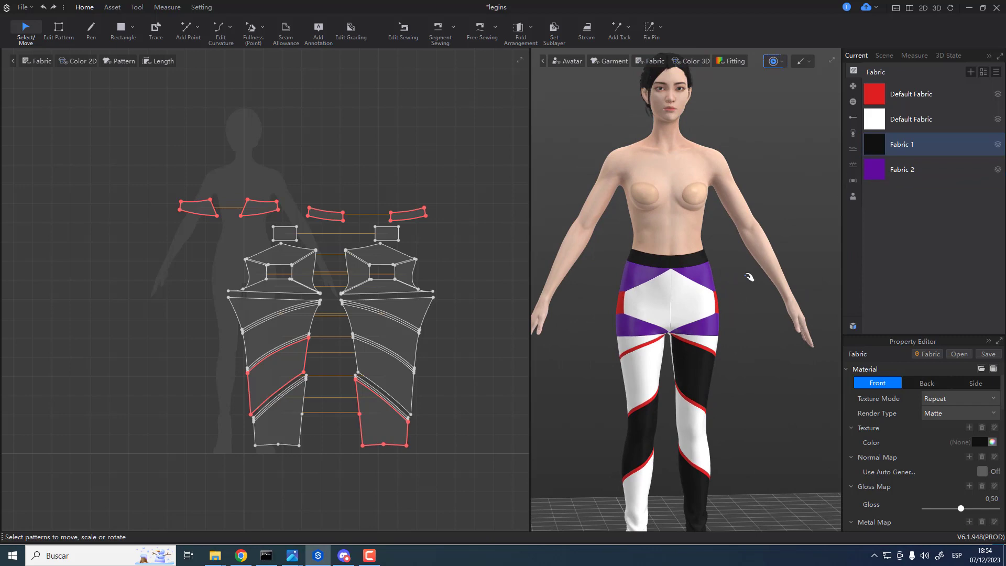
- Apply the near-black Fabric 1 to the front and back centre hip panels on both sides
{"action": "left_click_drag", "start_coordinate": [875, 148], "coordinate": [694, 293]}
{"action": "left_click_drag", "start_coordinate": [872, 147], "coordinate": [659, 305]}
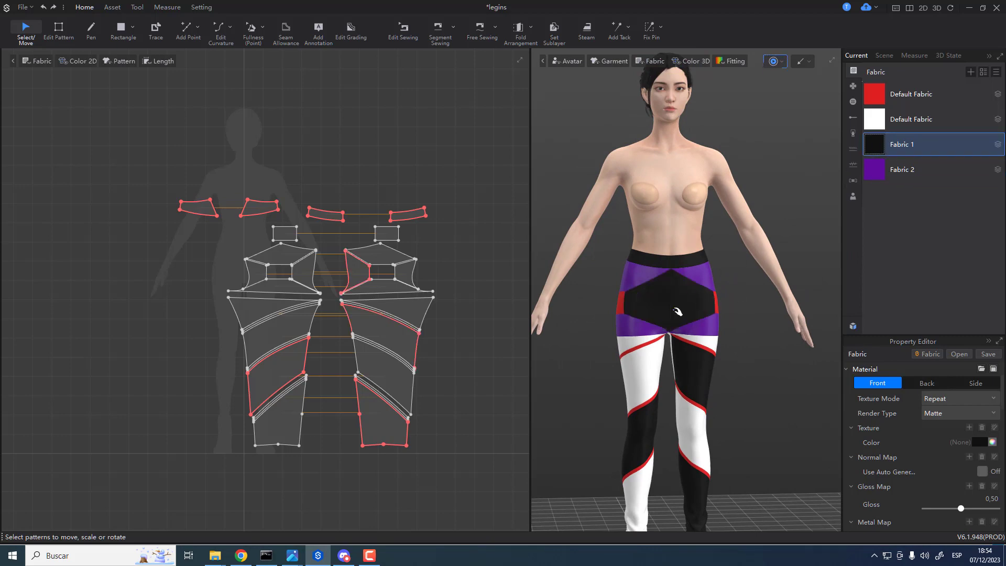
{"action": "right_click_drag", "start_coordinate": [681, 366], "coordinate": [797, 377]}
{"action": "key", "text": "8"}
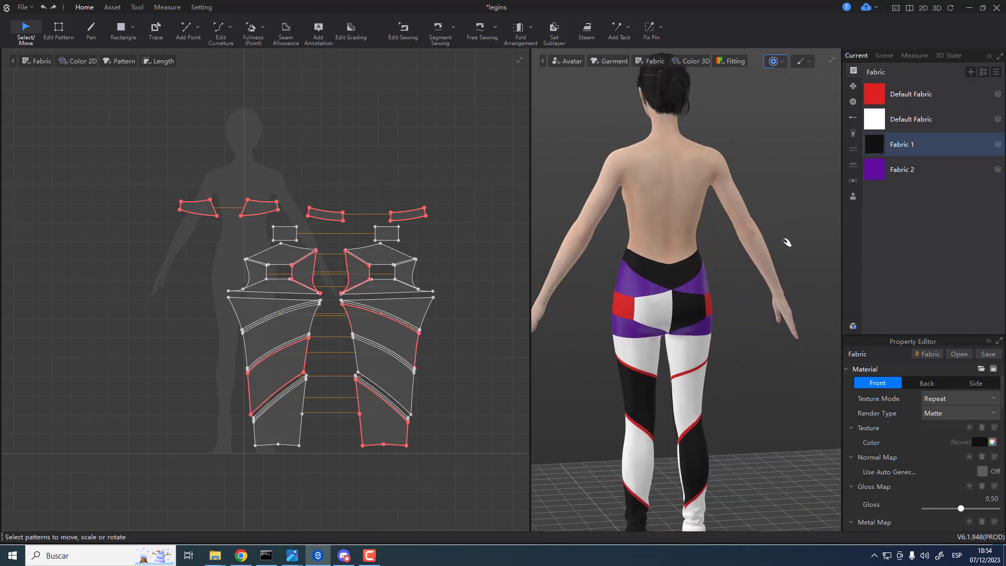
{"action": "key", "text": "2"}
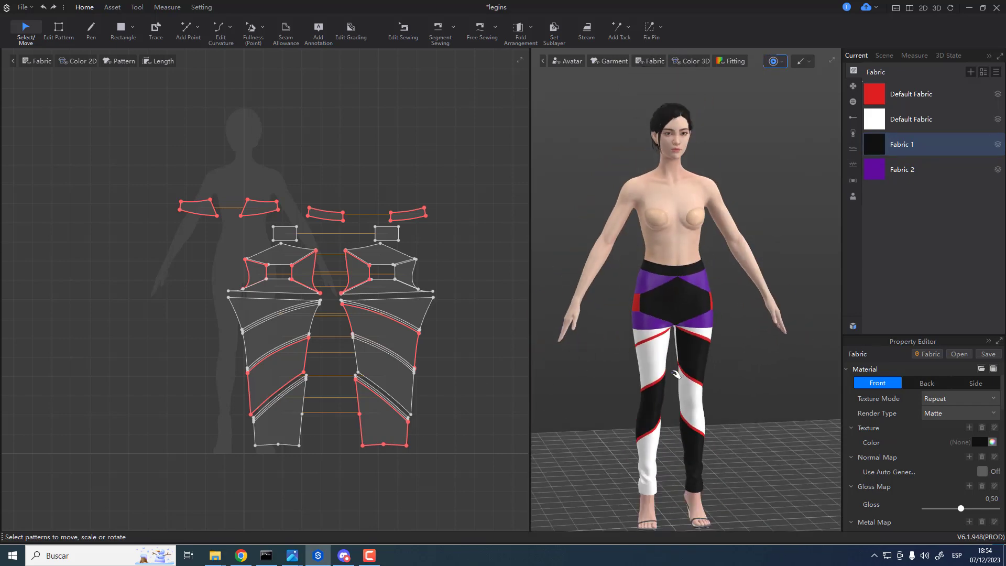
- Examine the material settings of Fabric 2 and the pattern properties with all pieces selected
{"action": "scroll", "coordinate": [701, 363], "scroll_direction": "up", "scroll_amount": 2}
{"action": "right_click_drag", "start_coordinate": [704, 366], "coordinate": [732, 343]}
{"action": "left_click", "coordinate": [879, 167]}
{"action": "scroll", "coordinate": [971, 450], "scroll_direction": "down", "scroll_amount": 3}
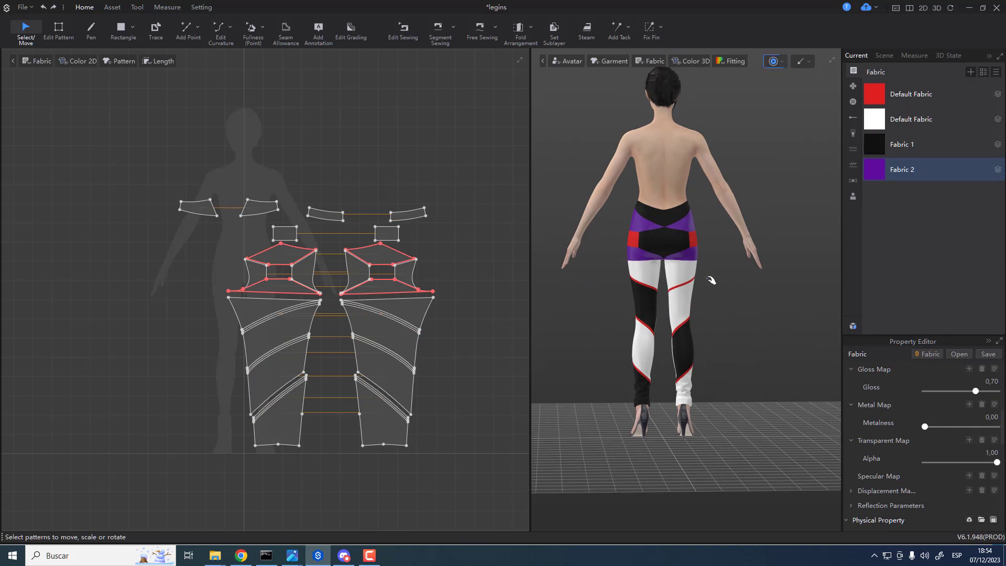
{"action": "left_click_drag", "start_coordinate": [144, 187], "coordinate": [515, 463]}
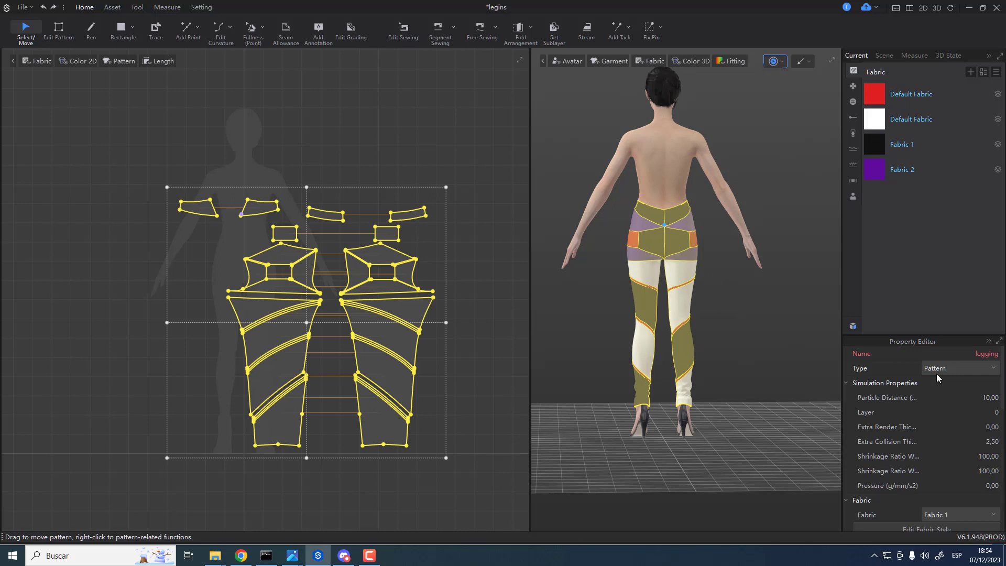
{"action": "scroll", "coordinate": [937, 444], "scroll_direction": "down", "scroll_amount": 5}
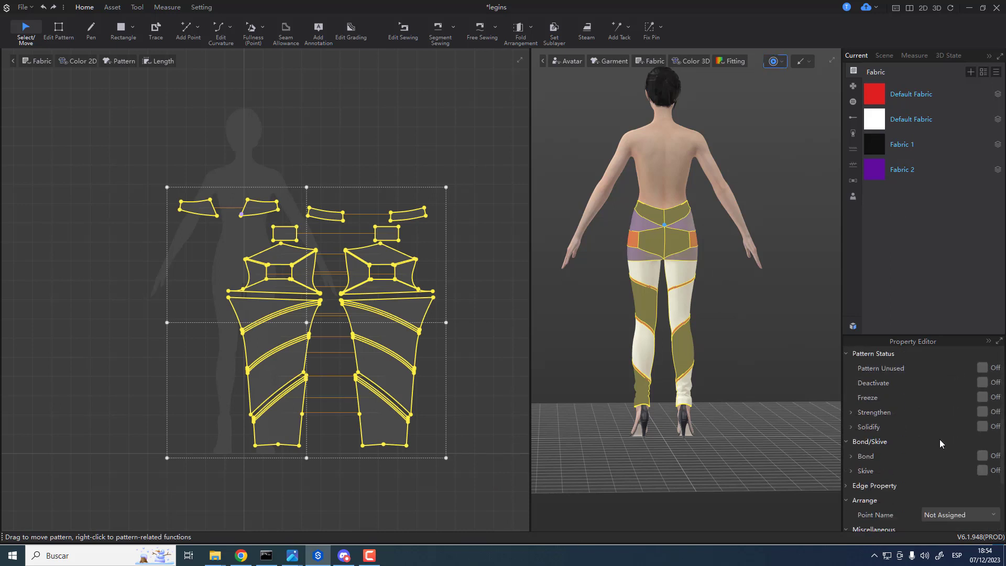
{"action": "scroll", "coordinate": [943, 456], "scroll_direction": "down", "scroll_amount": 3}
{"action": "scroll", "coordinate": [940, 456], "scroll_direction": "up", "scroll_amount": 8}
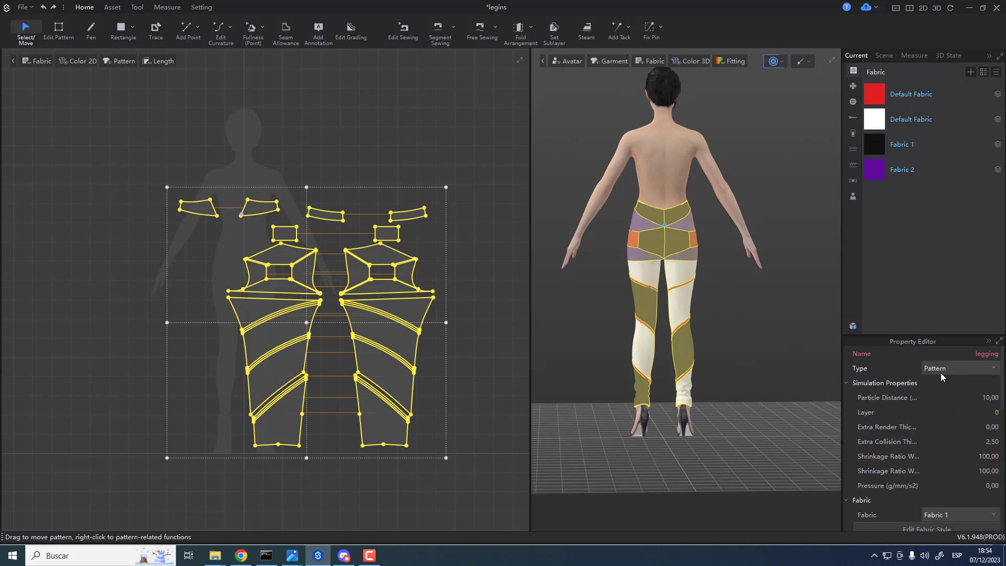
- Check the render type of Fabric 2, set Fabric 1's render type to Shiny, and select the white Default Fabric
{"action": "left_click", "coordinate": [901, 170]}
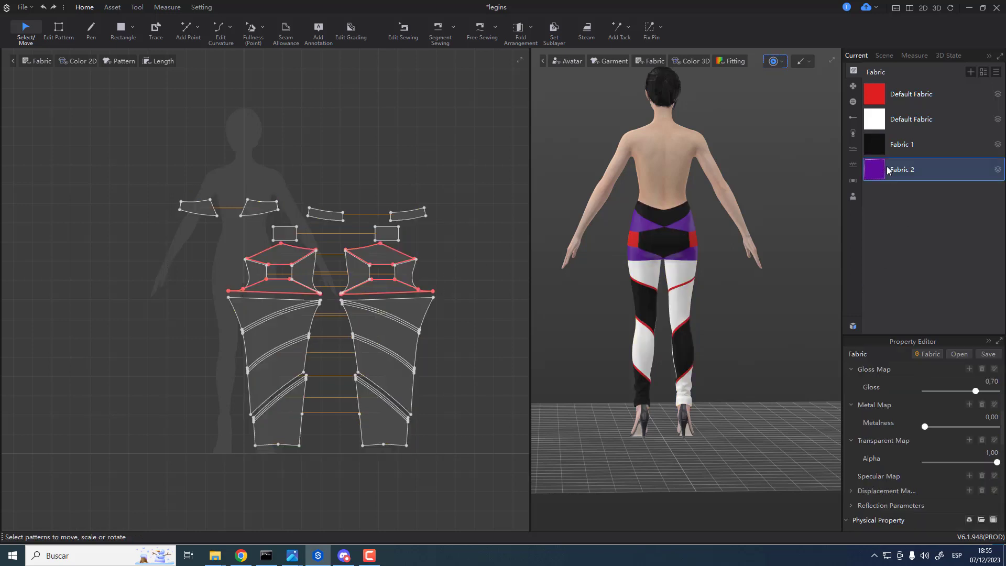
{"action": "scroll", "coordinate": [923, 445], "scroll_direction": "down", "scroll_amount": 3}
{"action": "scroll", "coordinate": [951, 416], "scroll_direction": "up", "scroll_amount": 5}
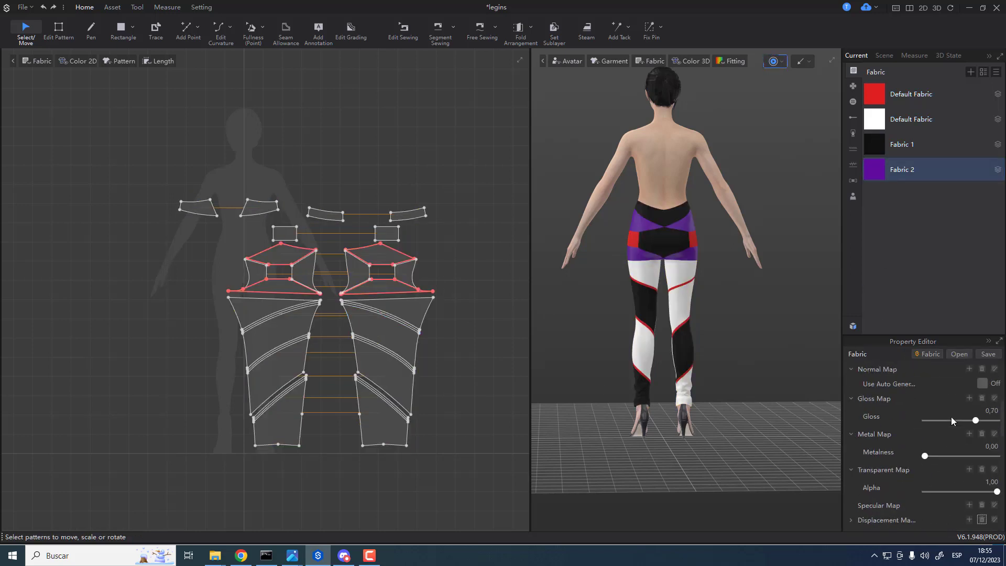
{"action": "scroll", "coordinate": [949, 471], "scroll_direction": "down", "scroll_amount": 2}
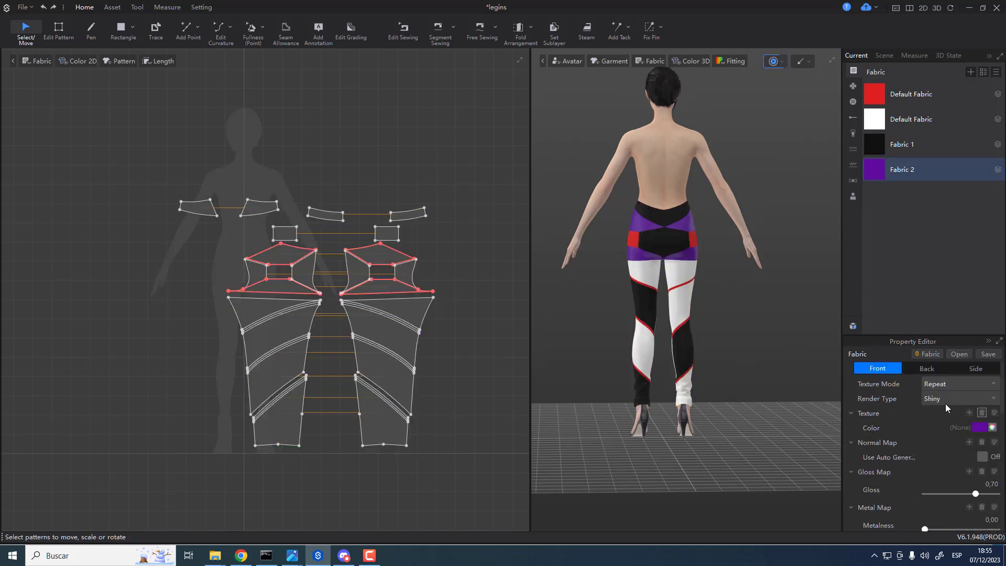
{"action": "left_click", "coordinate": [901, 144]}
{"action": "left_click", "coordinate": [941, 397]}
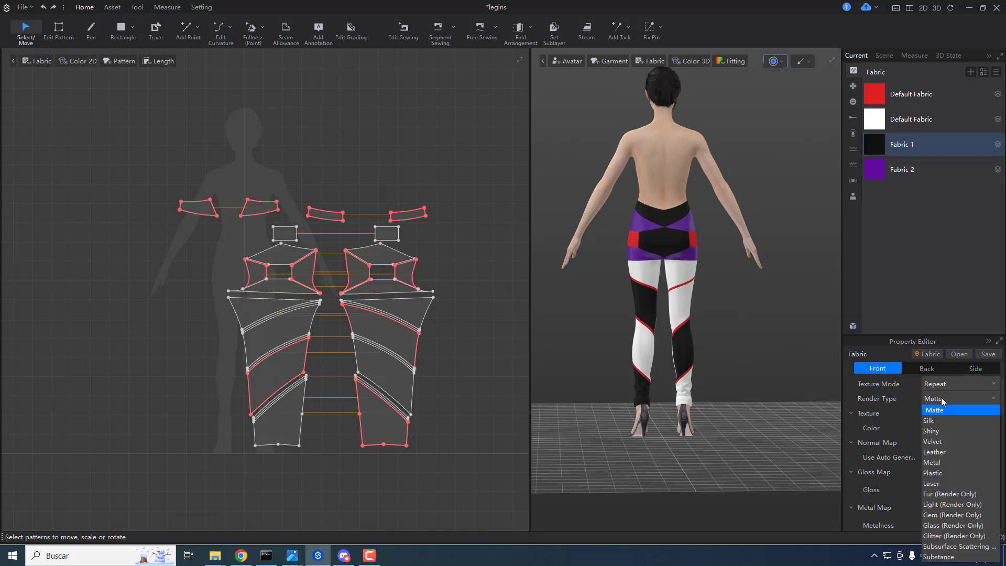
{"action": "left_click", "coordinate": [935, 430]}
{"action": "left_click", "coordinate": [894, 112]}
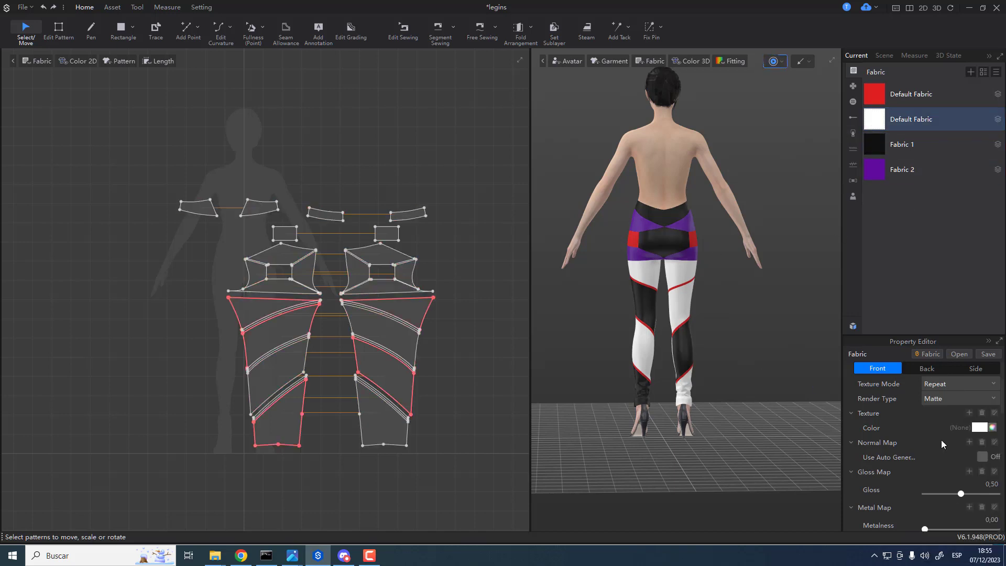
- Set the white Default Fabric's render type to Shiny and change the red Default Fabric's render type
{"action": "left_click", "coordinate": [935, 400]}
{"action": "left_click", "coordinate": [942, 428]}
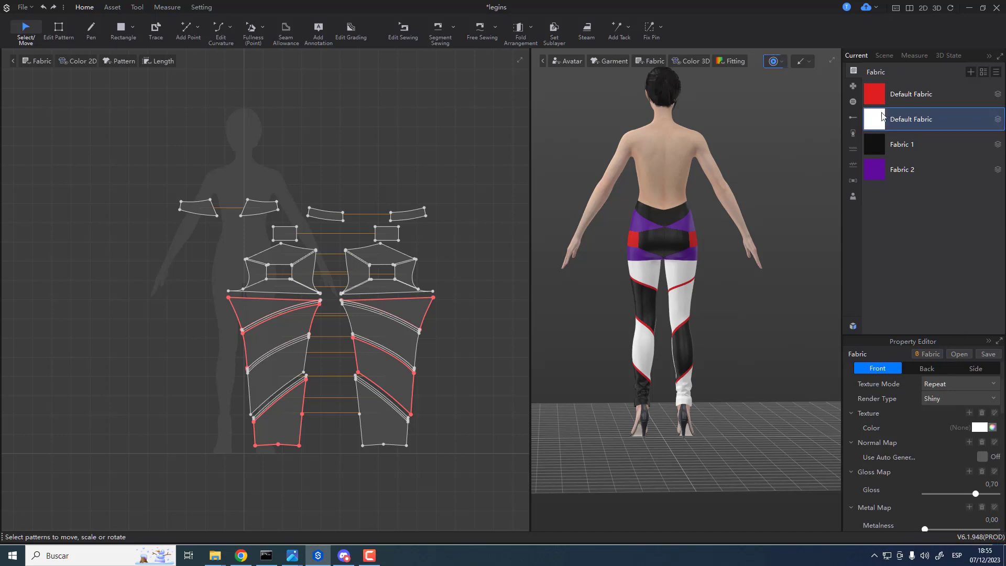
{"action": "left_click", "coordinate": [901, 94]}
{"action": "left_click", "coordinate": [939, 401]}
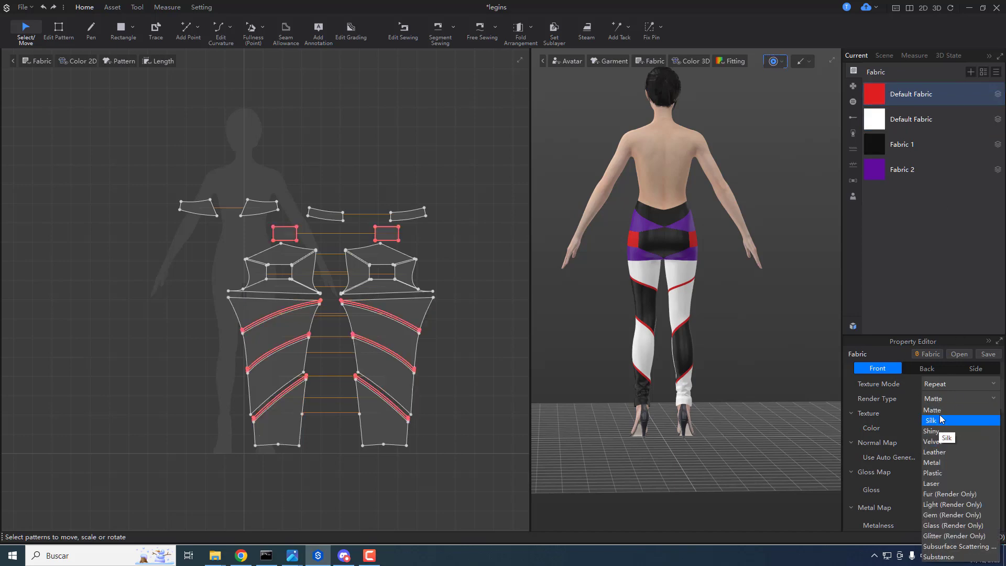
{"action": "left_click", "coordinate": [949, 446]}
{"action": "left_click", "coordinate": [736, 341]}
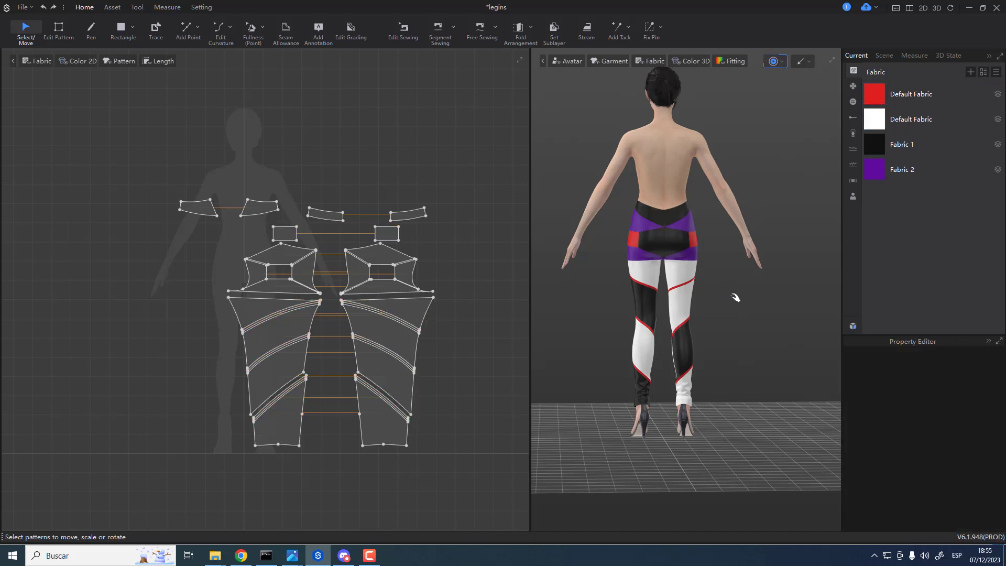
- Examine the fabric finishes and panel seams on the hips and legs of the leggings from several angles
{"action": "right_click_drag", "start_coordinate": [736, 341], "coordinate": [734, 319]}
{"action": "scroll", "coordinate": [651, 333], "scroll_direction": "up", "scroll_amount": 10}
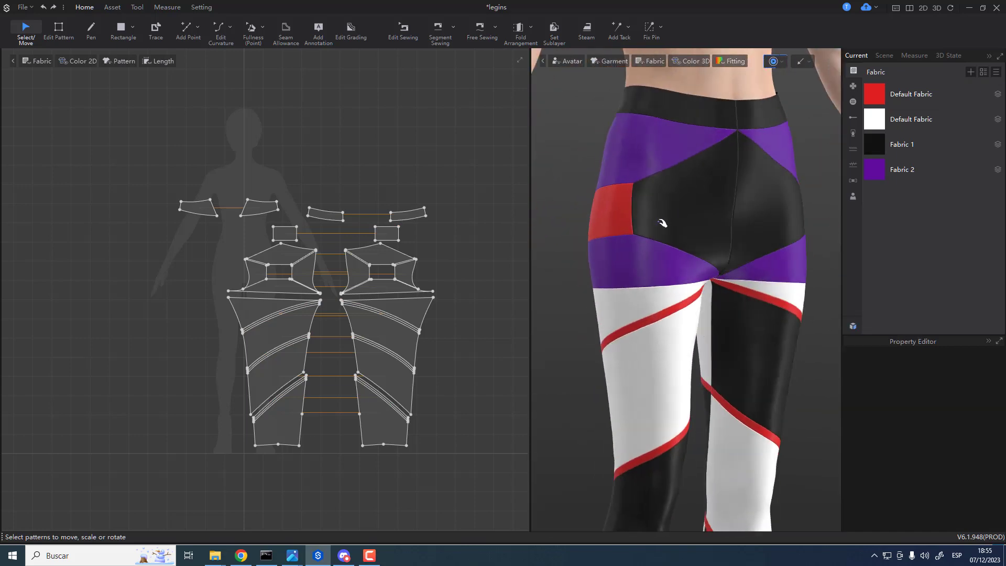
{"action": "scroll", "coordinate": [714, 235], "scroll_direction": "up", "scroll_amount": 10}
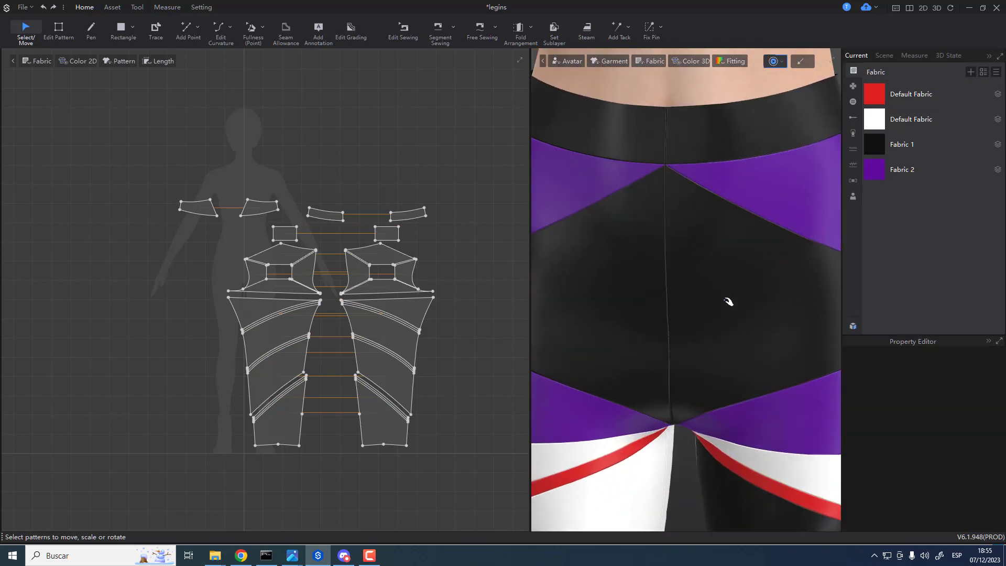
{"action": "right_click_drag", "start_coordinate": [633, 196], "coordinate": [712, 292]}
{"action": "key", "text": "8"}
{"action": "scroll", "coordinate": [692, 291], "scroll_direction": "down", "scroll_amount": 5}
{"action": "middle_click_drag", "start_coordinate": [645, 454], "coordinate": [666, 358]}
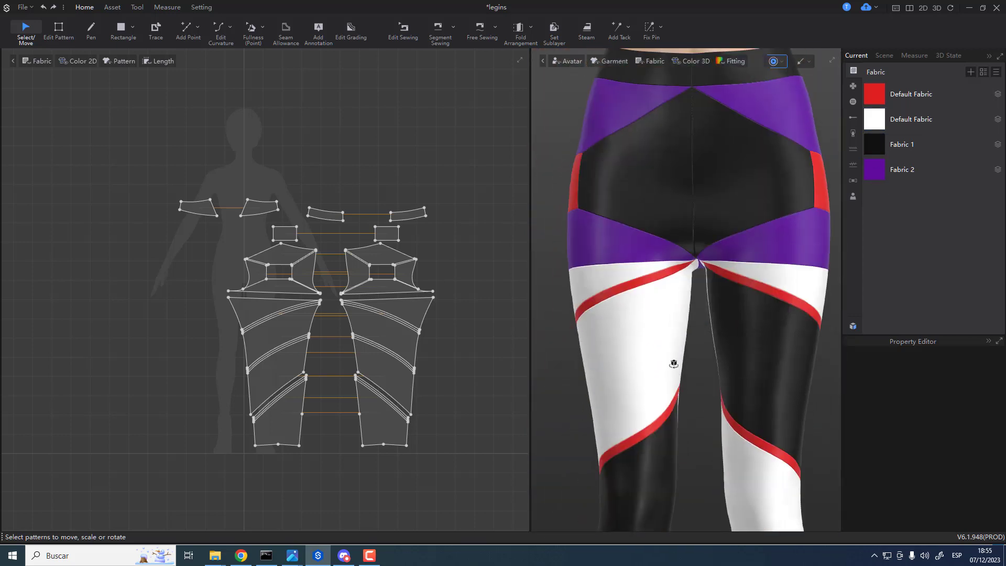
{"action": "right_click_drag", "start_coordinate": [672, 361], "coordinate": [652, 366]}
{"action": "scroll", "coordinate": [652, 365], "scroll_direction": "down", "scroll_amount": 3}
{"action": "scroll", "coordinate": [692, 242], "scroll_direction": "down", "scroll_amount": 5}
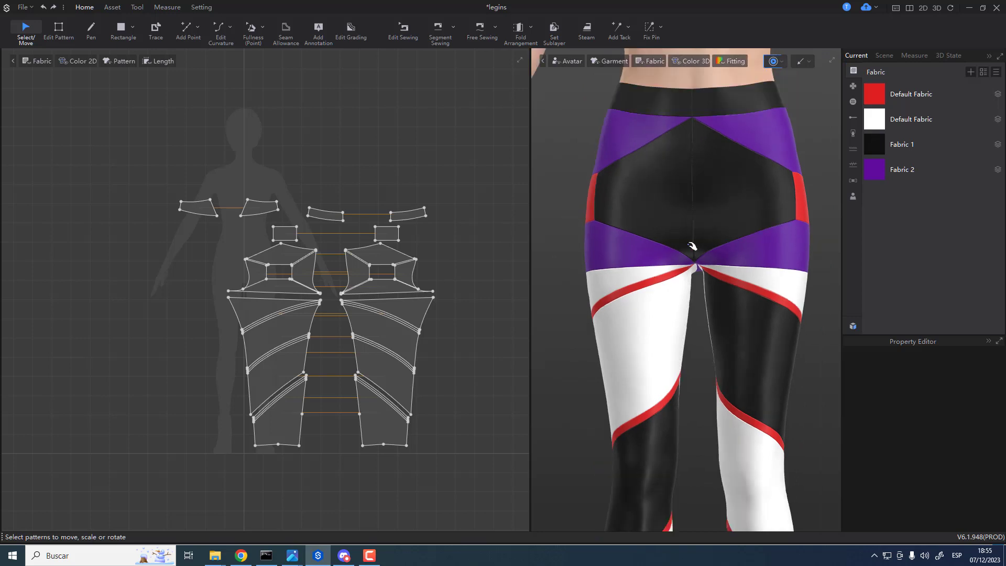
- Set all pattern pieces to a particle distance of 7 and an extra render thickness of 2, and simulate the garment
{"action": "left_click_drag", "start_coordinate": [475, 172], "coordinate": [107, 474]}
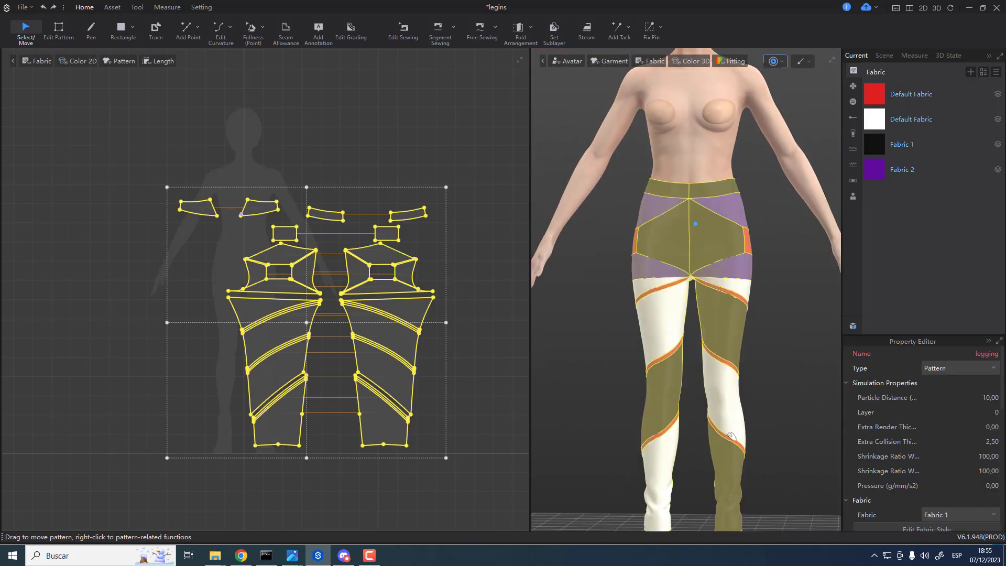
{"action": "type", "text": "7"}
{"action": "key", "text": "Return"}
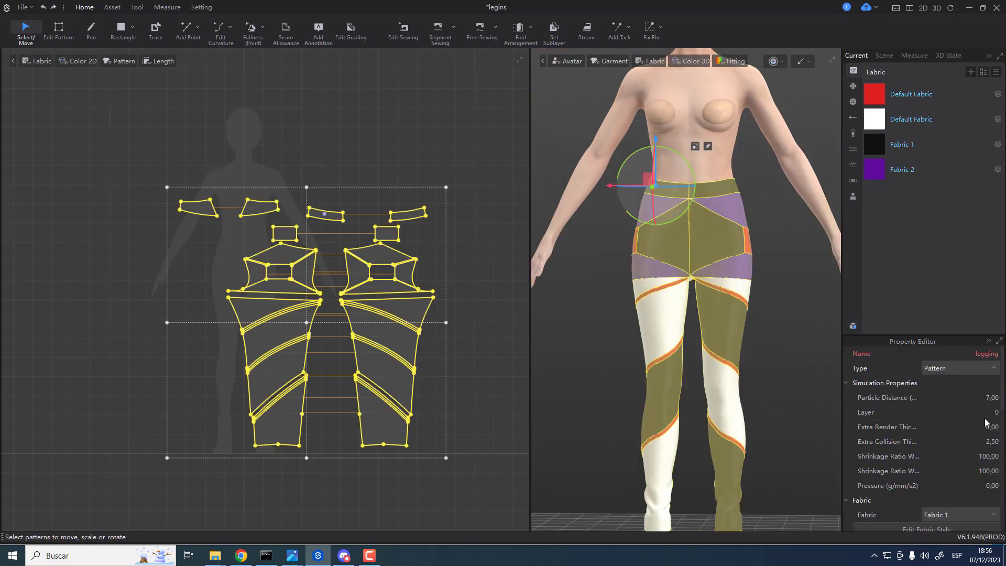
{"action": "key", "text": "space"}
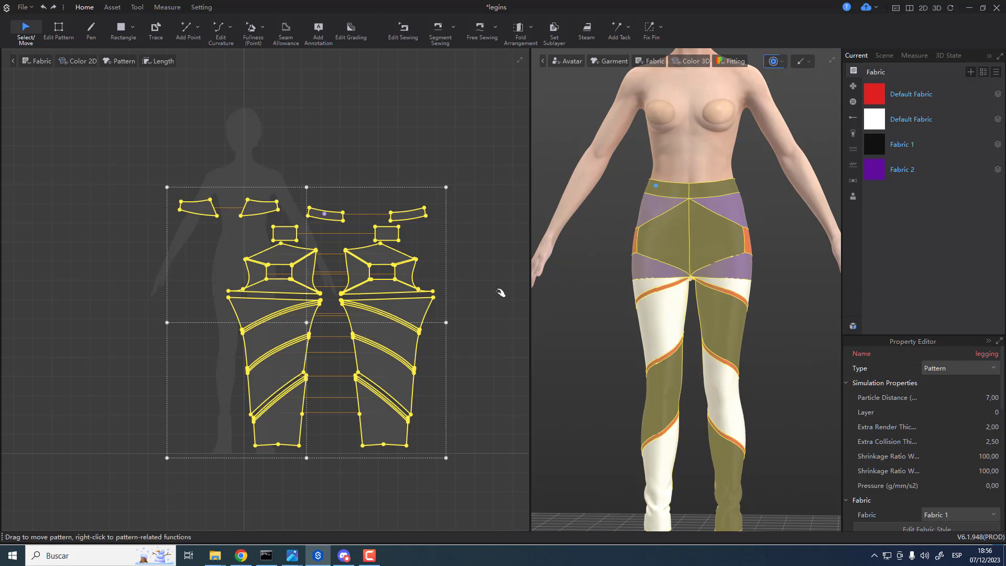
- Examine the sewing lines, the display options of the 2D and 3D views, and the edge lengths of the pattern pieces
{"action": "key", "text": "n"}
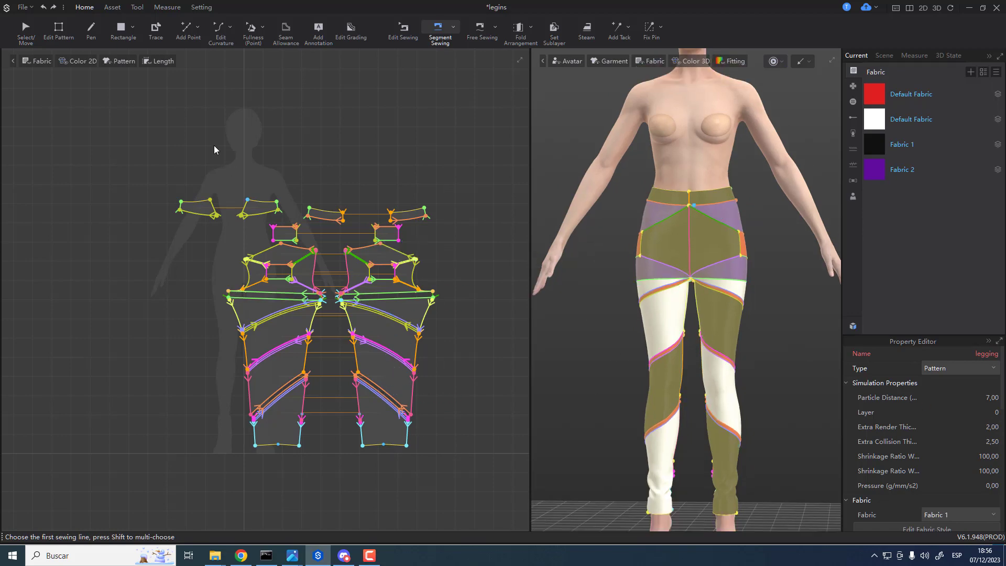
{"action": "scroll", "coordinate": [351, 356], "scroll_direction": "up", "scroll_amount": 5}
{"action": "scroll", "coordinate": [691, 288], "scroll_direction": "up", "scroll_amount": 3}
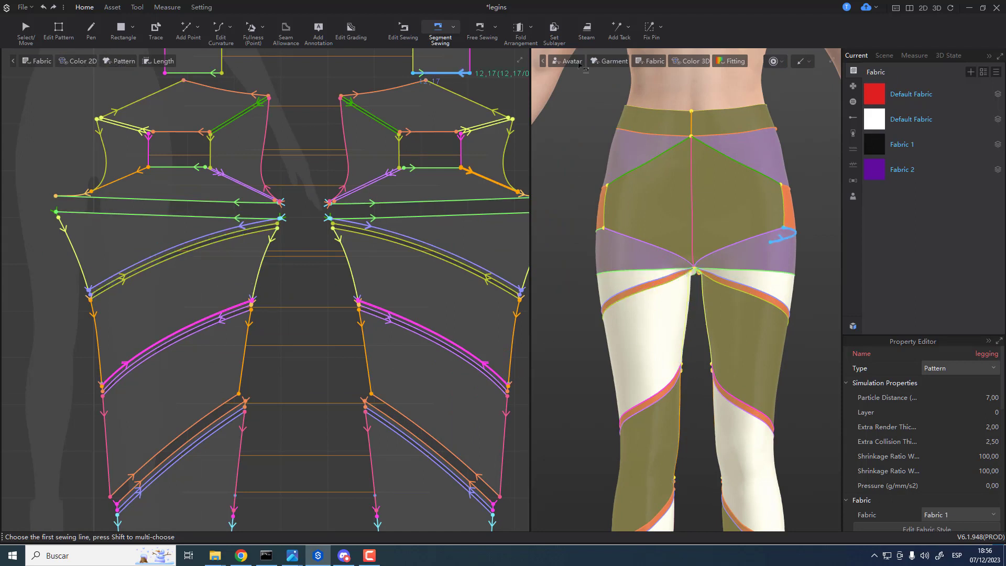
{"action": "mouse_move", "coordinate": [654, 63]}
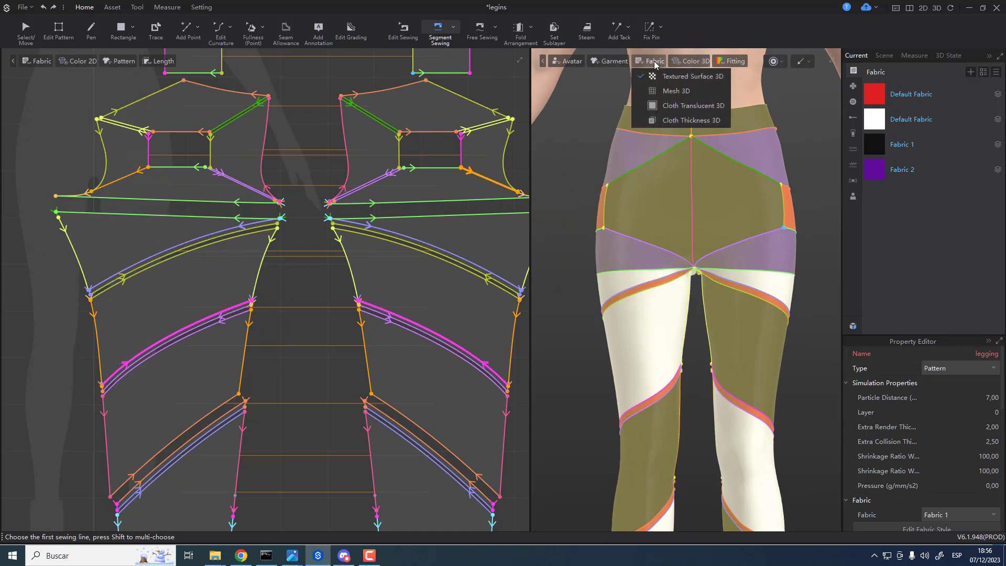
{"action": "mouse_move", "coordinate": [618, 63]}
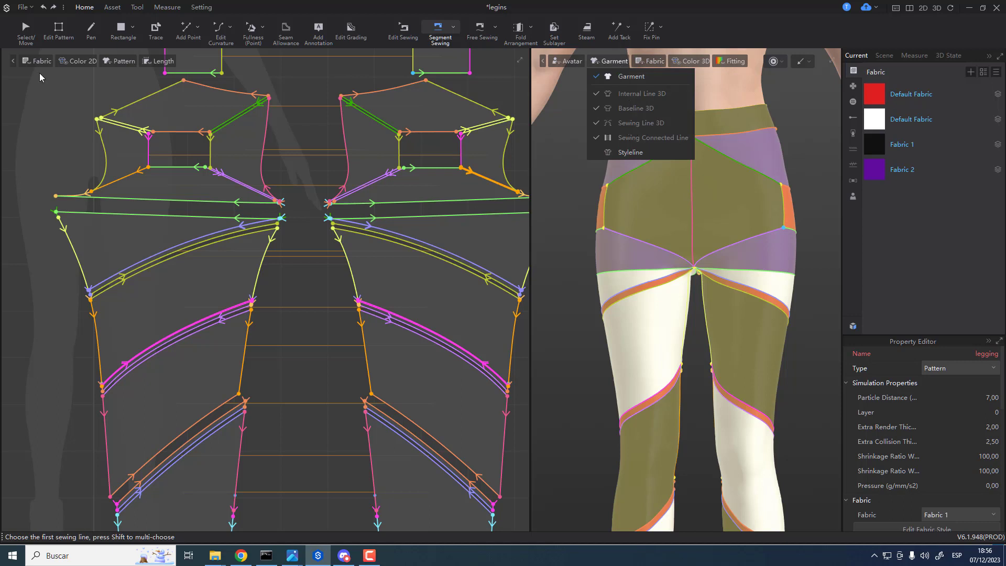
{"action": "mouse_move", "coordinate": [121, 61]}
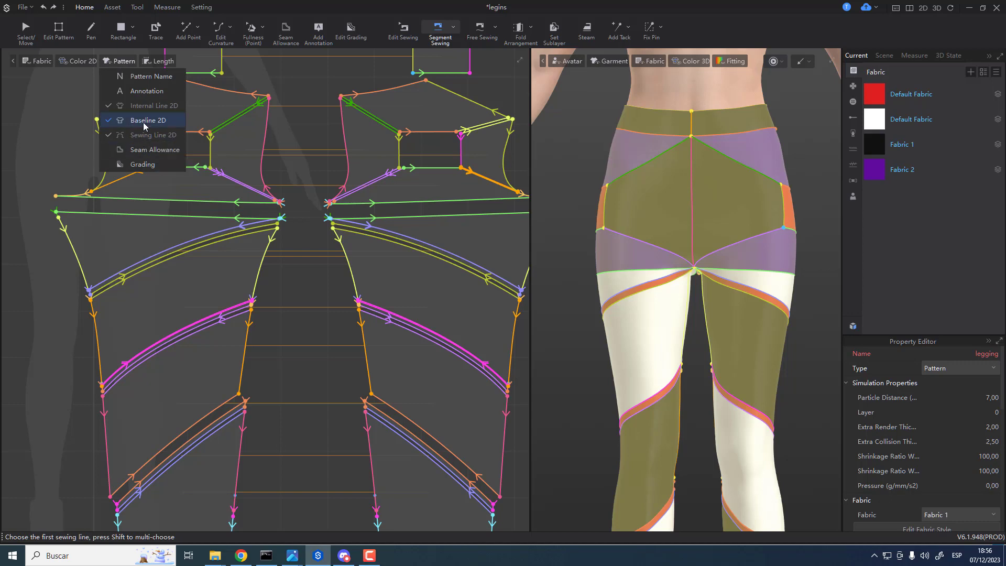
{"action": "key", "text": "z"}
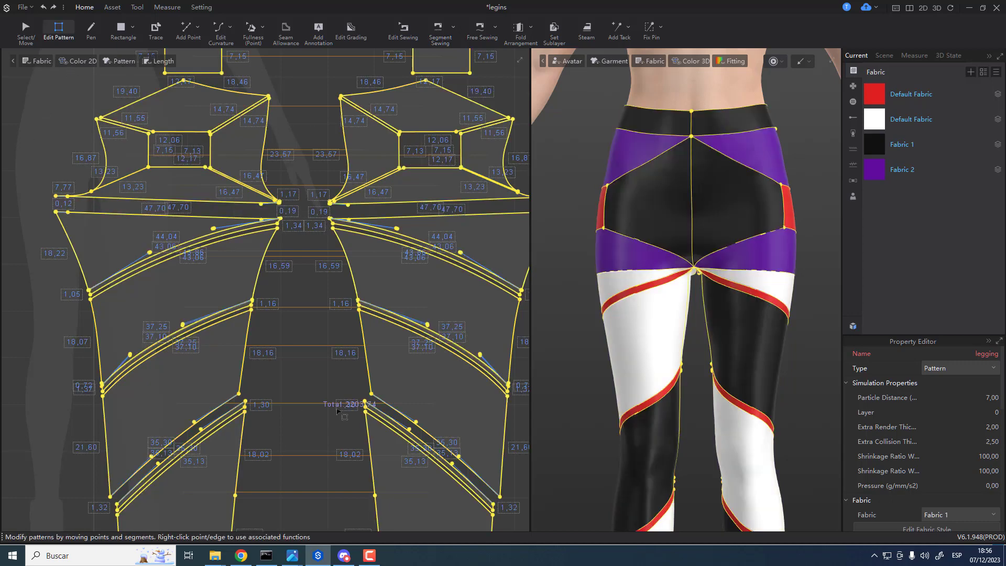
{"action": "left_click", "coordinate": [73, 369]}
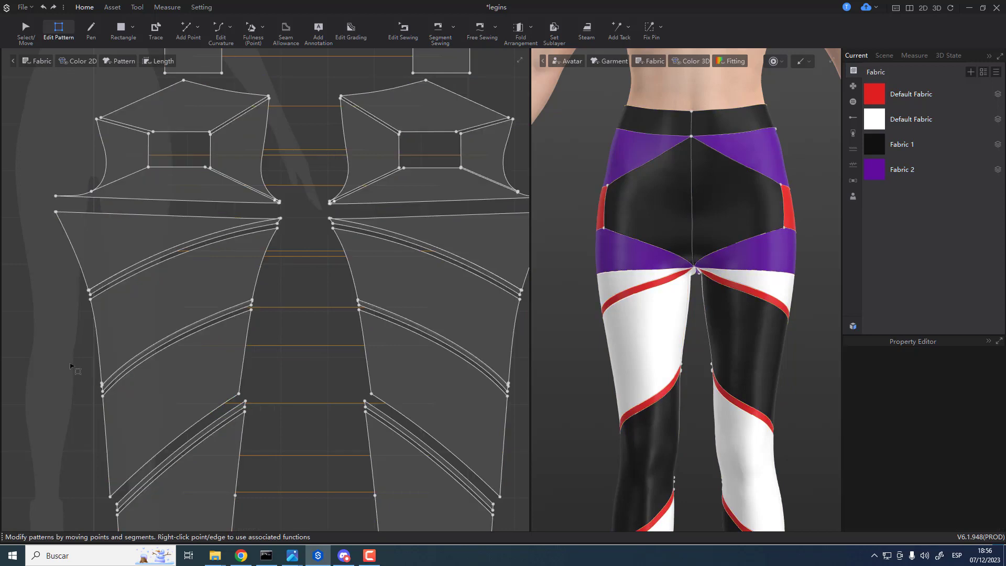
- Select the avatar's high-heeled sandals and open the avatar resources in the Resource Library
{"action": "scroll", "coordinate": [638, 355], "scroll_direction": "down", "scroll_amount": 3}
{"action": "scroll", "coordinate": [638, 355], "scroll_direction": "down", "scroll_amount": 2}
{"action": "scroll", "coordinate": [719, 346], "scroll_direction": "up", "scroll_amount": 1}
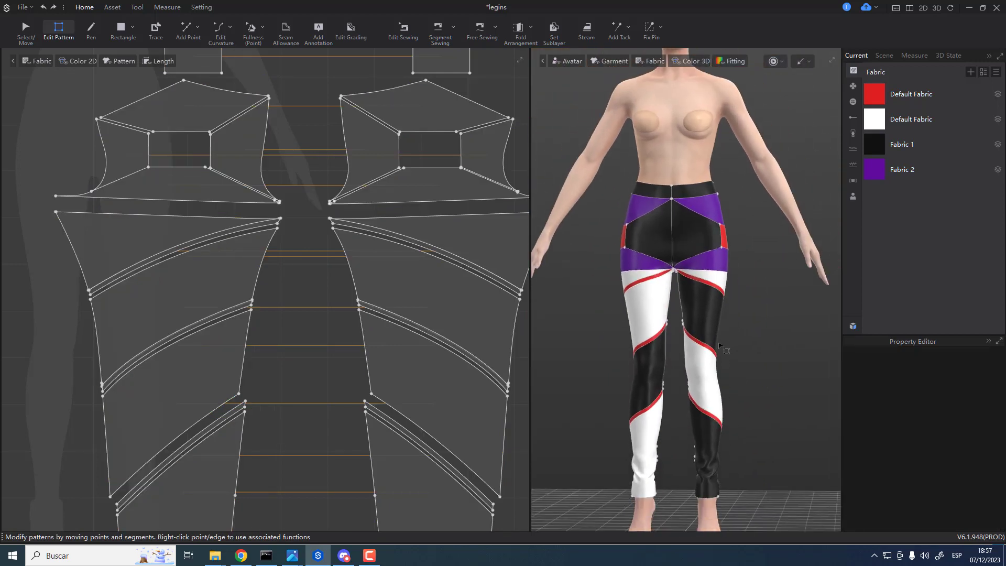
{"action": "right_click_drag", "start_coordinate": [778, 307], "coordinate": [914, 273]}
{"action": "right_click_drag", "start_coordinate": [623, 335], "coordinate": [662, 415]}
{"action": "key", "text": "q"}
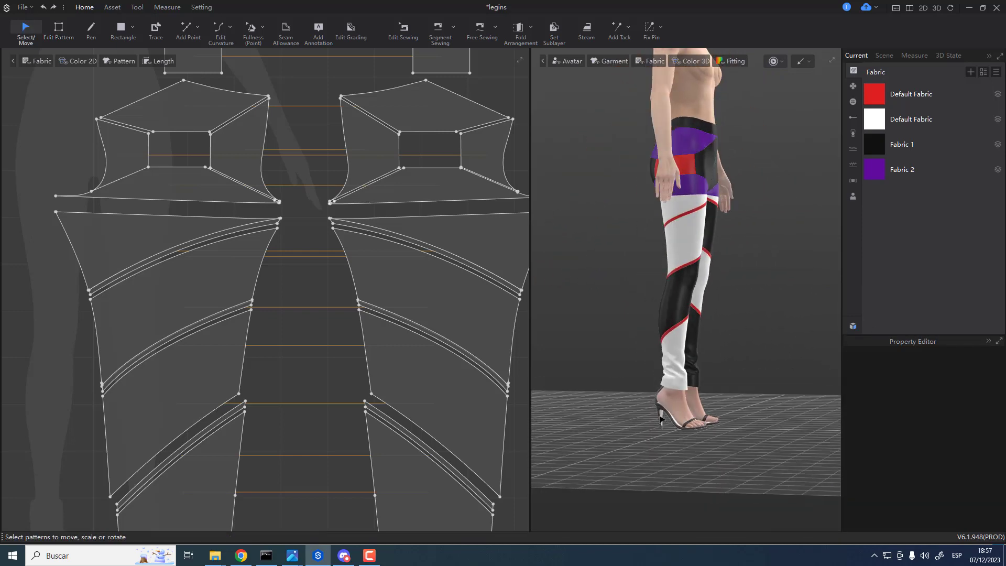
{"action": "left_click", "coordinate": [658, 413]}
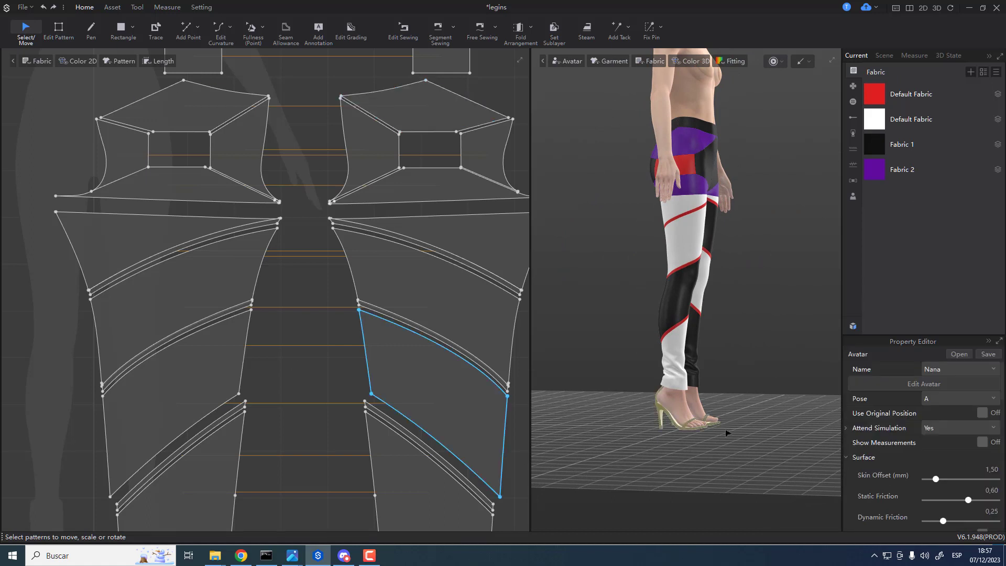
{"action": "left_click", "coordinate": [853, 326]}
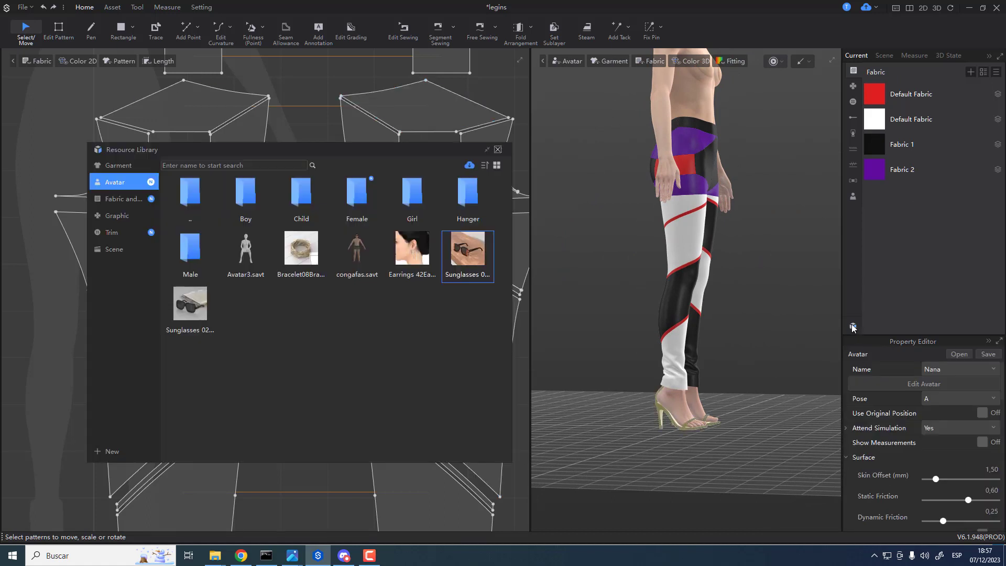
- Replace the avatar's footwear with White_Shoes01 from the Female Shoes folder and close the Resource Library
{"action": "double_click", "coordinate": [356, 201]}
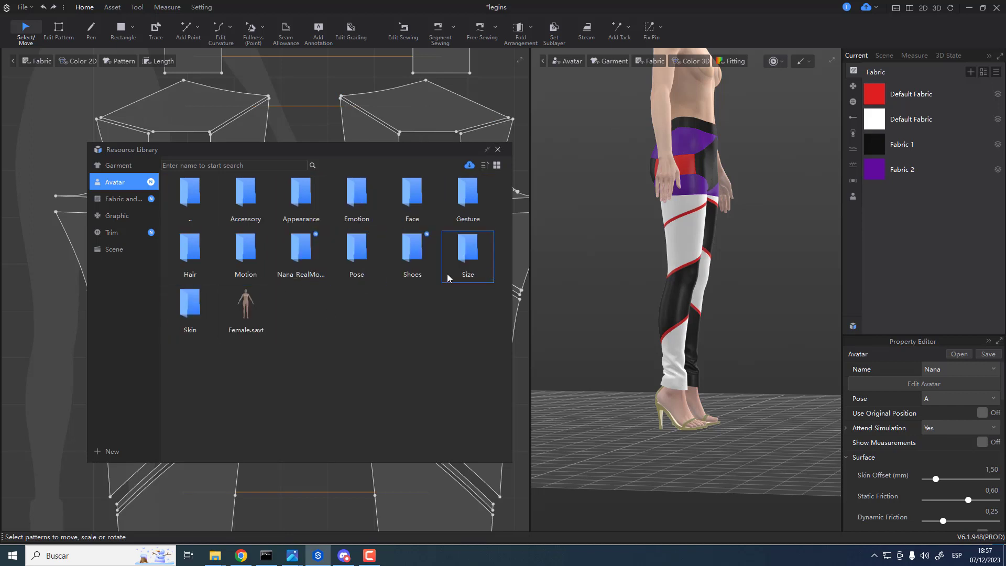
{"action": "double_click", "coordinate": [413, 253]}
{"action": "mouse_move", "coordinate": [254, 250]}
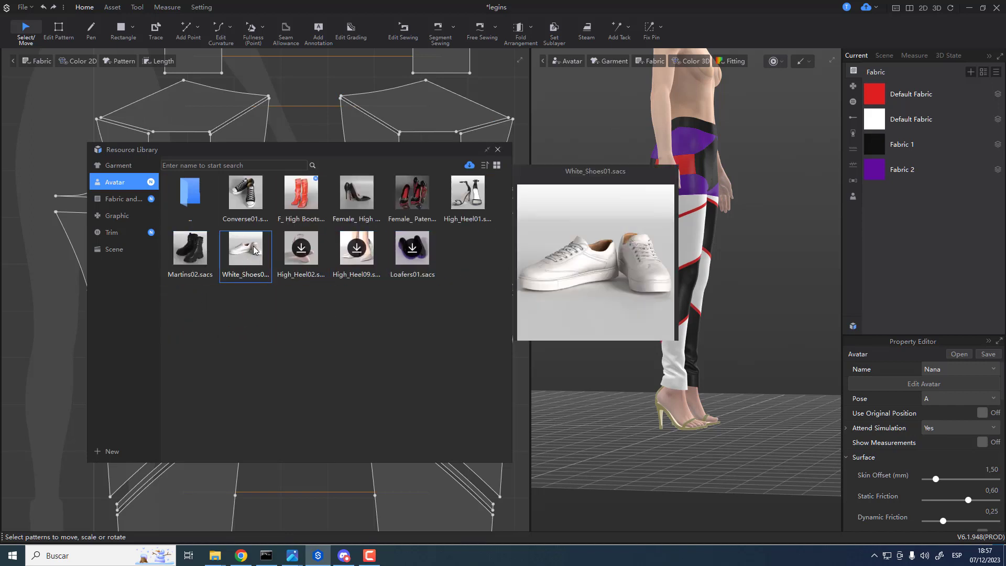
{"action": "mouse_move", "coordinate": [251, 203]}
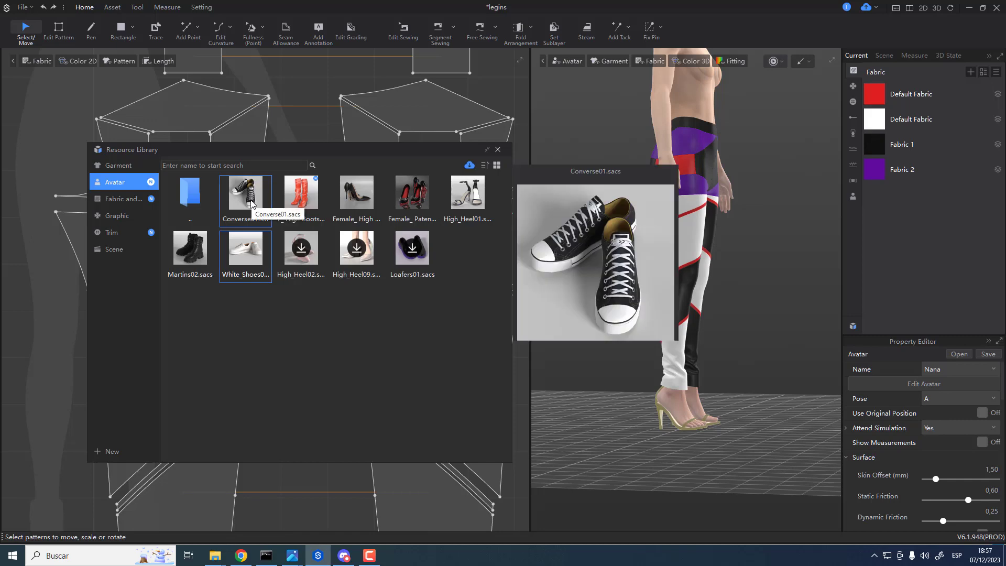
{"action": "double_click", "coordinate": [235, 249]}
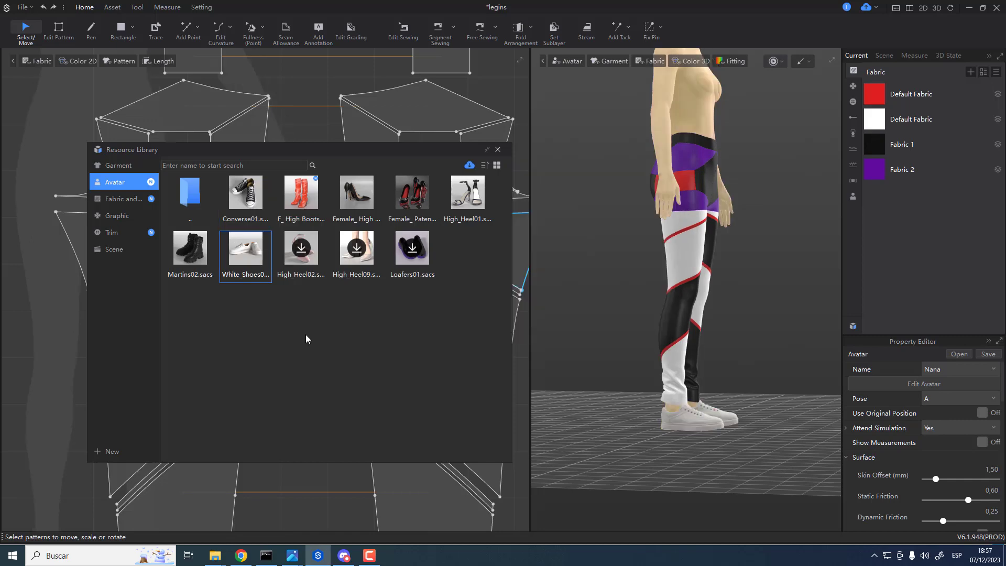
{"action": "left_click", "coordinate": [497, 150]}
- Run the simulation and adjust the lower leg panels above the white shoes on both legs
{"action": "right_click_drag", "start_coordinate": [764, 388], "coordinate": [724, 421]}
{"action": "left_click", "coordinate": [696, 391]}
{"action": "key", "text": "space"}
{"action": "left_click", "coordinate": [691, 382]}
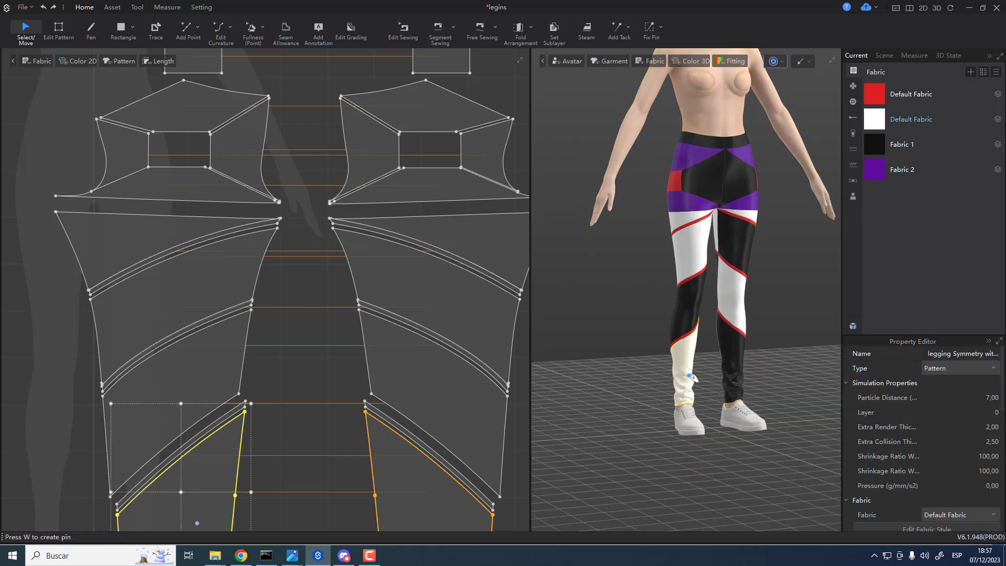
{"action": "left_click", "coordinate": [734, 377]}
{"action": "key", "text": "space"}
{"action": "right_click_drag", "start_coordinate": [647, 433], "coordinate": [666, 429]}
- Delete the midpoint on the bottom hem edge of the lowest leg panel
{"action": "scroll", "coordinate": [456, 411], "scroll_direction": "down", "scroll_amount": 6}
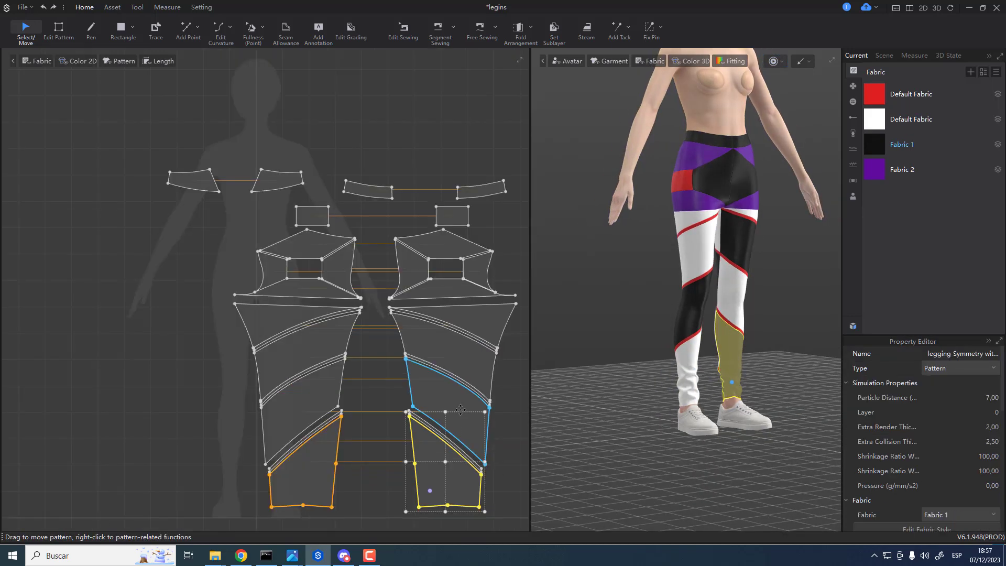
{"action": "middle_click_drag", "start_coordinate": [330, 482], "coordinate": [342, 353]}
{"action": "scroll", "coordinate": [323, 366], "scroll_direction": "up", "scroll_amount": 3}
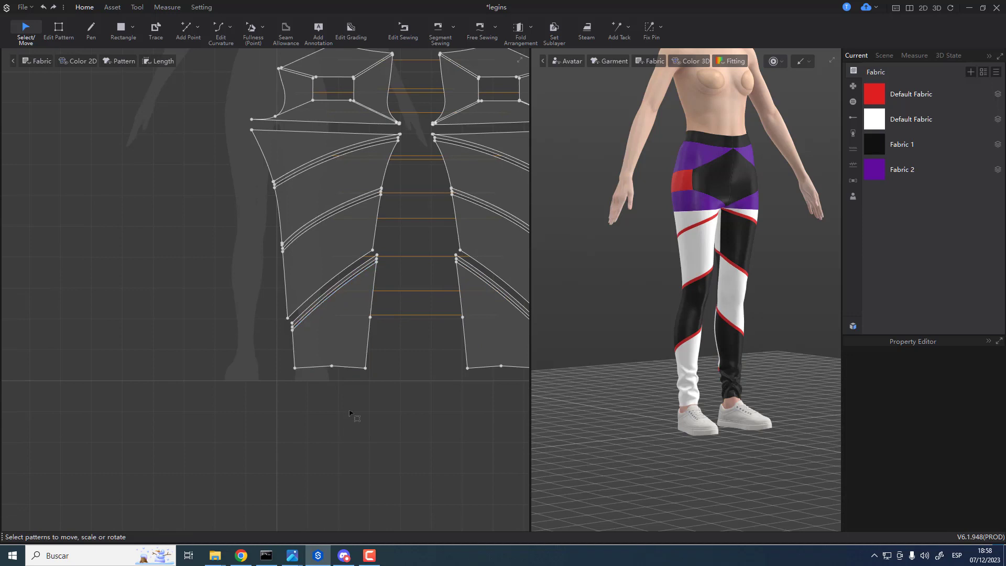
{"action": "key", "text": "z"}
{"action": "left_click", "coordinate": [331, 366]}
{"action": "key", "text": "Delete"}
{"action": "middle_click_drag", "start_coordinate": [330, 389], "coordinate": [315, 394]}
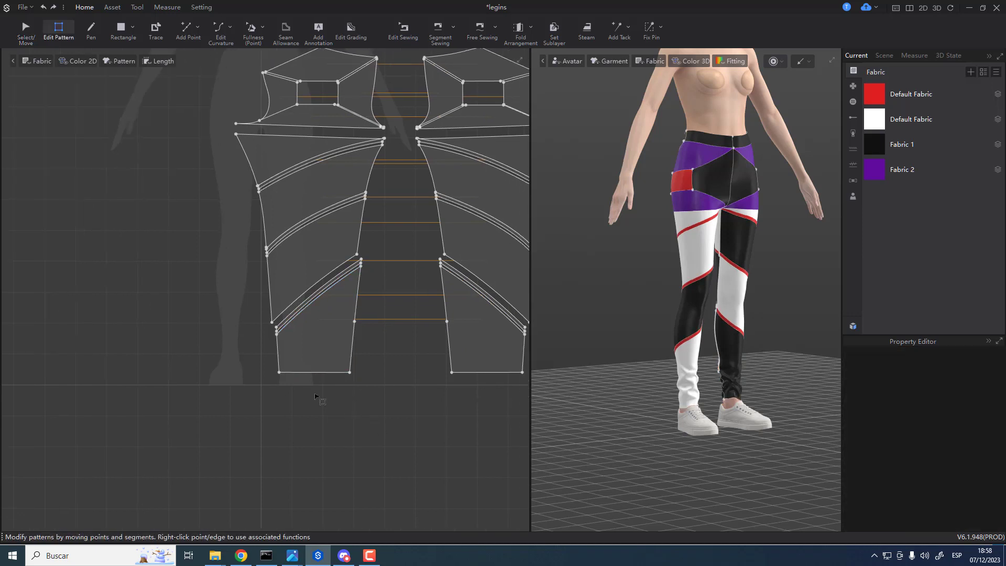
{"action": "left_click", "coordinate": [355, 321]}
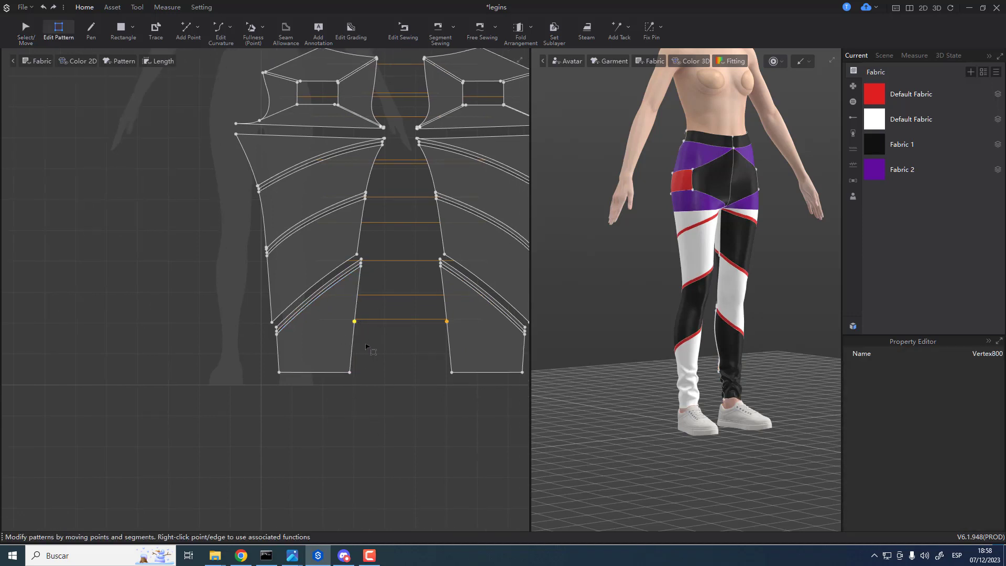
{"action": "left_click", "coordinate": [377, 348]}
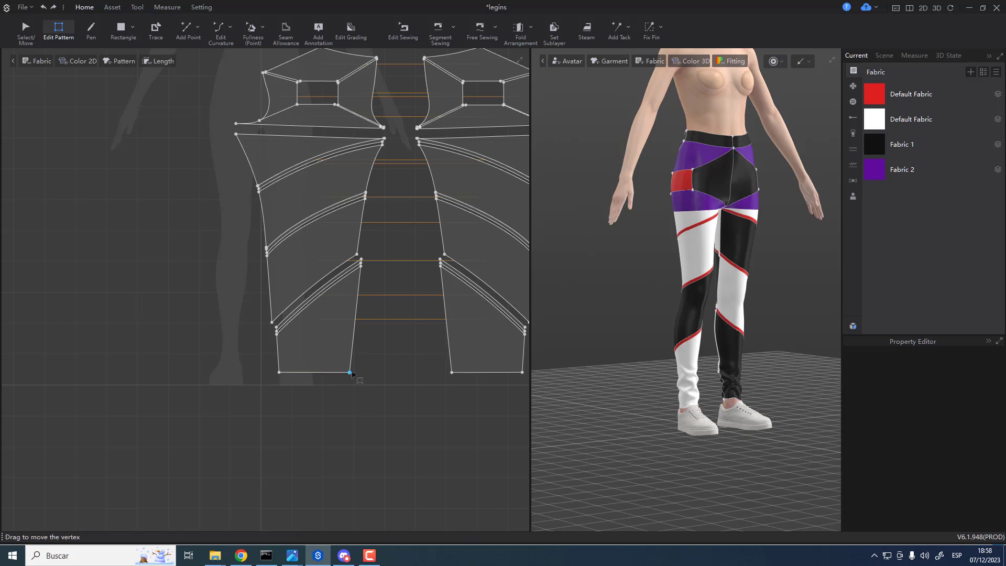
{"action": "right_click", "coordinate": [349, 373]}
{"action": "key", "text": "Escape"}
- Set the bottom hem edge of the lowest leg panel to 18.82 cm long, changing the length in both directions
{"action": "scroll", "coordinate": [411, 413], "scroll_direction": "down", "scroll_amount": 3}
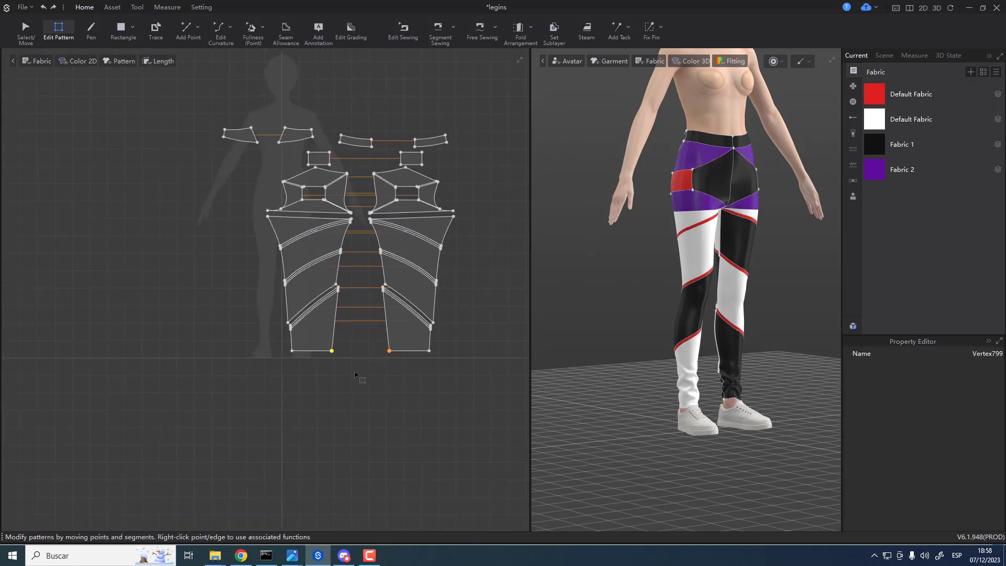
{"action": "scroll", "coordinate": [348, 373], "scroll_direction": "up", "scroll_amount": 3}
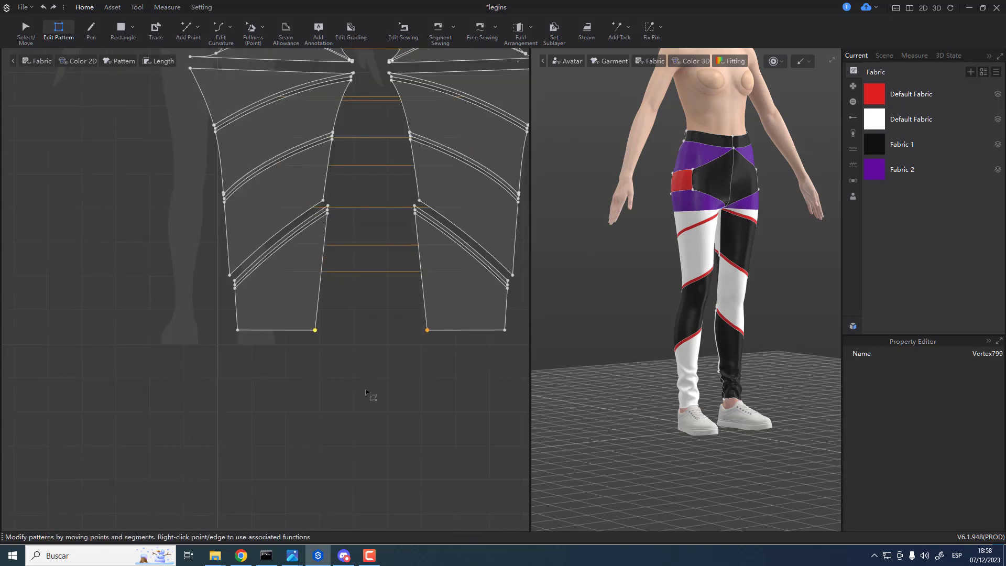
{"action": "scroll", "coordinate": [327, 341], "scroll_direction": "up", "scroll_amount": 1}
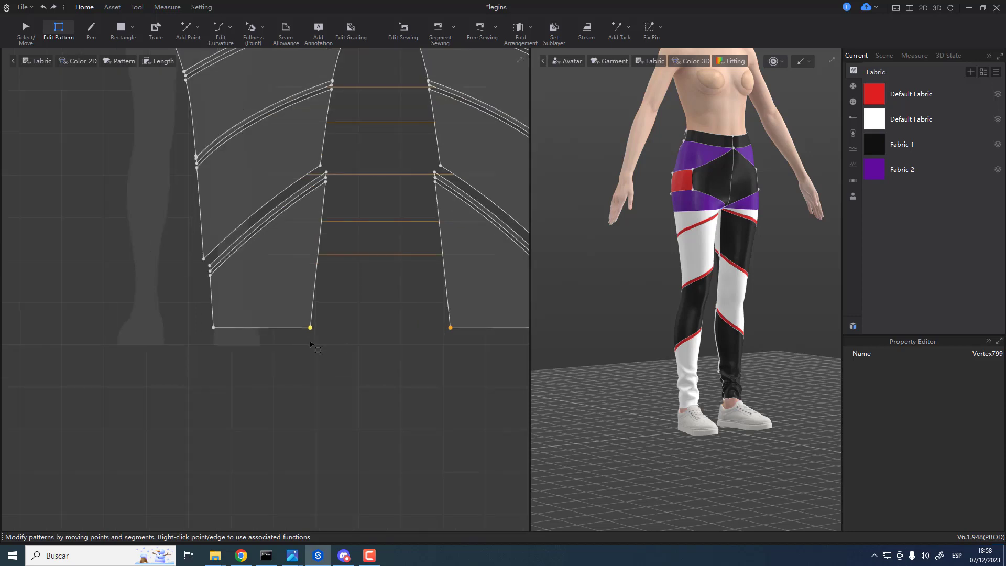
{"action": "right_click", "coordinate": [262, 328]}
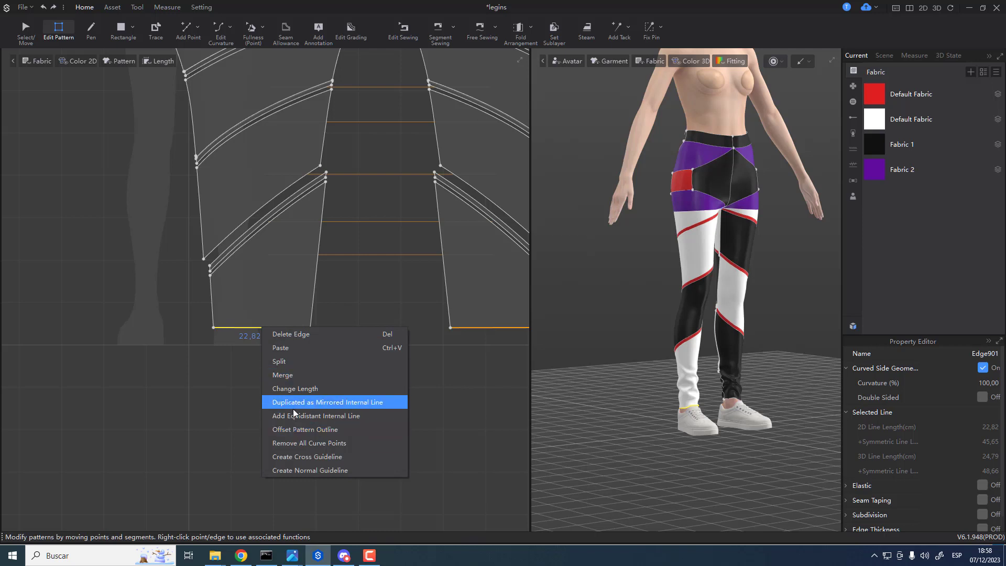
{"action": "left_click", "coordinate": [297, 389]}
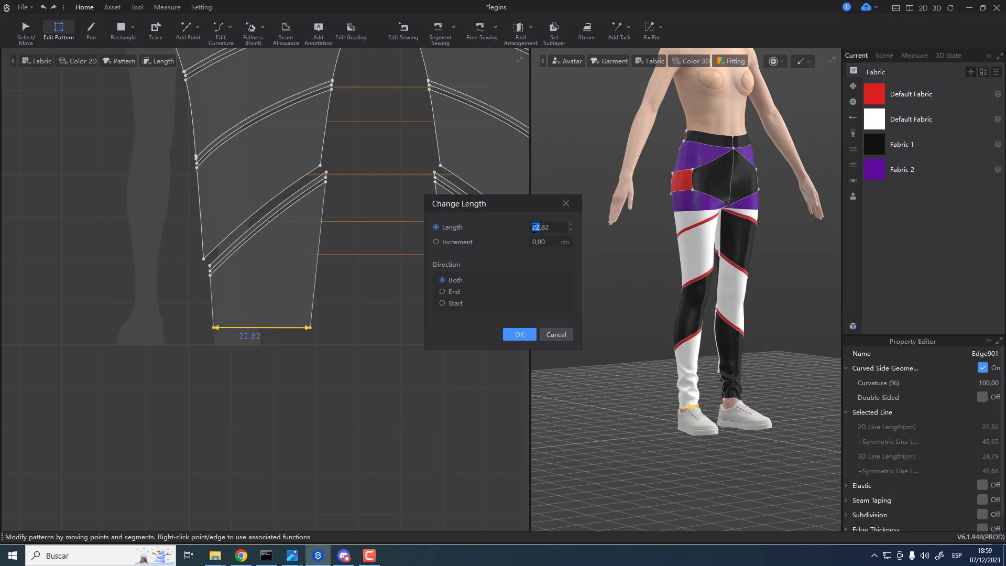
{"action": "type", "text": "18"}
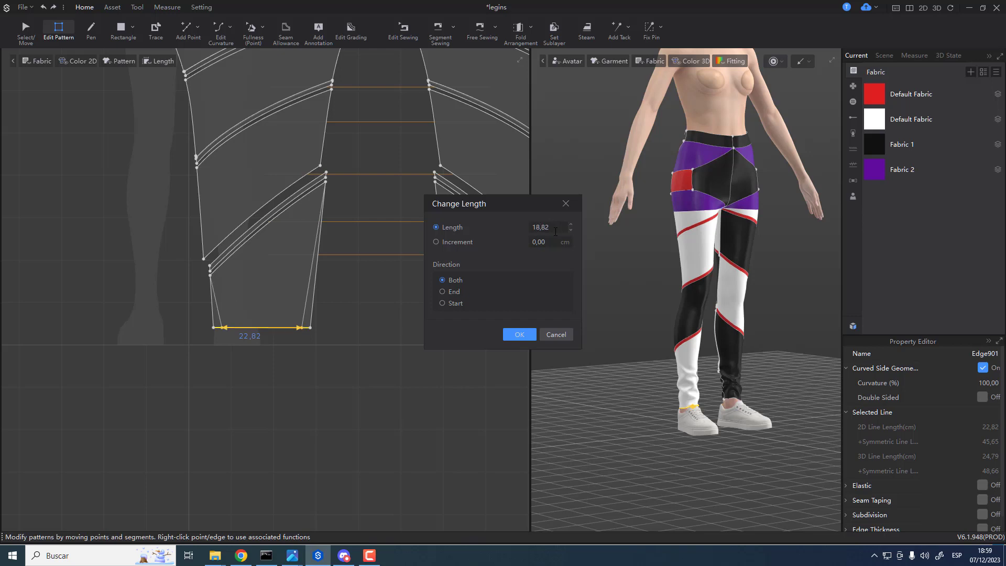
{"action": "key", "text": "Return"}
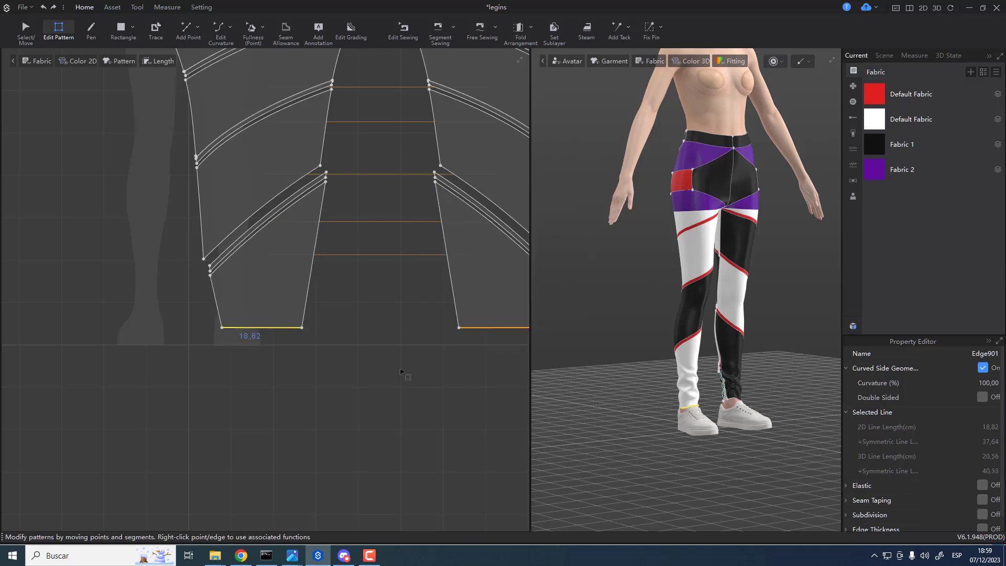
- Run the simulation and settle the narrowed lower leg panels around the ankle above the shoe
{"action": "middle_click_drag", "start_coordinate": [354, 339], "coordinate": [274, 331]}
{"action": "key", "text": "space"}
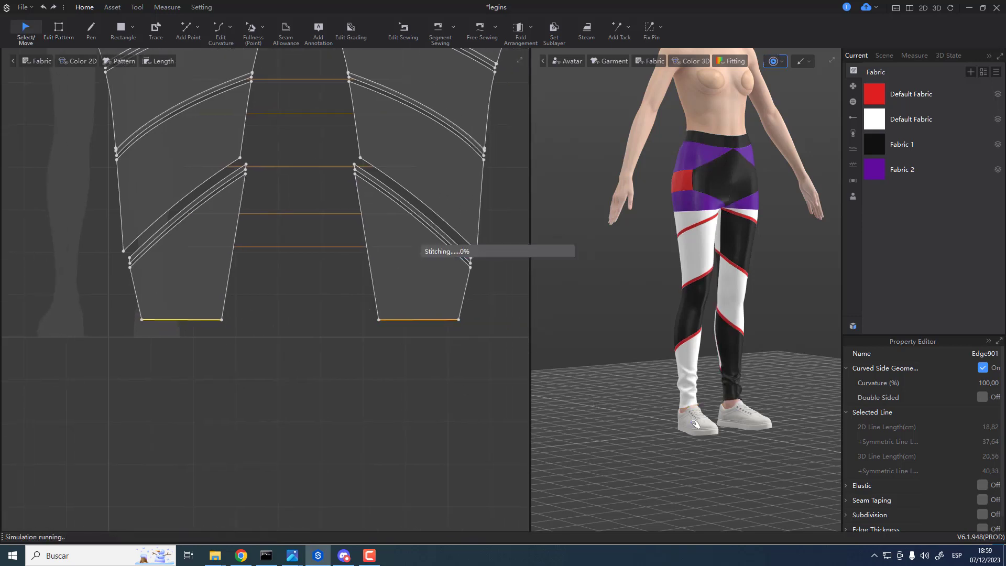
{"action": "left_click_drag", "start_coordinate": [694, 362], "coordinate": [697, 410]}
{"action": "left_click", "coordinate": [694, 415]}
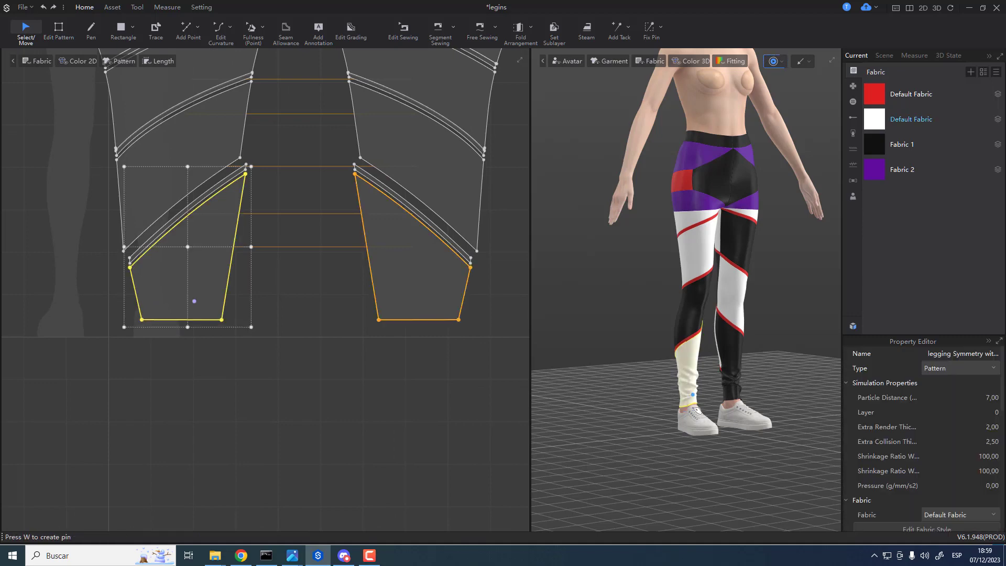
{"action": "right_click_drag", "start_coordinate": [696, 410], "coordinate": [647, 435]}
{"action": "scroll", "coordinate": [647, 434], "scroll_direction": "up", "scroll_amount": 1}
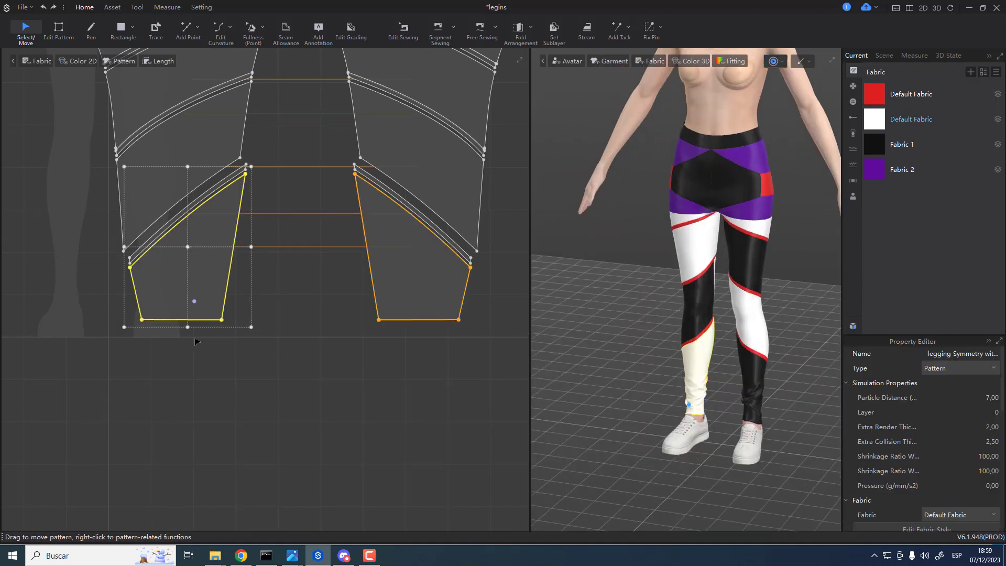
- Raise the bottom hem edge of the lowest leg panel to shorten it, and simulate and adjust the fabric on both lower legs
{"action": "left_click", "coordinate": [187, 342]}
{"action": "key", "text": "z"}
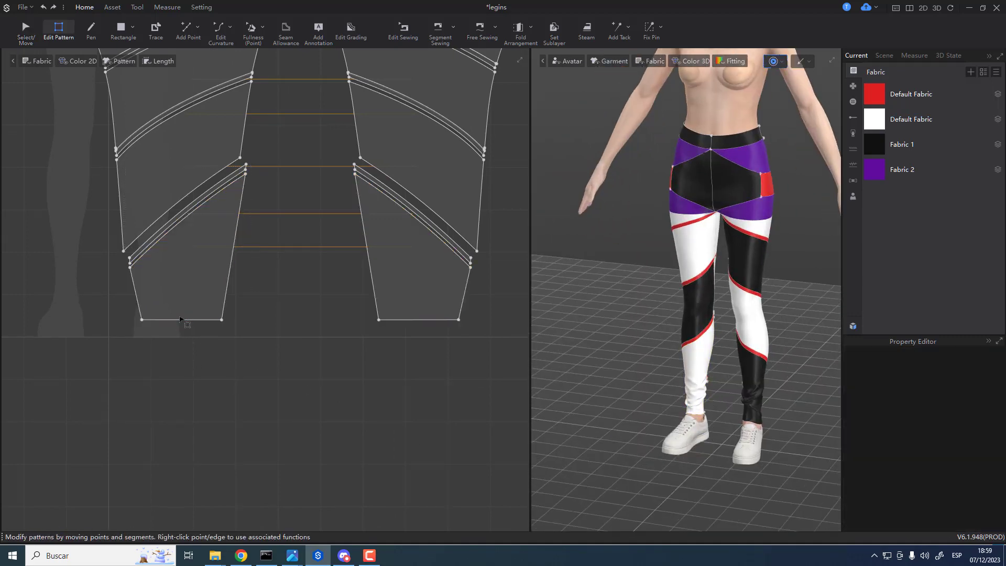
{"action": "left_click_drag", "start_coordinate": [180, 319], "coordinate": [182, 302]}
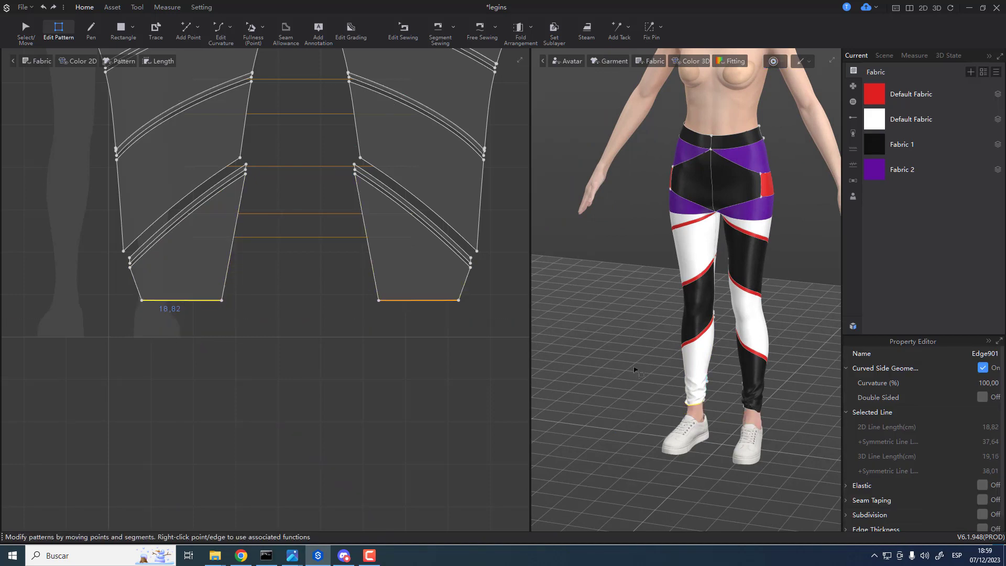
{"action": "left_click", "coordinate": [701, 408]}
{"action": "left_click", "coordinate": [701, 420]}
{"action": "left_click", "coordinate": [755, 411]}
{"action": "right_click_drag", "start_coordinate": [733, 447], "coordinate": [720, 424]}
{"action": "left_click", "coordinate": [709, 423]}
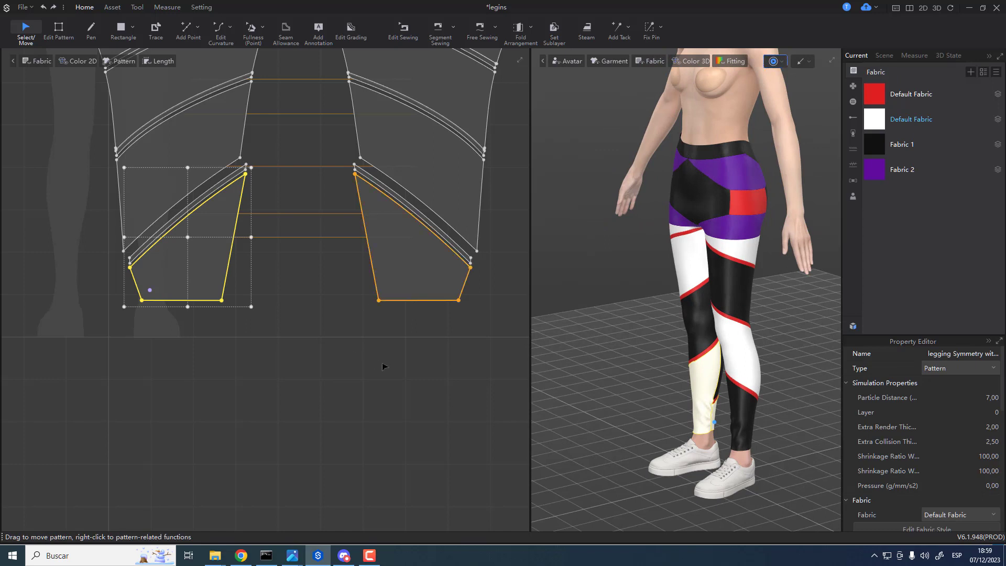
- Examine the sewing lines along the sides of the lowest leg panels in the pattern and on the ankles
{"action": "key", "text": "b"}
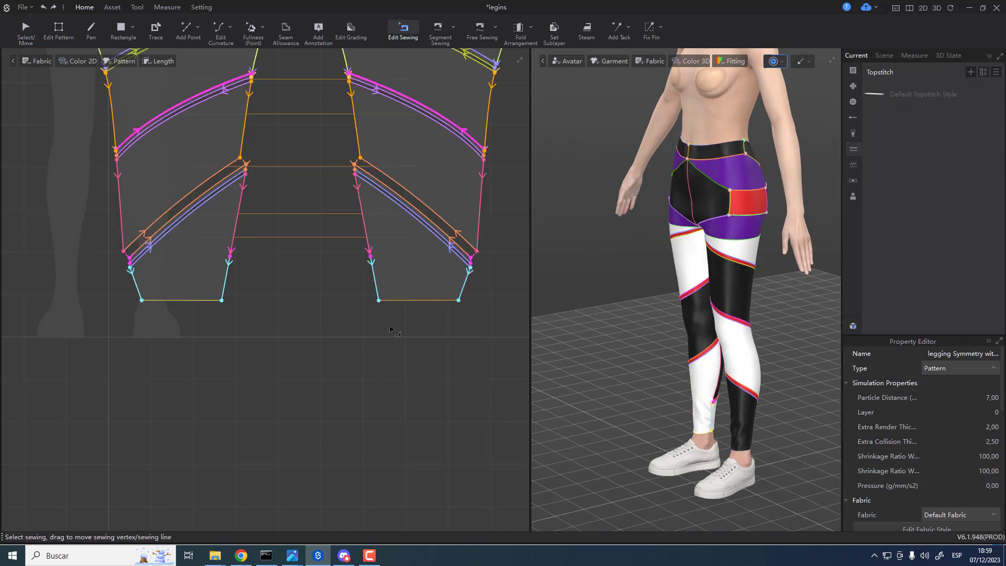
{"action": "middle_click_drag", "start_coordinate": [346, 412], "coordinate": [373, 451]}
{"action": "left_click", "coordinate": [252, 321]}
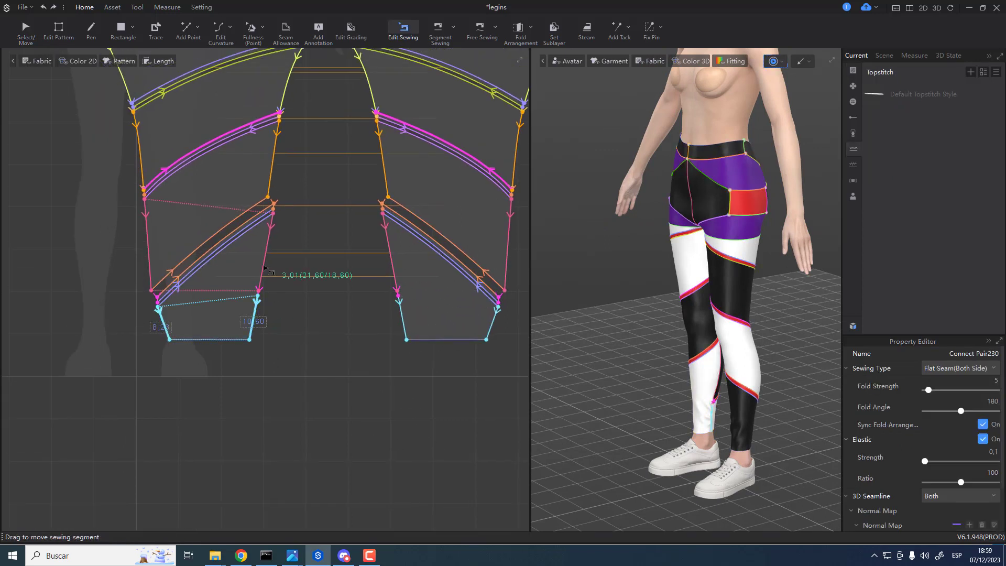
{"action": "left_click", "coordinate": [258, 271]}
{"action": "scroll", "coordinate": [425, 297], "scroll_direction": "up", "scroll_amount": 3}
{"action": "left_click", "coordinate": [382, 324]}
{"action": "middle_click_drag", "start_coordinate": [410, 343], "coordinate": [210, 327]}
{"action": "scroll", "coordinate": [698, 482], "scroll_direction": "up", "scroll_amount": 8}
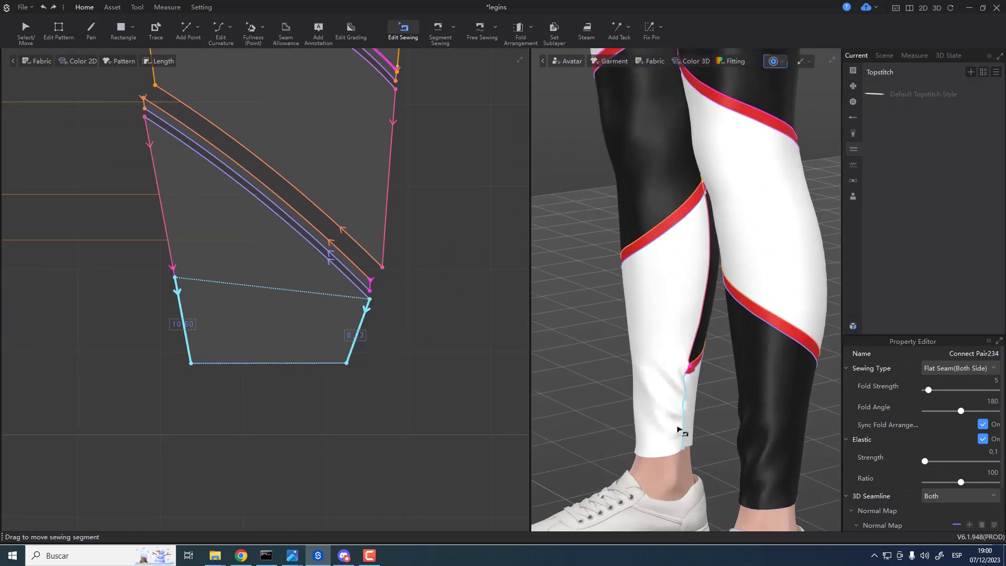
{"action": "scroll", "coordinate": [646, 350], "scroll_direction": "down", "scroll_amount": 5}
{"action": "key", "text": "z"}
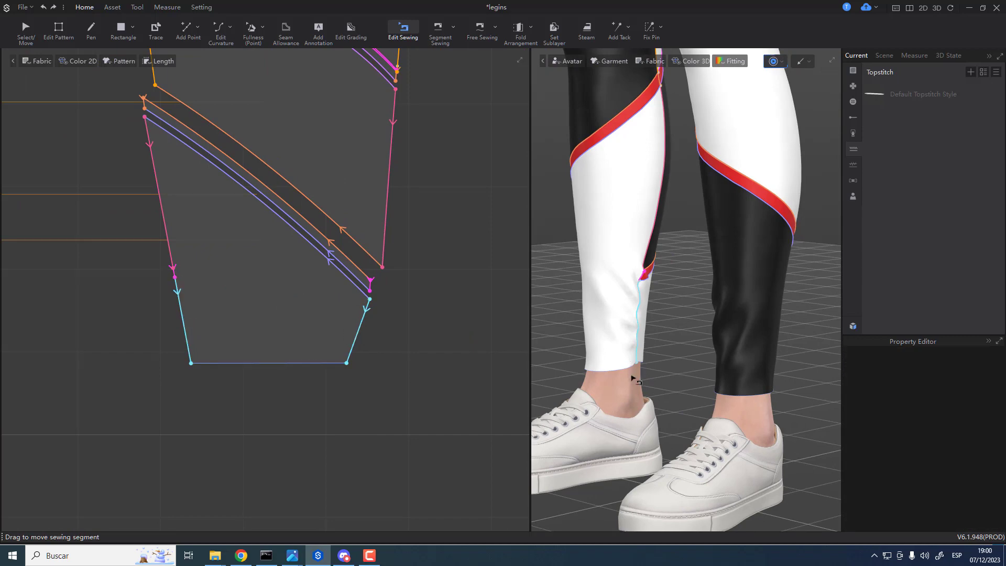
- Examine the lowest leg panels and how their hems sit above the shoes from the front
{"action": "left_click", "coordinate": [632, 357]}
{"action": "key", "text": "a"}
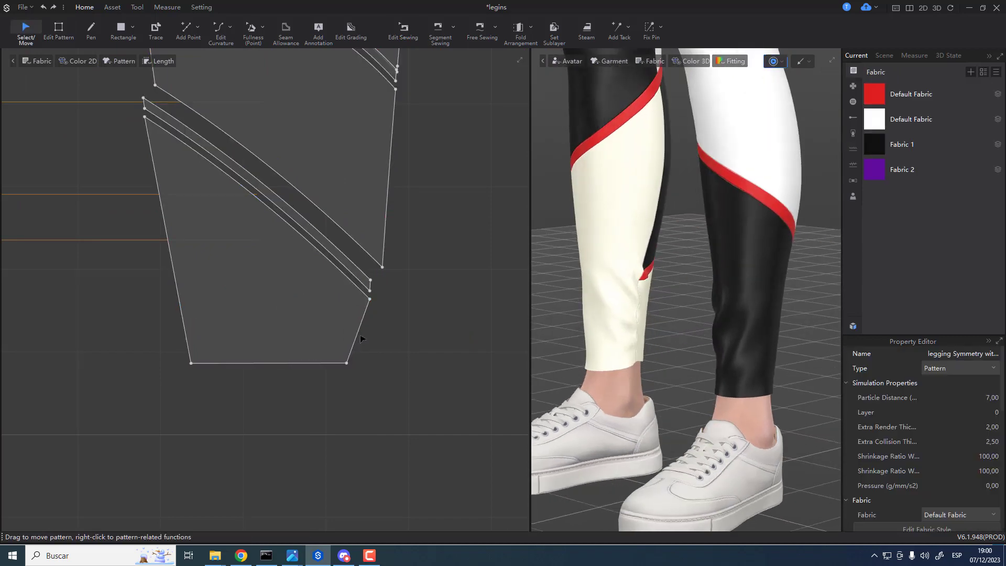
{"action": "left_click", "coordinate": [357, 341]}
{"action": "scroll", "coordinate": [424, 359], "scroll_direction": "down", "scroll_amount": 3}
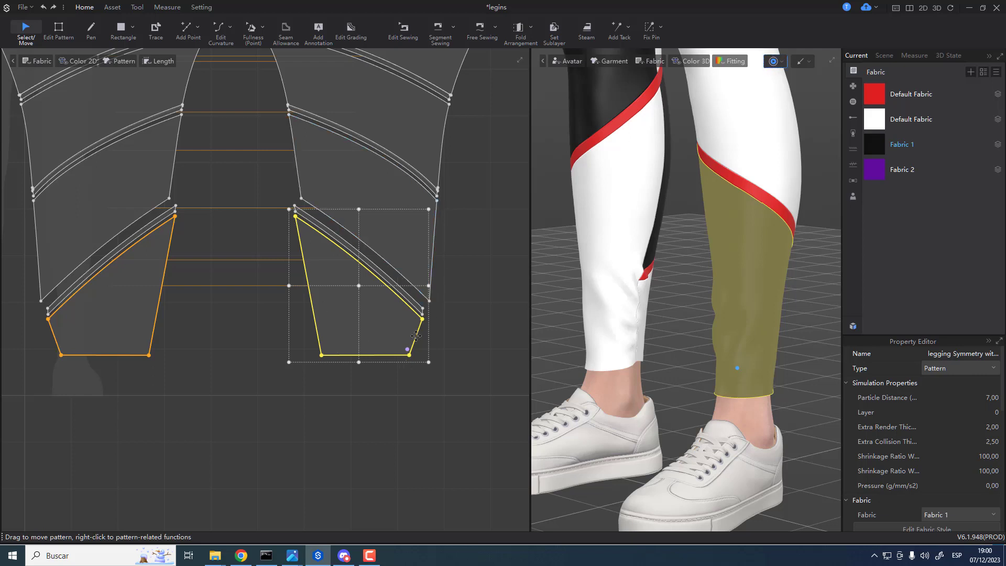
{"action": "left_click", "coordinate": [241, 389]}
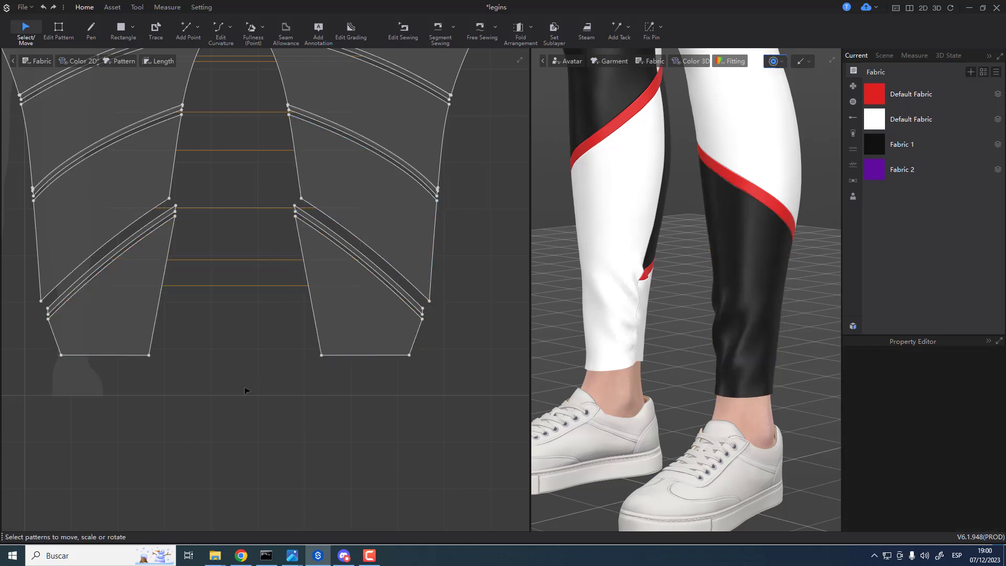
{"action": "right_click_drag", "start_coordinate": [680, 404], "coordinate": [709, 353]}
{"action": "left_click", "coordinate": [590, 326]}
{"action": "scroll", "coordinate": [589, 329], "scroll_direction": "down", "scroll_amount": 6}
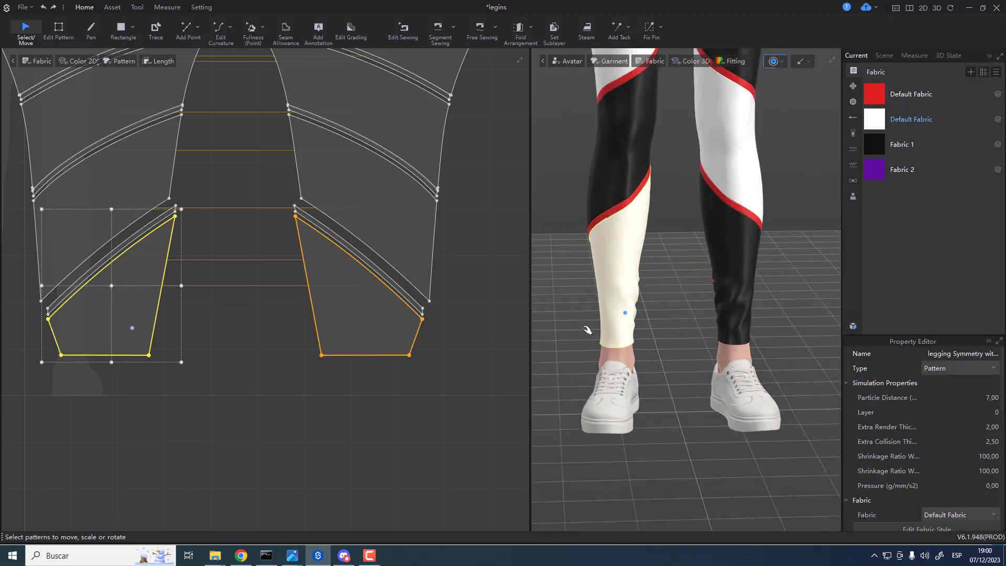
{"action": "scroll", "coordinate": [365, 373], "scroll_direction": "down", "scroll_amount": 8}
- Select all the legging pattern pieces, apply the fabric state that tints them gold, and run and stop the simulation
{"action": "left_click_drag", "start_coordinate": [237, 227], "coordinate": [587, 438]}
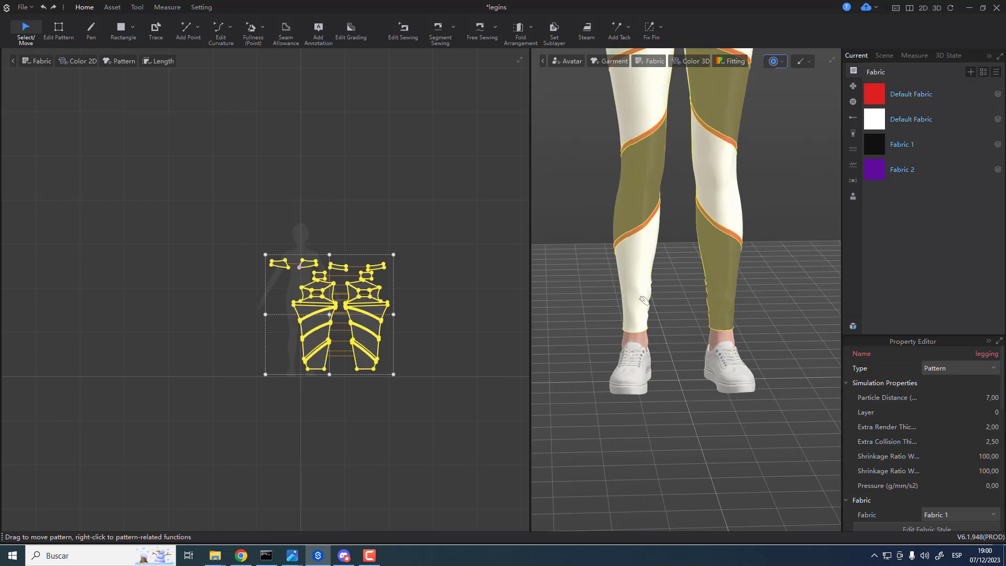
{"action": "right_click", "coordinate": [640, 299]}
{"action": "left_click", "coordinate": [705, 116]}
{"action": "key", "text": "z"}
{"action": "right_click_drag", "start_coordinate": [697, 370], "coordinate": [632, 341]}
{"action": "key", "text": "space"}
{"action": "key", "text": "space"}
{"action": "left_click", "coordinate": [777, 64]}
{"action": "key", "text": "space"}
{"action": "middle_click_drag", "start_coordinate": [632, 341], "coordinate": [630, 479]}
{"action": "right_click_drag", "start_coordinate": [630, 480], "coordinate": [678, 491]}
{"action": "middle_click_drag", "start_coordinate": [681, 465], "coordinate": [686, 422]}
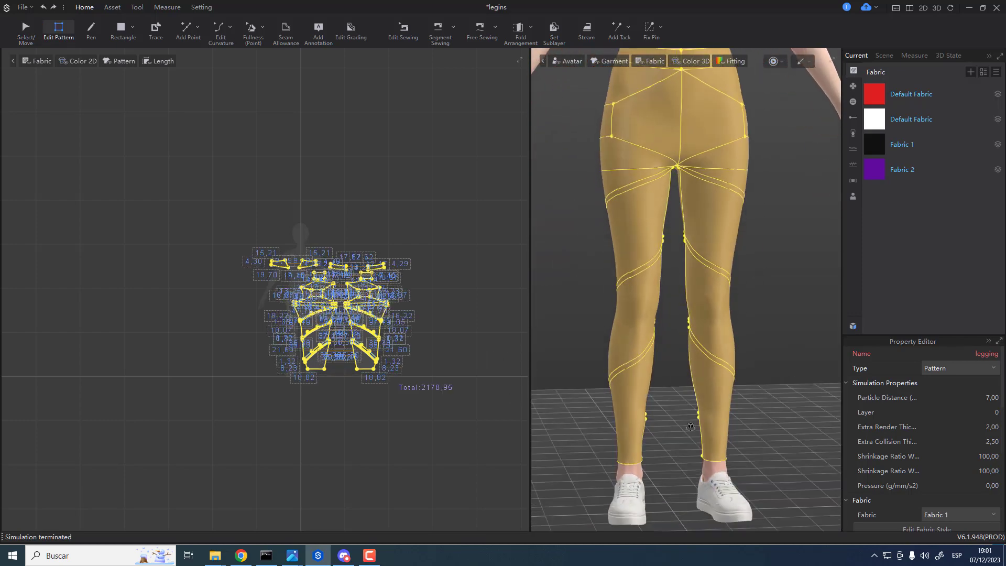
- Open Offline Render and review its photo size, background and render property settings
{"action": "left_click", "coordinate": [137, 7]}
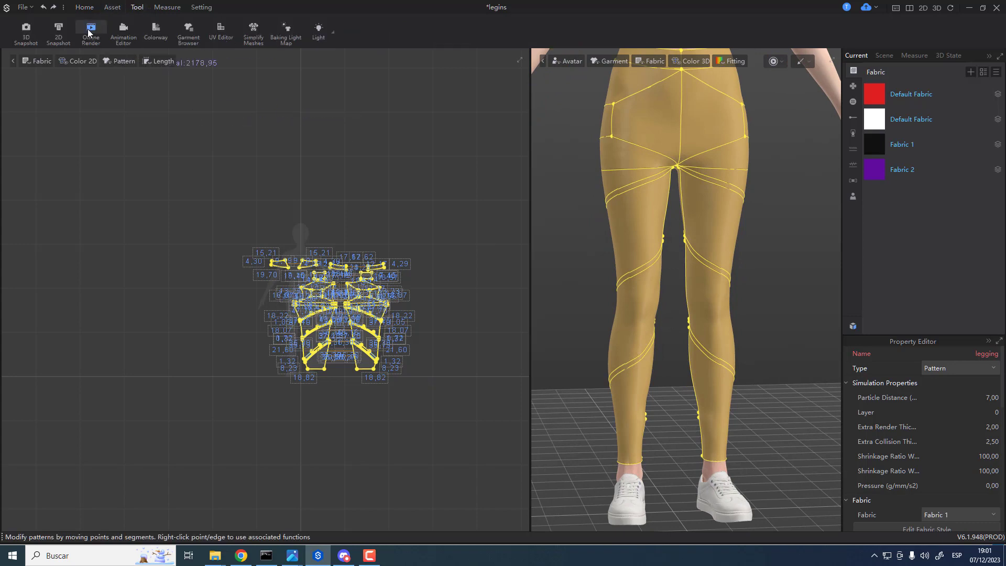
{"action": "left_click", "coordinate": [91, 33]}
{"action": "left_click", "coordinate": [172, 56]}
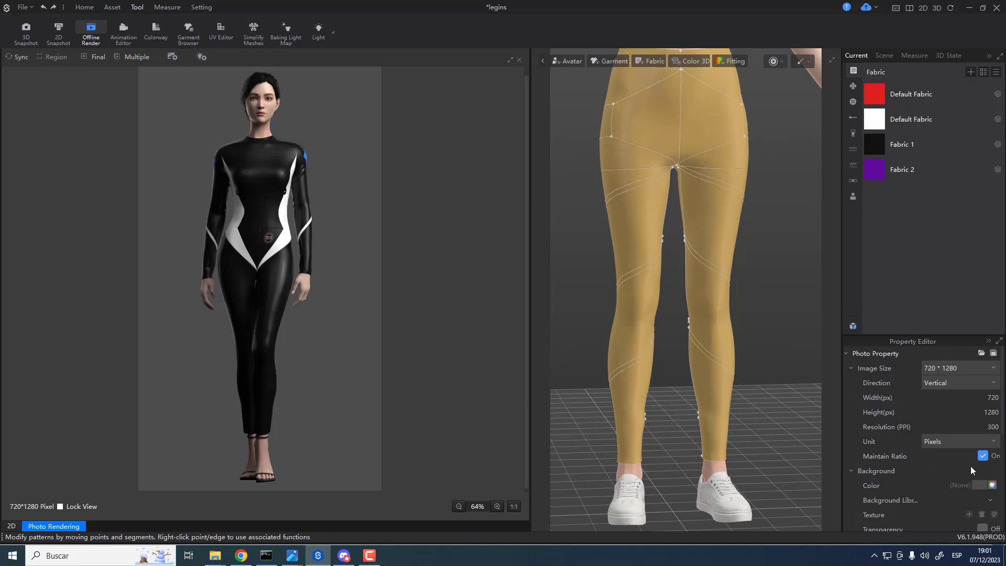
{"action": "scroll", "coordinate": [970, 467], "scroll_direction": "down", "scroll_amount": 3}
{"action": "scroll", "coordinate": [939, 489], "scroll_direction": "down", "scroll_amount": 2}
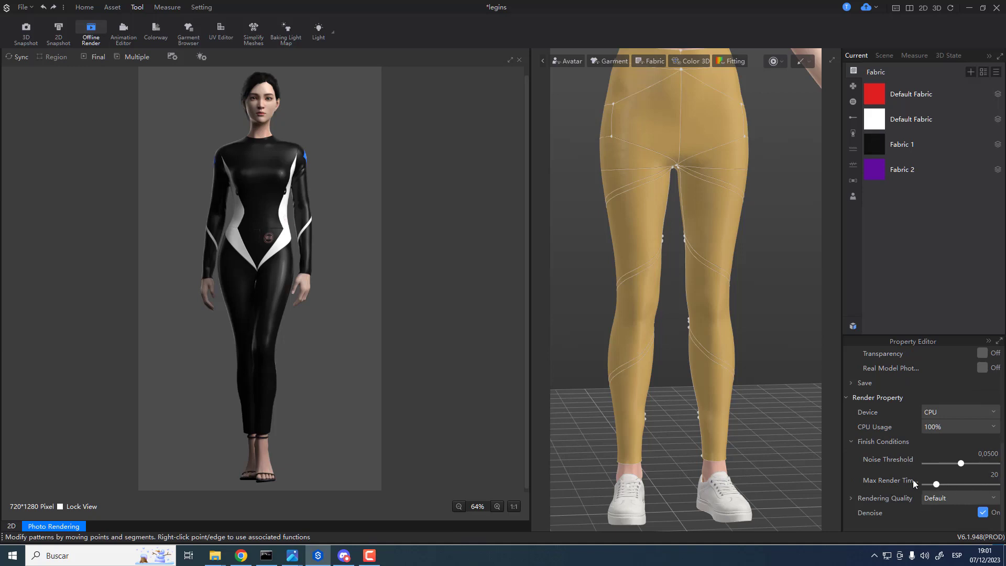
{"action": "left_click", "coordinate": [998, 474]}
{"action": "scroll", "coordinate": [720, 318], "scroll_direction": "down", "scroll_amount": 3}
- Examine the surface properties of Fabric 2, including its colour, gloss and metalness
{"action": "left_click", "coordinate": [891, 169]}
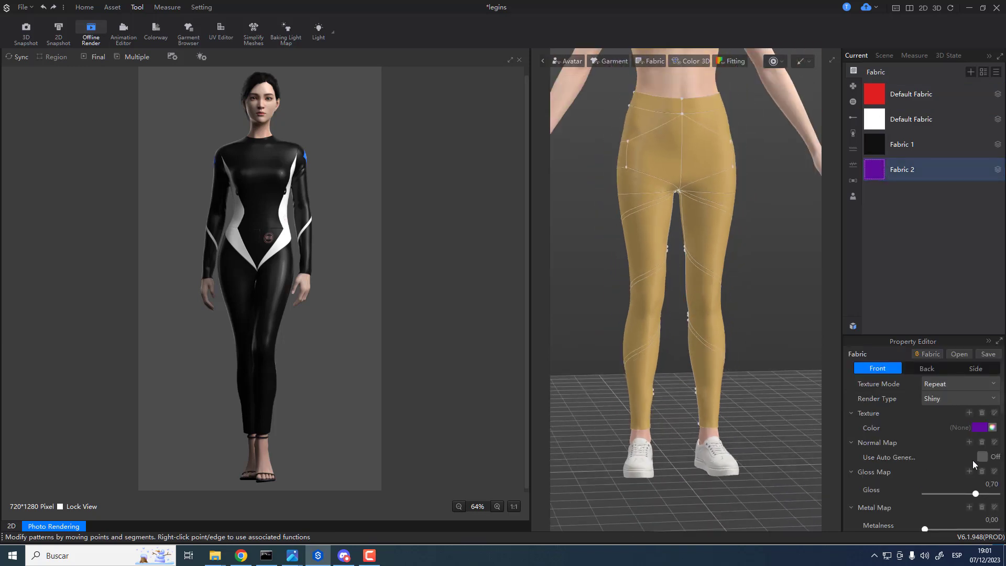
{"action": "scroll", "coordinate": [972, 460], "scroll_direction": "down", "scroll_amount": 2}
{"action": "scroll", "coordinate": [687, 283], "scroll_direction": "down", "scroll_amount": 2}
{"action": "scroll", "coordinate": [277, 323], "scroll_direction": "up", "scroll_amount": 2}
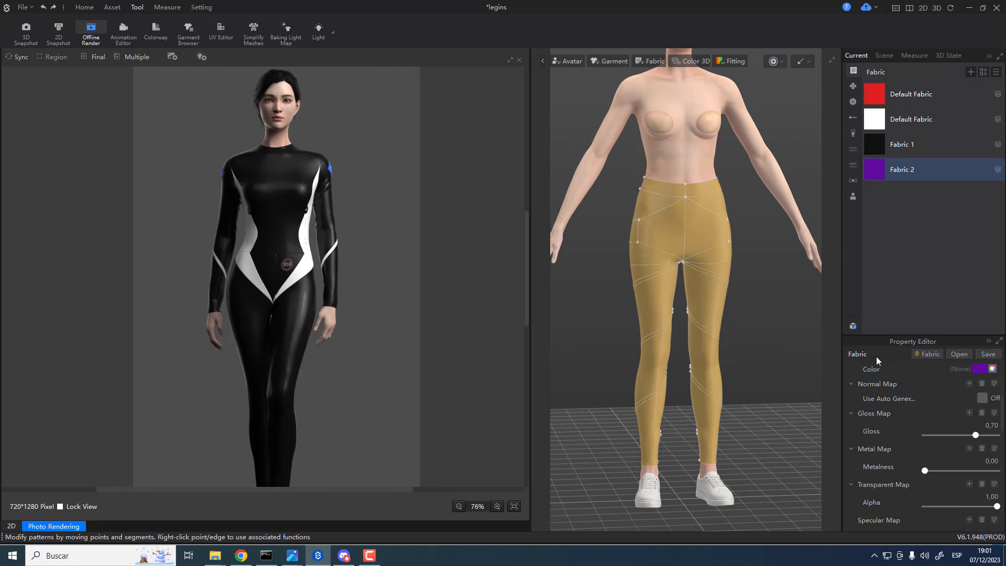
- Render the full-length front view of the avatar wearing the leggings, and stop the render
{"action": "scroll", "coordinate": [690, 303], "scroll_direction": "down", "scroll_amount": 2}
{"action": "middle_click_drag", "start_coordinate": [717, 353], "coordinate": [718, 376]}
{"action": "right_click_drag", "start_coordinate": [719, 384], "coordinate": [726, 378]}
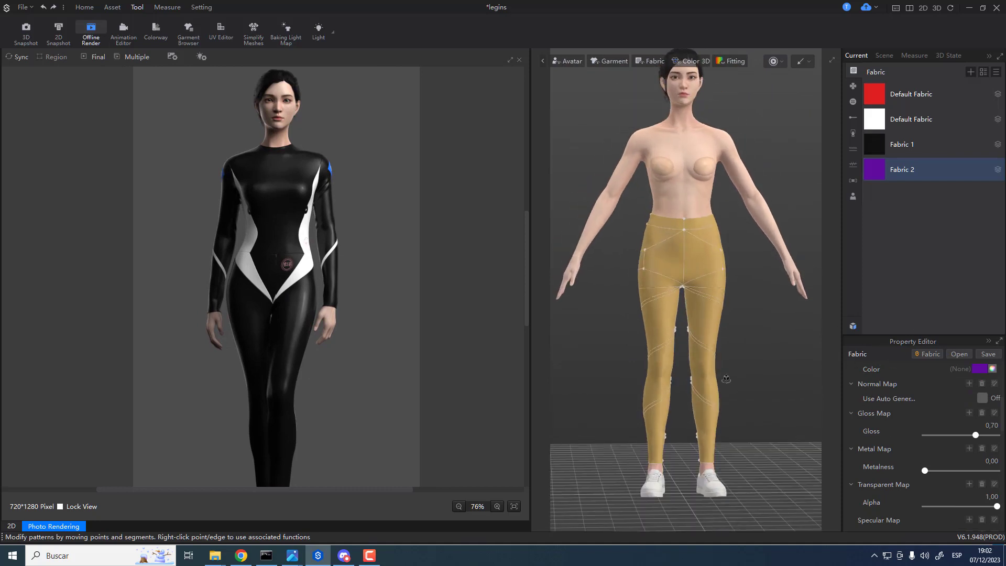
{"action": "left_click", "coordinate": [94, 57]}
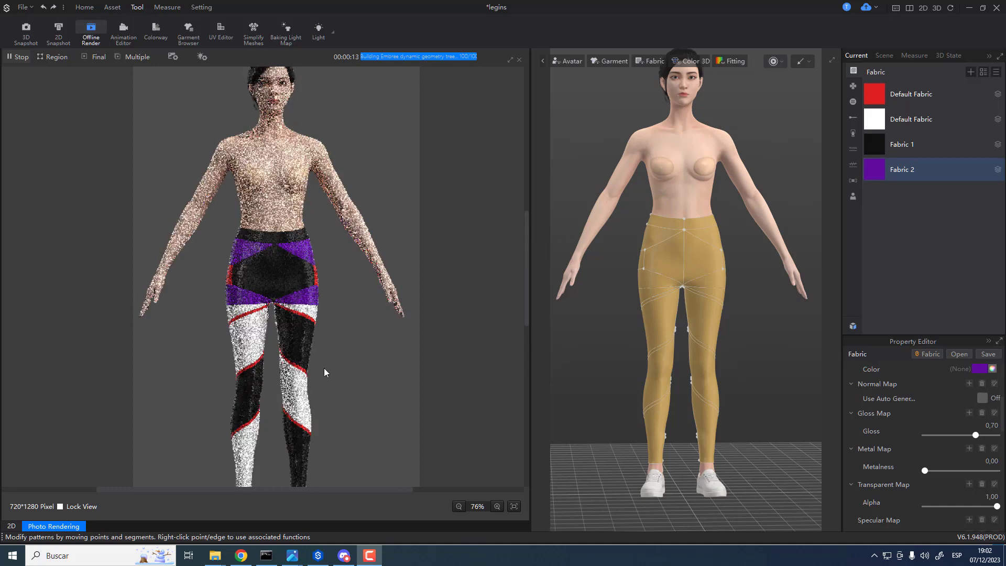
{"action": "scroll", "coordinate": [346, 374], "scroll_direction": "down", "scroll_amount": 2}
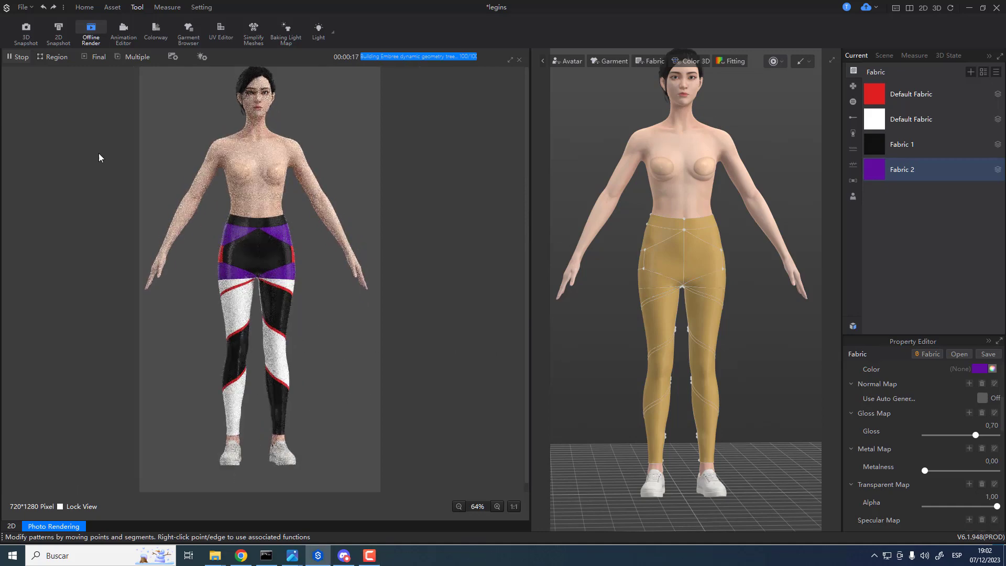
{"action": "left_click", "coordinate": [20, 56]}
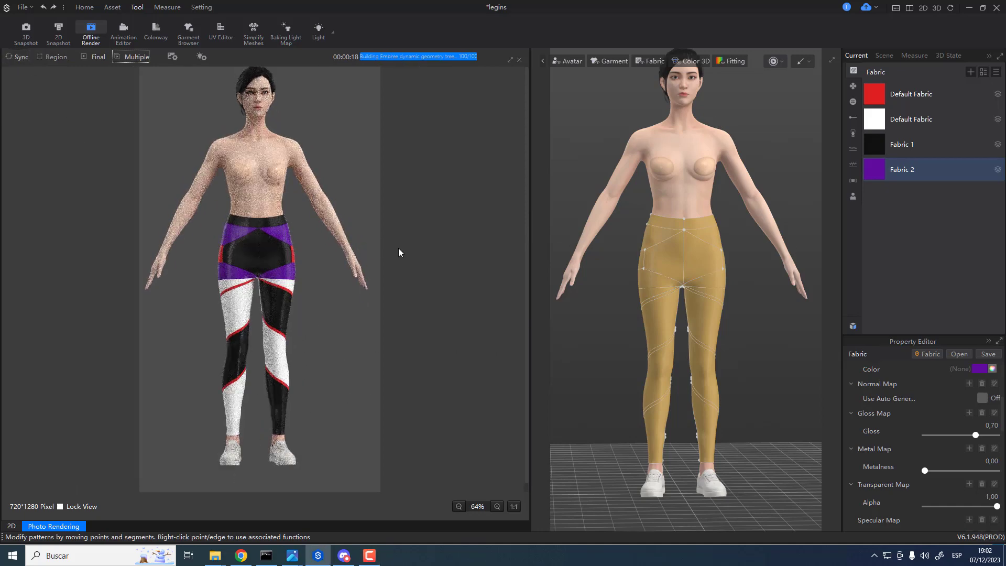
- Try Pose03 on the avatar and undo the pose change
{"action": "left_click", "coordinate": [696, 195]}
{"action": "left_click", "coordinate": [927, 397]}
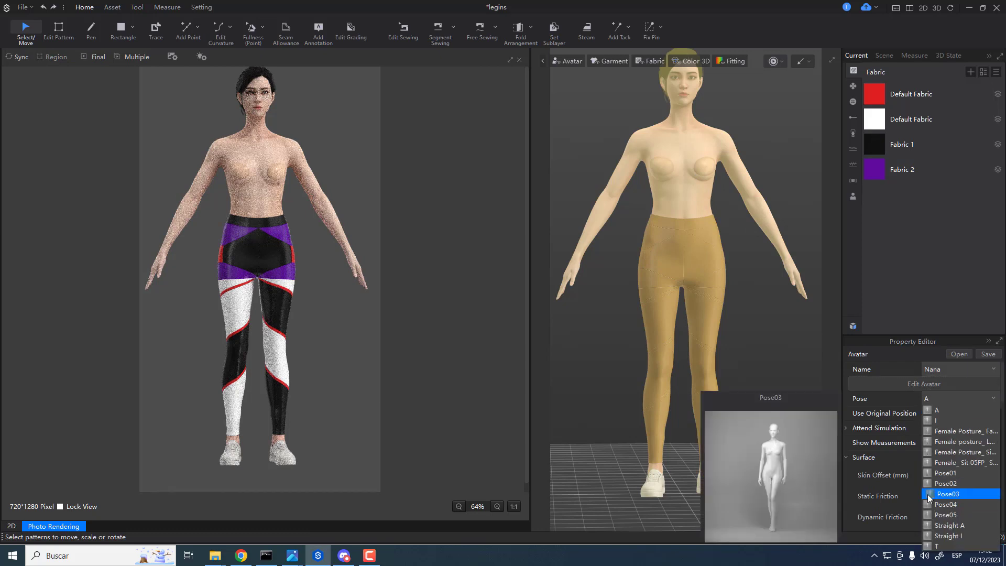
{"action": "left_click", "coordinate": [927, 495]}
{"action": "key", "text": "ctrl+z"}
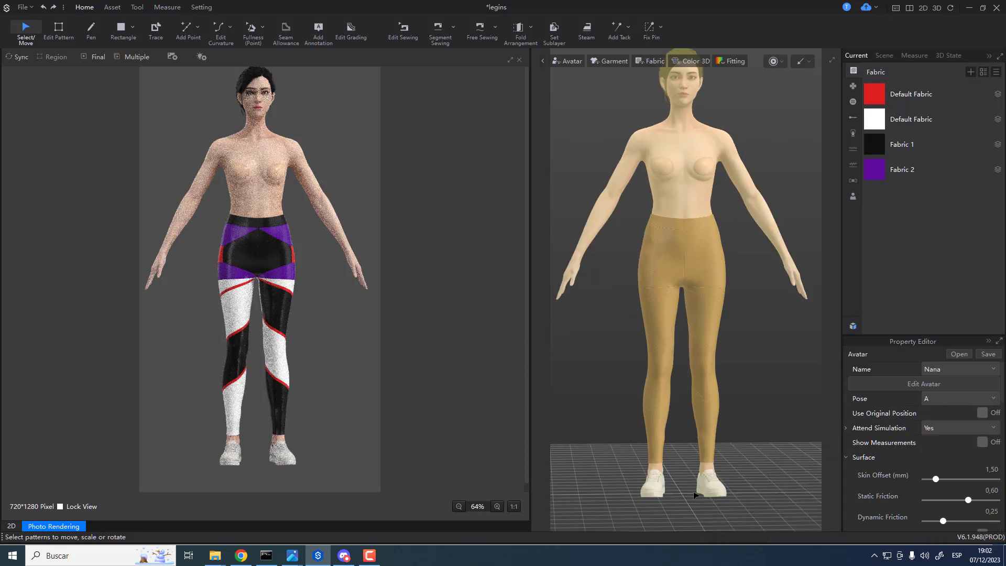
- Start the simulation and set the avatar's pose to Pose03
{"action": "left_click", "coordinate": [773, 62]}
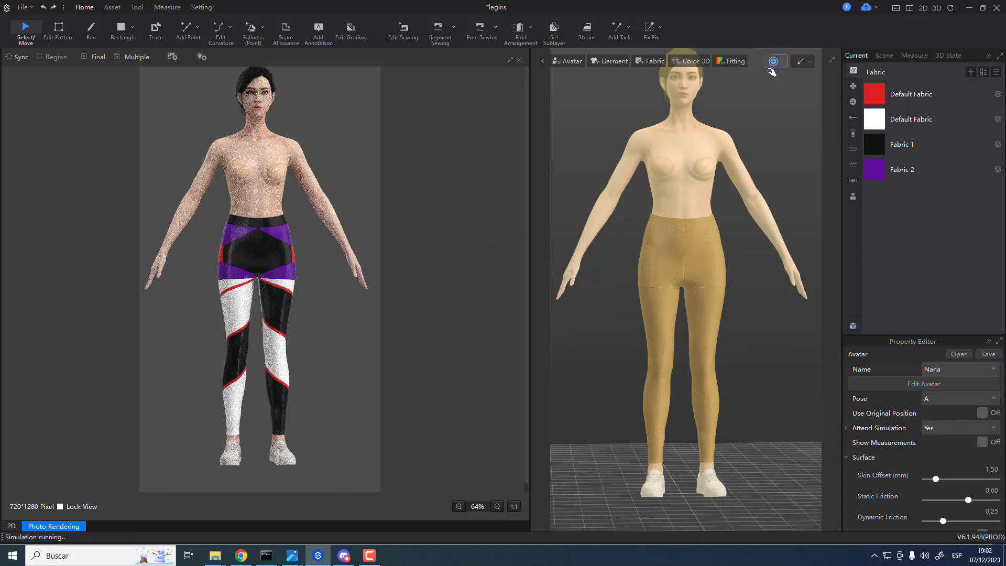
{"action": "left_click", "coordinate": [923, 399]}
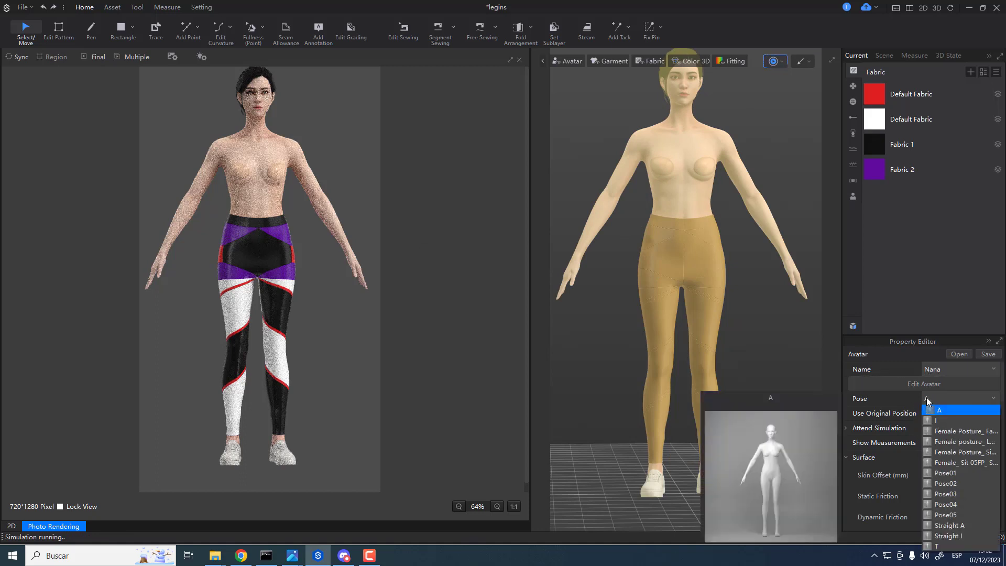
{"action": "left_click", "coordinate": [931, 494]}
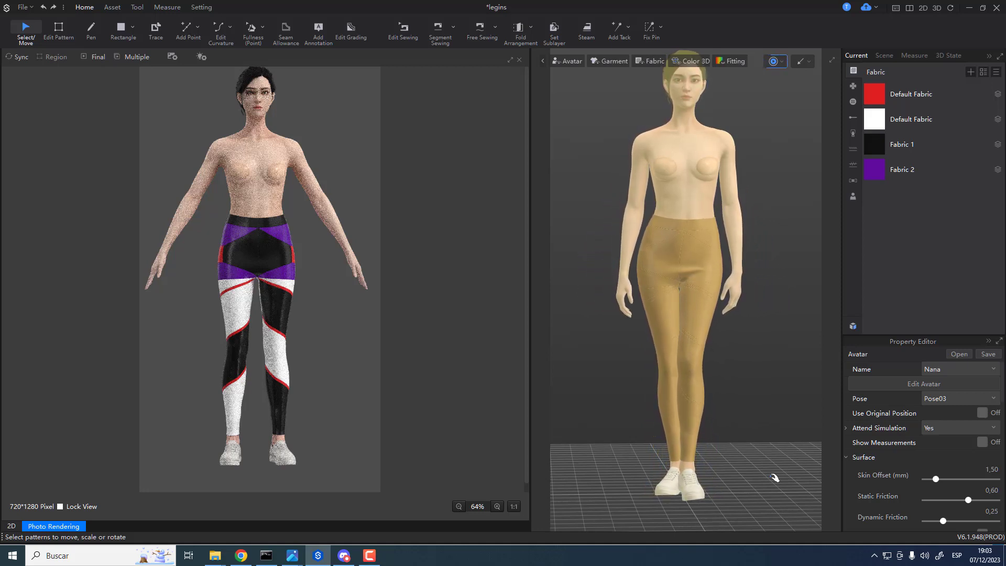
- Pull the front hip panel and waist of the leggings upward while simulating, and stop the simulation
{"action": "mouse_move", "coordinate": [688, 269]}
{"action": "right_mouse_down"}
{"action": "mouse_move", "coordinate": [636, 348]}
{"action": "mouse_move", "coordinate": [677, 272]}
{"action": "right_mouse_up"}
{"action": "left_click", "coordinate": [702, 244]}
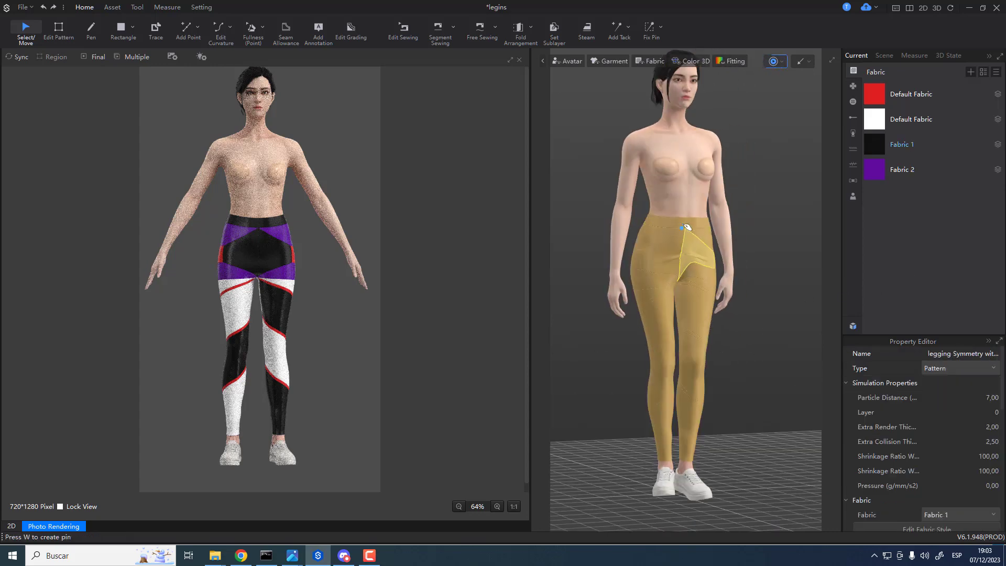
{"action": "scroll", "coordinate": [689, 281], "scroll_direction": "up", "scroll_amount": 10}
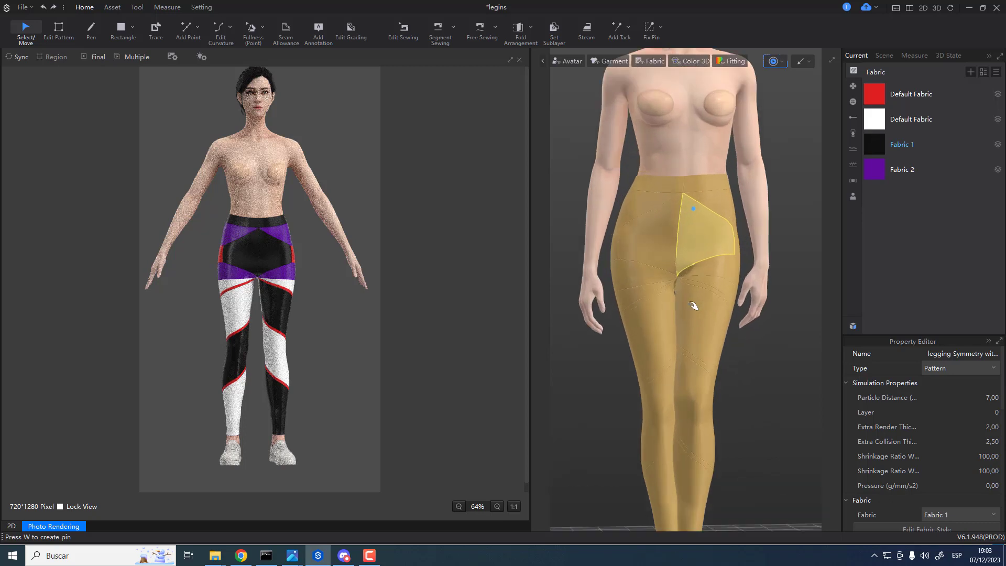
{"action": "right_click_drag", "start_coordinate": [710, 348], "coordinate": [691, 344]}
{"action": "key", "text": "space"}
{"action": "left_click_drag", "start_coordinate": [716, 202], "coordinate": [685, 187]}
{"action": "middle_click_drag", "start_coordinate": [743, 246], "coordinate": [751, 456]}
{"action": "left_click_drag", "start_coordinate": [688, 219], "coordinate": [687, 168]}
{"action": "scroll", "coordinate": [710, 324], "scroll_direction": "down", "scroll_amount": 3}
{"action": "scroll", "coordinate": [711, 324], "scroll_direction": "down", "scroll_amount": 5}
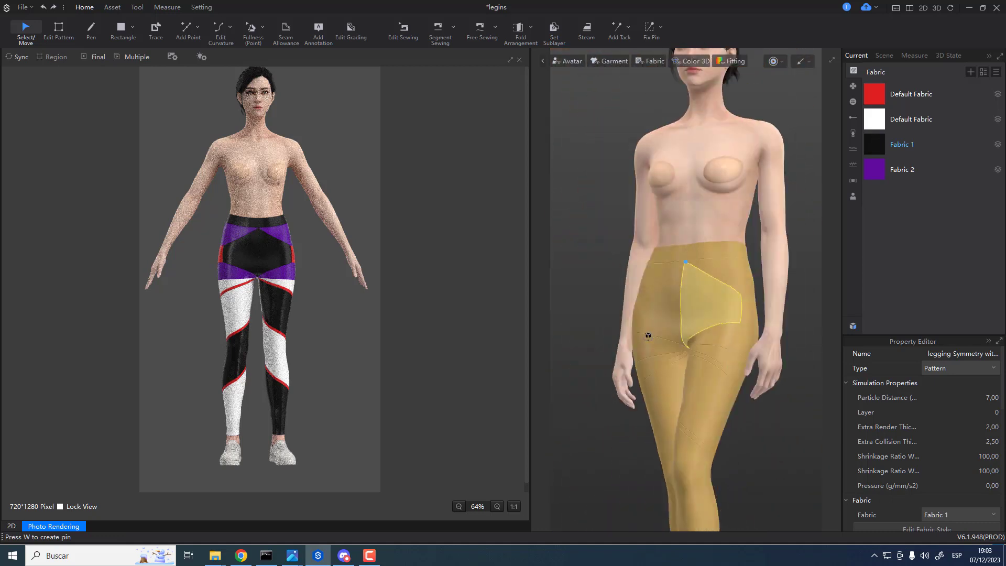
{"action": "key", "text": "space"}
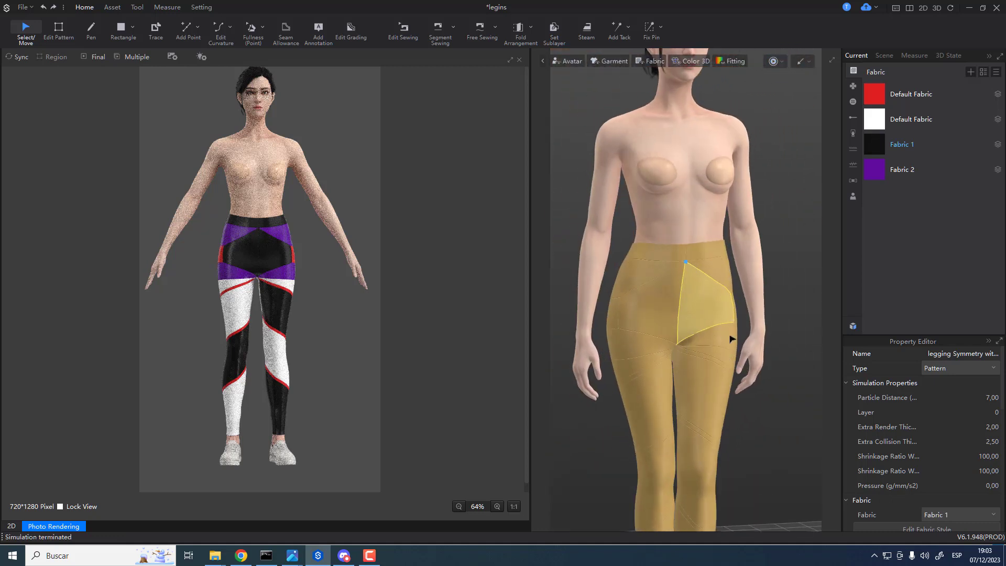
- Frame the posed avatar full length from the front and run a final render
{"action": "left_click", "coordinate": [780, 386]}
{"action": "right_click_drag", "start_coordinate": [702, 337], "coordinate": [709, 363]}
{"action": "scroll", "coordinate": [678, 355], "scroll_direction": "down", "scroll_amount": 3}
{"action": "middle_click_drag", "start_coordinate": [678, 355], "coordinate": [695, 326]}
{"action": "right_click_drag", "start_coordinate": [752, 364], "coordinate": [738, 353]}
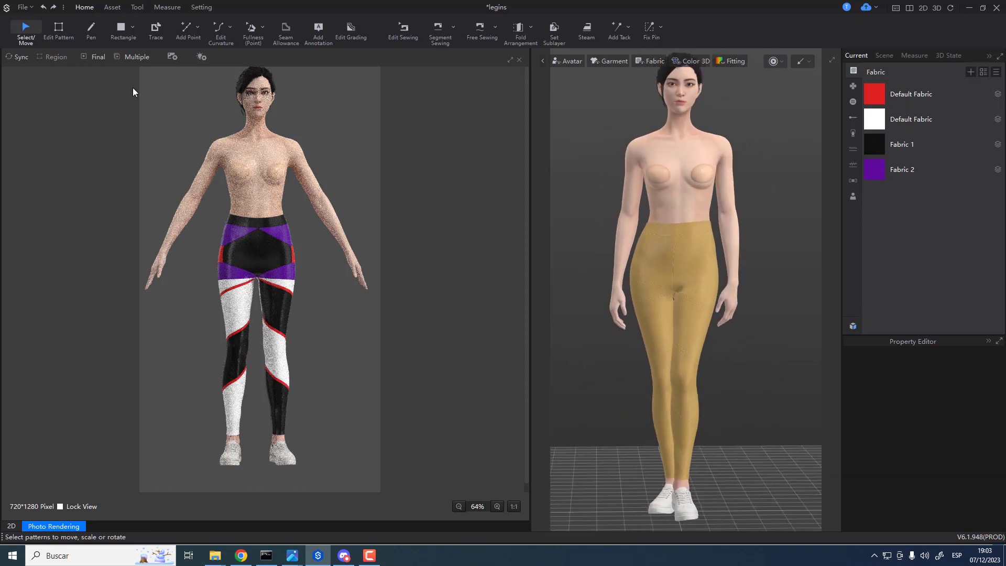
{"action": "left_click", "coordinate": [94, 57]}
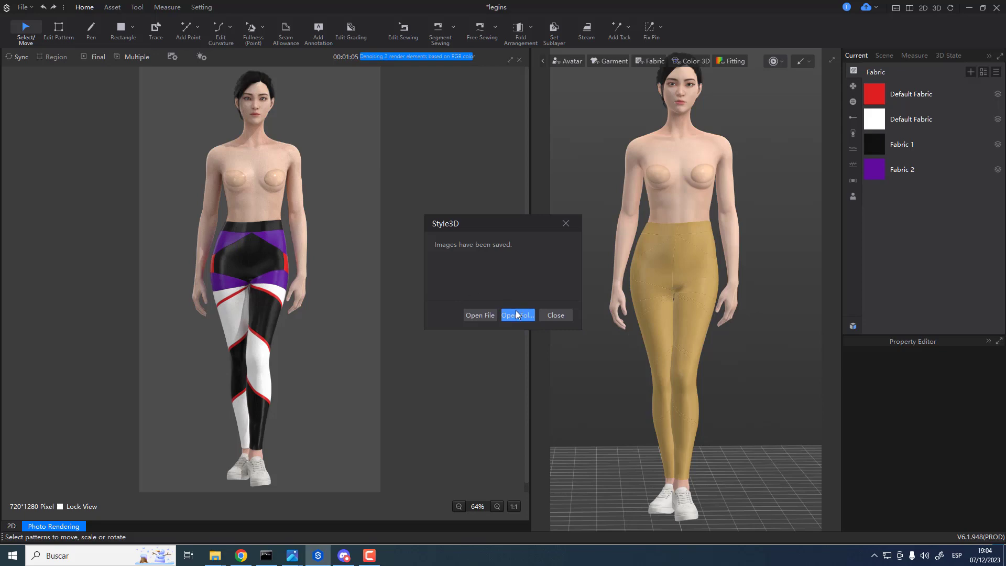
- Open undefined_46.png from the output folder, inspect the leggings up close, and put the image and folder windows away
{"action": "left_click", "coordinate": [516, 314]}
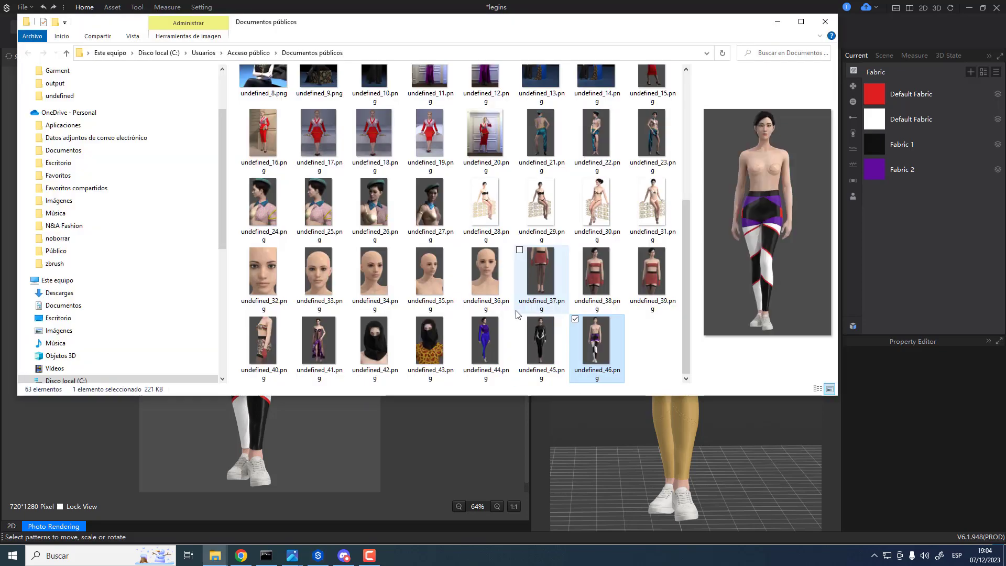
{"action": "double_click", "coordinate": [596, 355]}
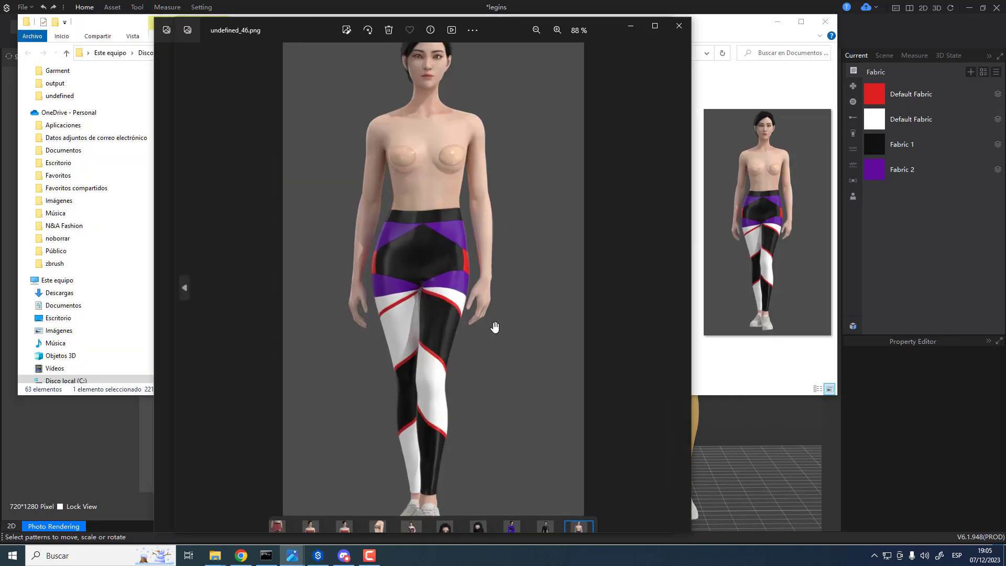
{"action": "scroll", "coordinate": [497, 335], "scroll_direction": "up", "scroll_amount": 5}
{"action": "left_click_drag", "start_coordinate": [485, 352], "coordinate": [503, 367]}
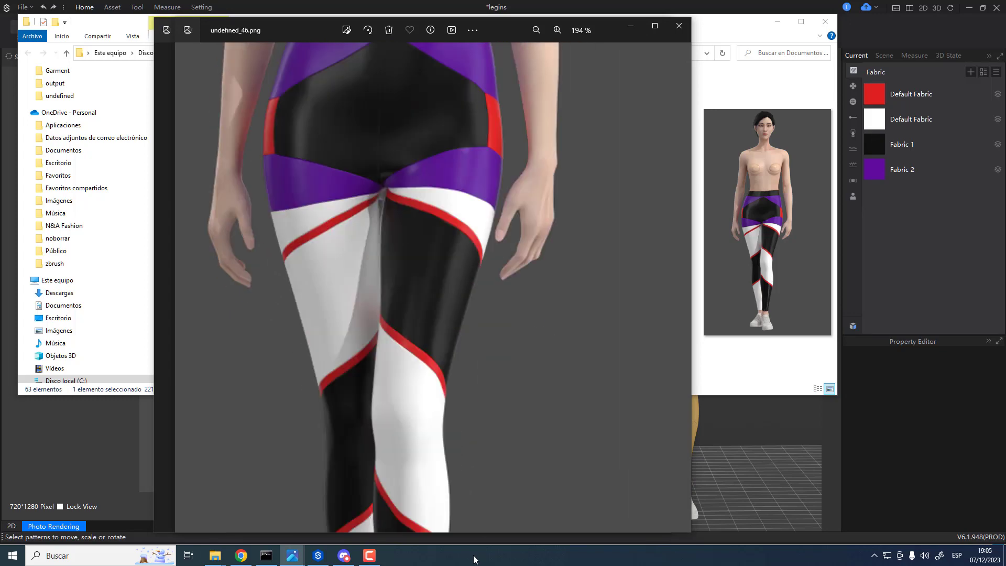
{"action": "left_click_drag", "start_coordinate": [474, 559], "coordinate": [559, 309]}
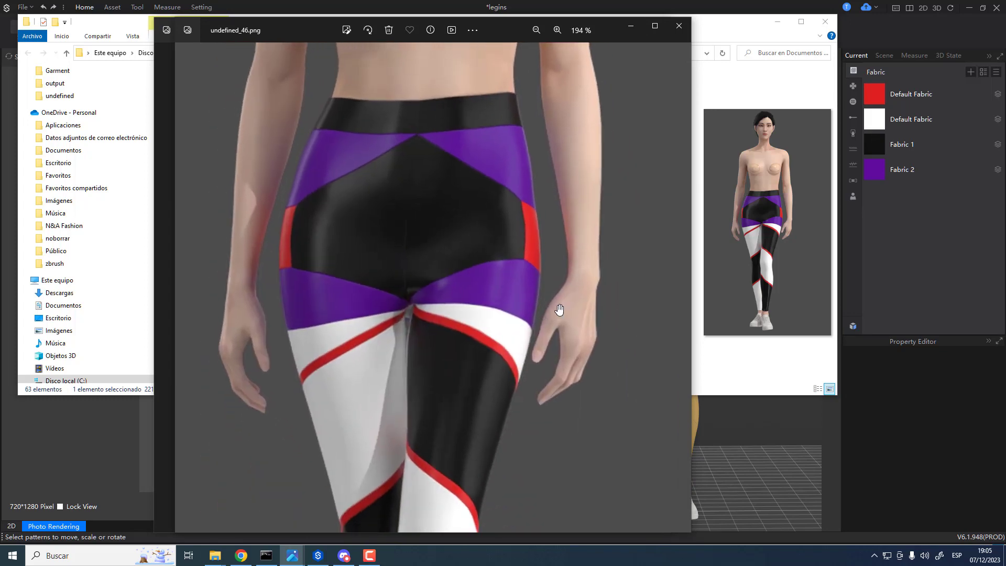
{"action": "scroll", "coordinate": [551, 329], "scroll_direction": "down", "scroll_amount": 5}
{"action": "left_click", "coordinate": [678, 27]}
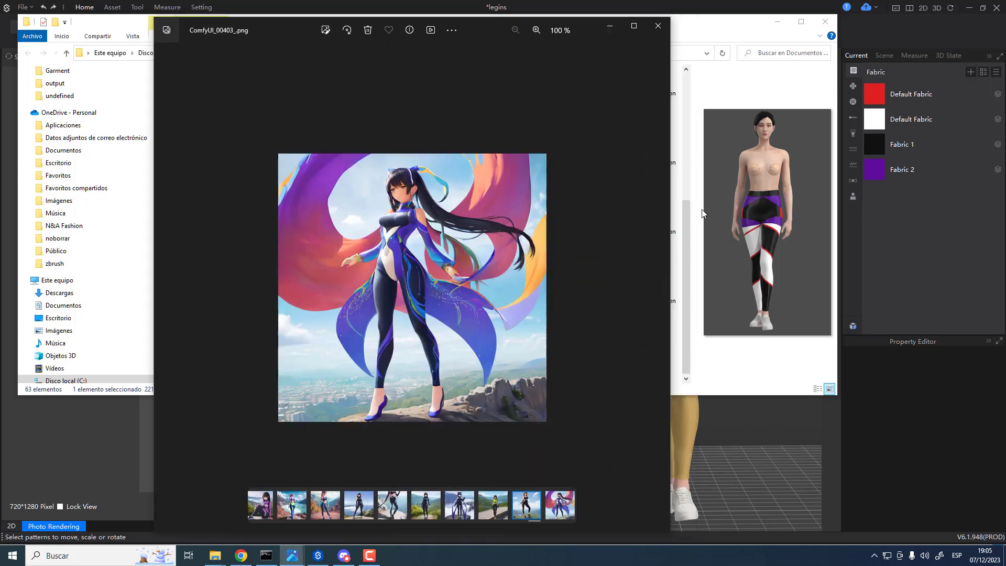
{"action": "left_click", "coordinate": [609, 27]}
{"action": "left_click", "coordinate": [777, 21]}
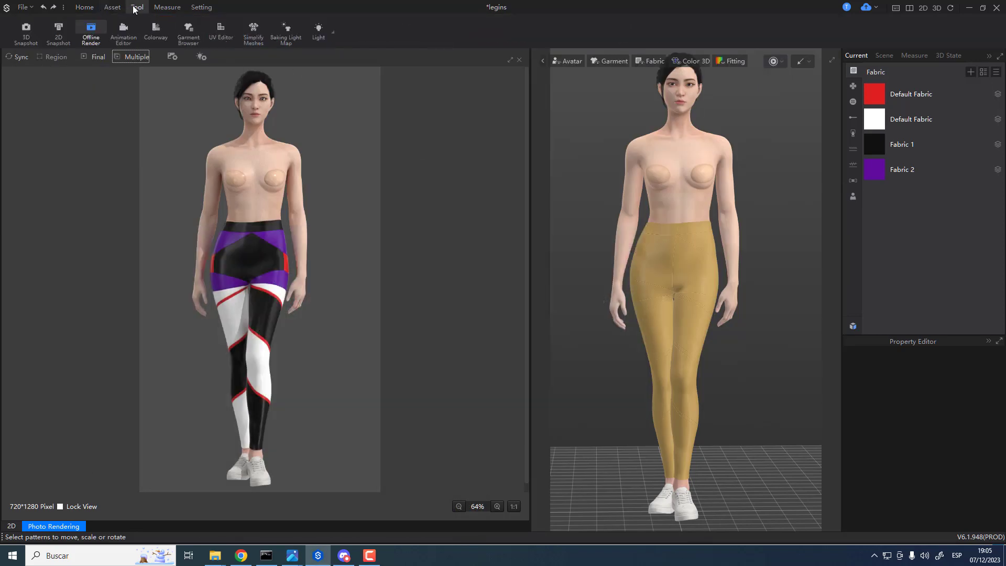
- Open the Animation Editor, play part of the timeline, and return to the start frame
{"action": "left_click", "coordinate": [125, 32]}
{"action": "left_click", "coordinate": [338, 392]}
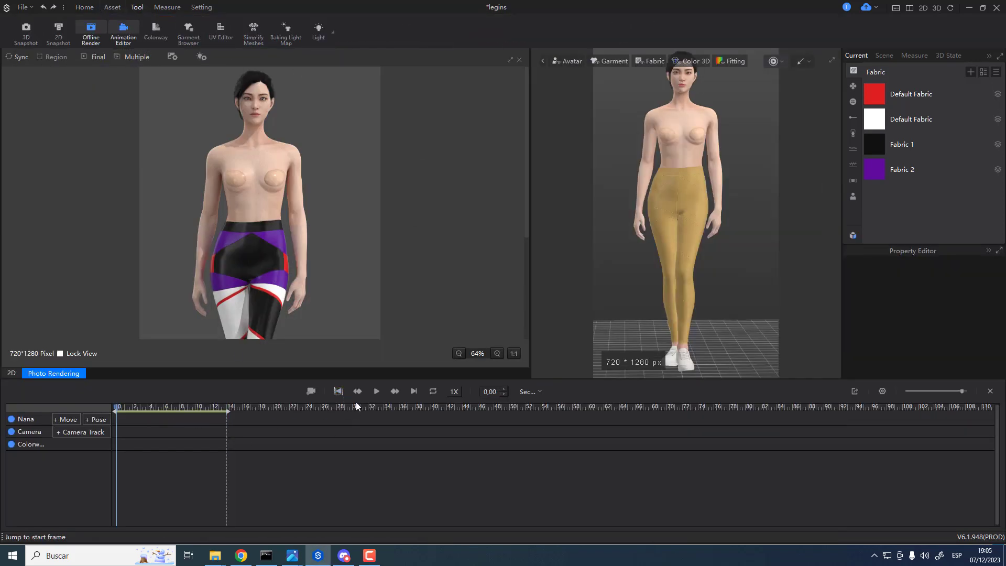
{"action": "left_click", "coordinate": [377, 391]}
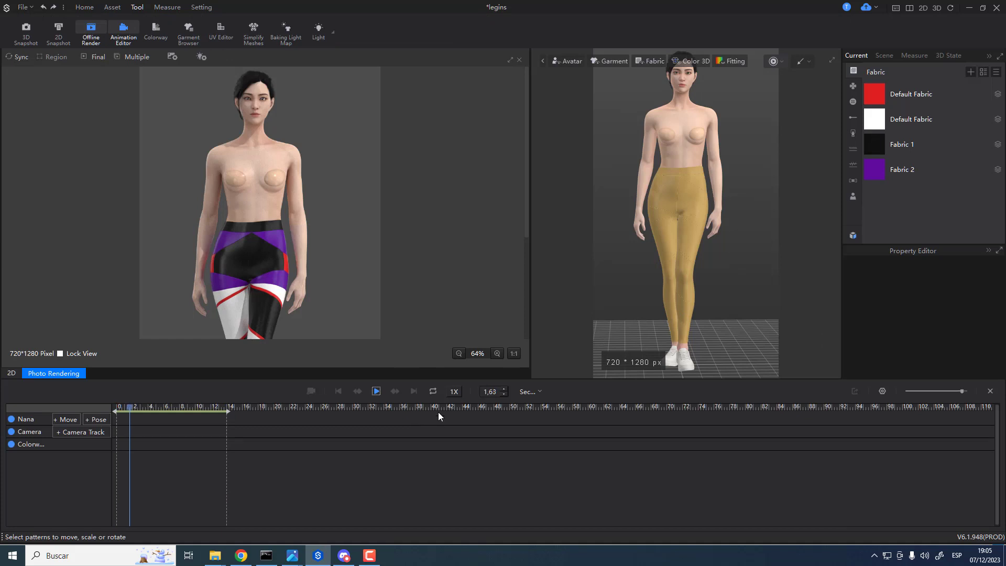
{"action": "left_click", "coordinate": [377, 391]}
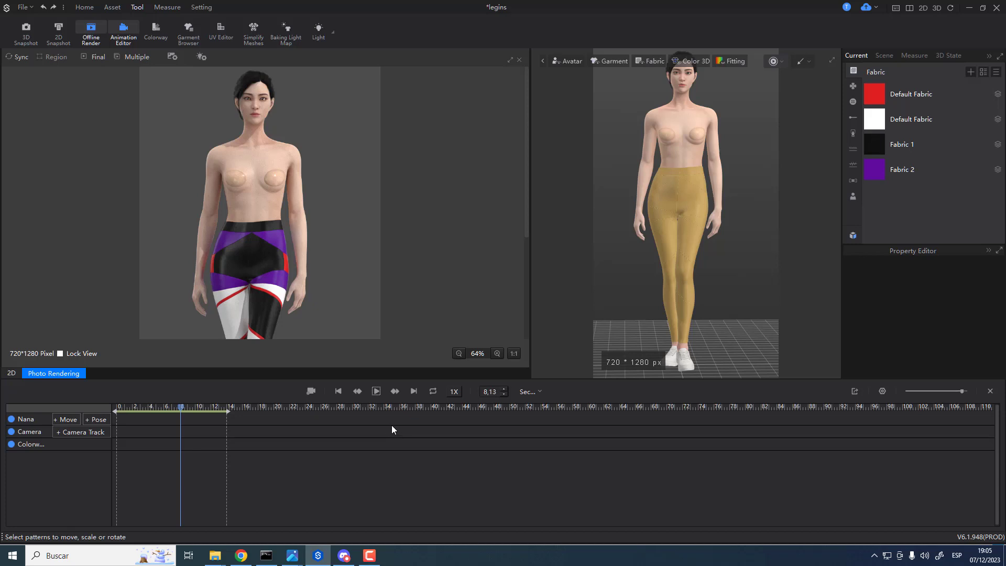
{"action": "left_click", "coordinate": [338, 391]}
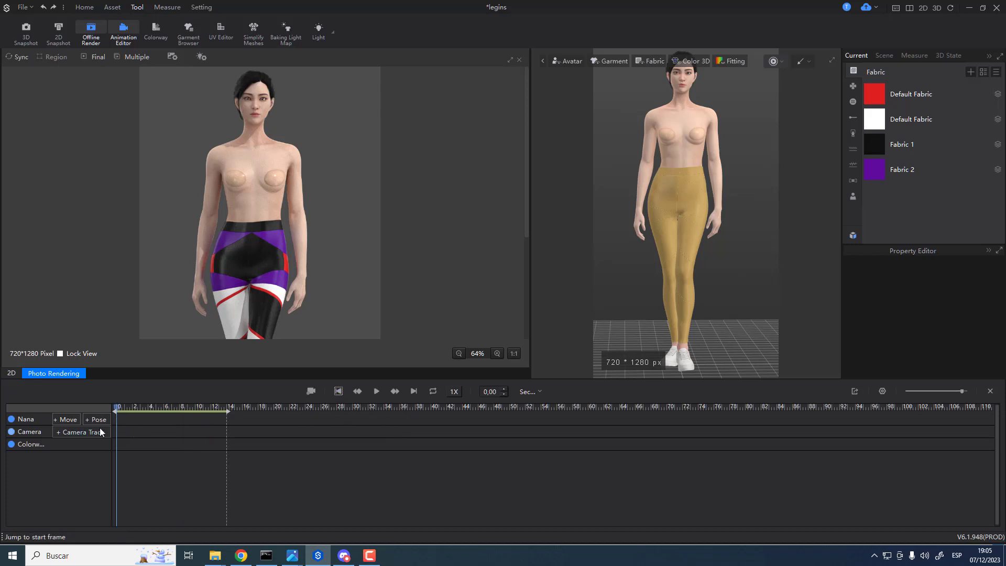
- Add a camera keyframe at 0 seconds with the Revolve Around Avatar blend effect and constant speed
{"action": "right_click", "coordinate": [116, 432]}
{"action": "left_click", "coordinate": [128, 442]}
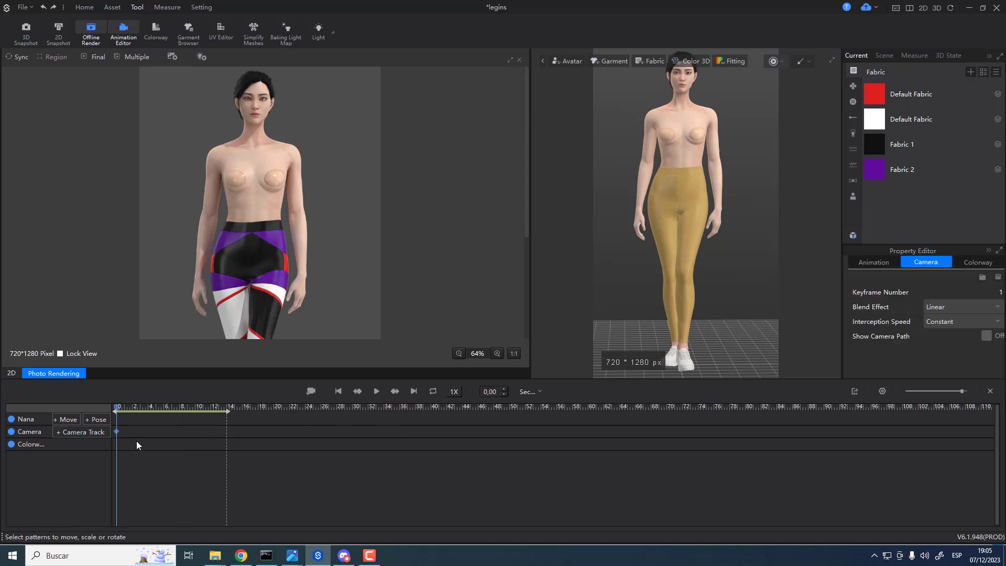
{"action": "left_click", "coordinate": [930, 321]}
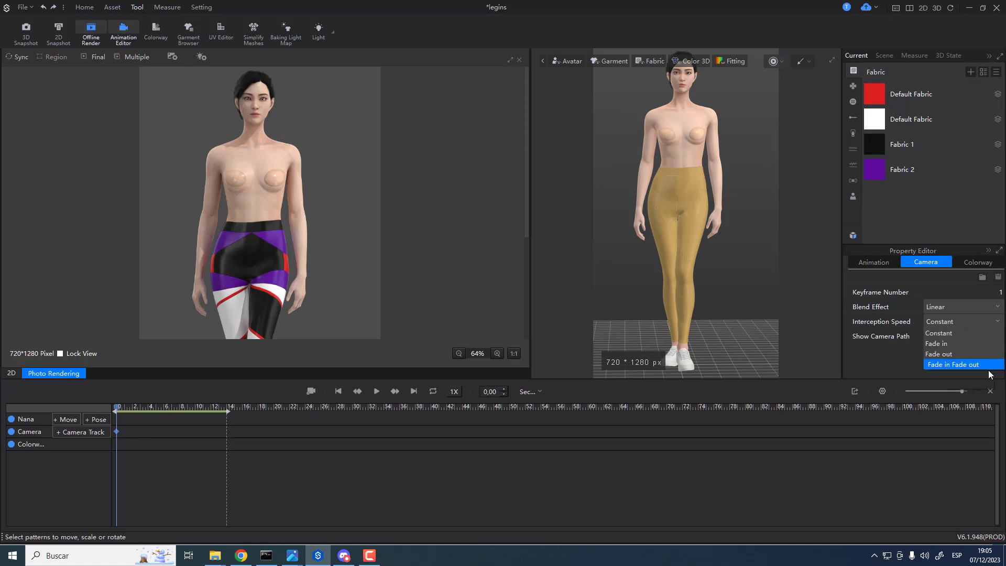
{"action": "left_click", "coordinate": [939, 305]}
{"action": "left_click", "coordinate": [943, 354]}
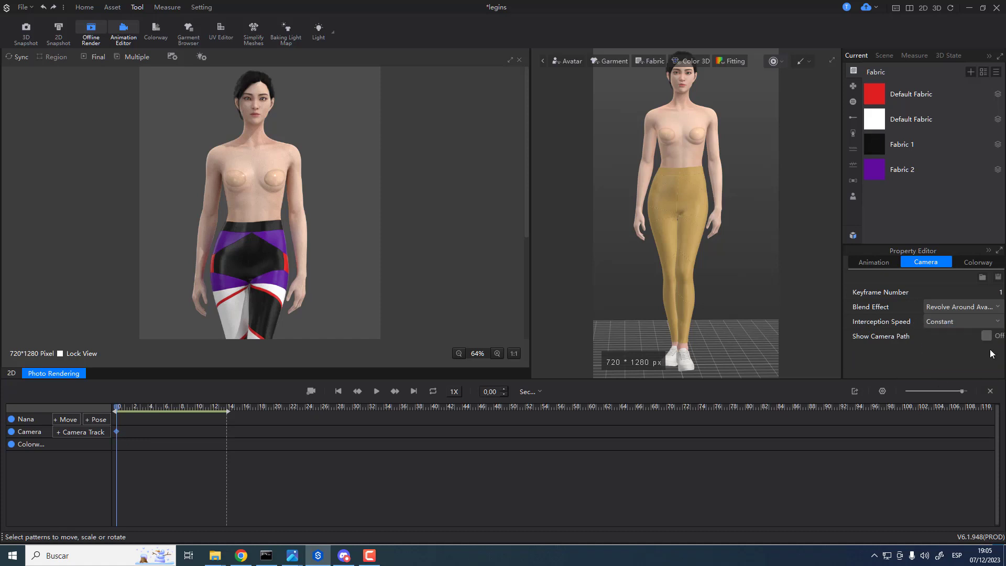
- Add a second camera keyframe at 13.87 seconds and play the animation from the start
{"action": "left_click", "coordinate": [226, 432]}
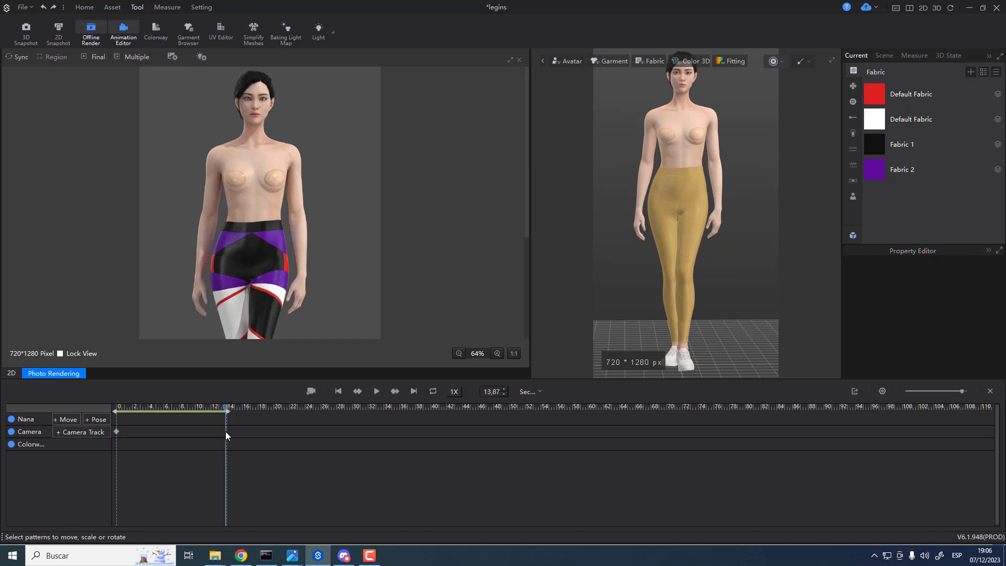
{"action": "right_click", "coordinate": [225, 432]}
{"action": "left_click", "coordinate": [246, 440]}
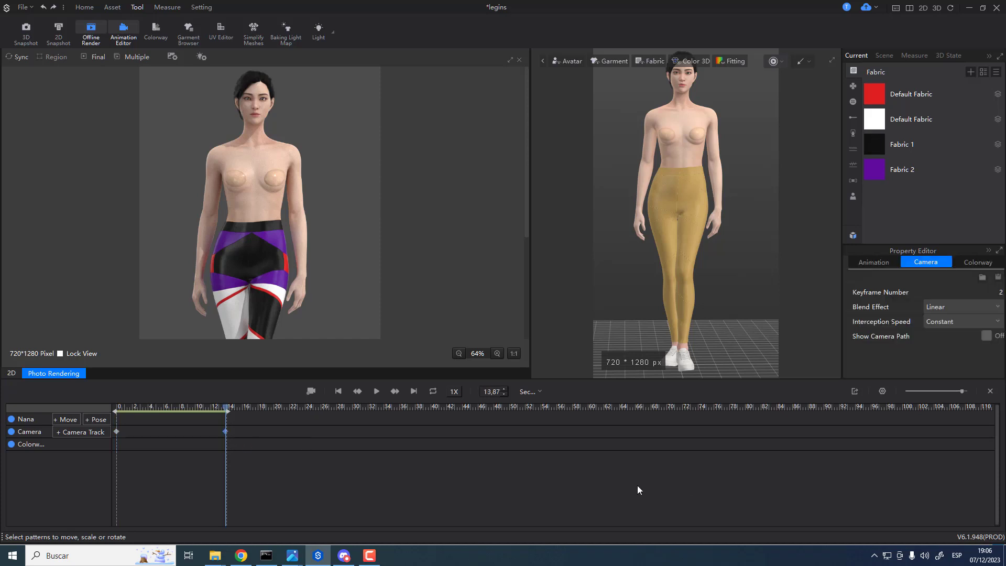
{"action": "left_click", "coordinate": [338, 391]}
{"action": "left_click", "coordinate": [376, 391]}
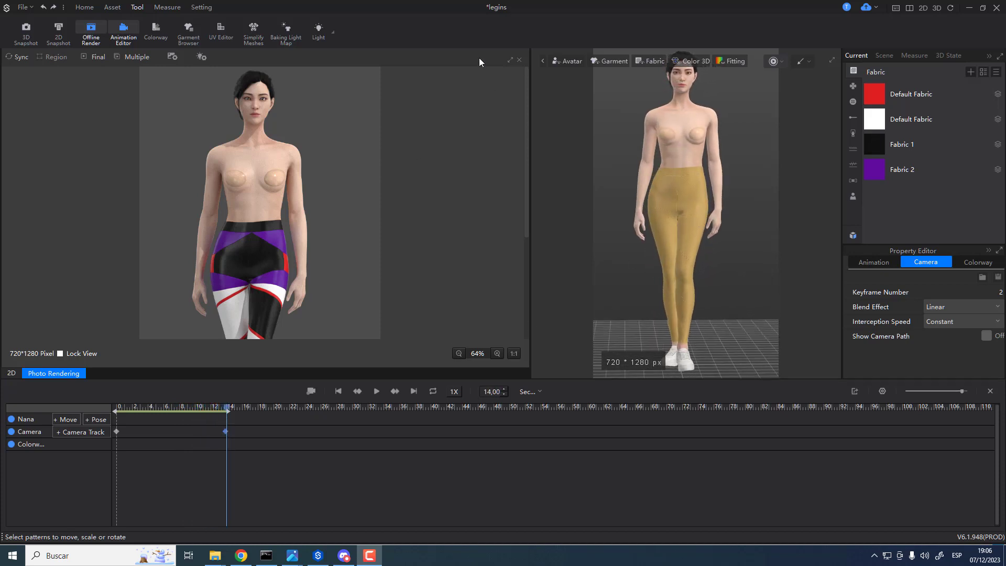
- Check the red and purple fabrics, and close the photo rendering view to return to the 2D patterns
{"action": "left_click", "coordinate": [494, 64]}
{"action": "left_click", "coordinate": [511, 61]}
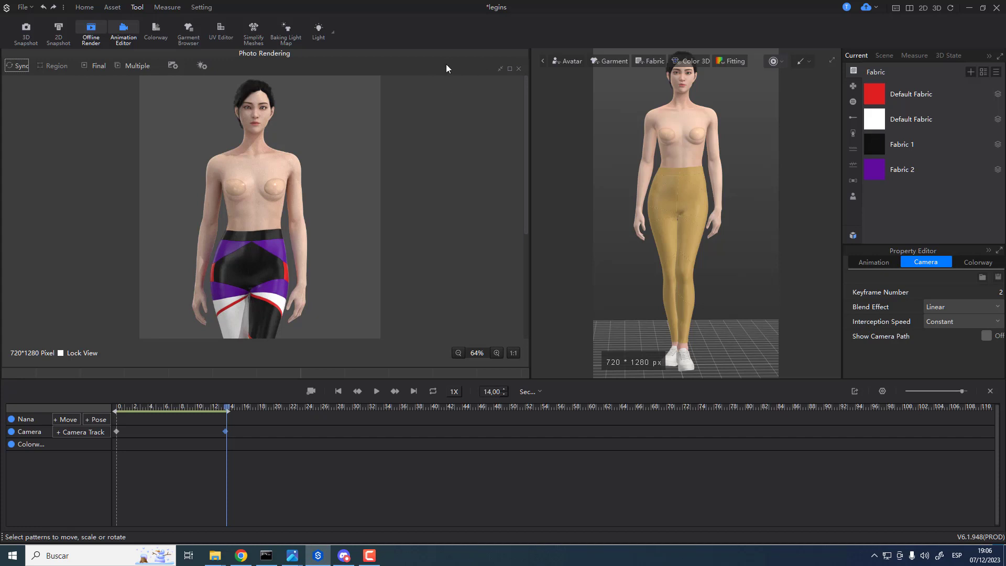
{"action": "left_click", "coordinate": [898, 175]}
{"action": "left_click", "coordinate": [892, 146], "text": "shift"}
{"action": "left_click", "coordinate": [885, 92]}
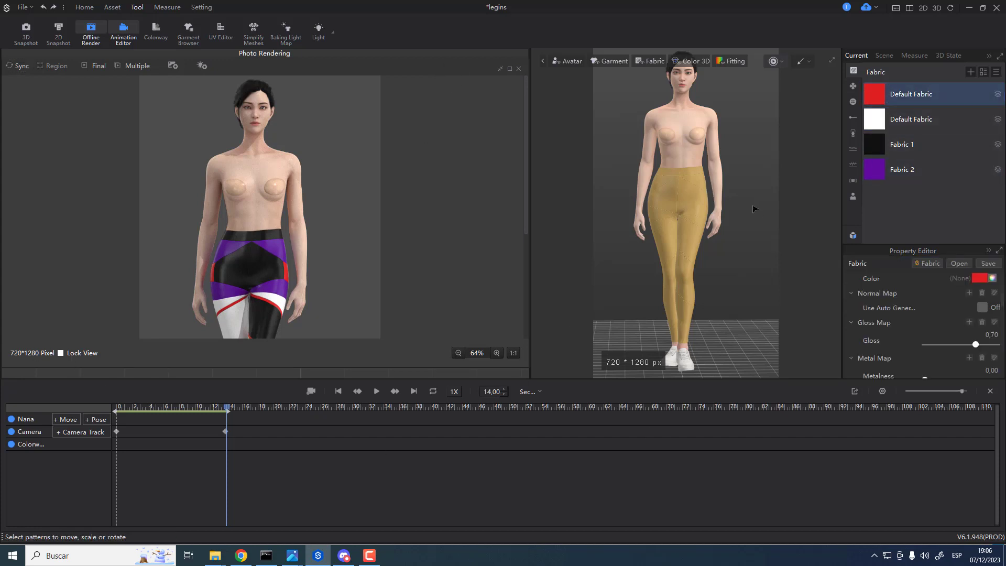
{"action": "left_click", "coordinate": [878, 169]}
{"action": "left_click", "coordinate": [518, 69]}
- Select all legging patterns, remove their strengthening with Unstrengthen, and deselect them
{"action": "left_click_drag", "start_coordinate": [497, 112], "coordinate": [181, 304]}
{"action": "right_click", "coordinate": [691, 229]}
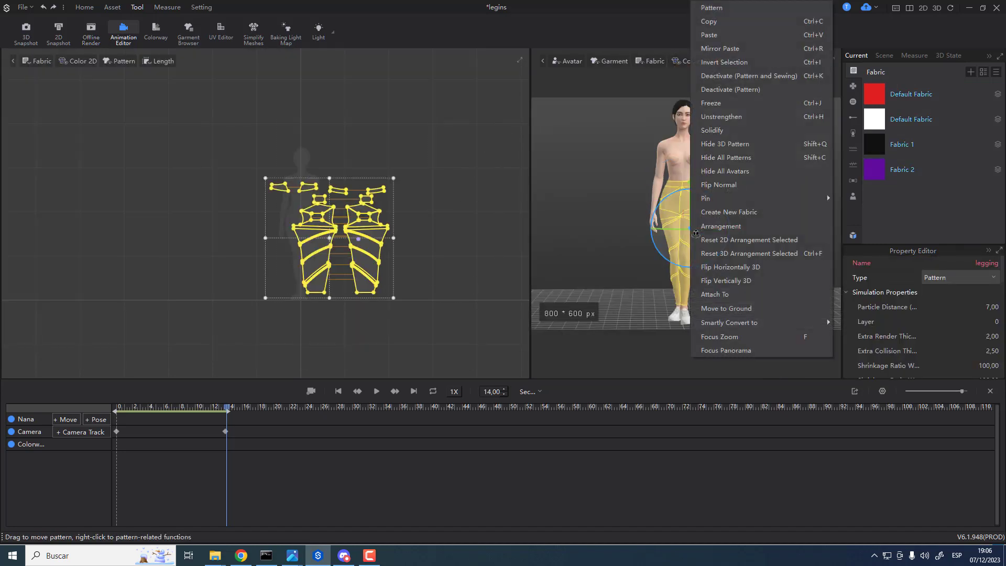
{"action": "left_click", "coordinate": [729, 116]}
{"action": "left_click", "coordinate": [660, 233]}
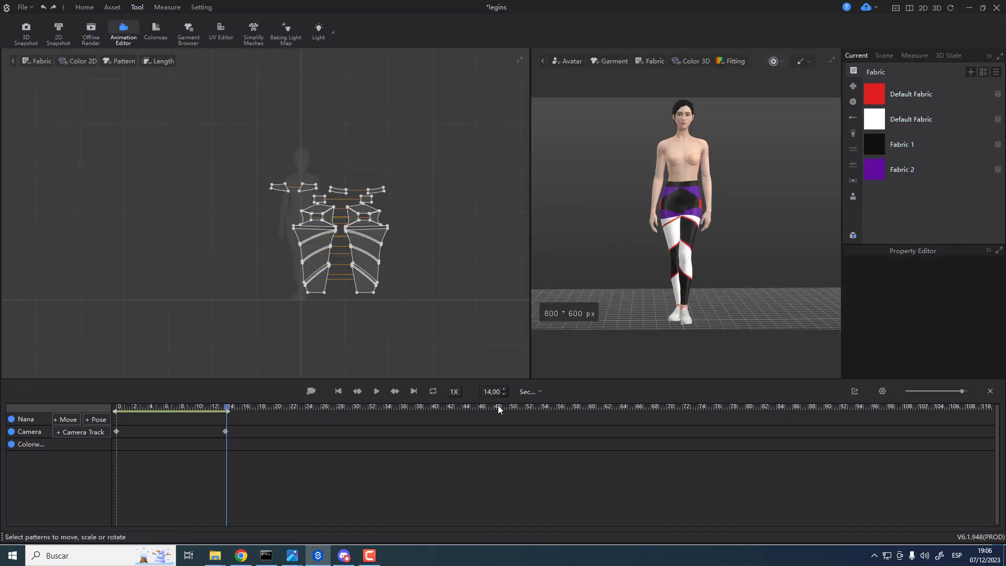
- Review the Export Video formats and the option to save frames as images, and close the dialog without exporting
{"action": "left_click", "coordinate": [855, 391]}
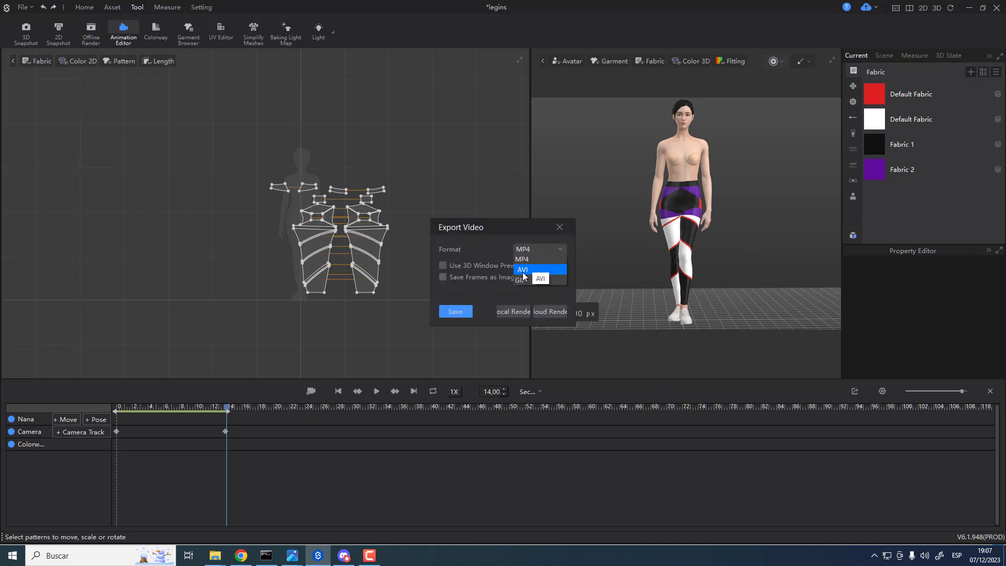
{"action": "left_click", "coordinate": [457, 282]}
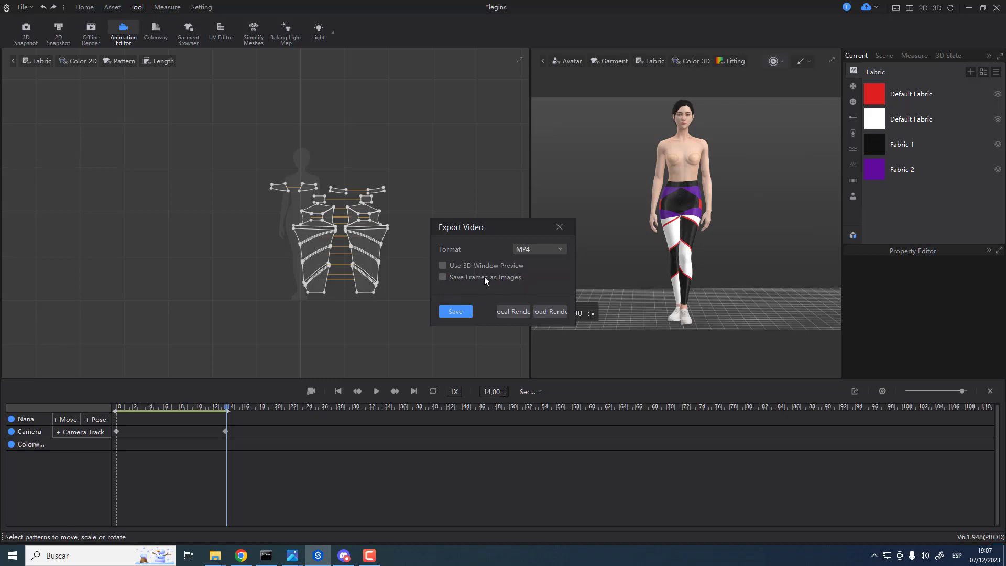
{"action": "left_click", "coordinate": [442, 277]}
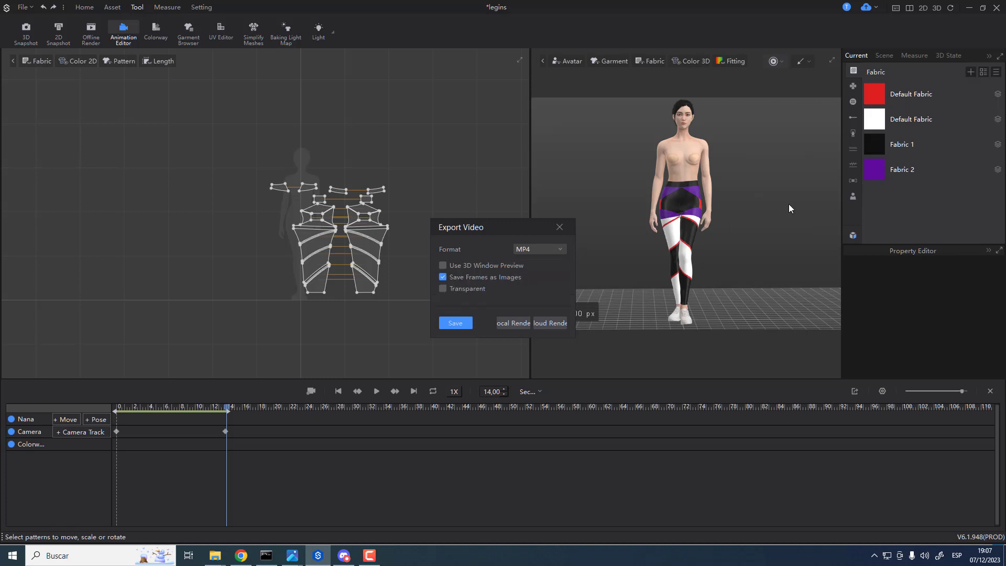
{"action": "left_click", "coordinate": [443, 289]}
{"action": "left_click", "coordinate": [442, 277]}
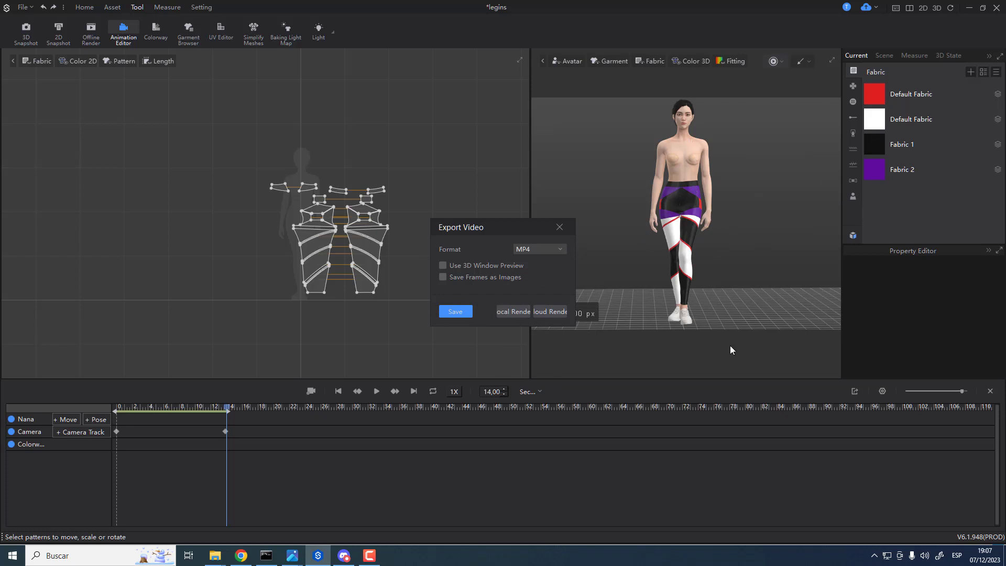
{"action": "left_click", "coordinate": [558, 227]}
{"action": "left_click", "coordinate": [366, 262]}
{"action": "scroll", "coordinate": [367, 262], "scroll_direction": "up", "scroll_amount": 3}
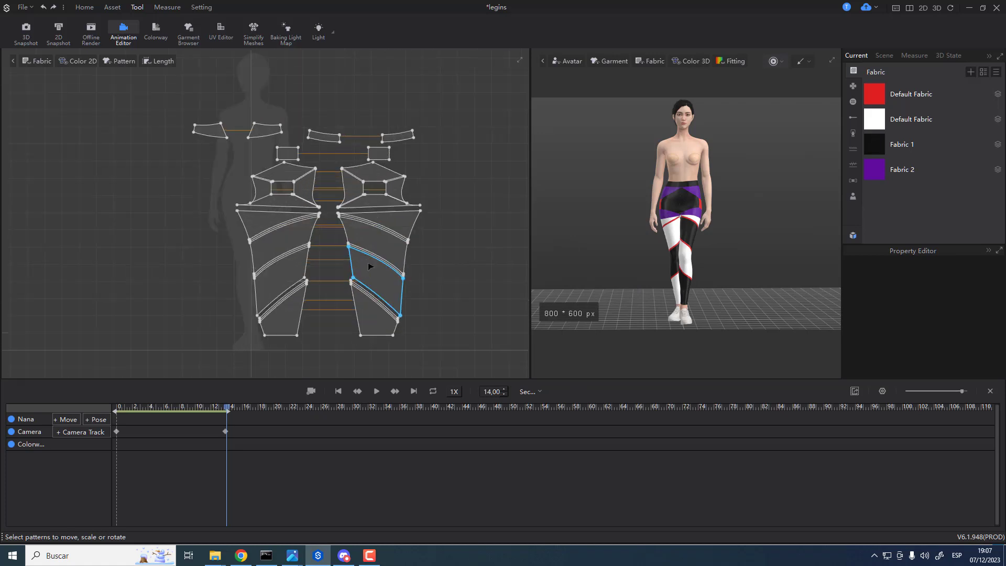
{"action": "scroll", "coordinate": [370, 265], "scroll_direction": "down", "scroll_amount": 2}
{"action": "left_click", "coordinate": [181, 218]}
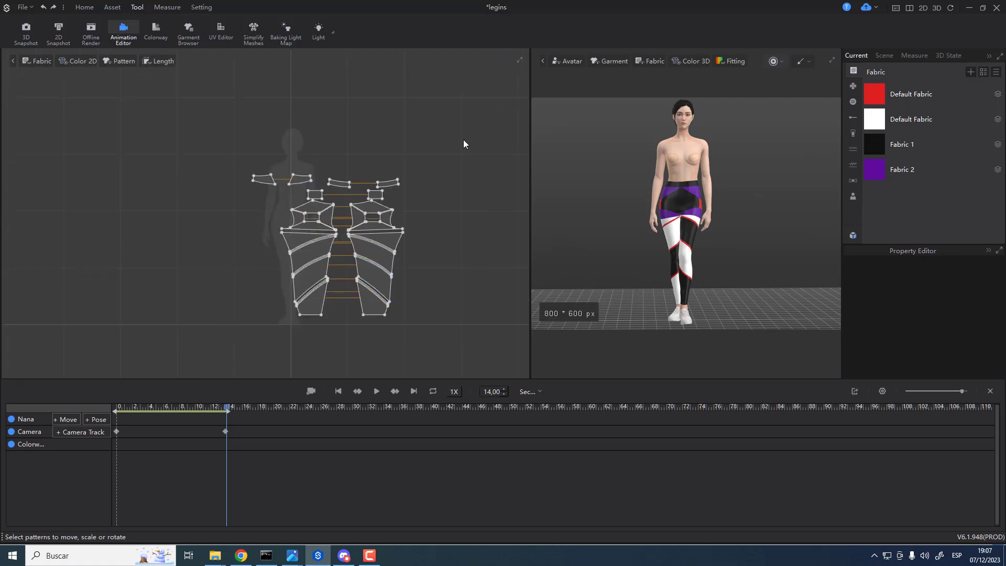